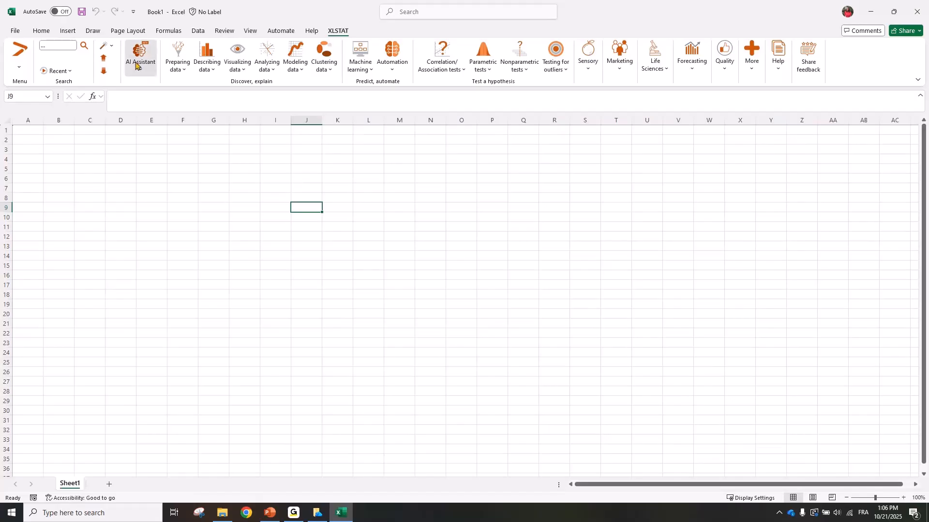
Look through the XLSTAT function groups, from data preparation, visualization and modeling to the Sensory, Marketing and Life Sciences tools.
click(140, 58)
click(178, 61)
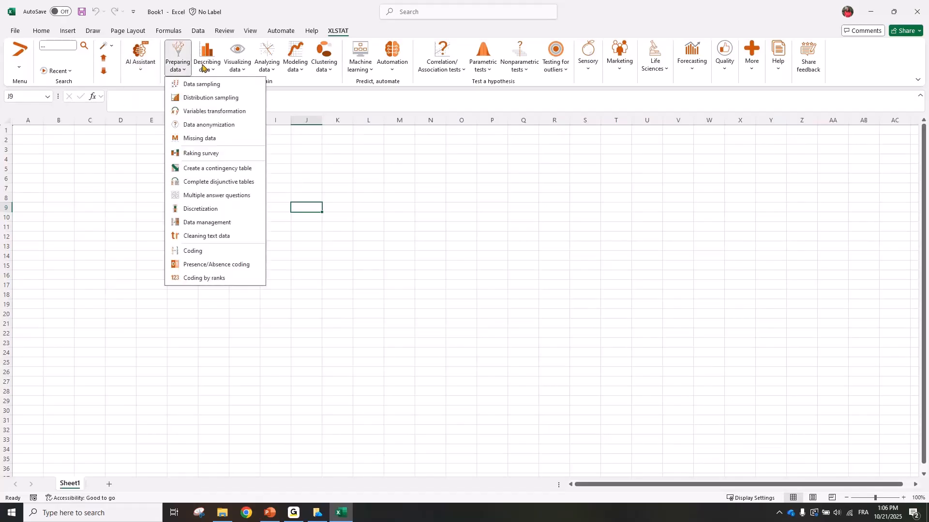
click(202, 67)
click(202, 67)
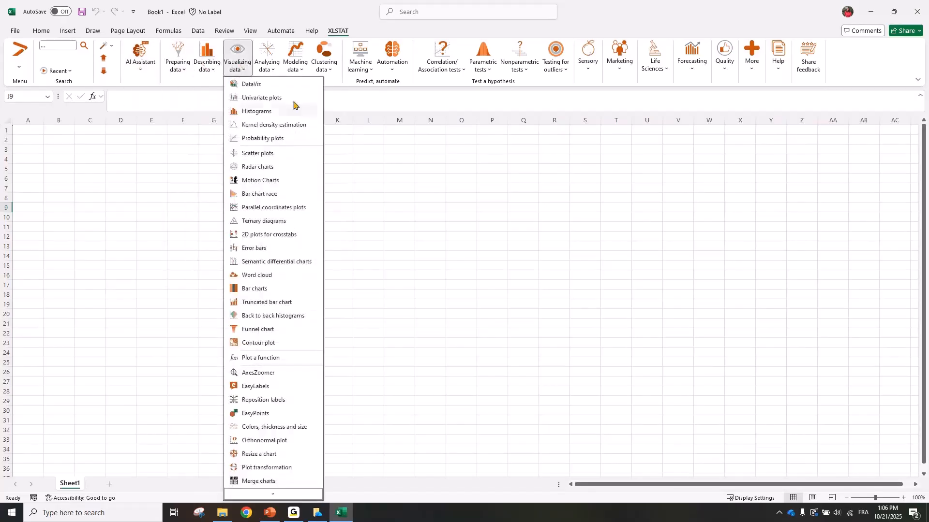
click(341, 127)
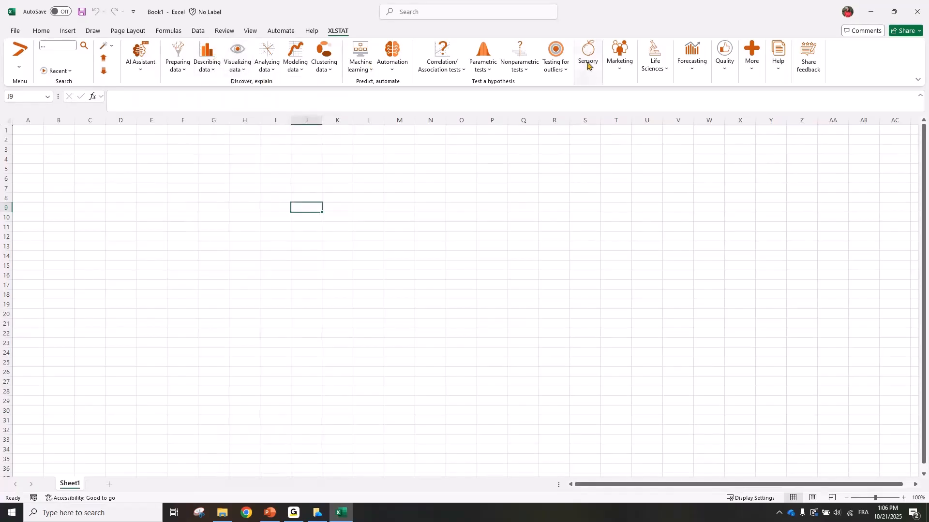
click(296, 57)
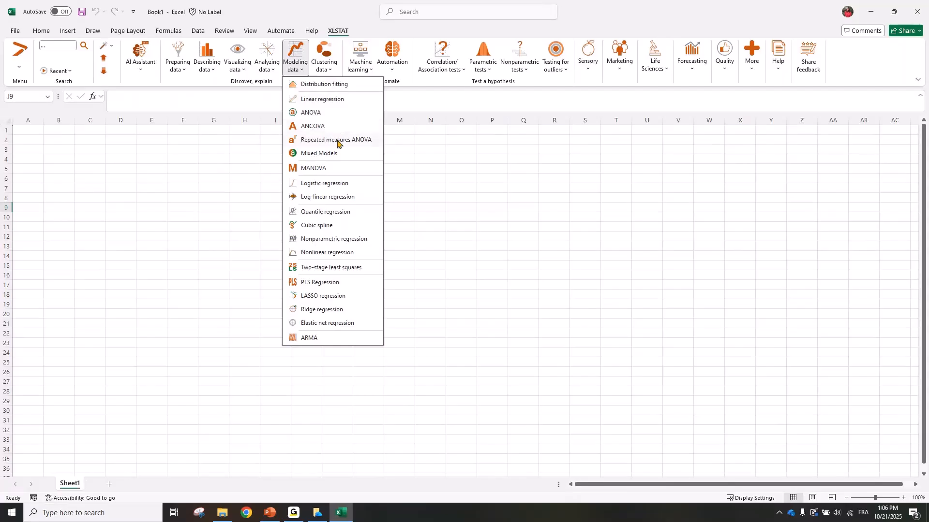
click(178, 59)
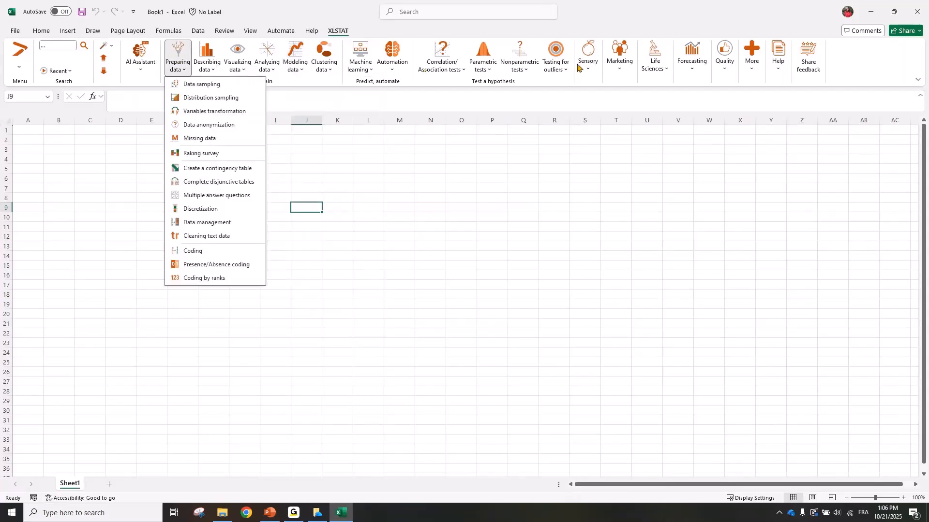
click(483, 59)
click(588, 61)
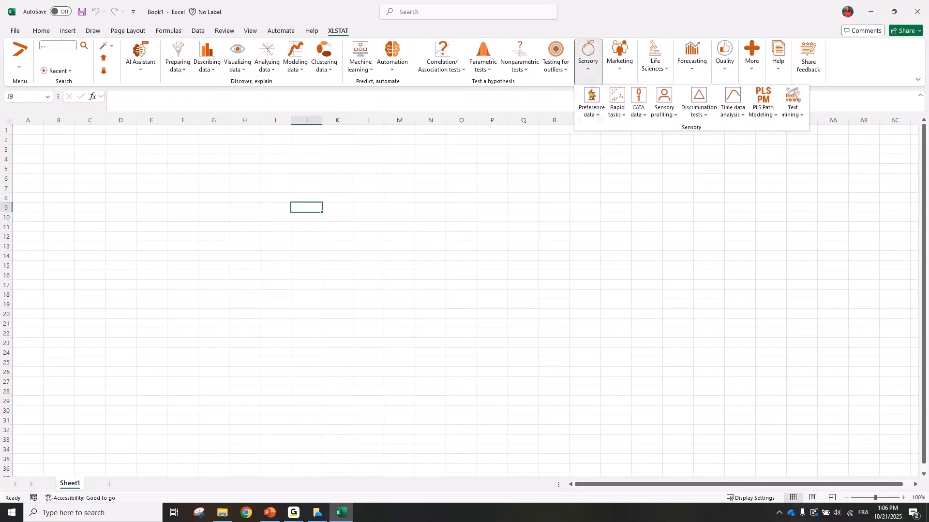
click(590, 96)
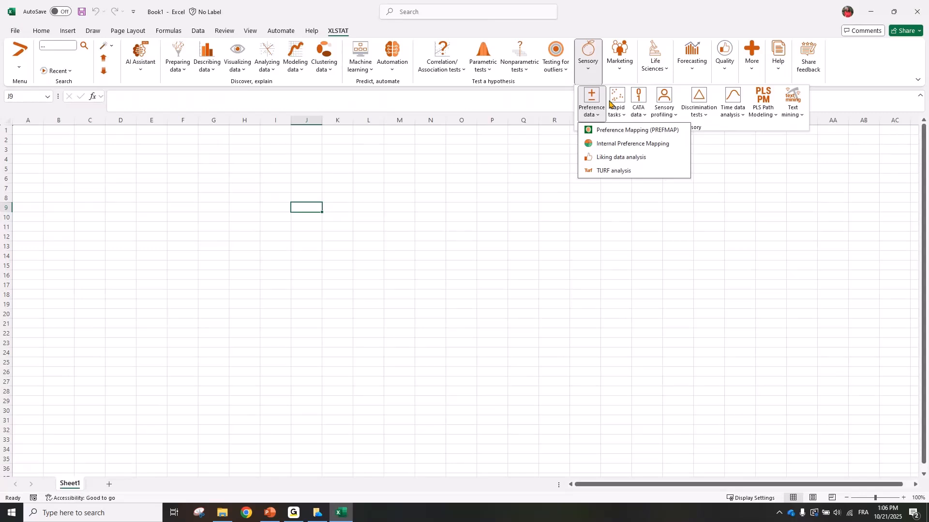
click(641, 105)
click(622, 63)
click(654, 66)
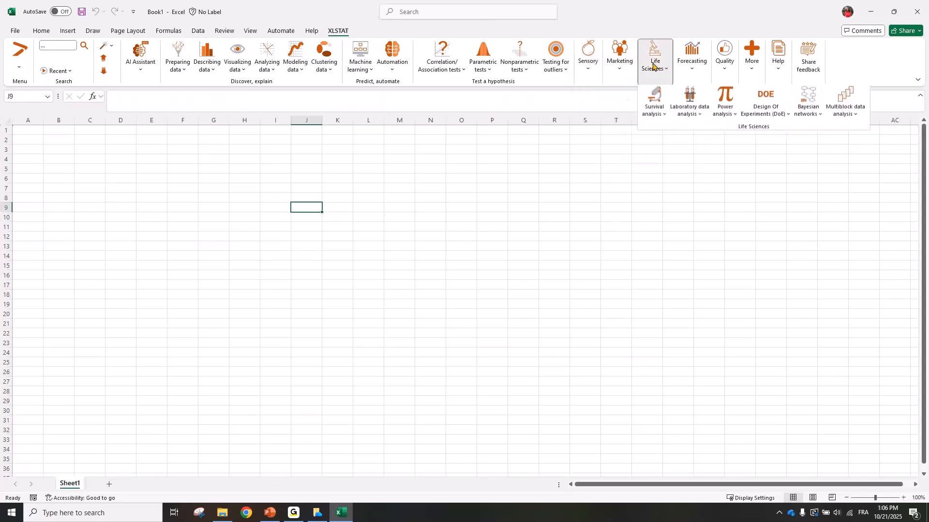
click(686, 65)
click(410, 194)
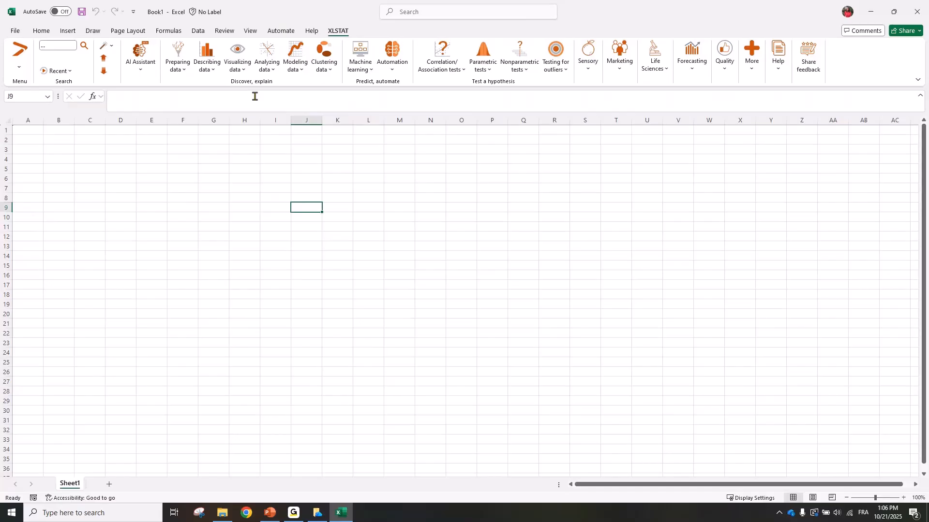
Open the Factor analysis dialog to view its General settings, and close it without running the analysis.
click(268, 68)
click(279, 83)
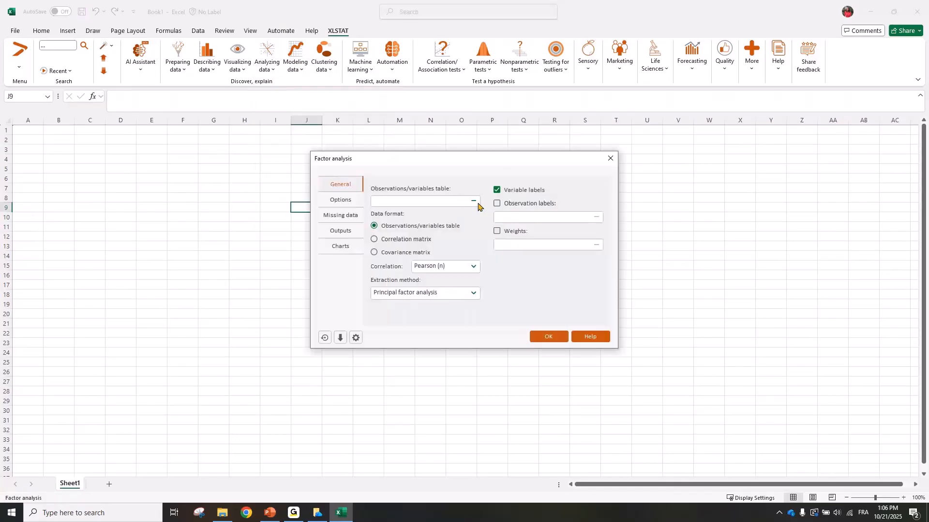
drag(412, 164, 393, 155)
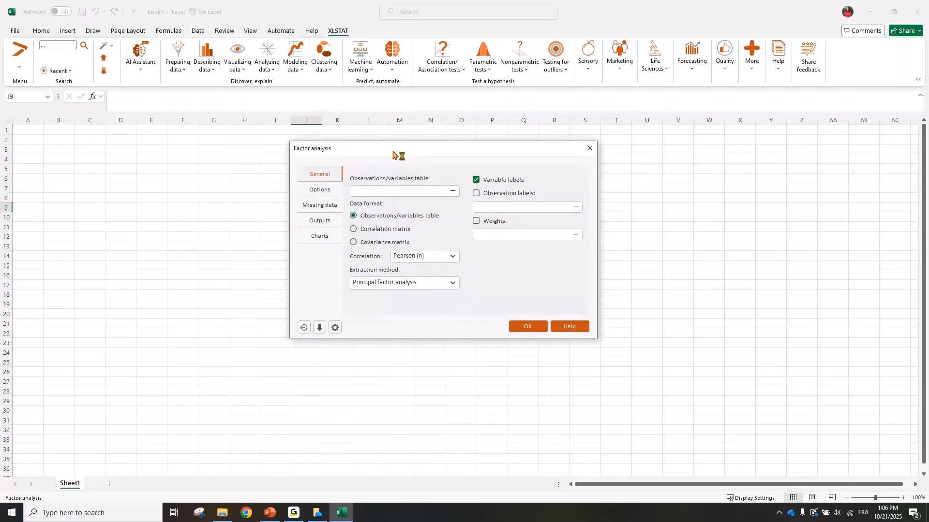
click(589, 148)
click(308, 188)
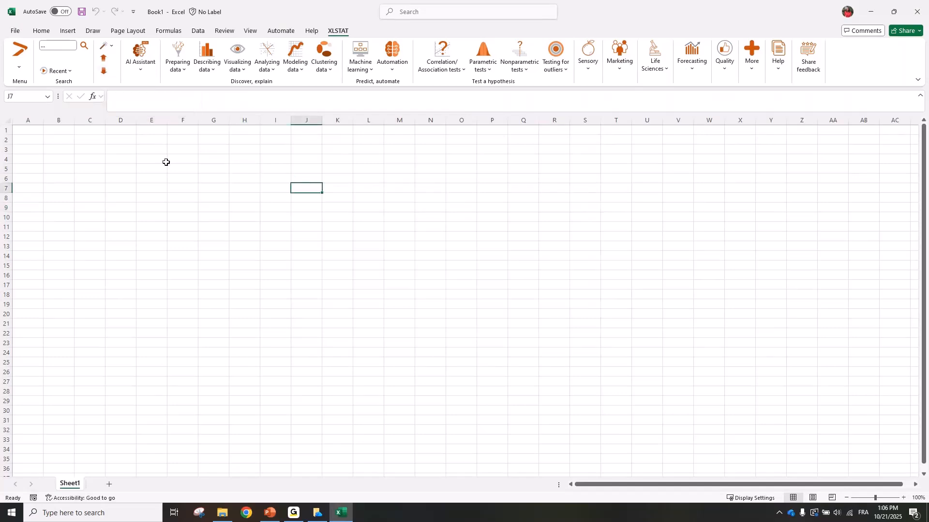
Open the recent workbook insurance.xlsm, select data columns A through G, and display the XLSTAT tools.
click(15, 30)
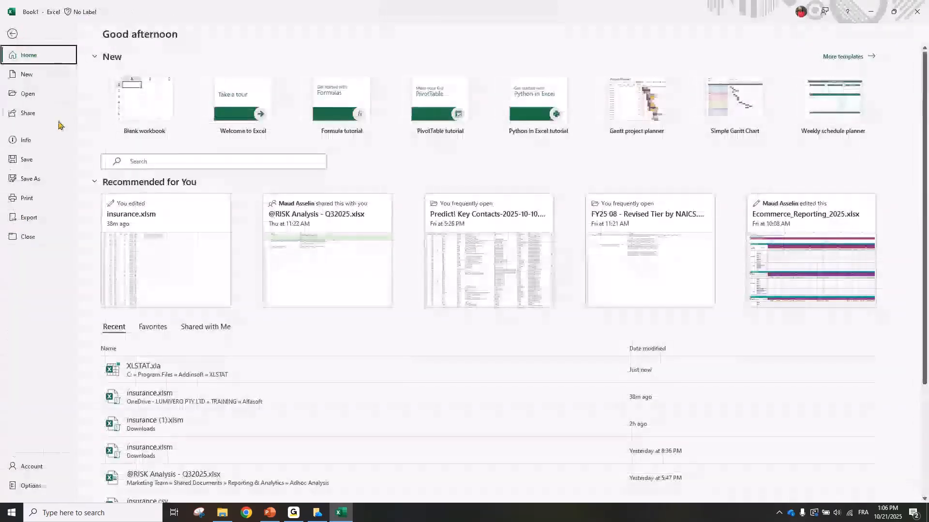
click(148, 393)
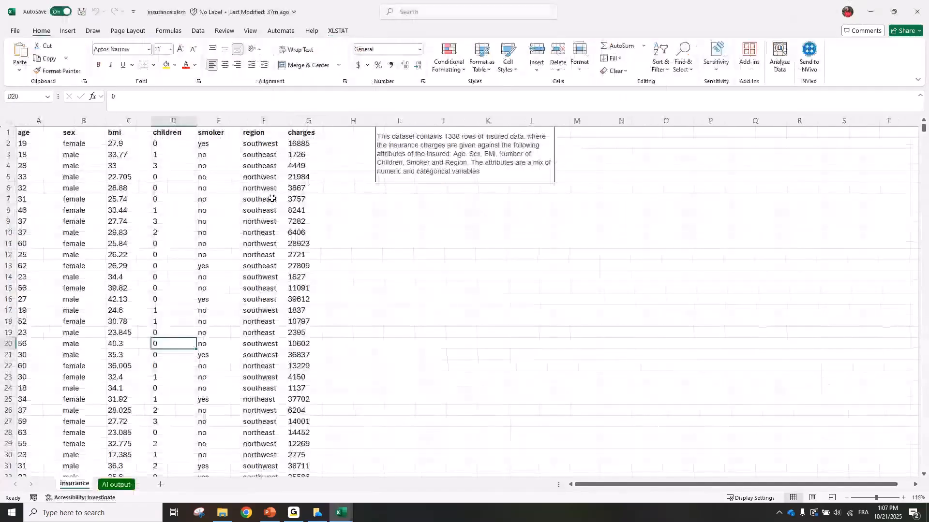
click(304, 120)
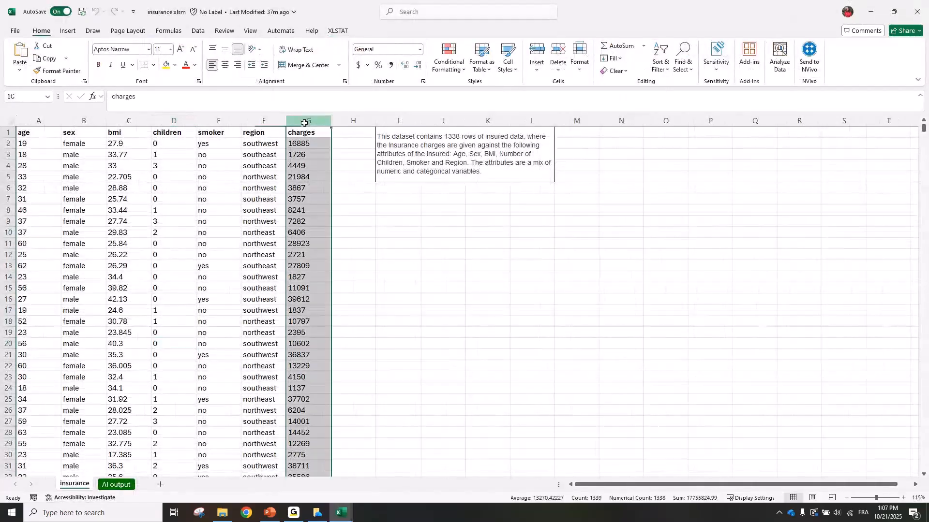
drag(304, 121, 39, 121)
click(334, 31)
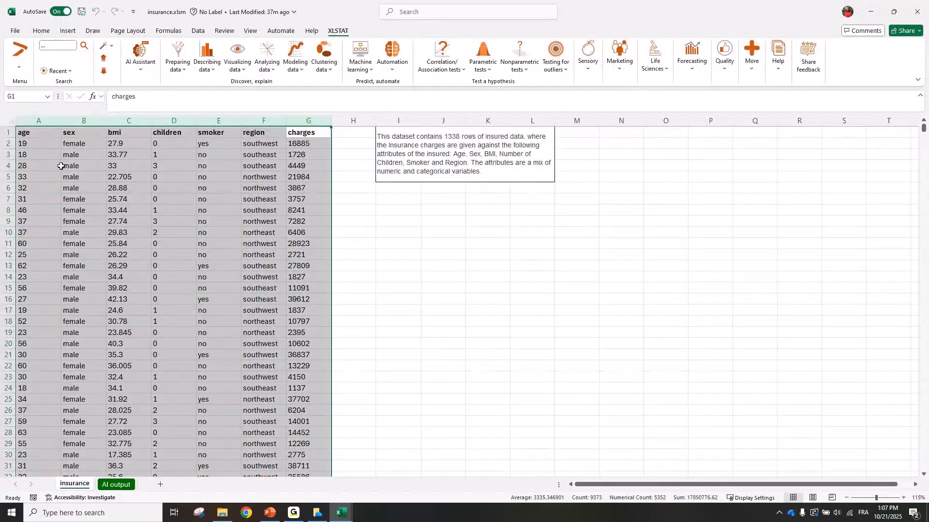
Examine the extent of the insurance dataset, from the header row to the last record across columns A to G, and the data description functions.
click(33, 178)
key(ctrl+Down)
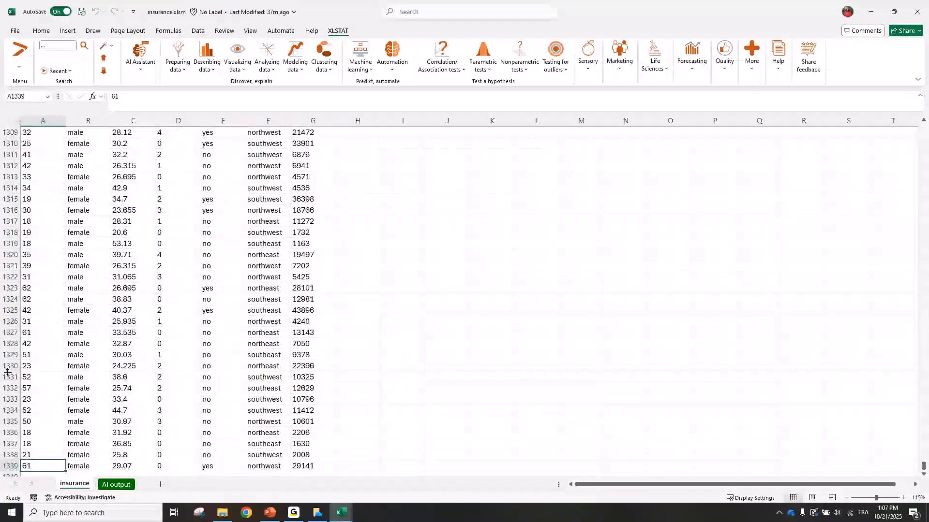
scroll(7, 371, down, 2)
scroll(46, 309, up, 20)
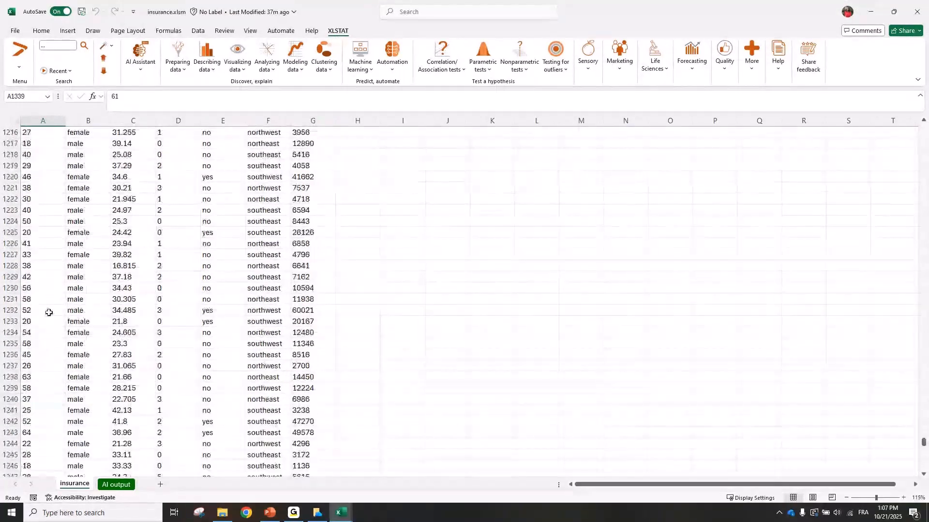
click(46, 303)
key(ctrl+Up)
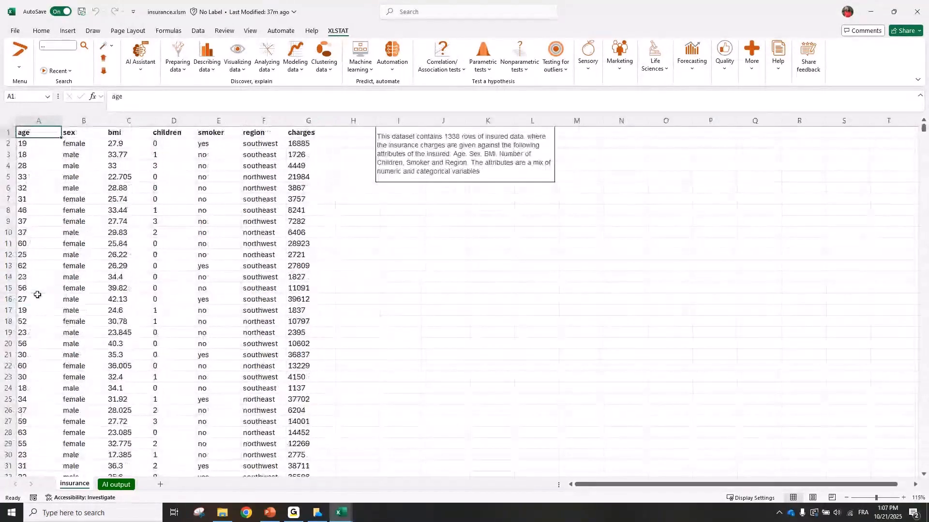
drag(308, 121, 39, 121)
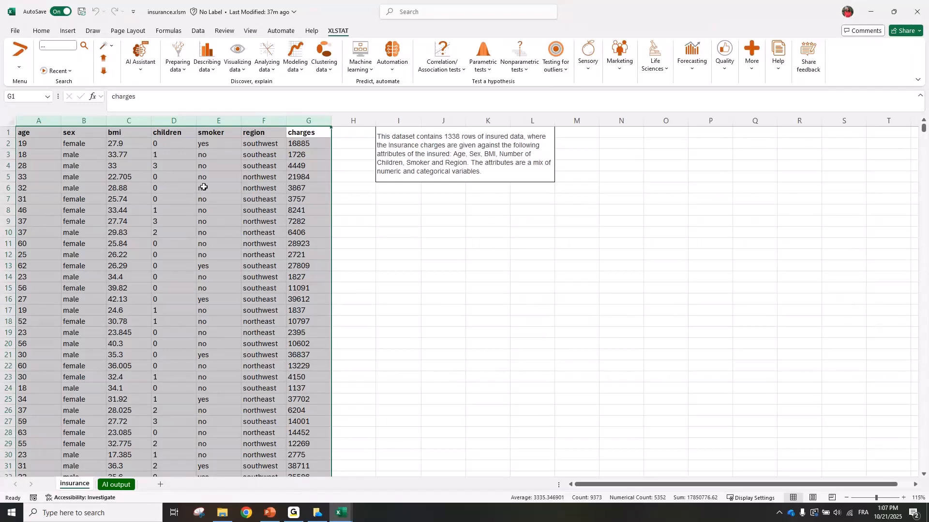
click(206, 188)
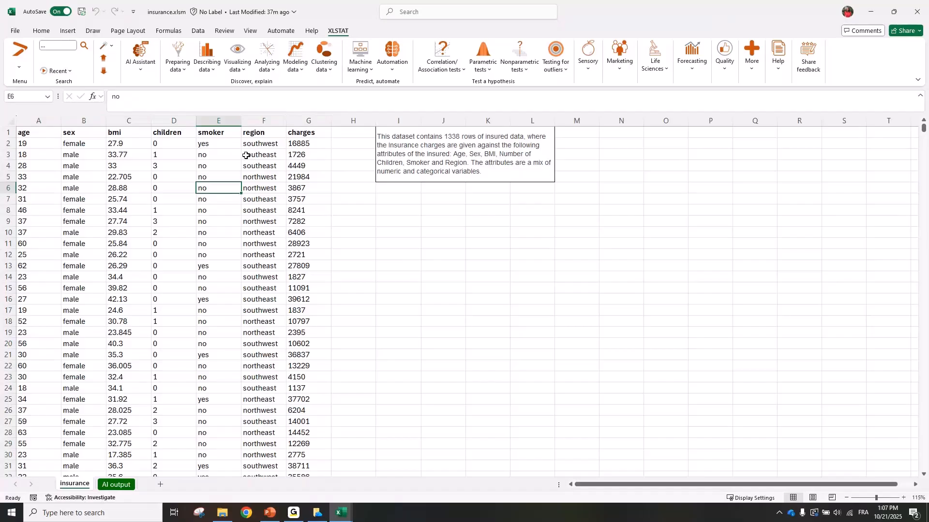
click(202, 57)
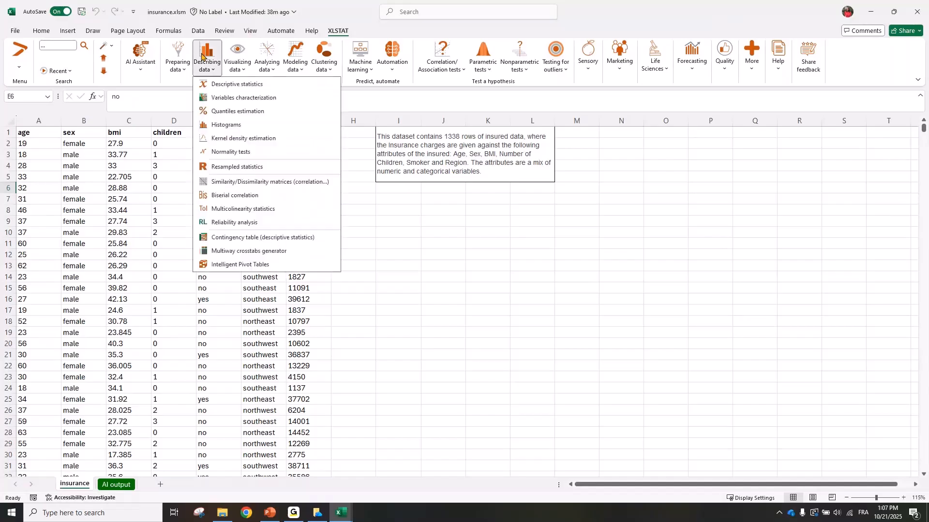
click(133, 218)
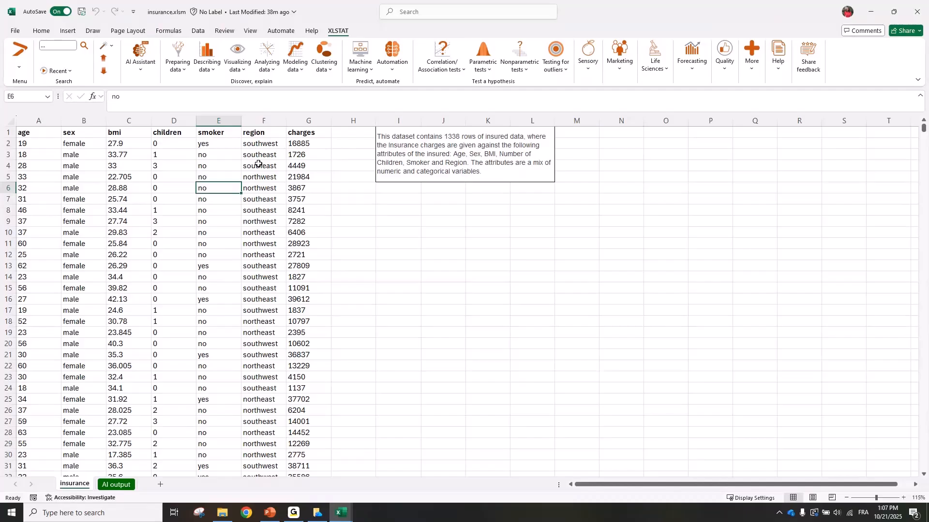
Inspect the charges column and the block A1:G16, check where the records end in column A, and highlight columns A through G.
click(303, 122)
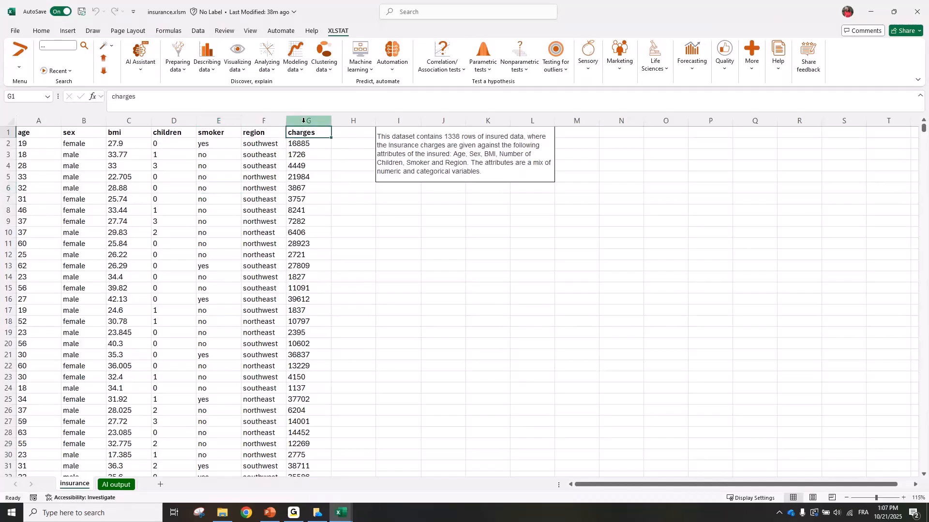
drag(245, 112, 298, 294)
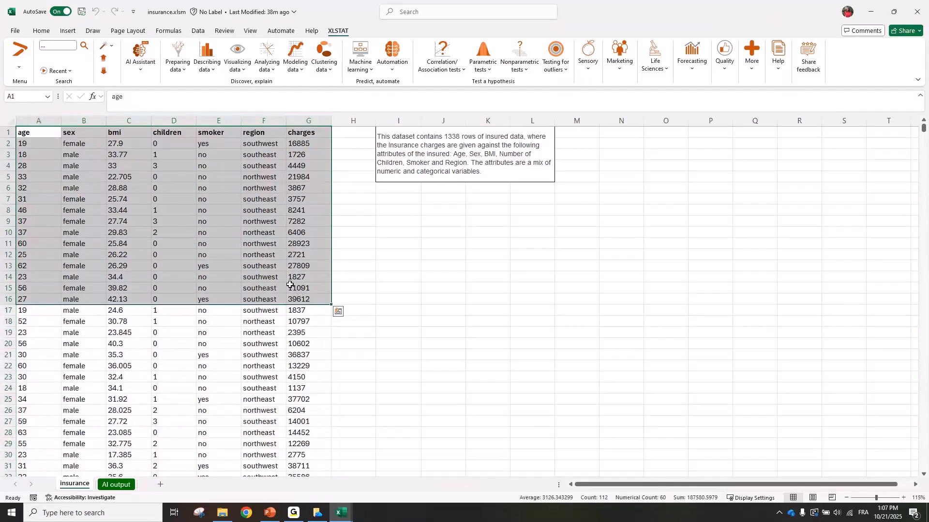
click(33, 321)
key(ctrl+Down)
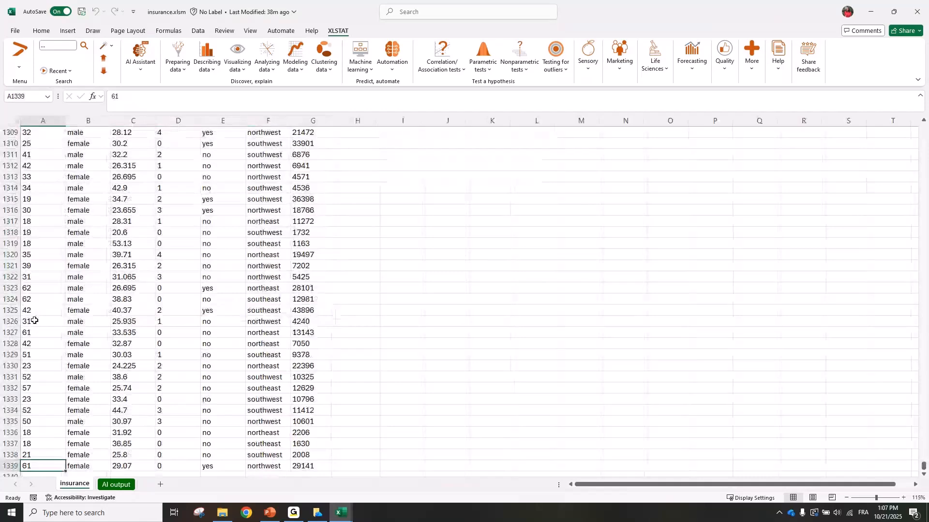
key(ctrl+Down)
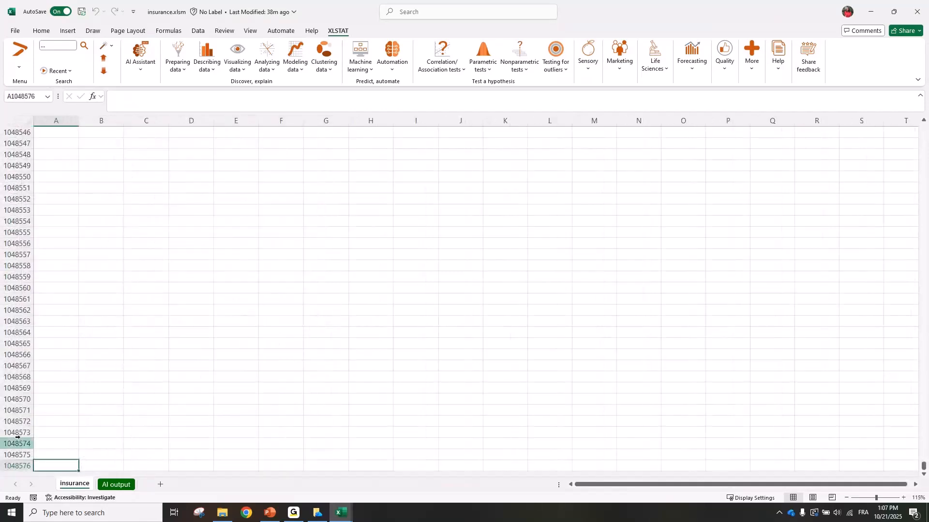
click(64, 431)
key(ctrl+Up)
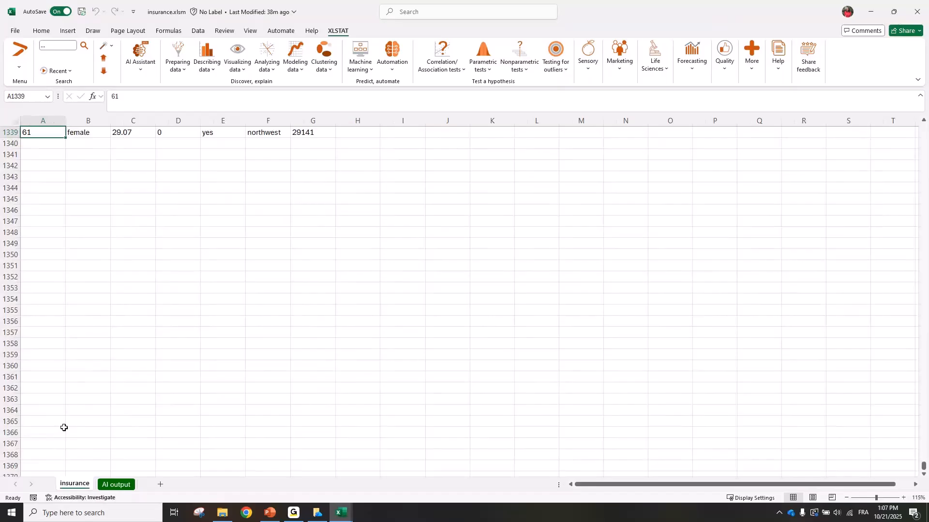
key(ctrl+Up)
drag(308, 121, 3, 131)
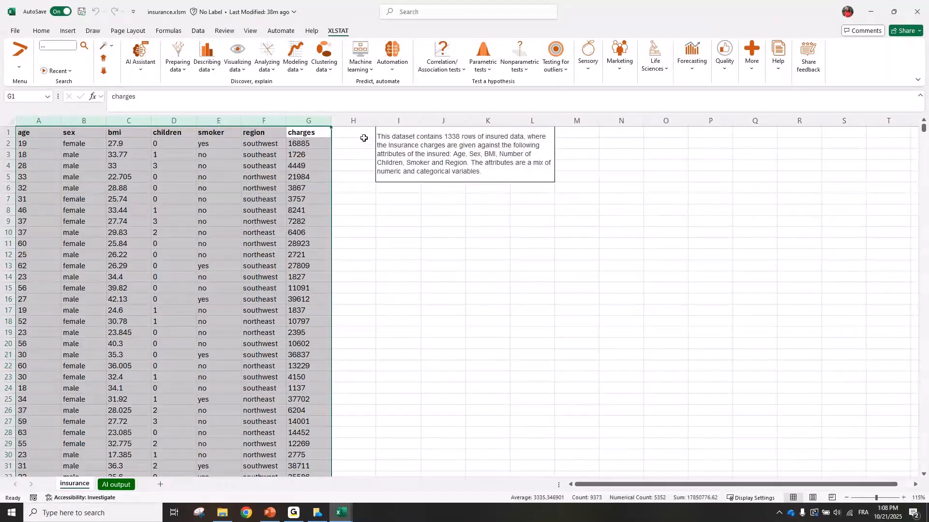
Examine the charges column, the attribute columns age through region, and the individual records starting at row 2.
click(19, 145)
click(309, 121)
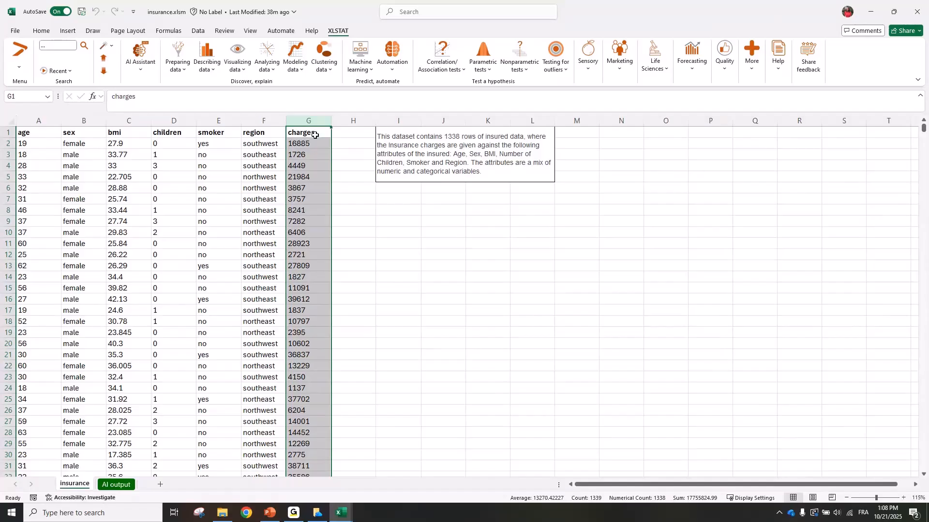
drag(273, 116, 39, 121)
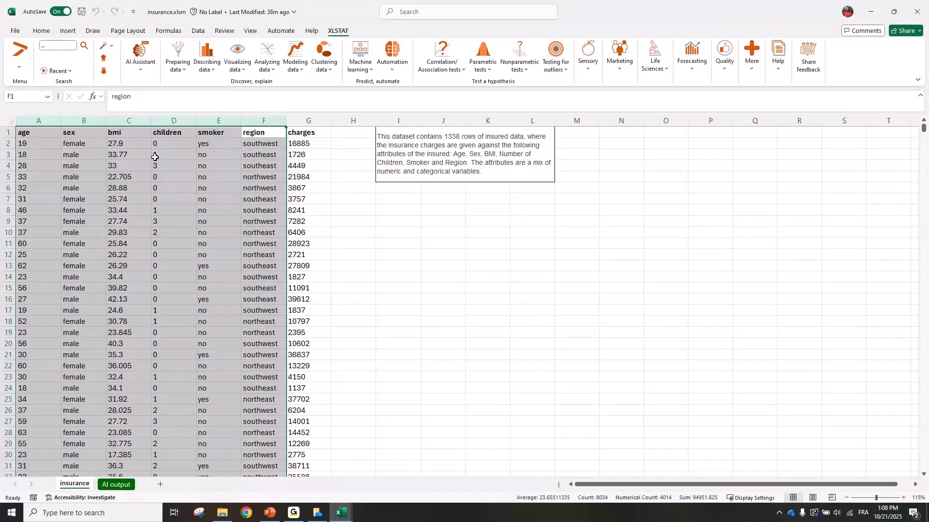
click(217, 144)
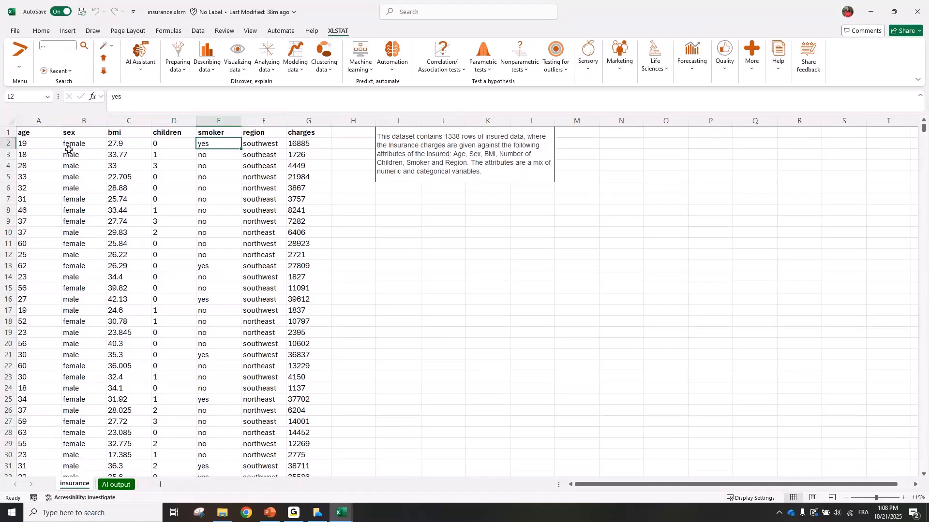
drag(39, 144, 42, 310)
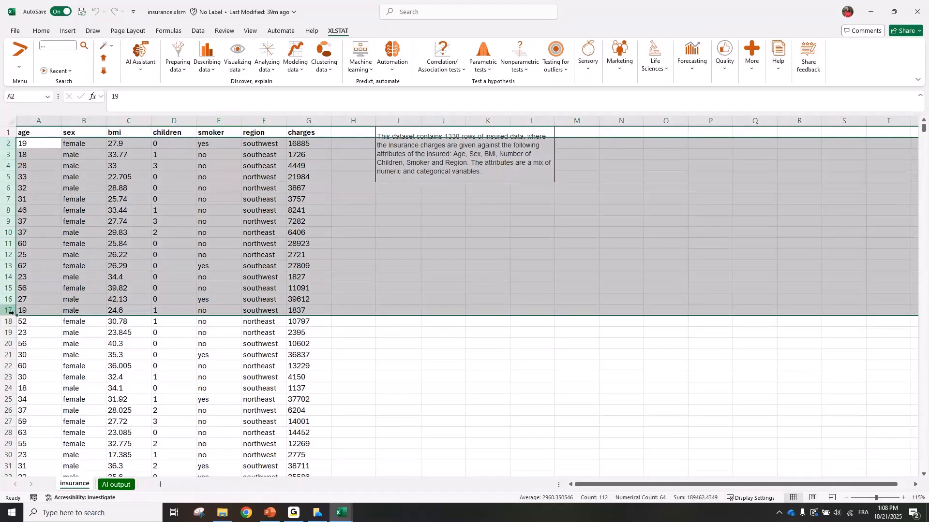
click(43, 328)
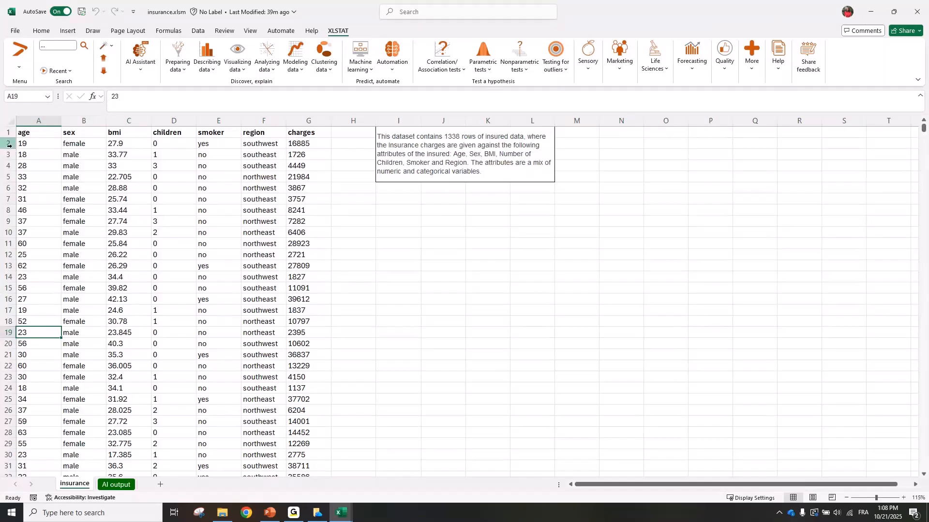
drag(9, 145, 10, 255)
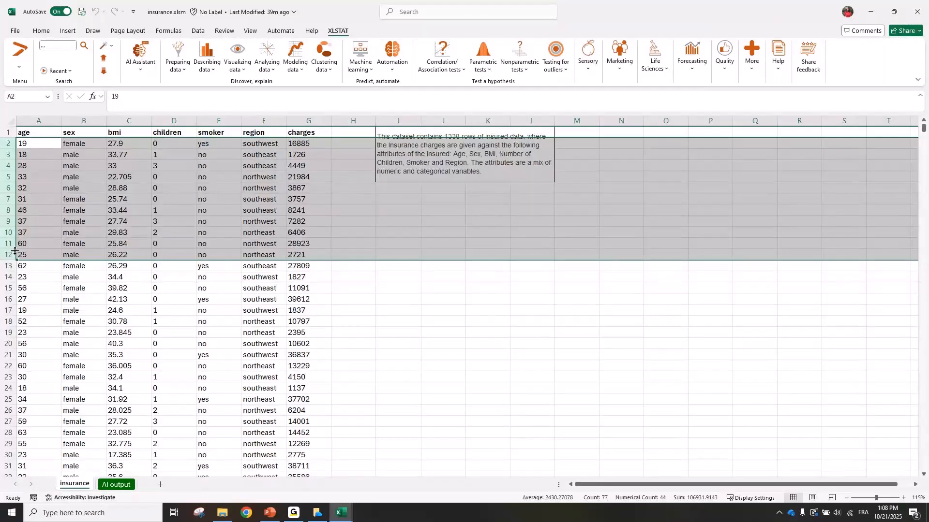
Examine the individual records starting at row 2 and the variables across the age to charges columns.
click(11, 144)
drag(11, 145, 27, 321)
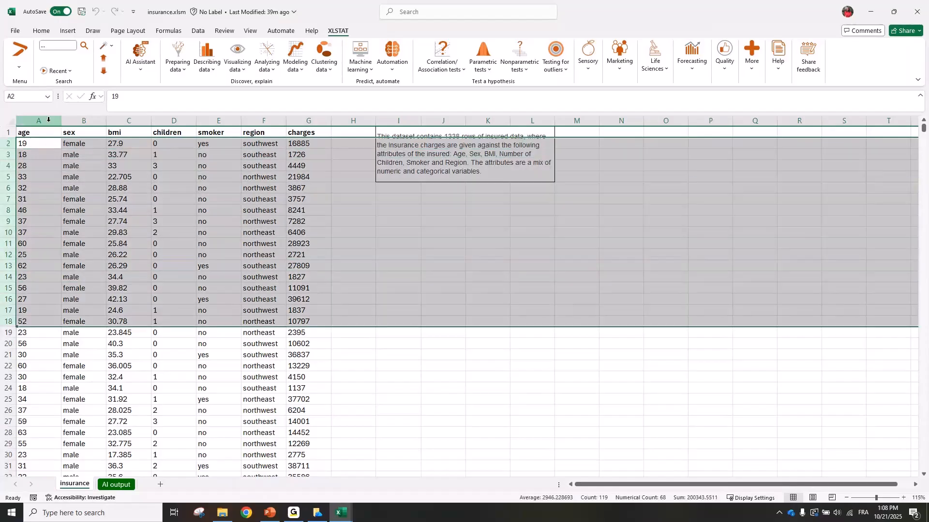
drag(48, 119, 352, 169)
click(355, 170)
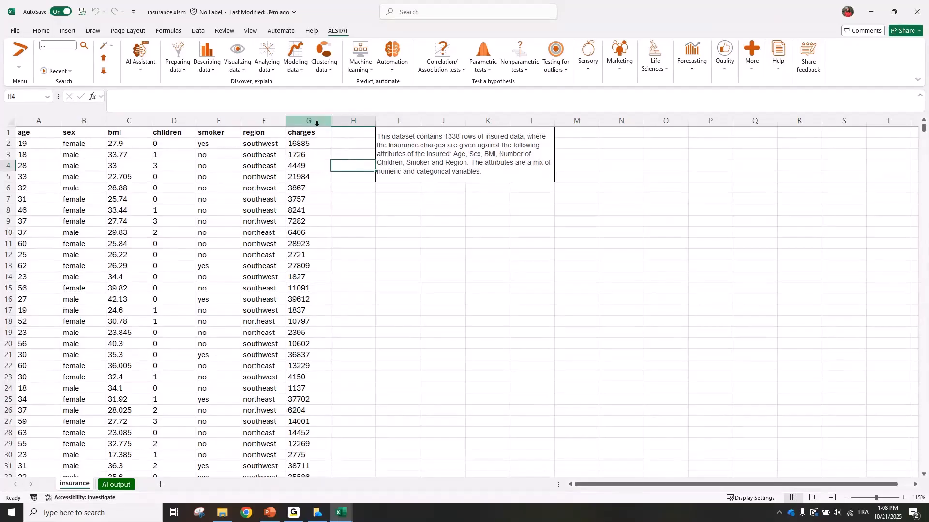
drag(317, 124, 7, 287)
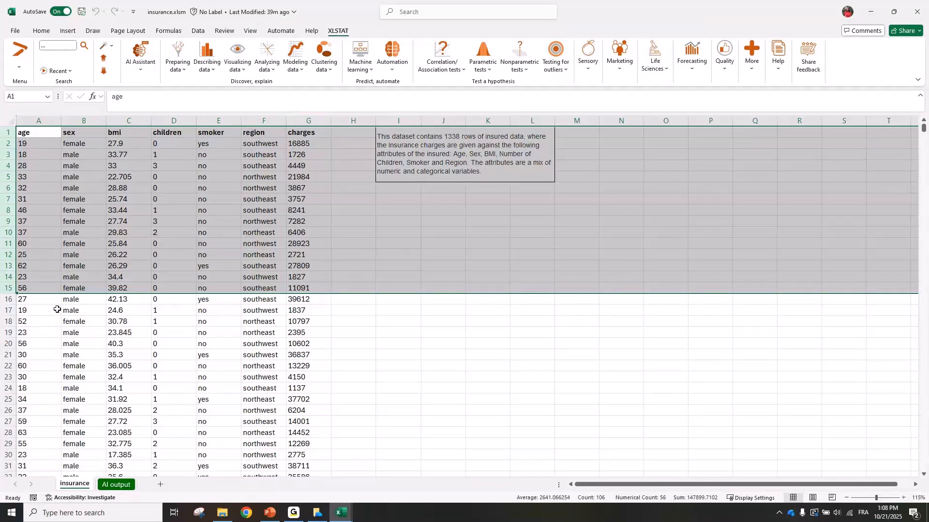
click(122, 331)
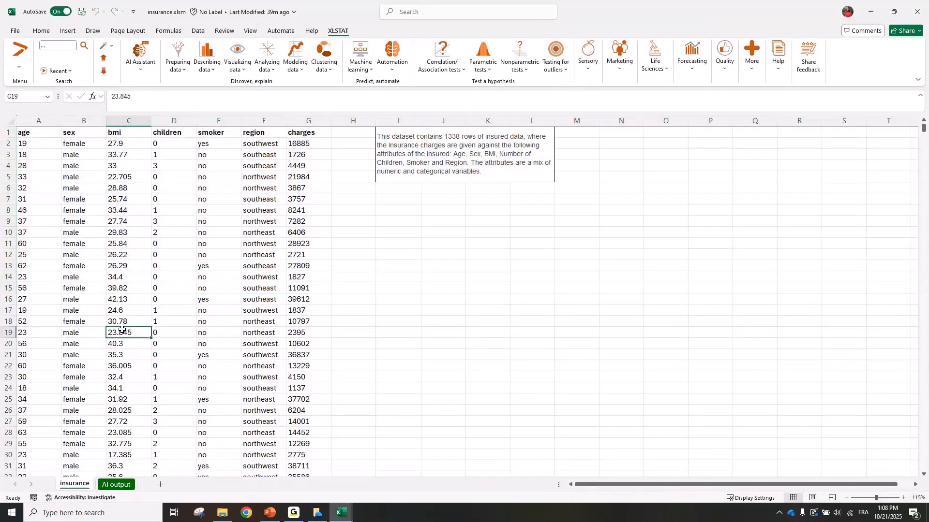
Examine the XLSTAT-R functions and the file types, such as SAS, offered by the foreign file formats import.
click(751, 71)
click(754, 101)
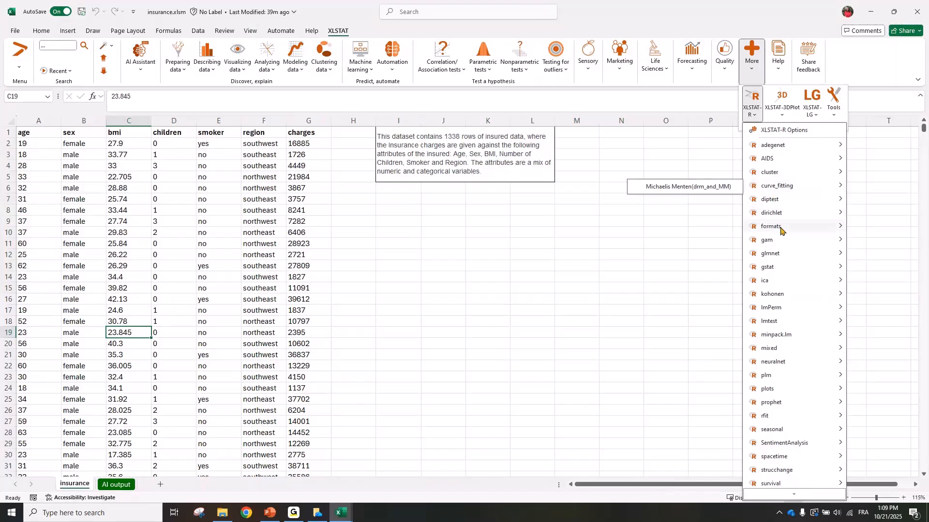
mouse_move(780, 231)
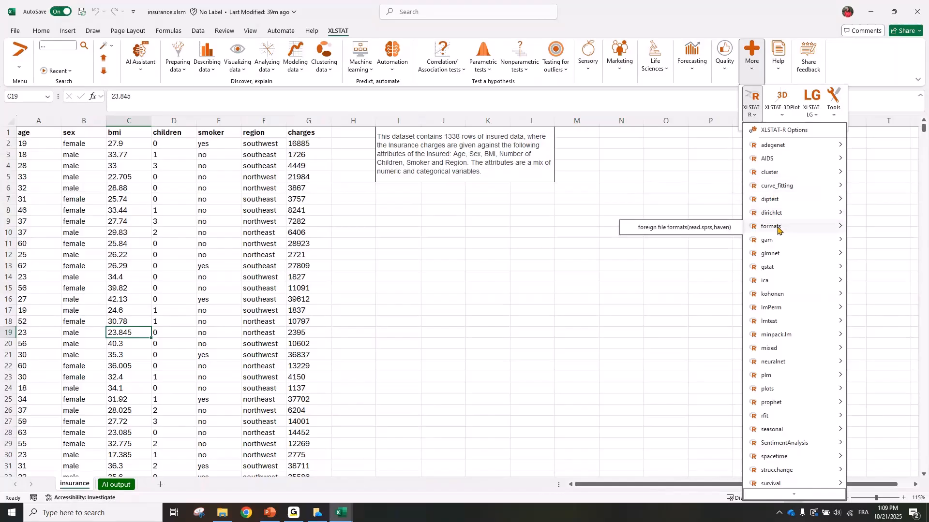
click(716, 227)
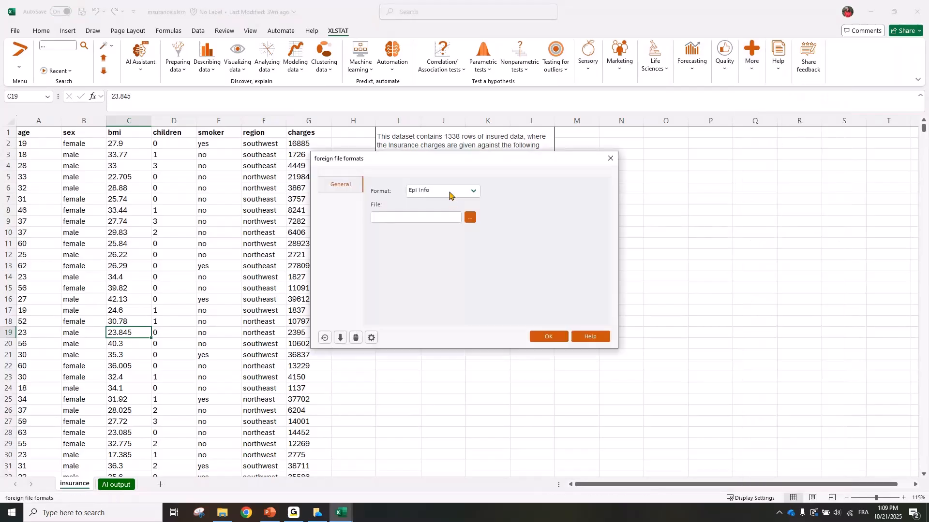
click(449, 195)
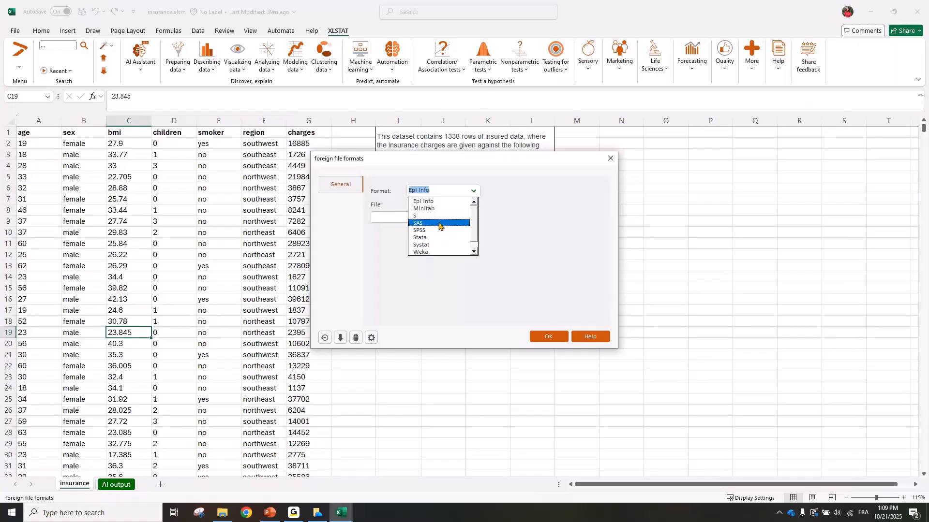
click(609, 158)
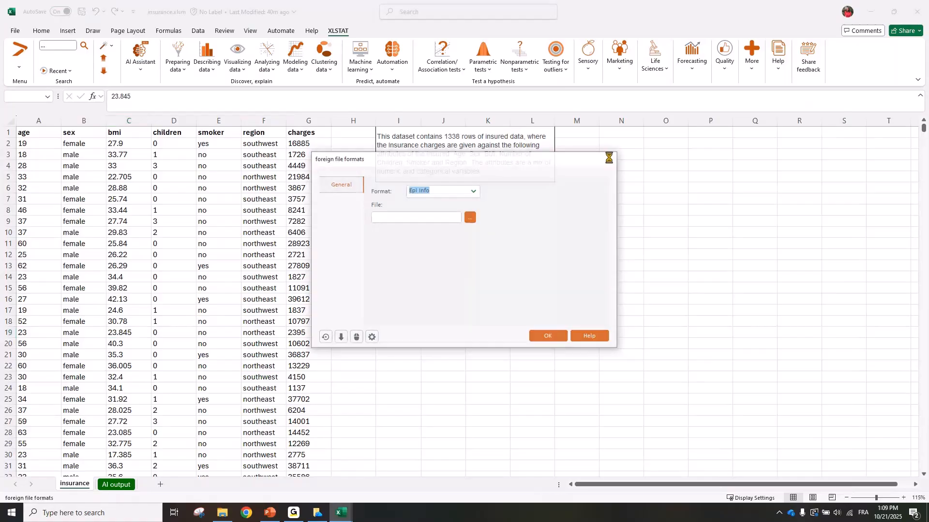
click(552, 210)
click(679, 207)
click(754, 62)
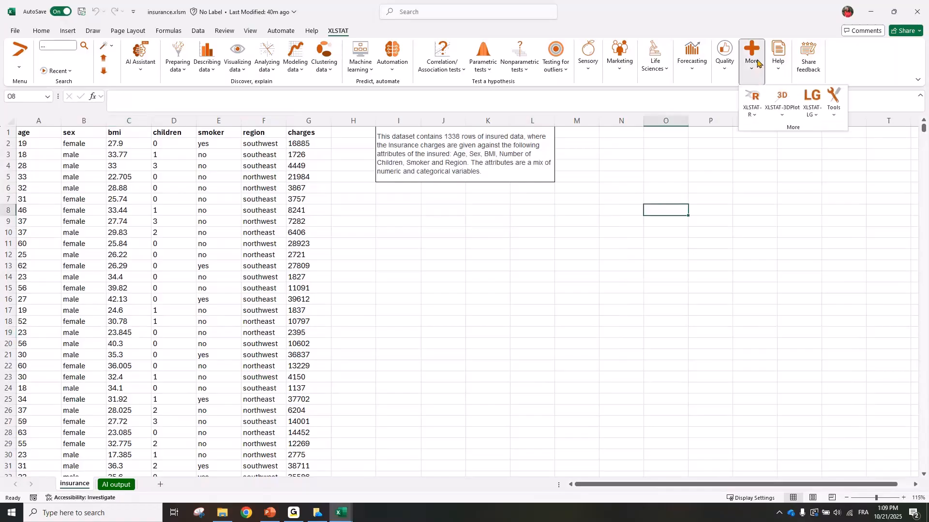
click(756, 116)
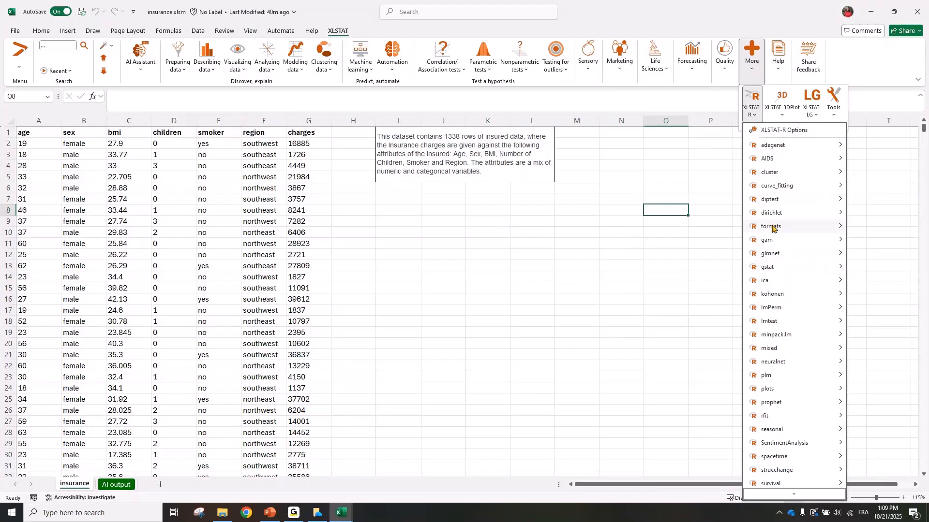
mouse_move(772, 228)
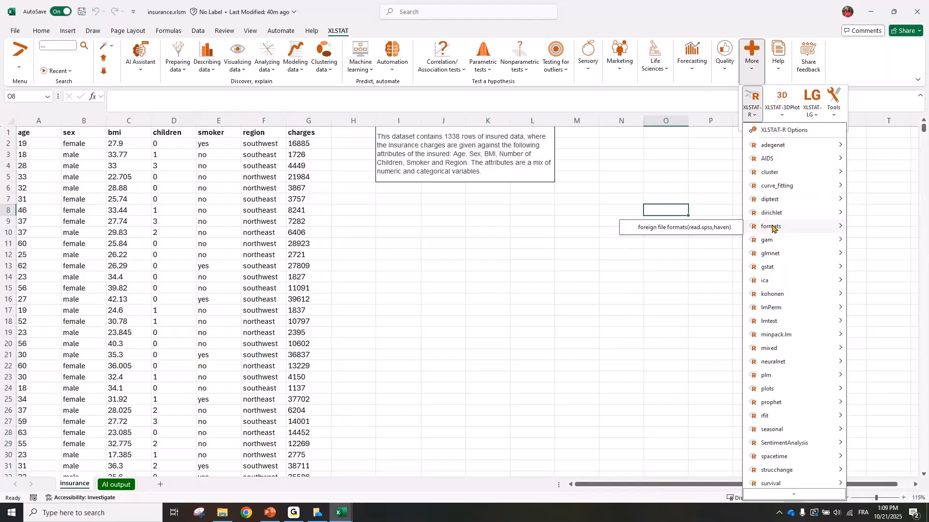
click(728, 180)
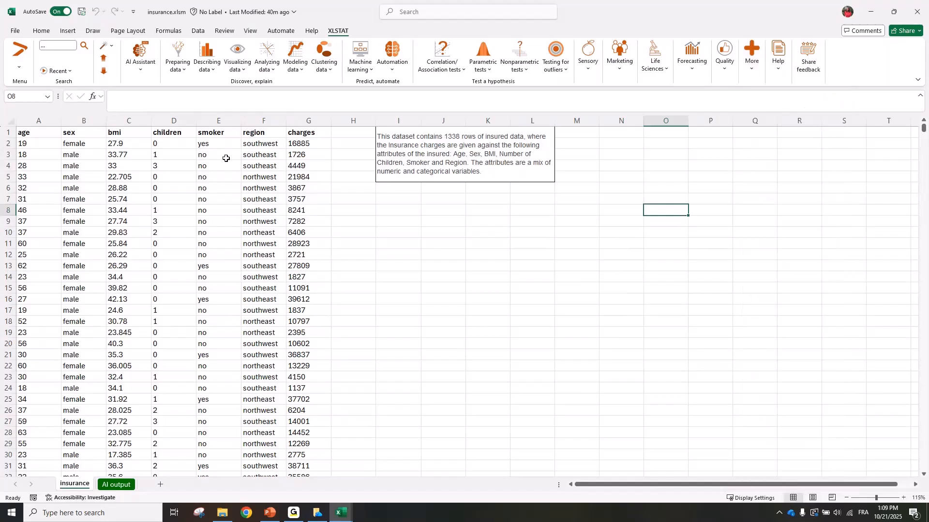
Highlight the whole dataset in columns A through G and examine the functions for describing data.
click(289, 130)
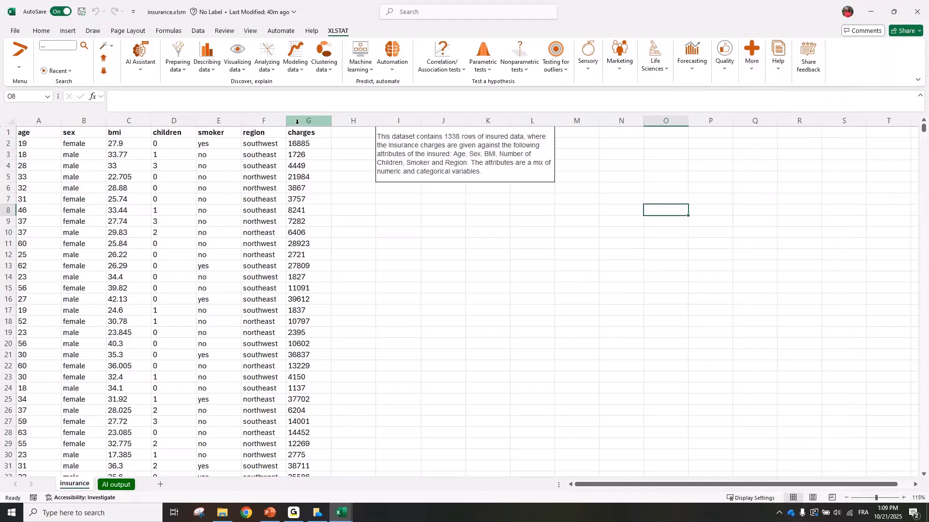
key(ctrl+a)
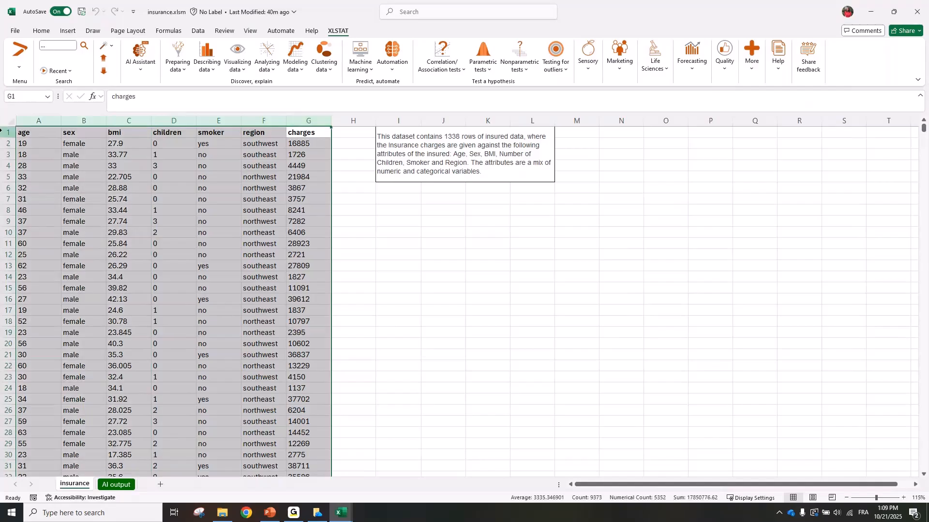
click(210, 68)
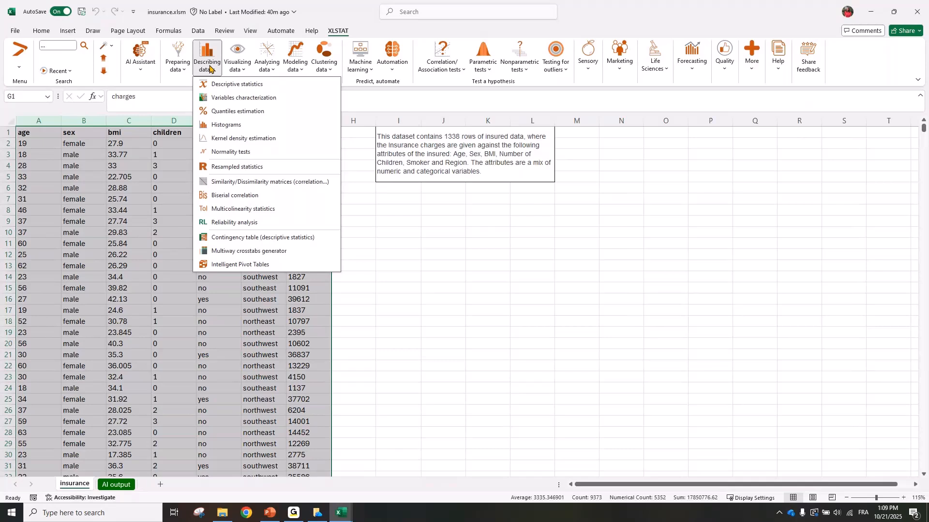
click(189, 130)
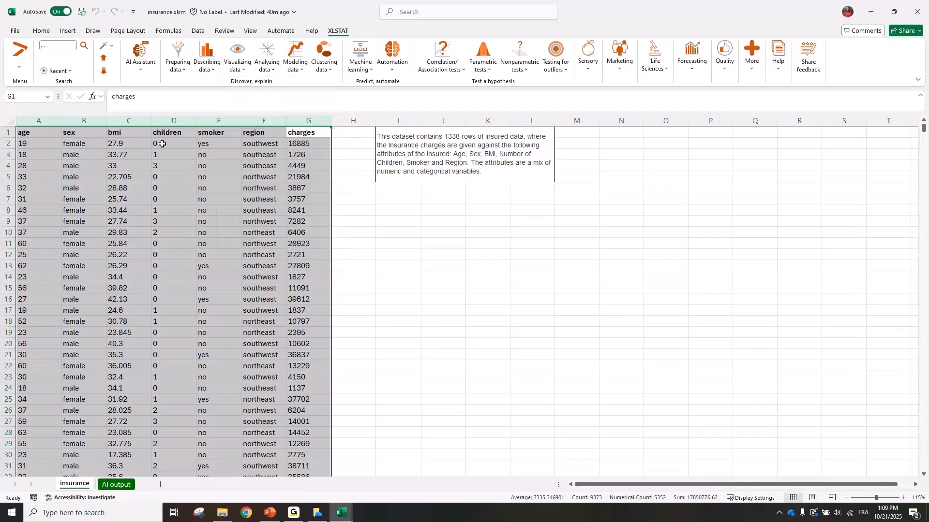
Inspect the charges column in relation to the attribute columns age through region.
click(306, 133)
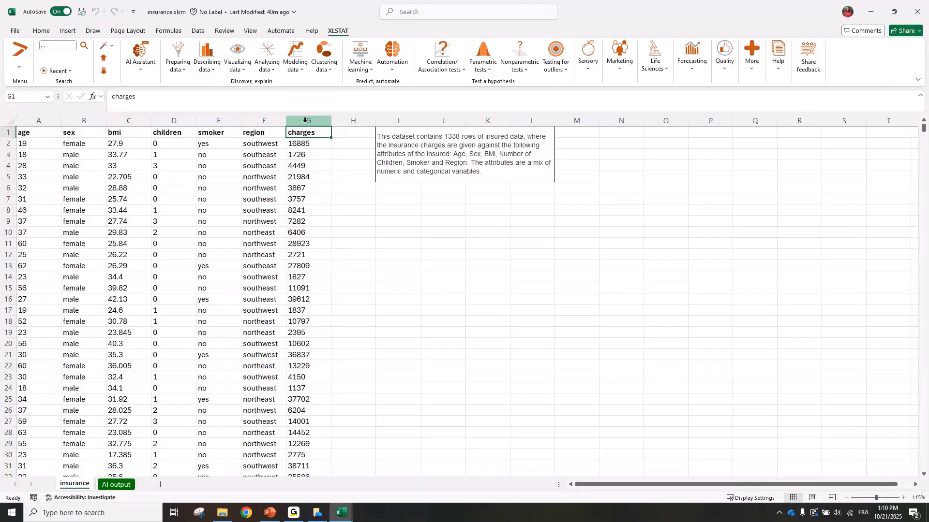
click(304, 120)
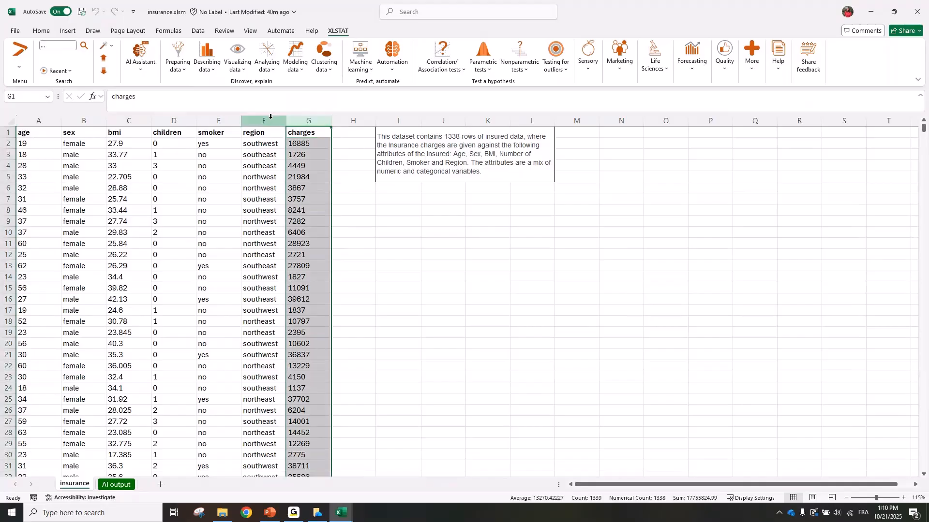
drag(263, 120, 15, 126)
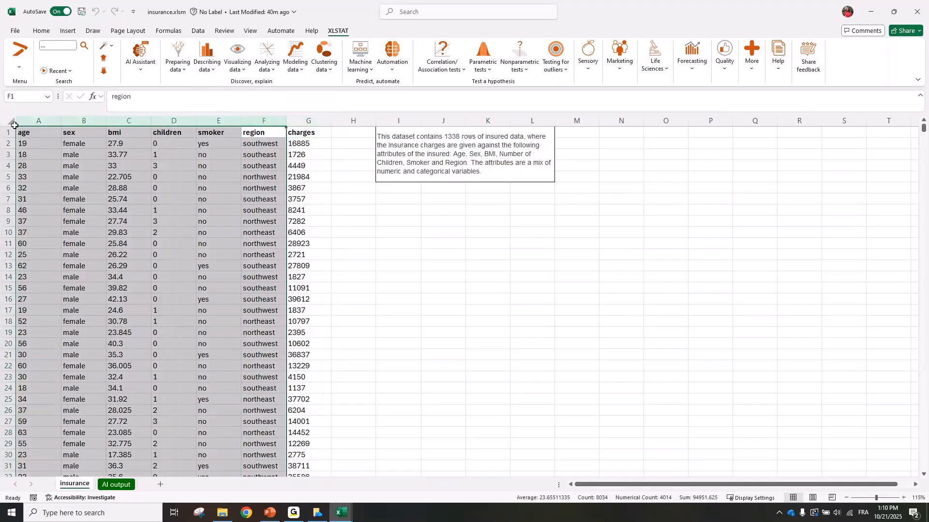
click(306, 121)
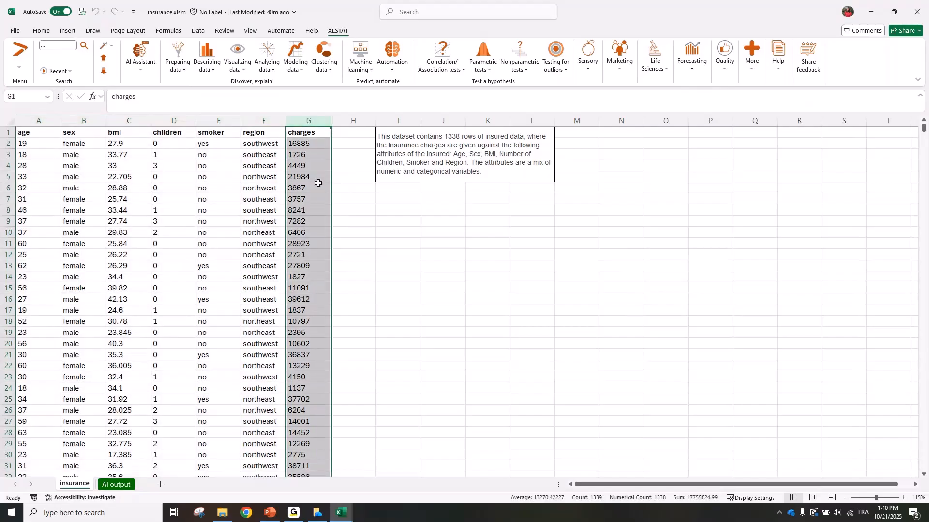
click(338, 228)
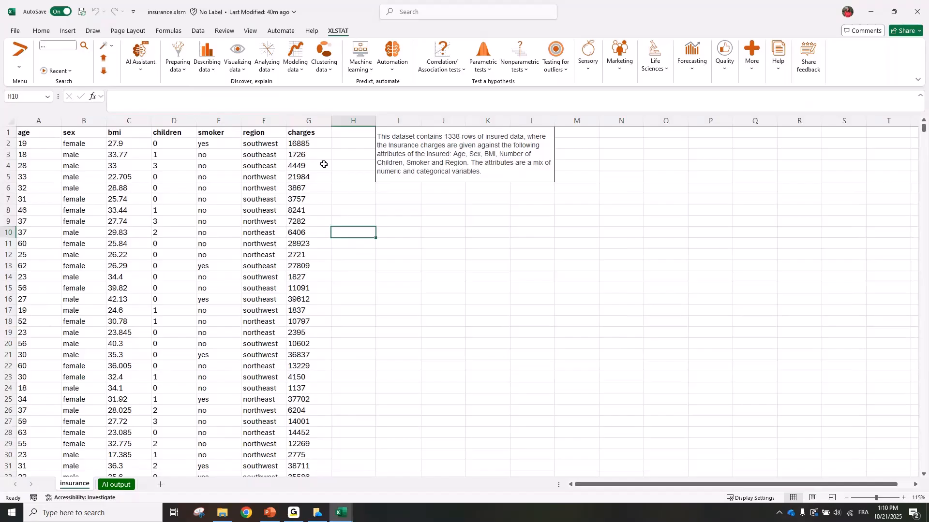
Open Descriptive statistics and review its options, outputs and chart settings before returning to the general data settings.
click(204, 59)
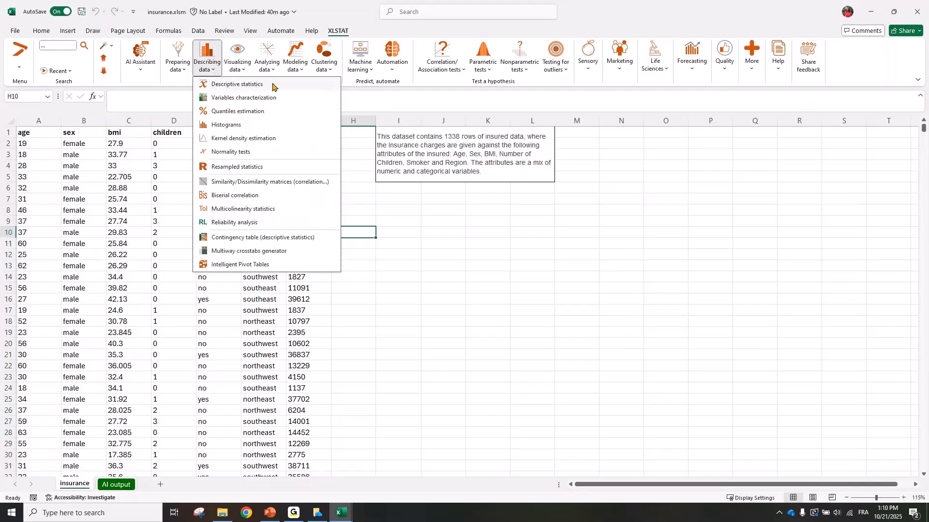
click(244, 87)
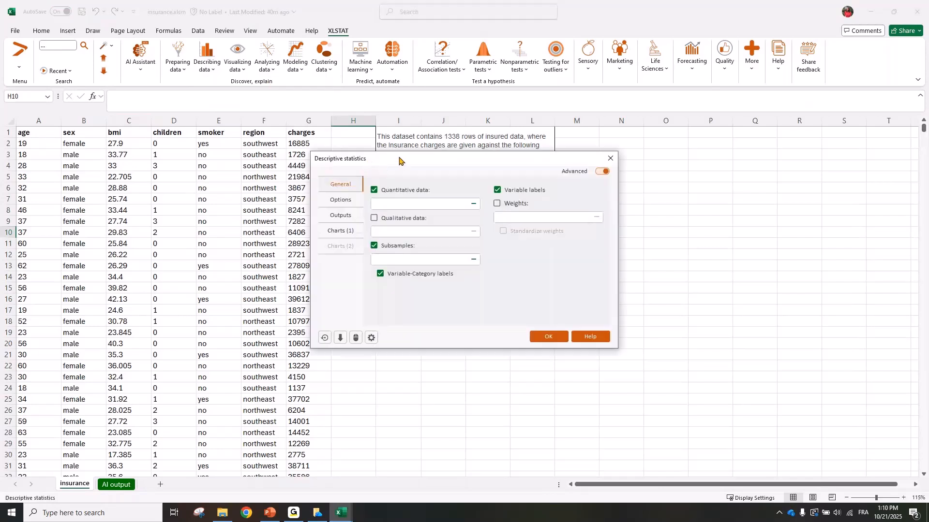
drag(396, 157, 442, 174)
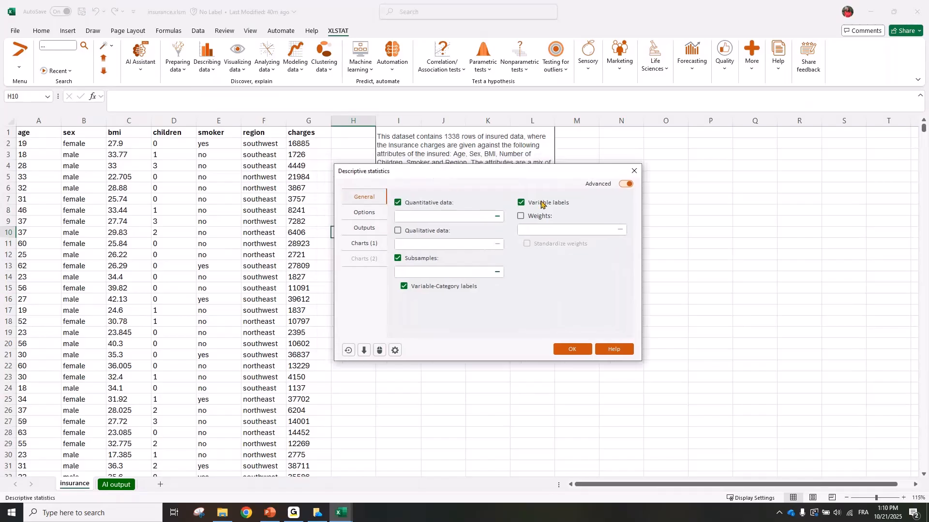
drag(460, 173, 451, 187)
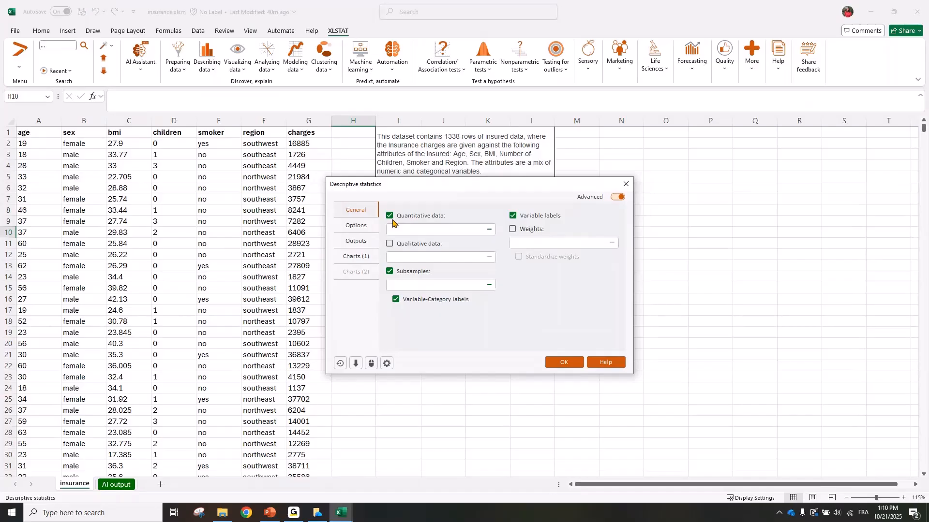
click(361, 226)
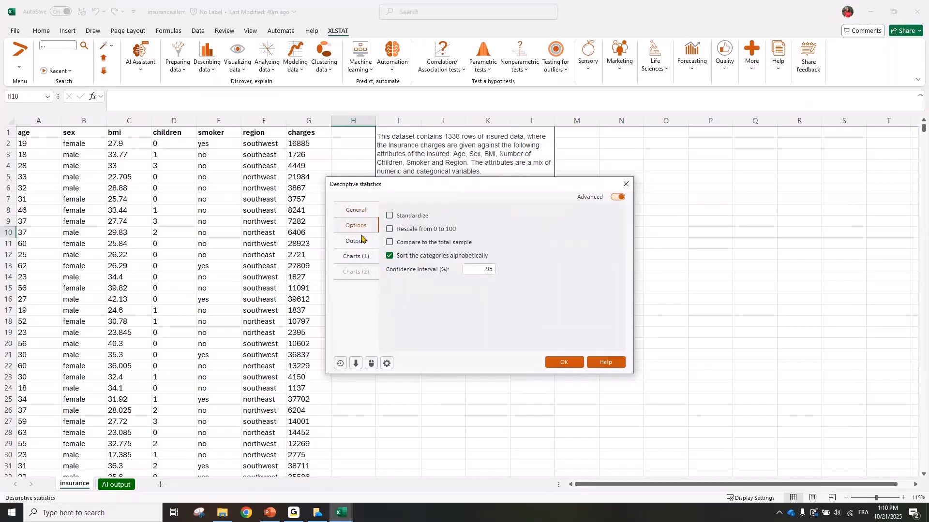
click(362, 242)
click(361, 258)
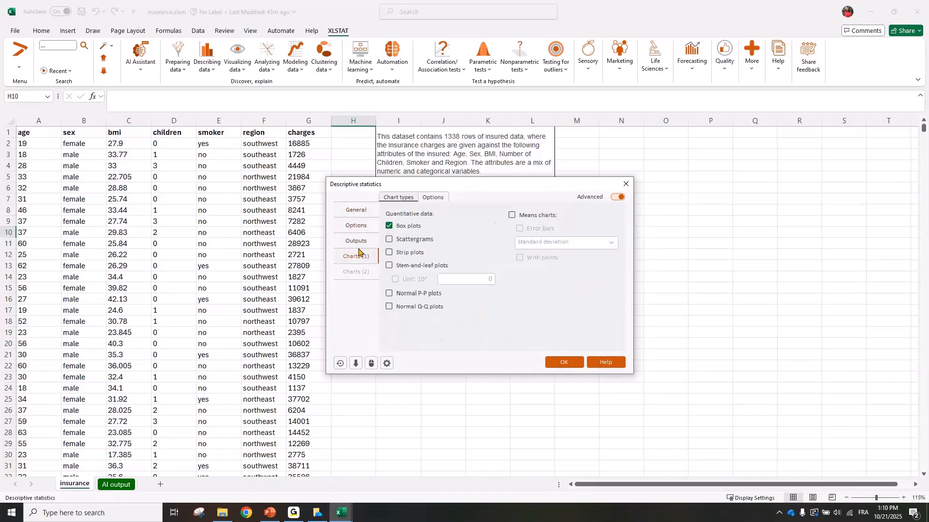
click(356, 212)
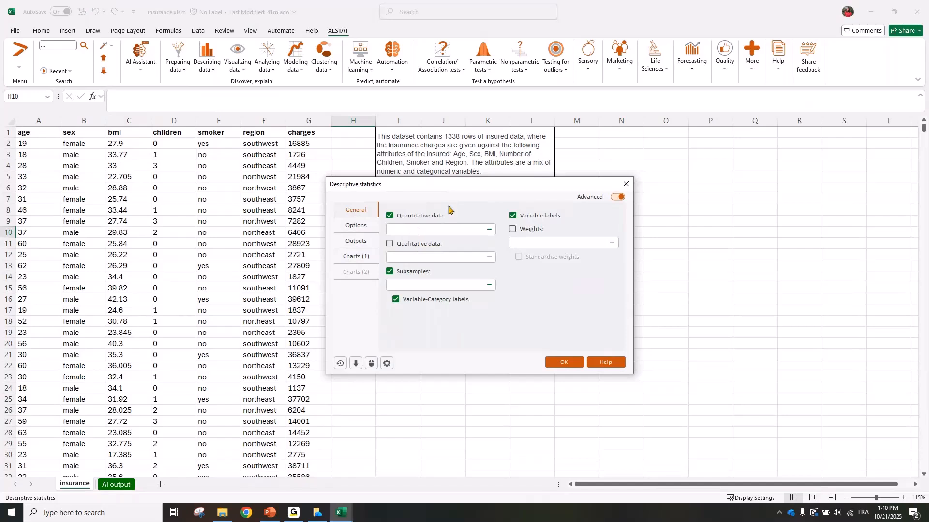
Try selecting the charges, bmi and age columns as the quantitative data, clear the selection and cancel it.
click(406, 230)
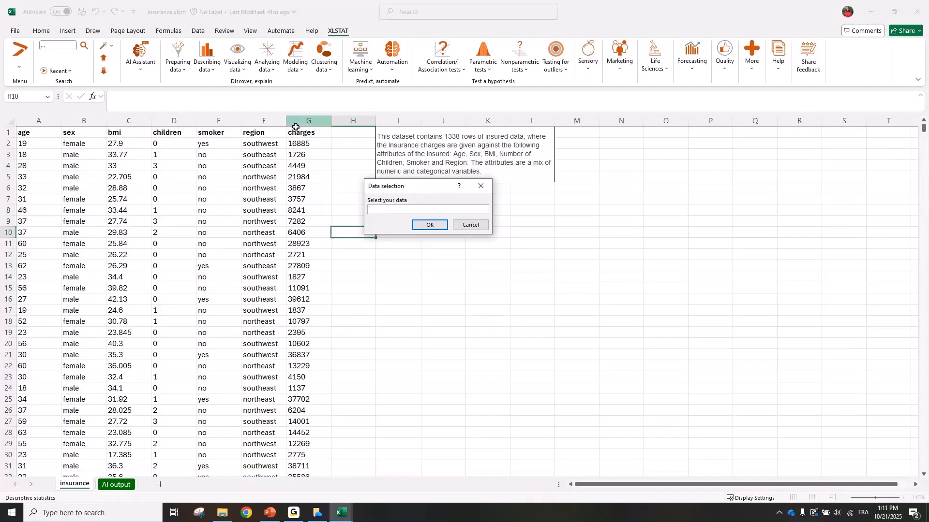
click(298, 120)
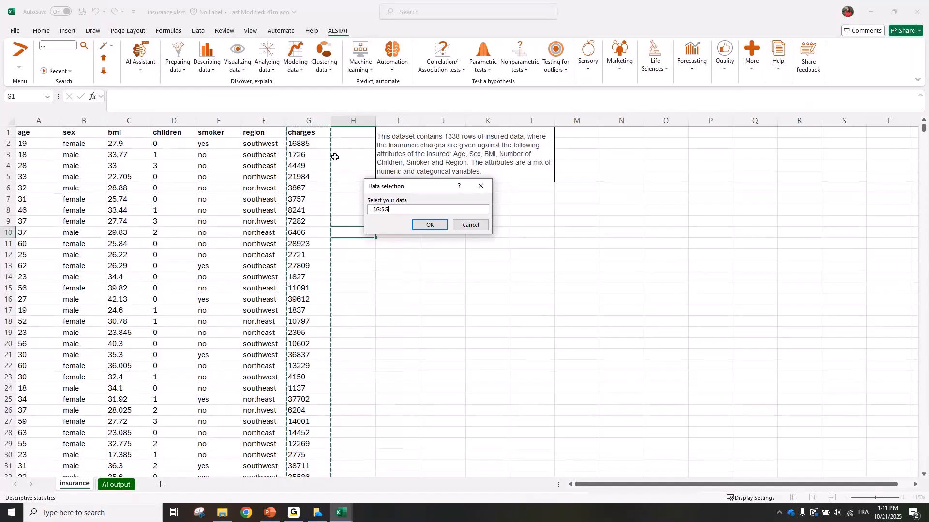
ctrl+click(124, 122)
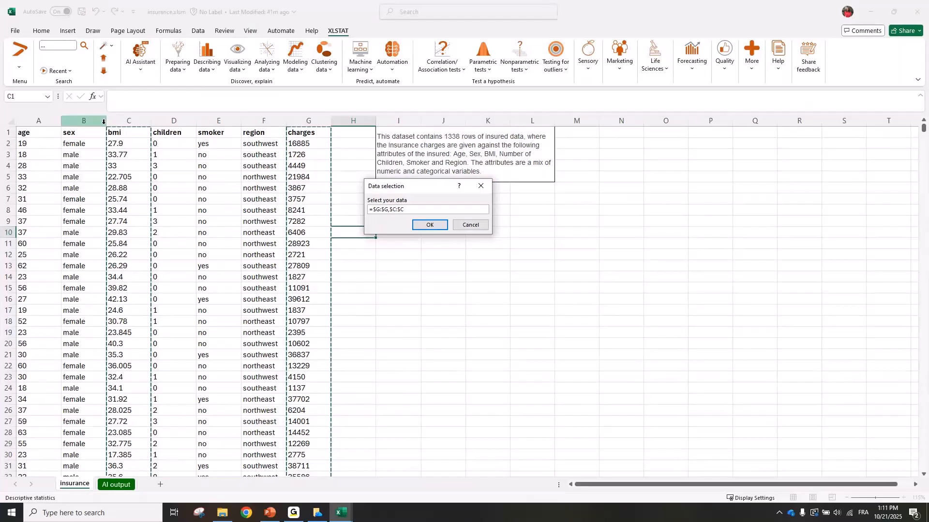
ctrl+click(39, 121)
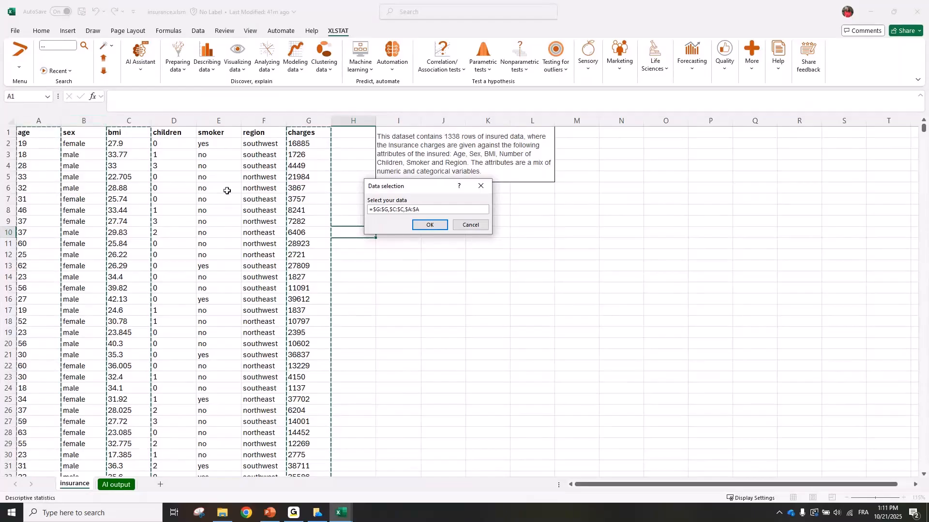
drag(426, 209, 311, 208)
key(BackSpace)
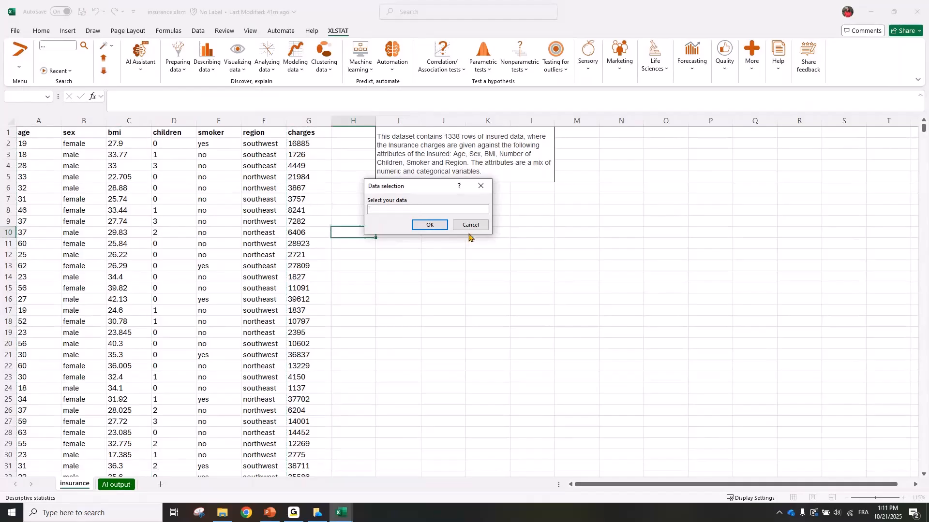
click(469, 225)
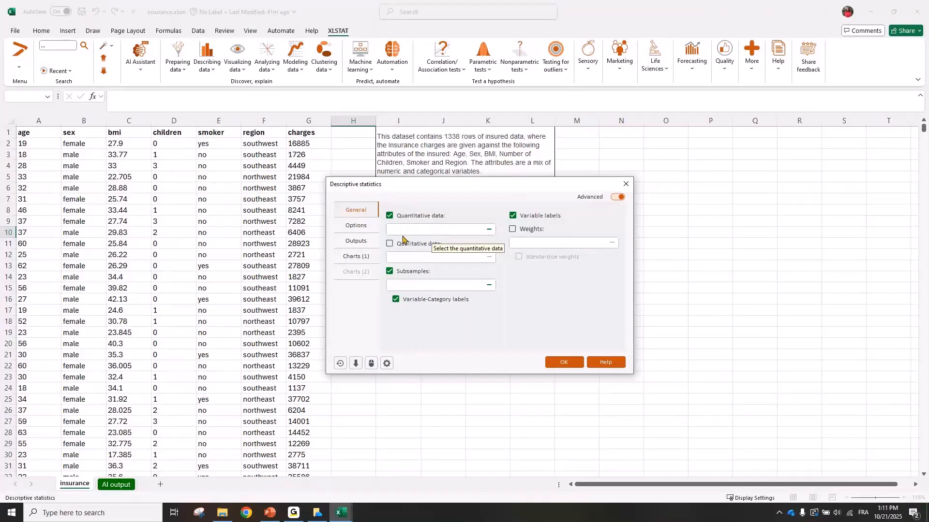
Try switching data selection to variable lists and choosing age, bmi and smoker as the quantitative data.
click(372, 366)
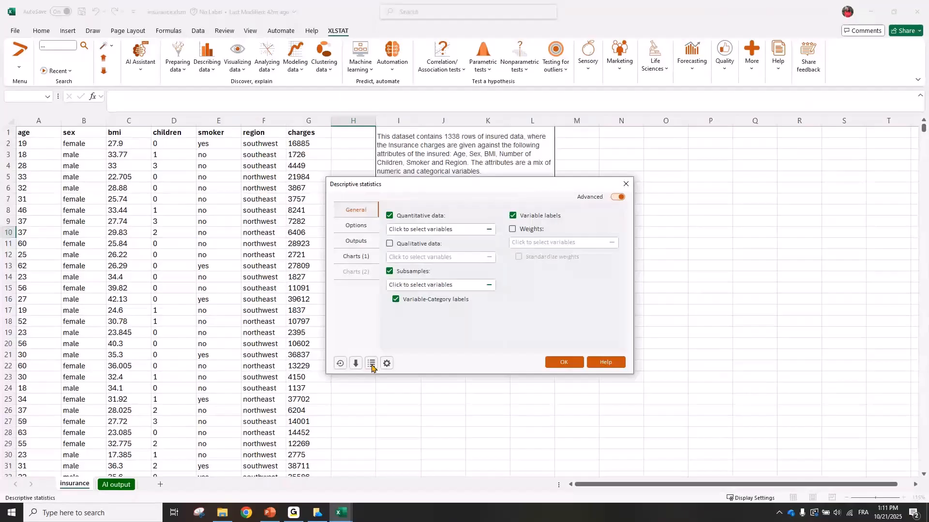
click(416, 230)
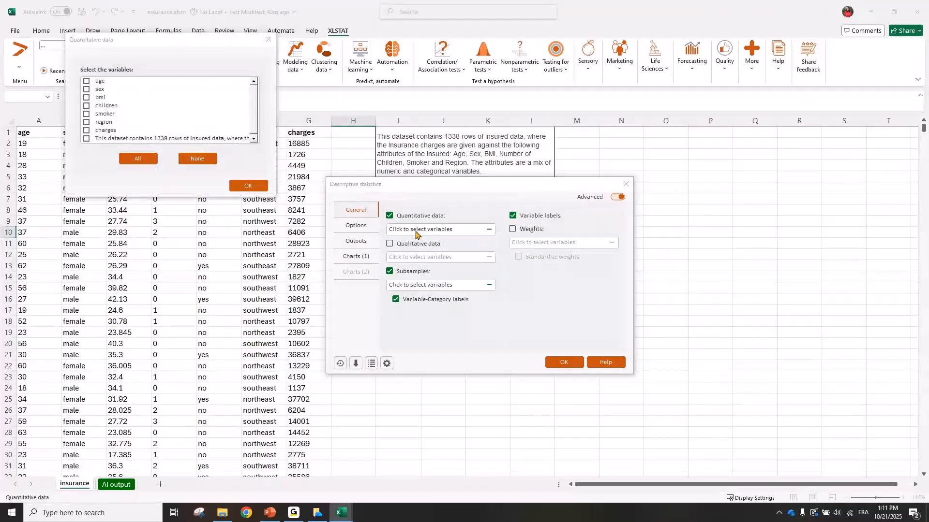
drag(176, 41, 473, 188)
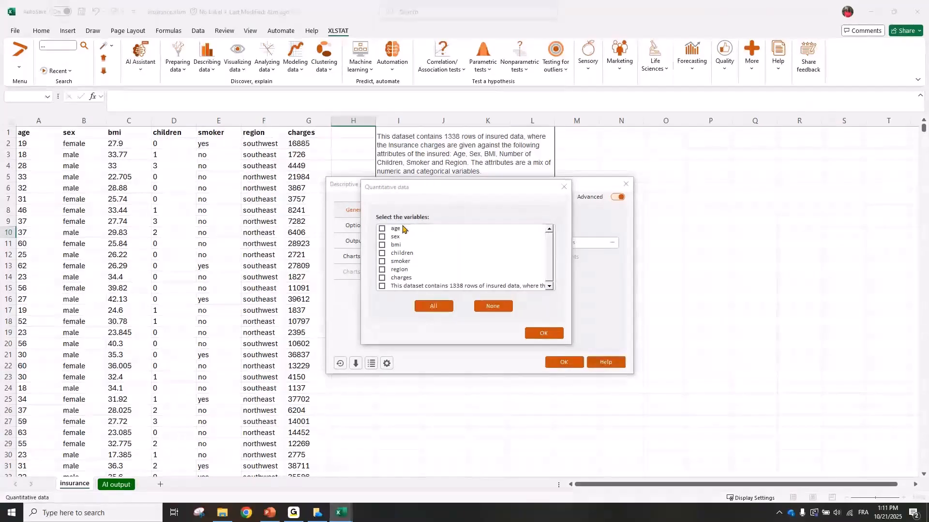
click(386, 232)
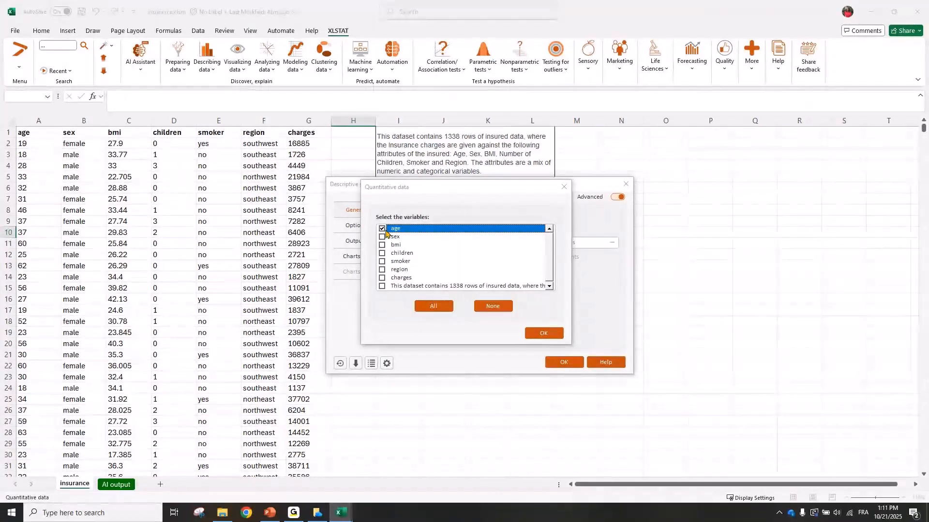
click(385, 244)
click(385, 262)
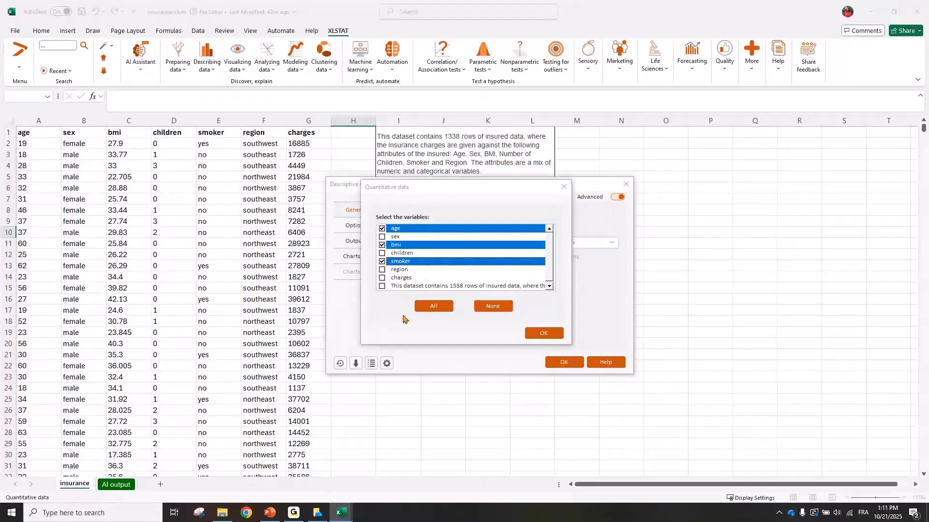
click(544, 334)
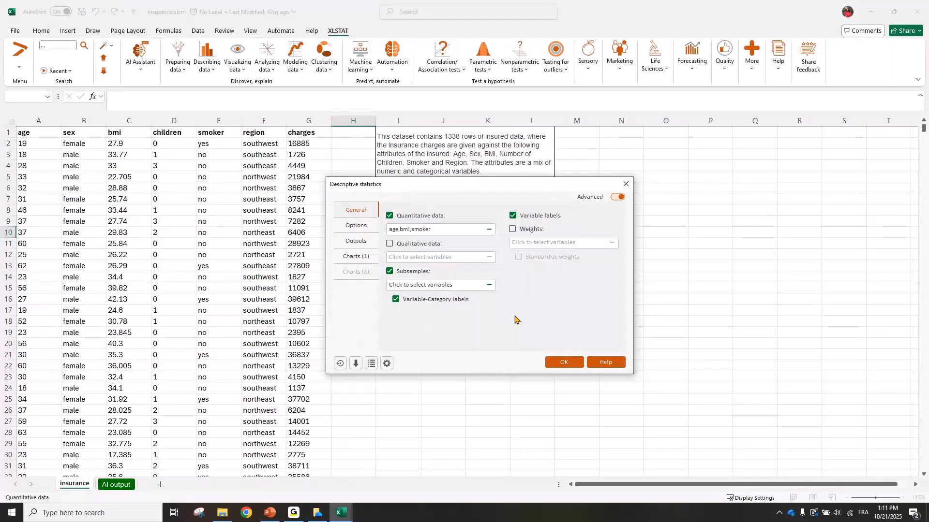
Reset the Descriptive statistics settings and select the charges column (G) as the quantitative data.
click(340, 363)
drag(394, 164, 470, 173)
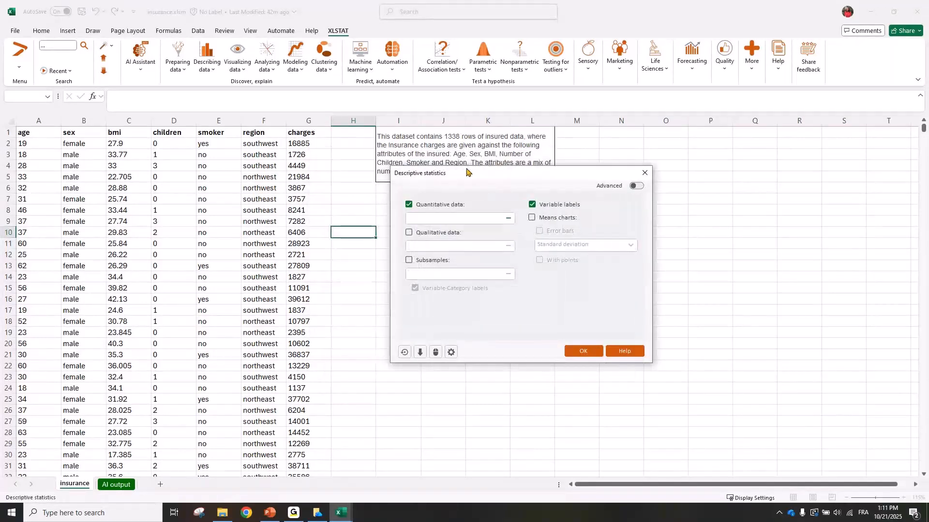
click(459, 217)
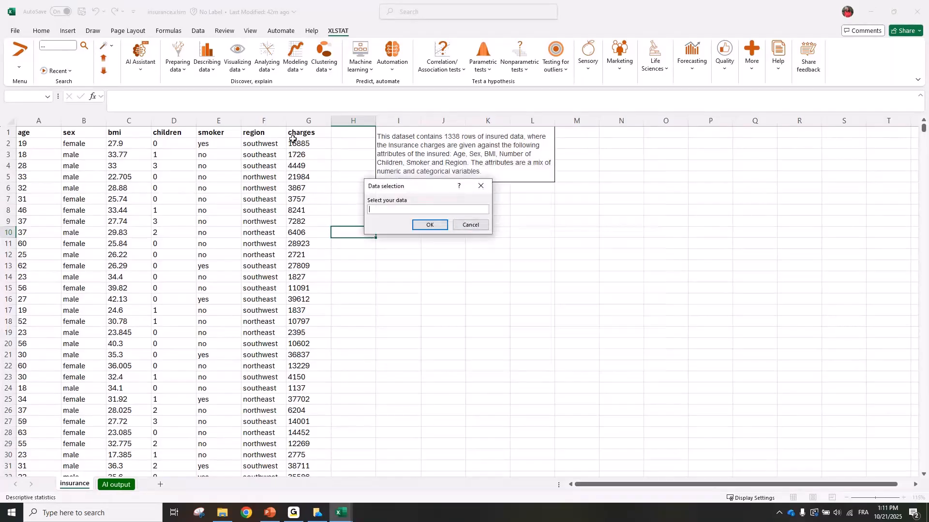
click(292, 122)
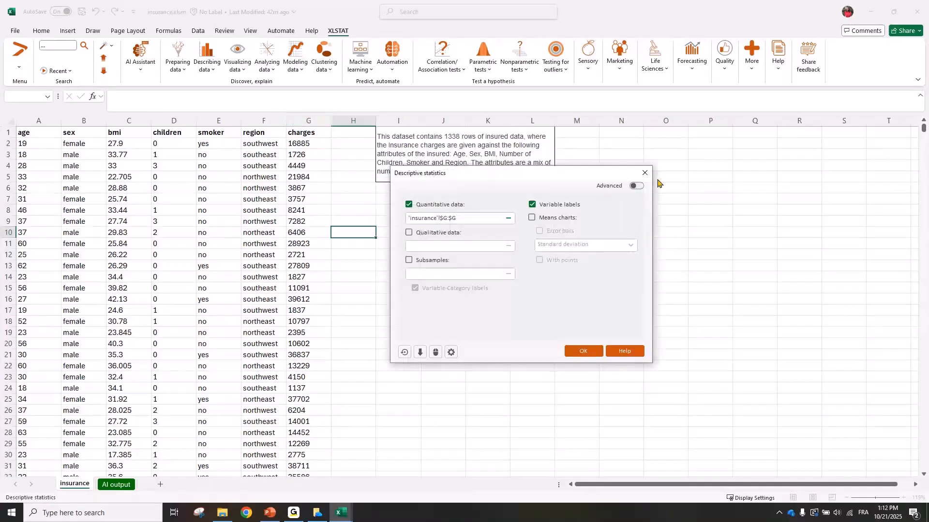
drag(557, 175, 521, 176)
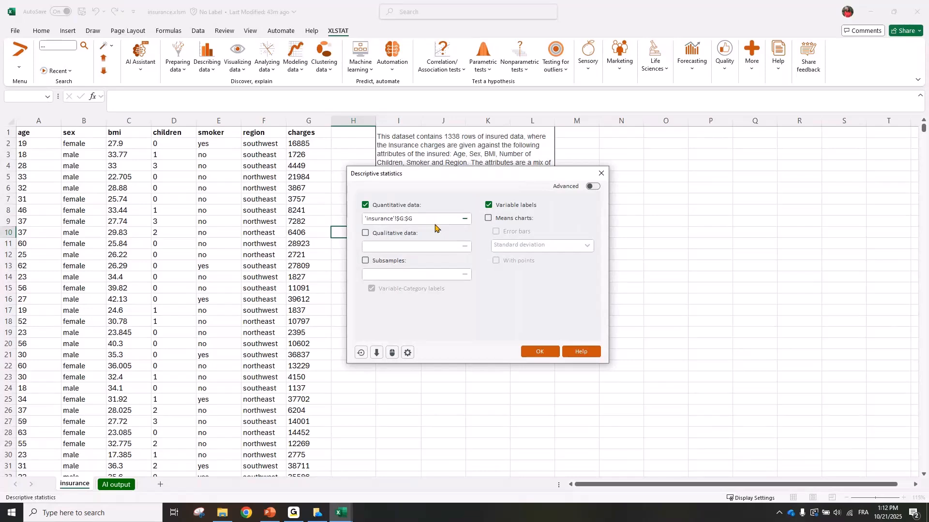
Turn on the advanced settings, review the options, outputs and chart options, and return to the general data settings.
click(596, 187)
drag(564, 173, 596, 183)
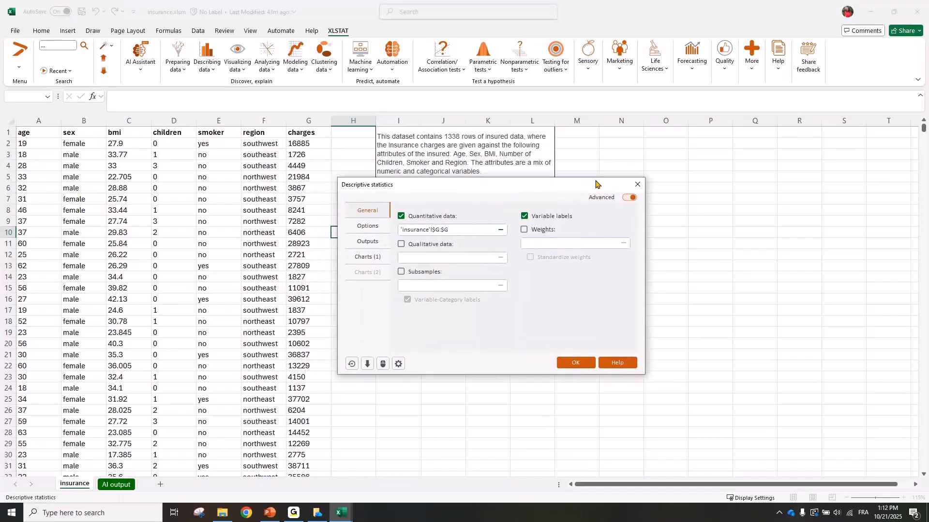
click(368, 231)
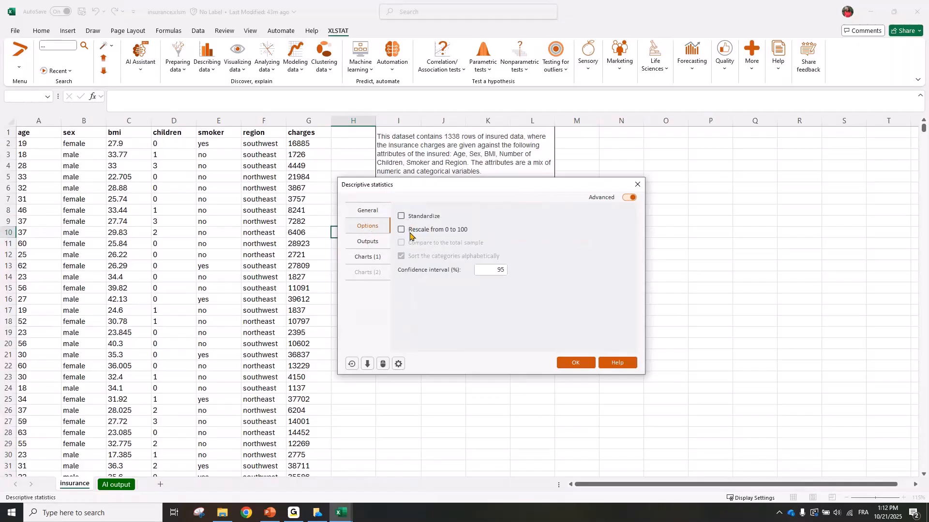
click(372, 242)
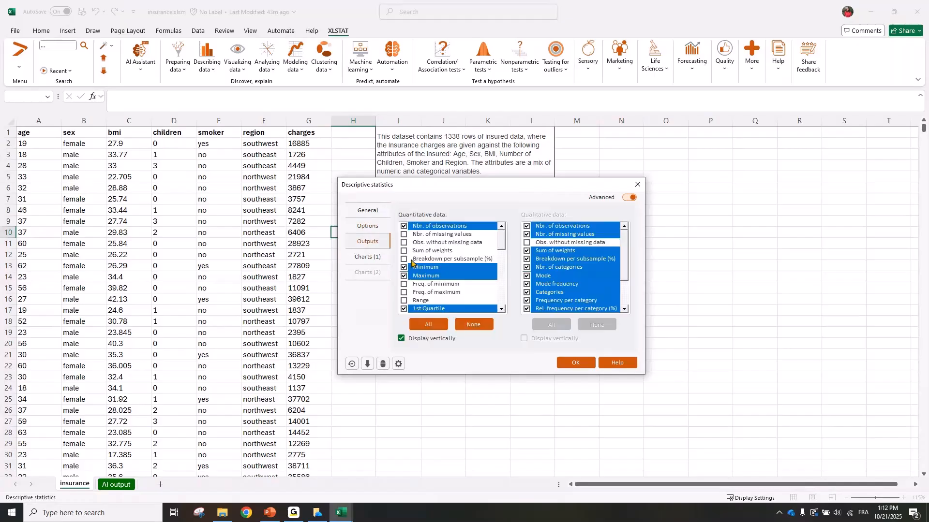
click(381, 259)
click(440, 202)
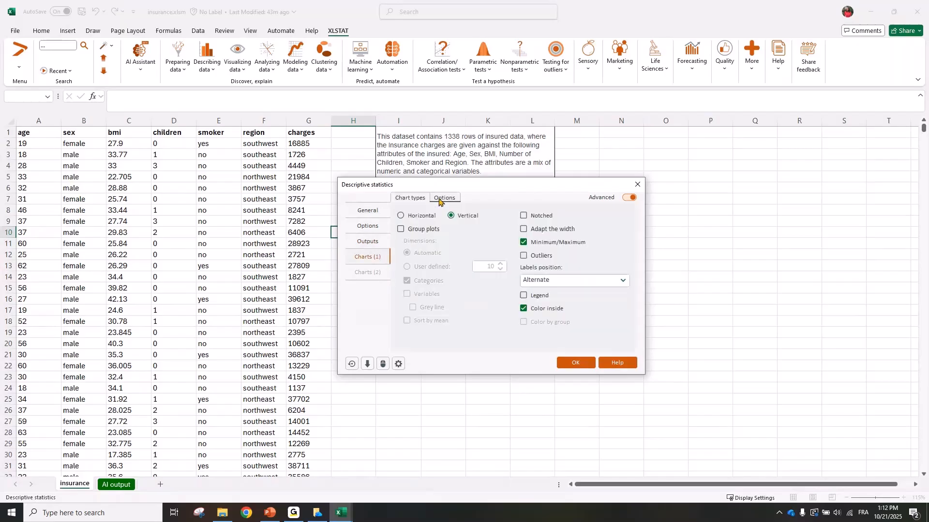
click(374, 215)
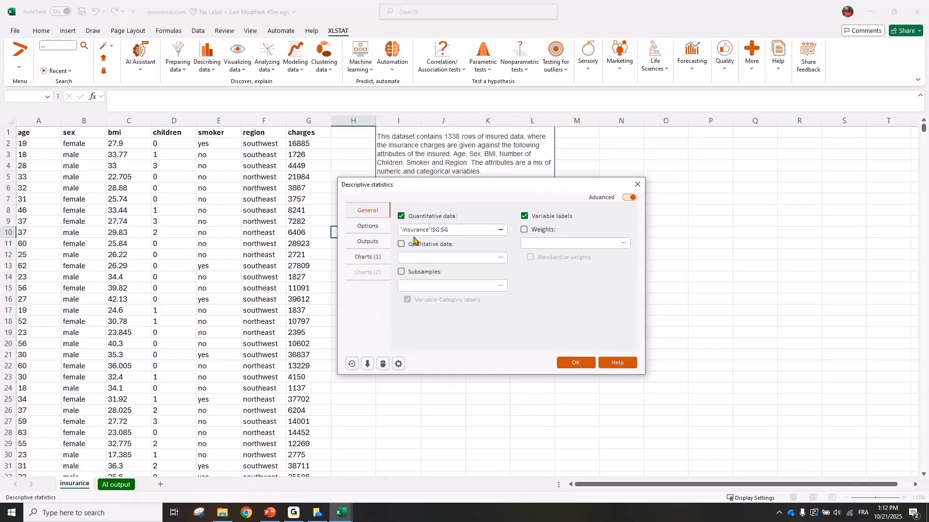
click(448, 229)
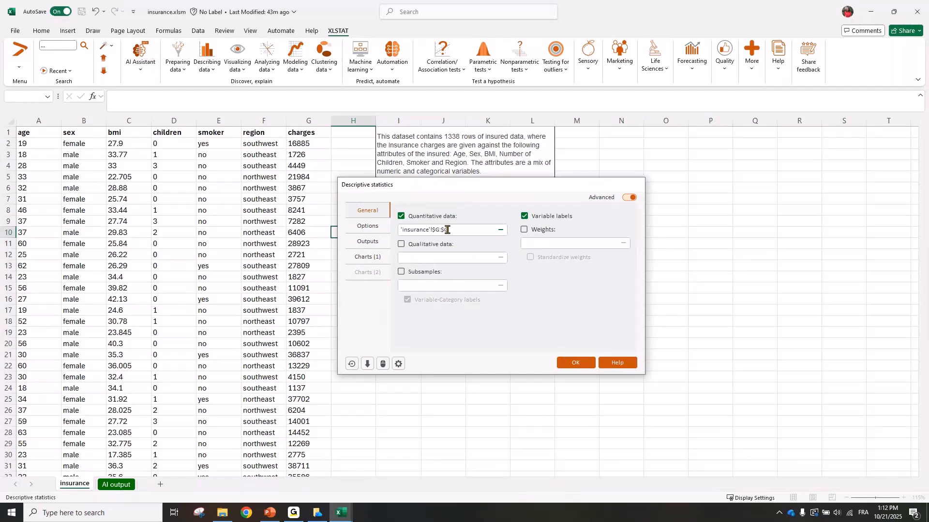
click(428, 223)
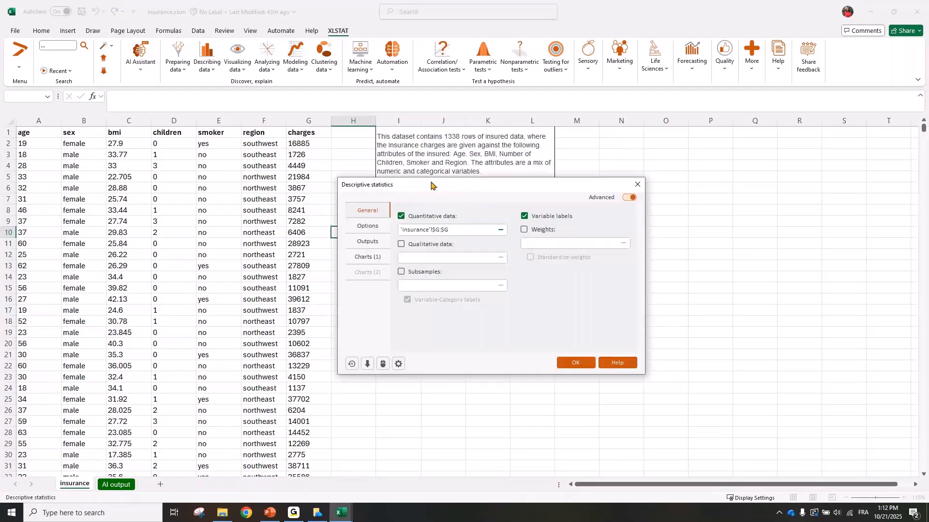
Enable subsamples and select the smoker column (E) to split the charges by smoker status.
drag(431, 184, 448, 193)
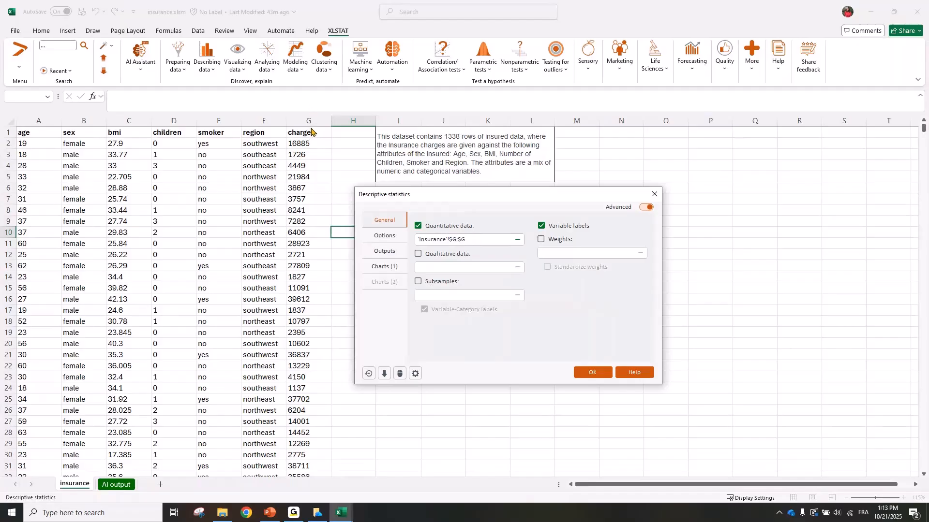
click(440, 283)
click(442, 293)
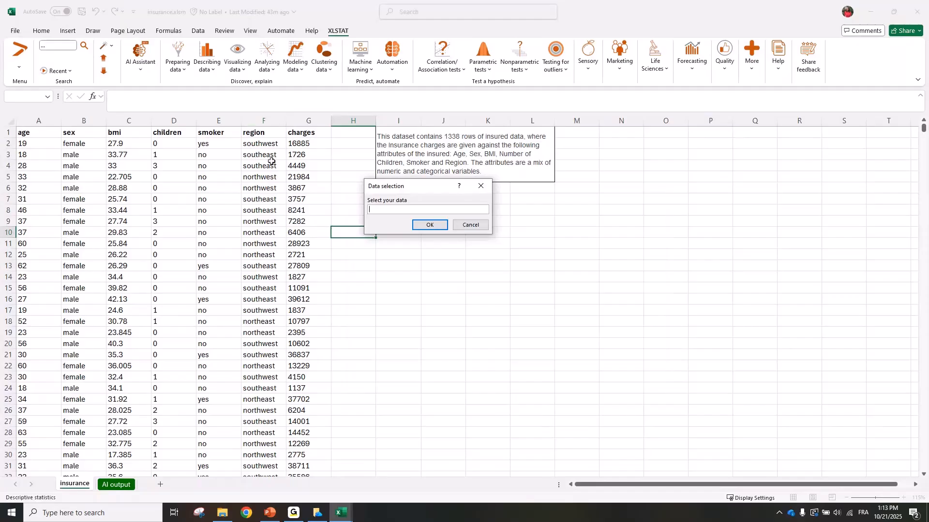
click(221, 122)
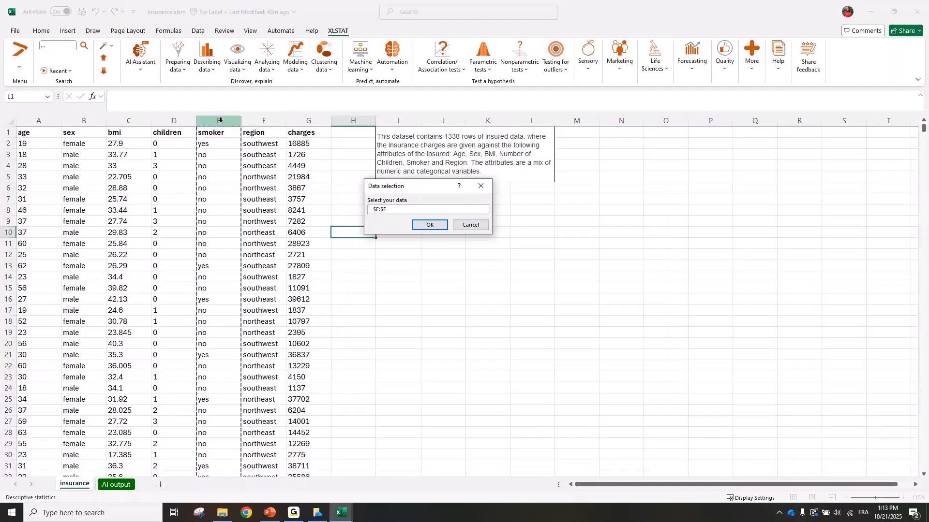
key(Return)
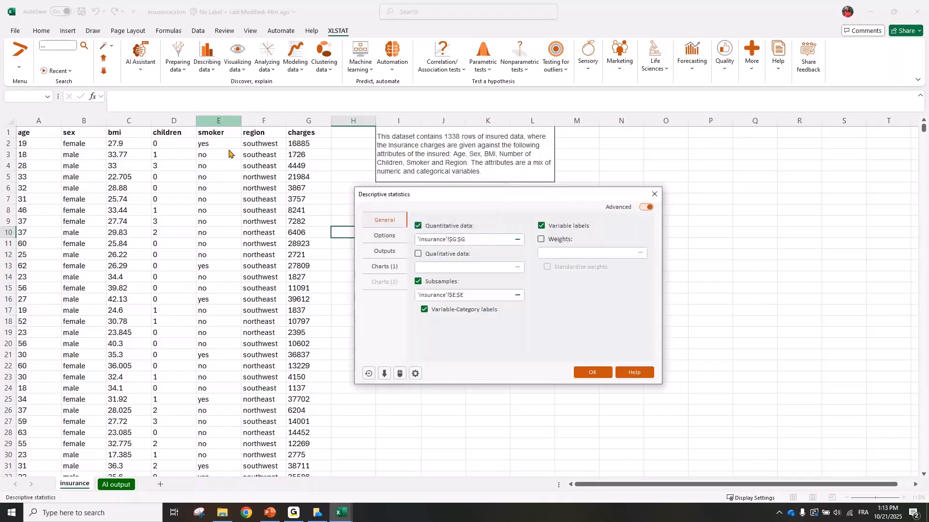
Keep plots grouped, set the chart labels position to Below, enable the legend and sorting by mean, and run the analysis.
click(390, 252)
click(392, 267)
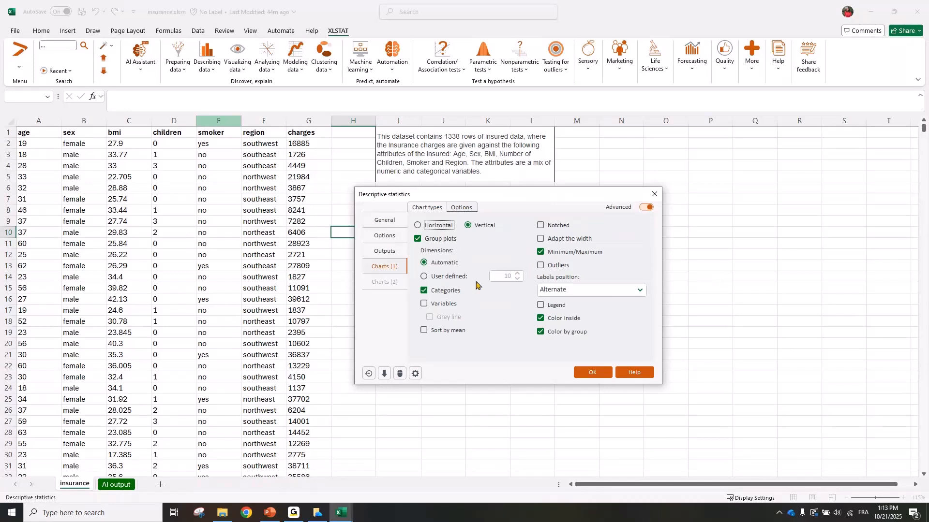
click(451, 240)
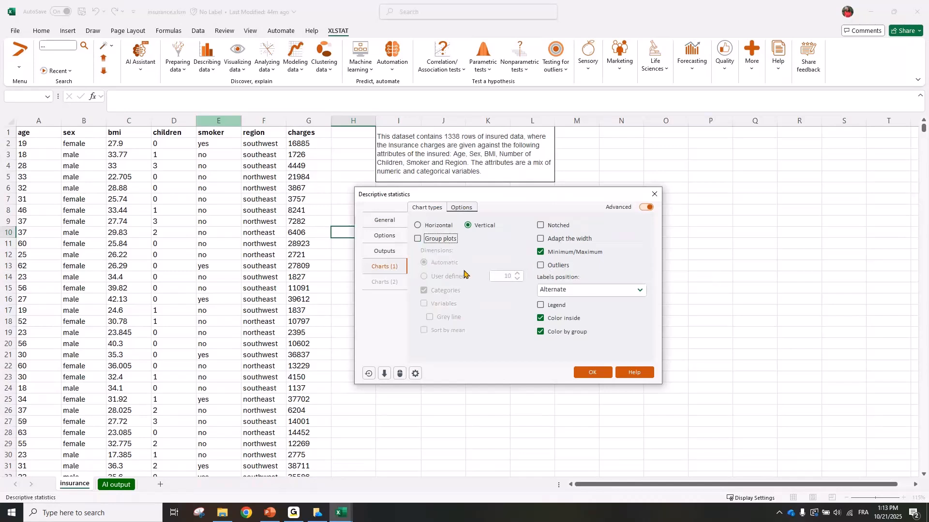
click(418, 239)
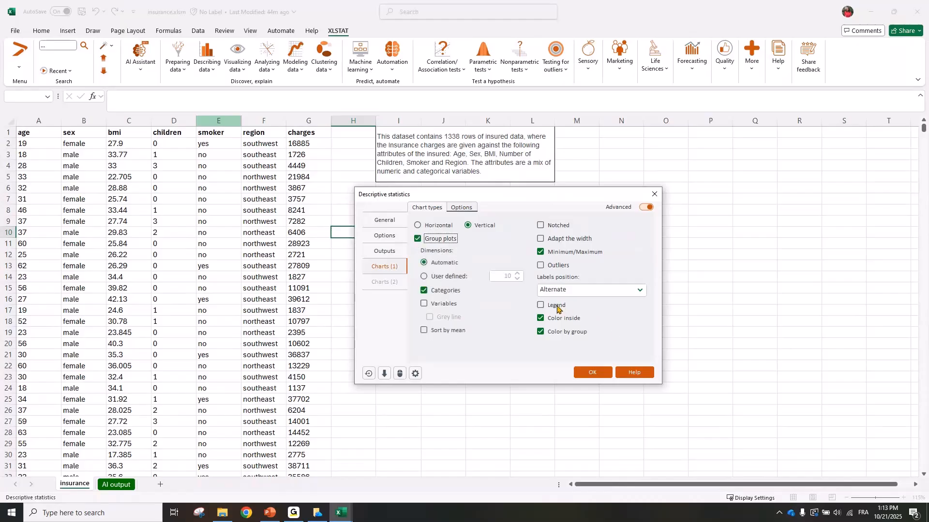
click(579, 293)
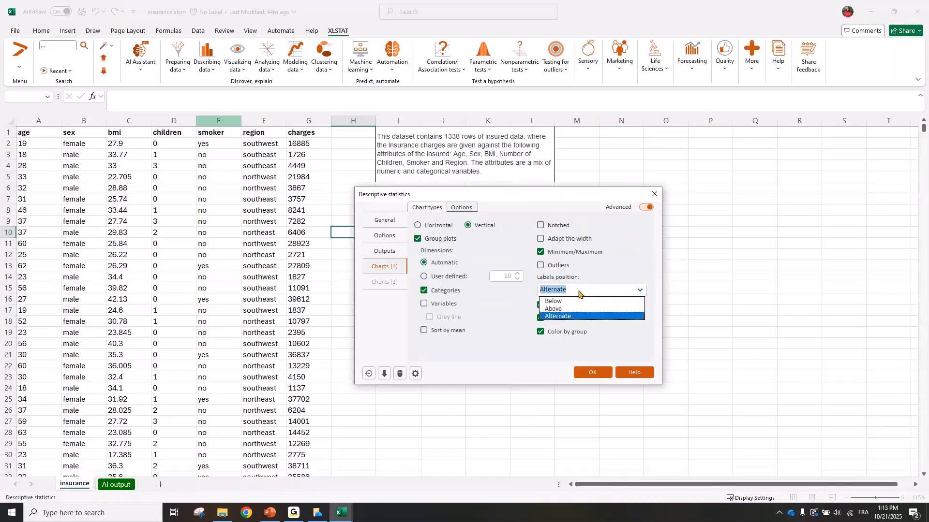
click(572, 302)
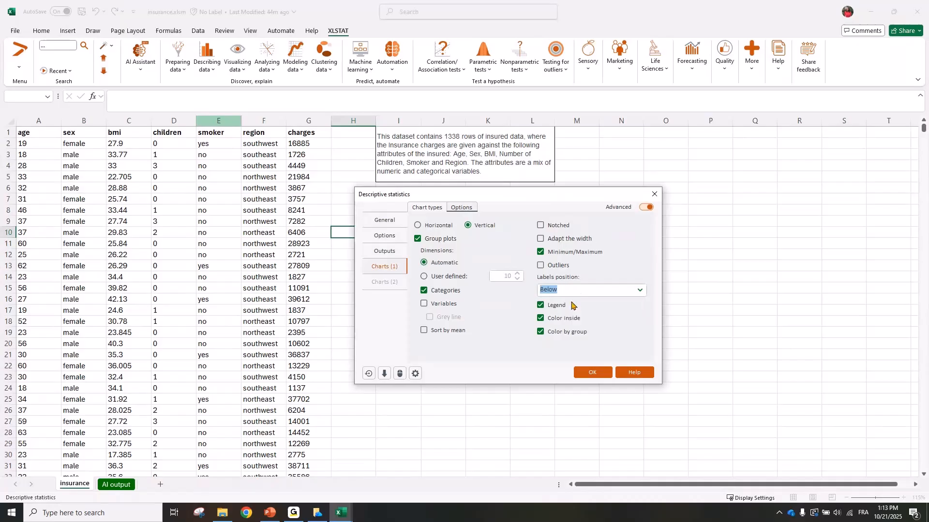
click(441, 331)
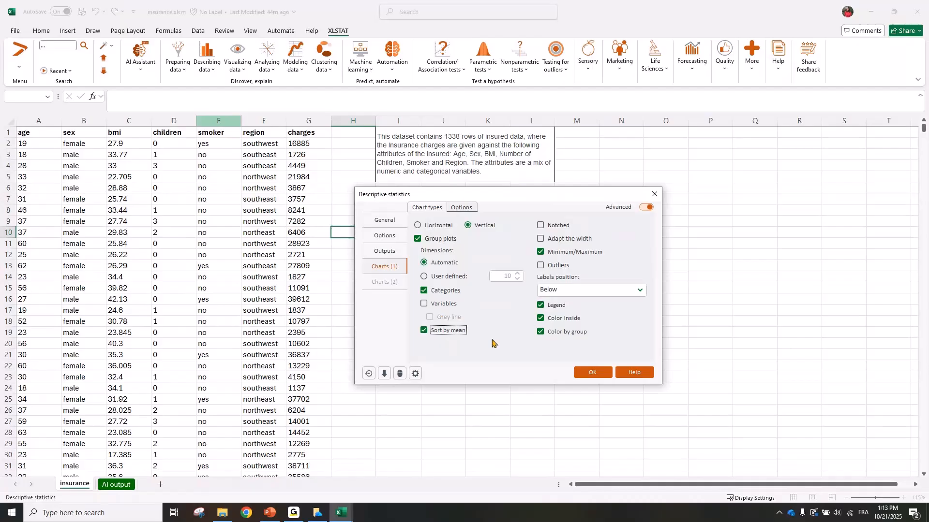
click(592, 372)
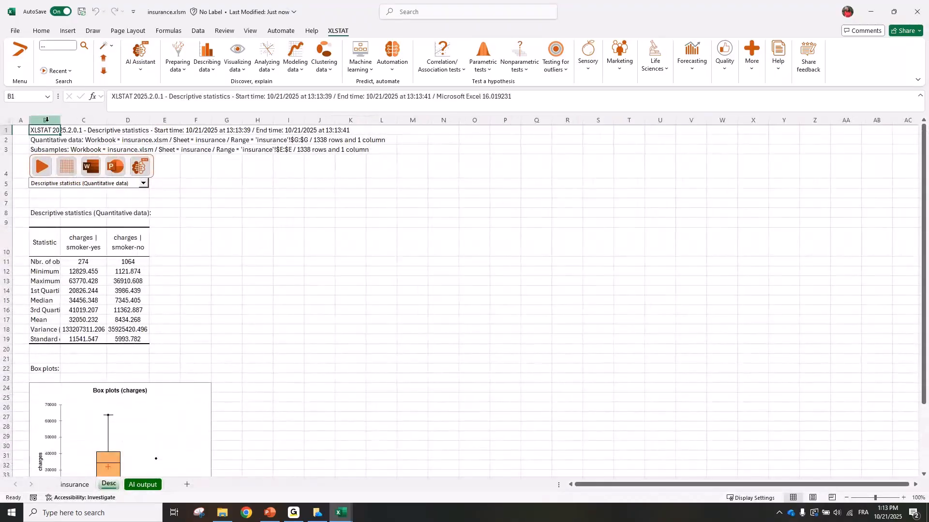
Examine the Desc results sheet, including its header with the source ranges, and compare it with the insurance data sheet.
drag(47, 120, 473, 121)
click(613, 195)
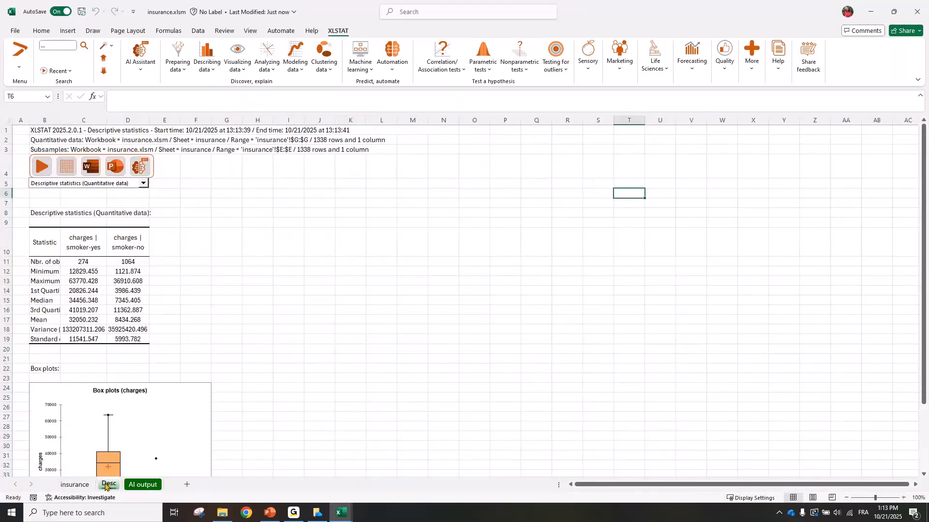
click(75, 485)
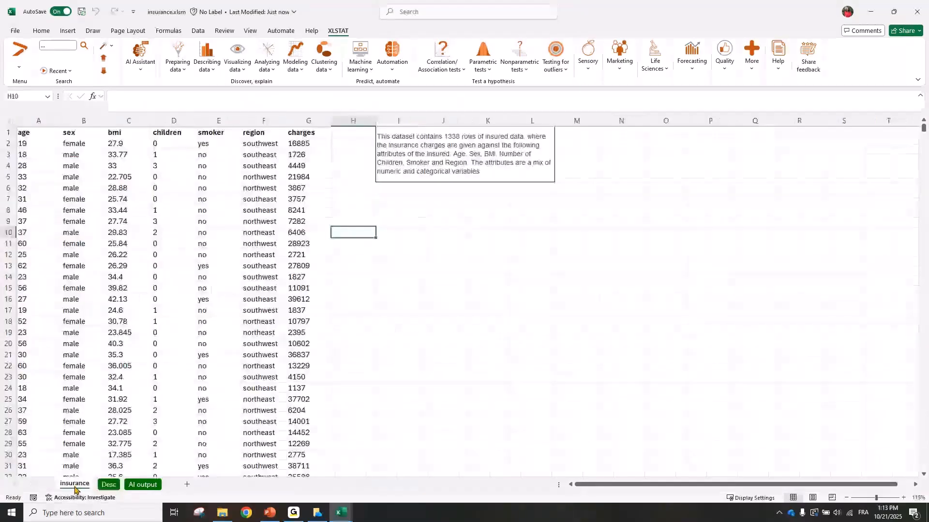
click(103, 485)
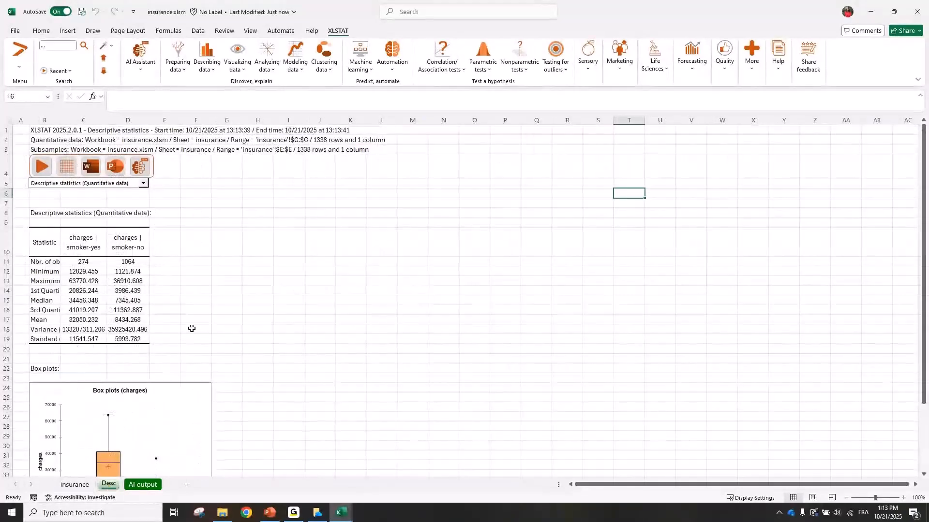
drag(34, 130, 392, 192)
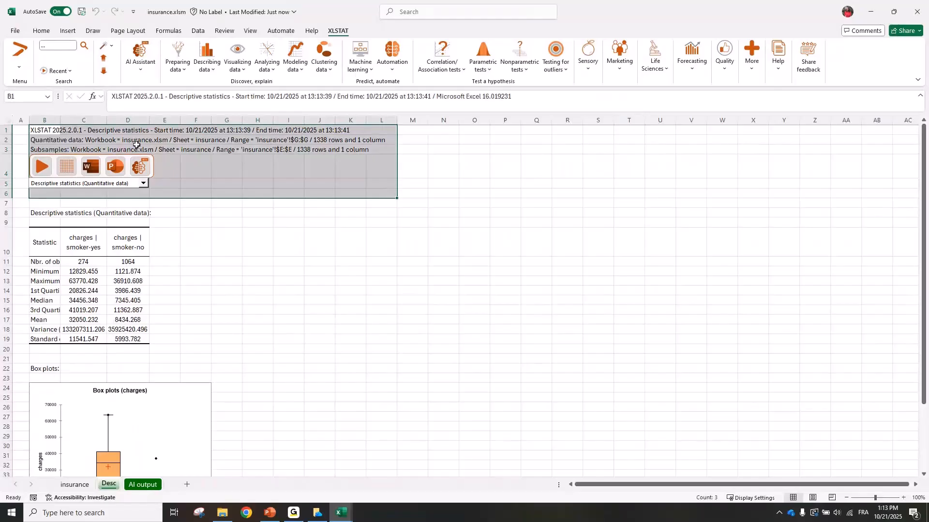
click(54, 132)
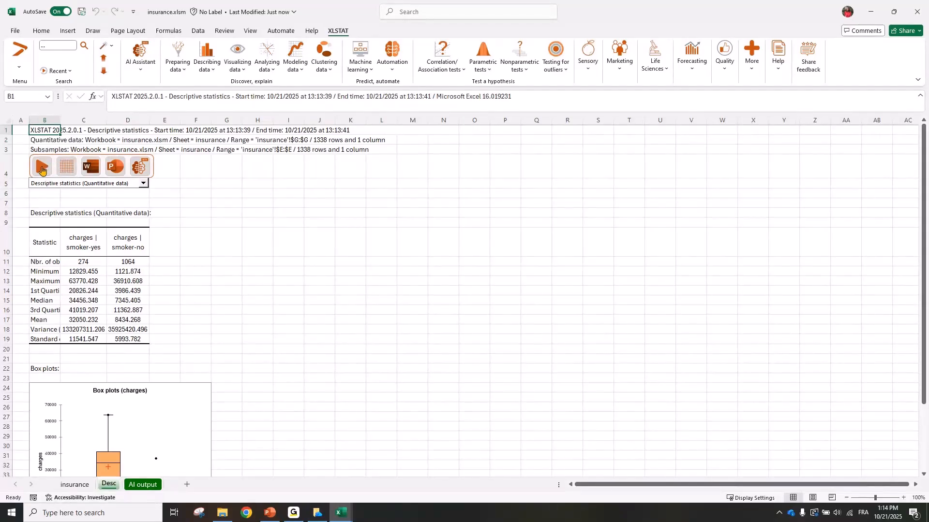
Reopen the analysis settings from the results sheet to review them, close them unchanged and return to the Desc sheet.
click(39, 168)
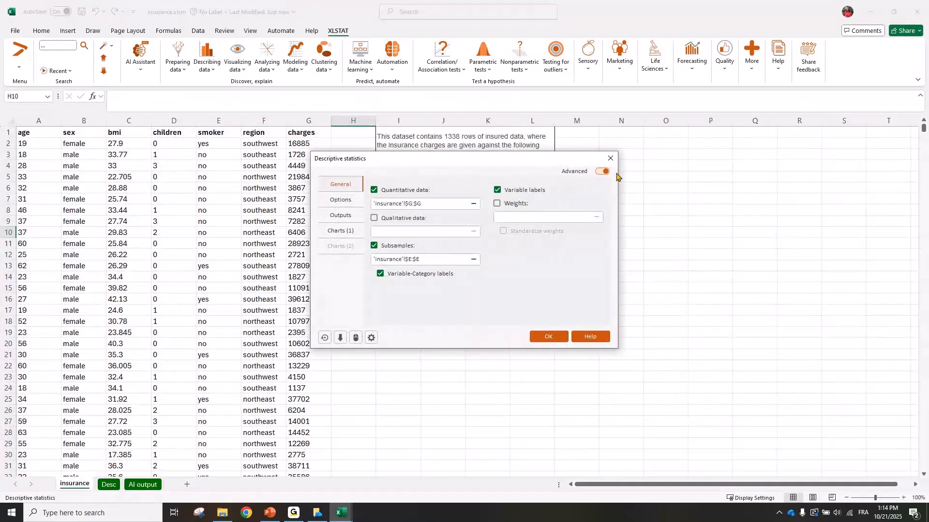
click(610, 159)
click(108, 488)
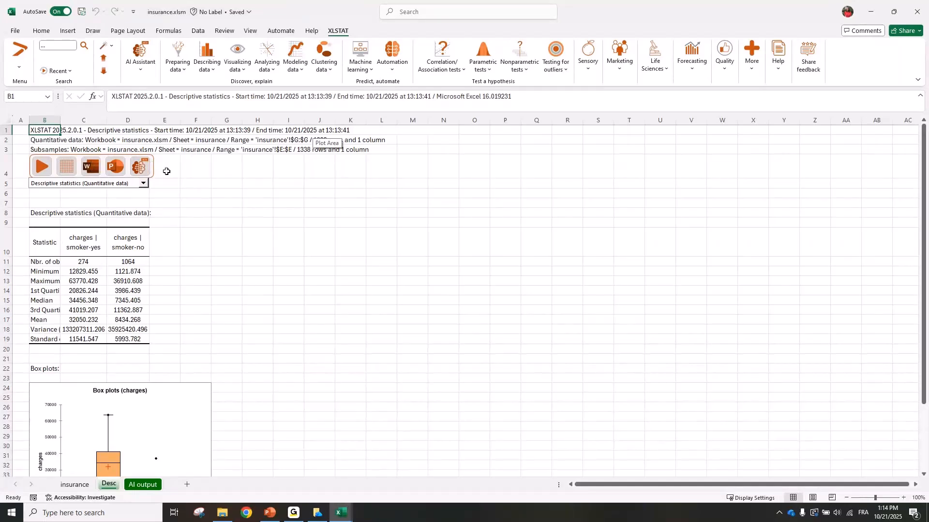
Examine the descriptive statistics table of charges by smoker status on the Desc sheet.
click(227, 271)
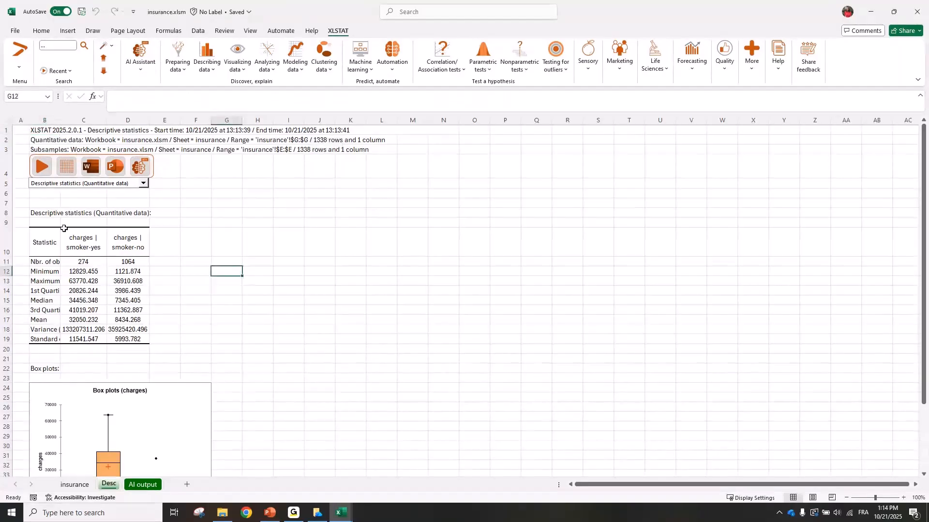
drag(64, 214, 140, 339)
scroll(258, 342, down, 6)
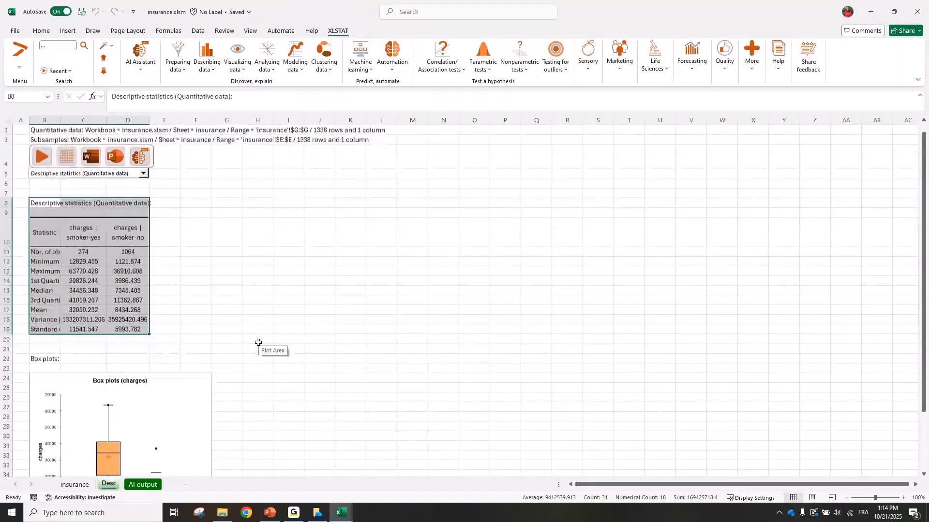
scroll(258, 342, up, 6)
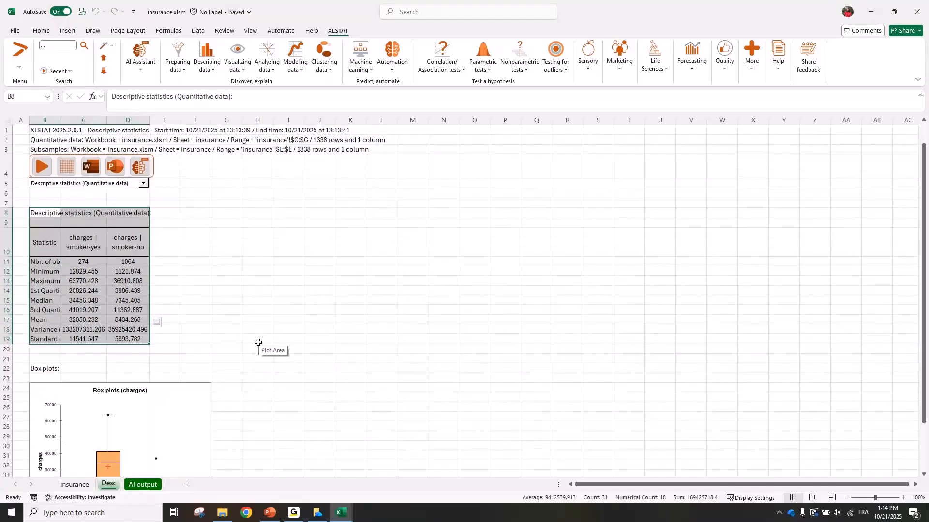
drag(44, 242, 140, 348)
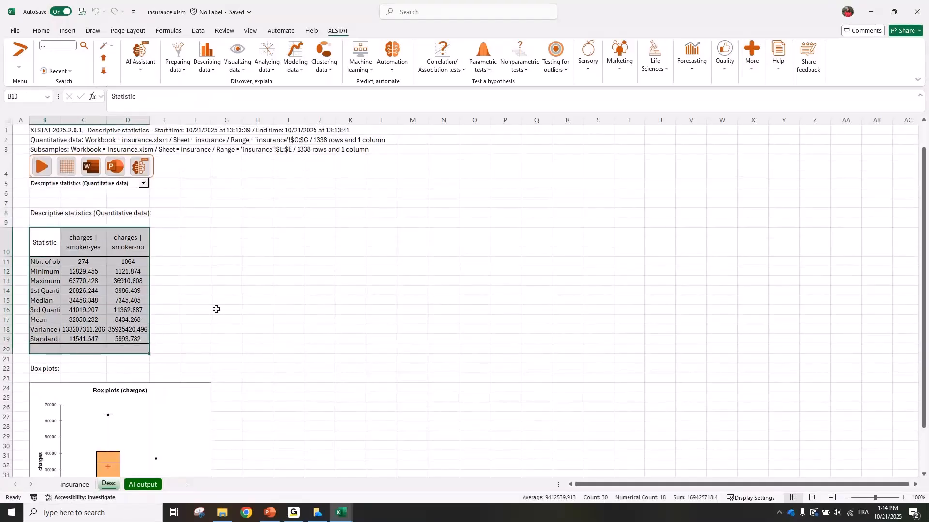
Enlarge the charges box plot chart below the statistics table, extending it to about column G.
scroll(213, 309, down, 3)
click(197, 277)
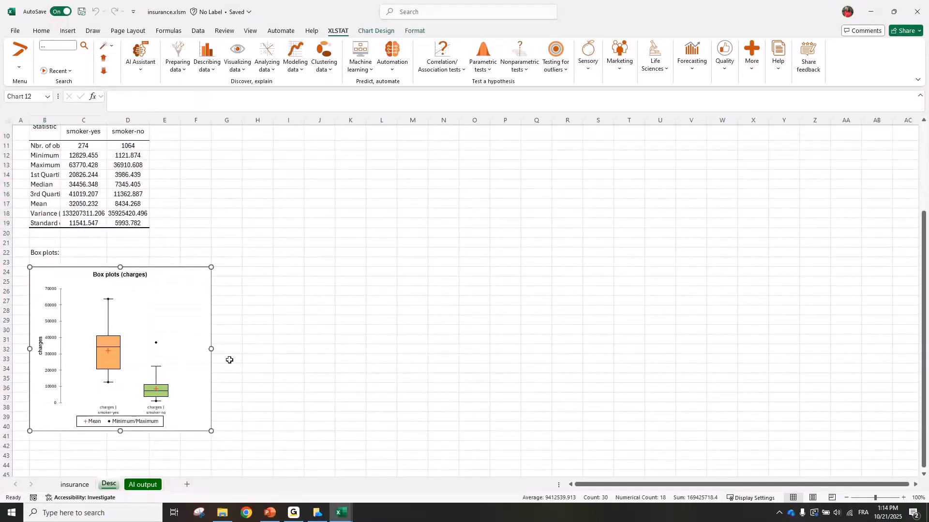
scroll(230, 362, down, 1)
scroll(229, 361, down, 1)
drag(211, 402, 256, 433)
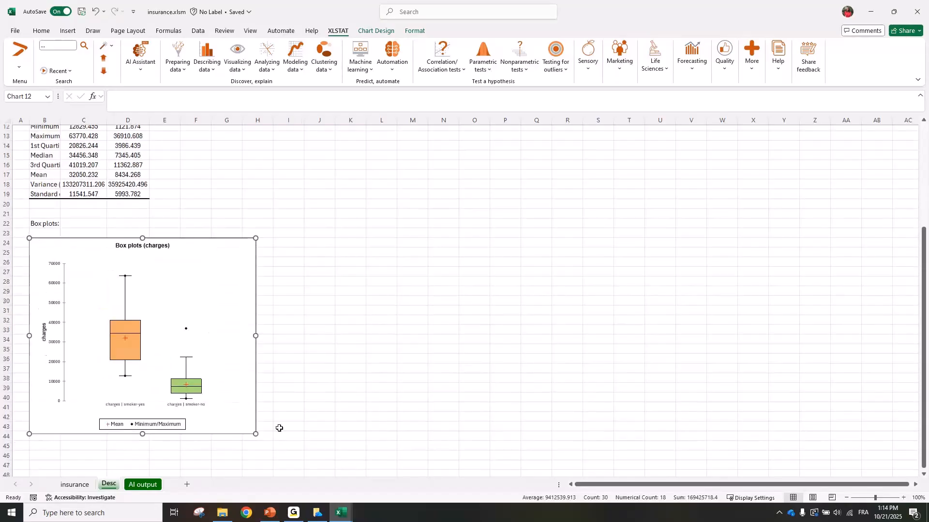
Select the Mean series in the box plot, look at the chart design options, and deselect the chart.
click(350, 377)
click(125, 340)
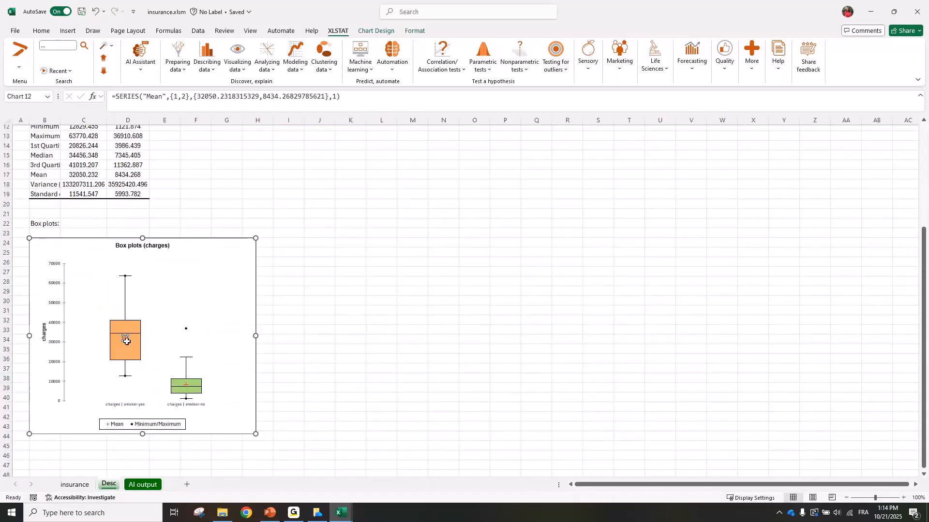
click(376, 30)
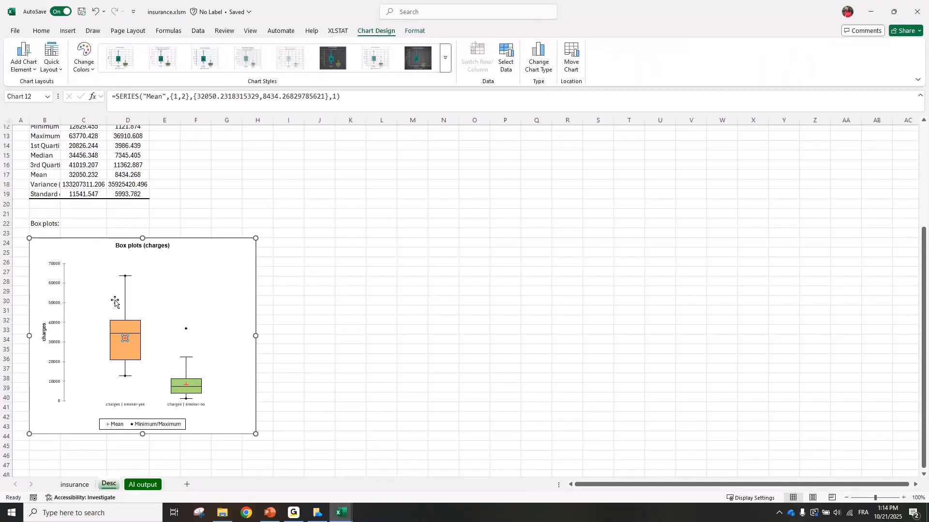
click(347, 311)
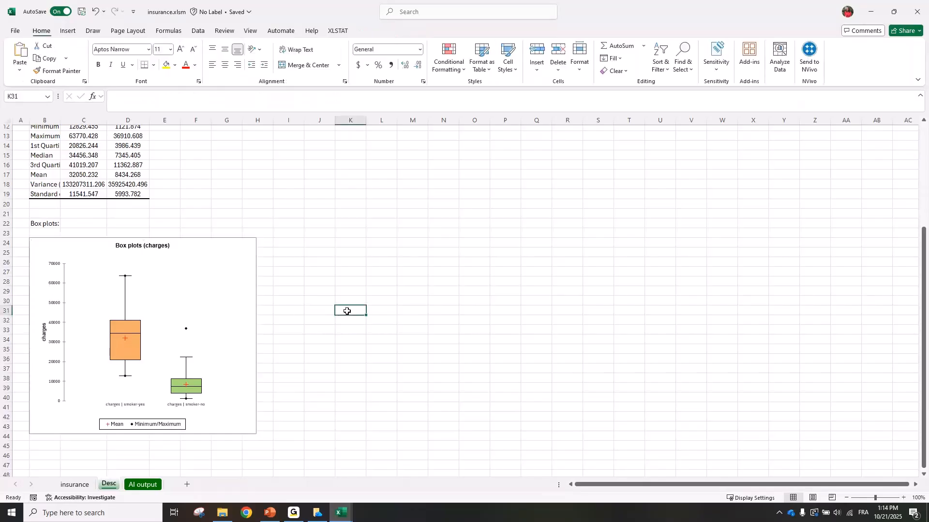
Copy the descriptive statistics table and fill its smoker-yes and smoker-no column headings with yellow.
scroll(343, 307, up, 2)
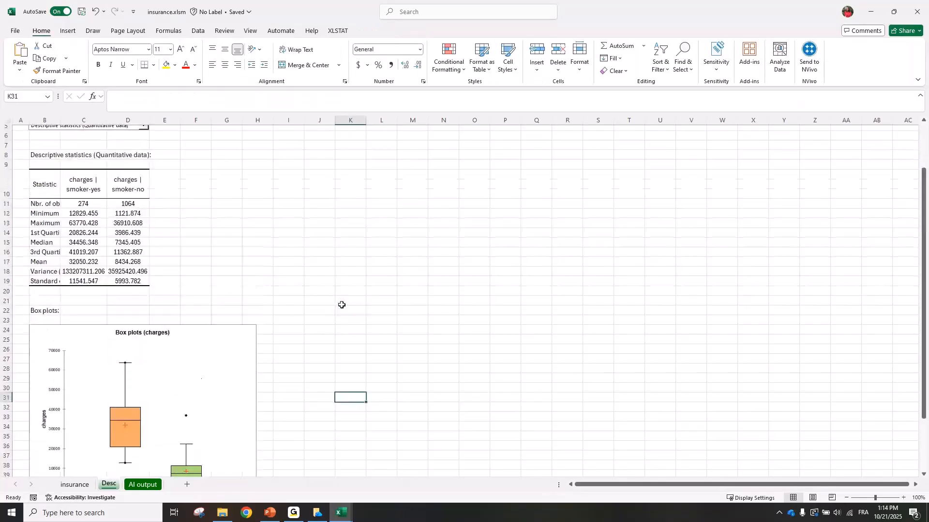
drag(44, 184, 126, 281)
key(ctrl+c)
drag(127, 184, 82, 184)
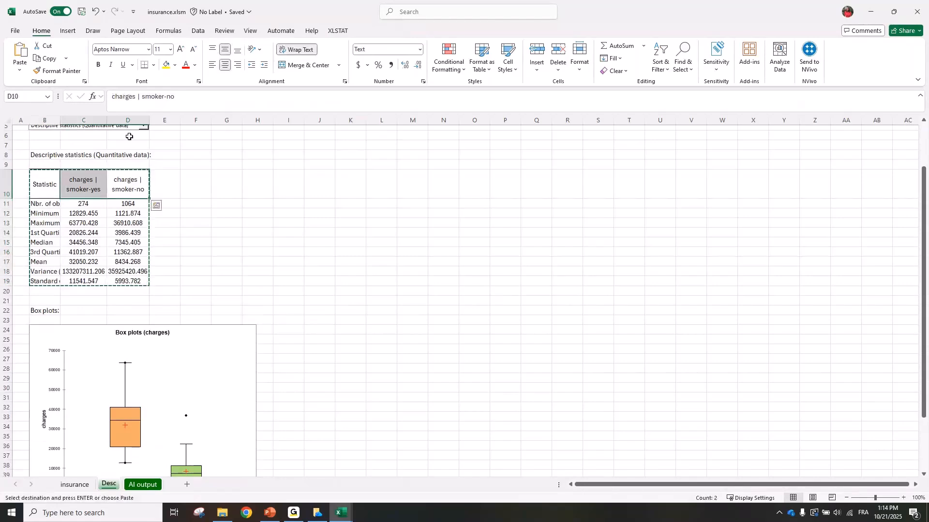
click(166, 66)
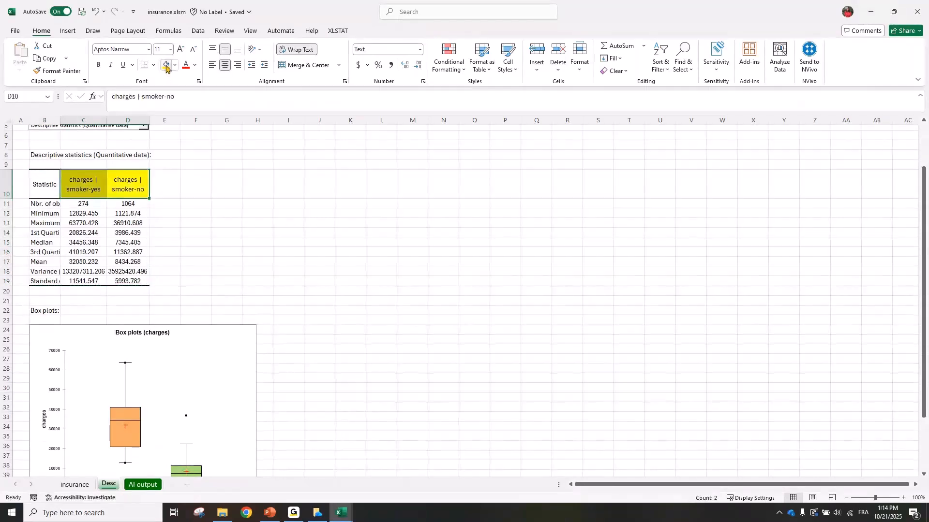
click(182, 179)
Enlarge the box plot chart slightly more from its lower corner and deselect it.
scroll(222, 235, down, 3)
click(222, 234)
scroll(294, 266, down, 1)
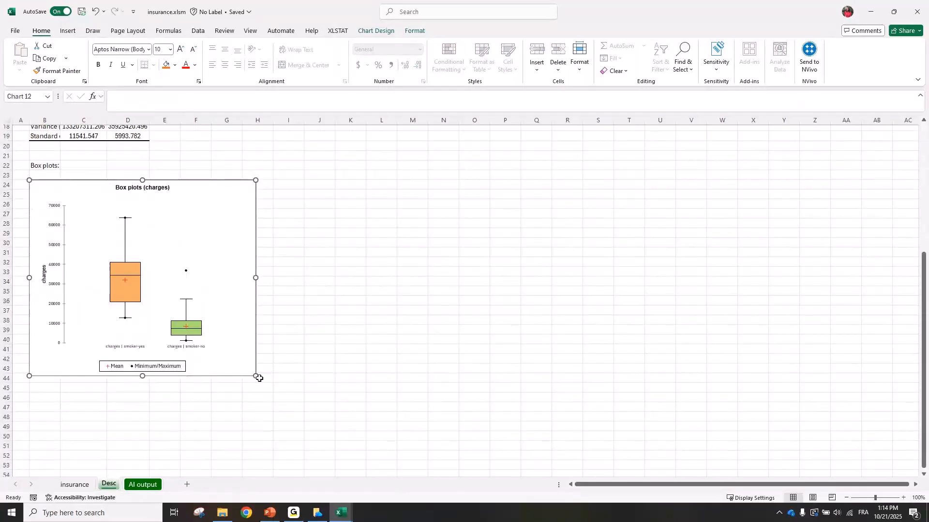
drag(259, 378, 276, 393)
click(345, 255)
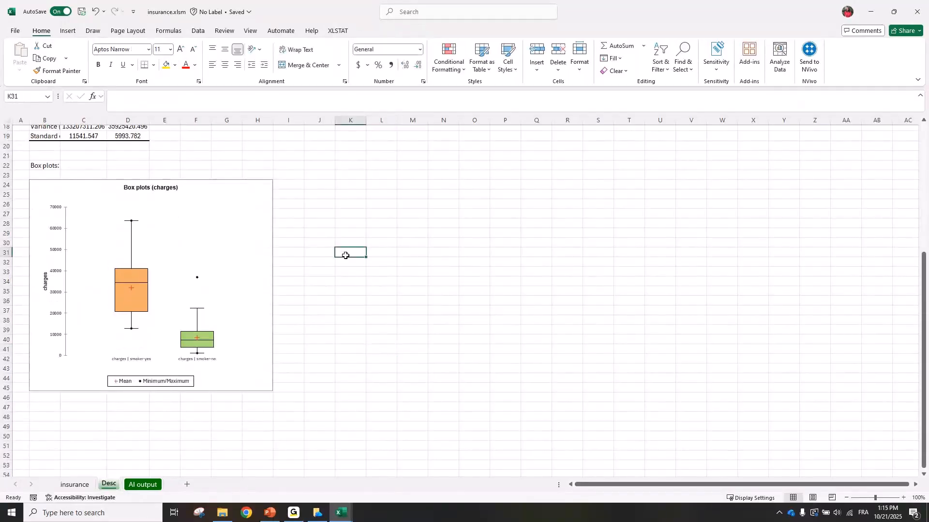
scroll(341, 259, up, 1)
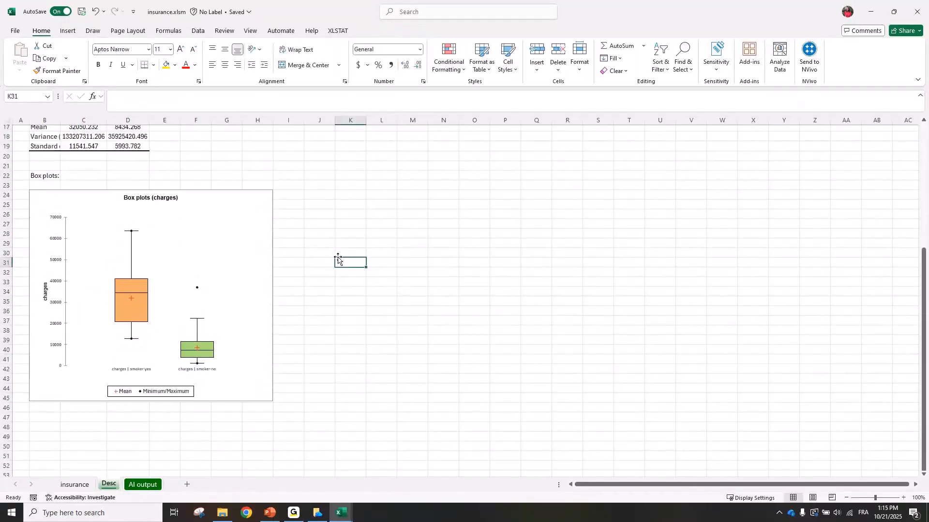
Look at XLSTAT's recently used functions, reopen Descriptive statistics from them, and close its dialog without running it.
click(340, 31)
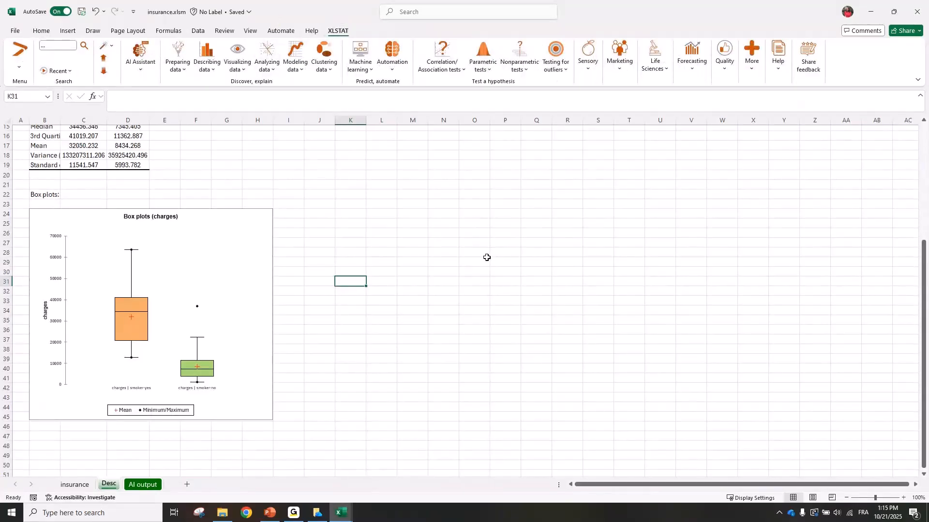
click(70, 71)
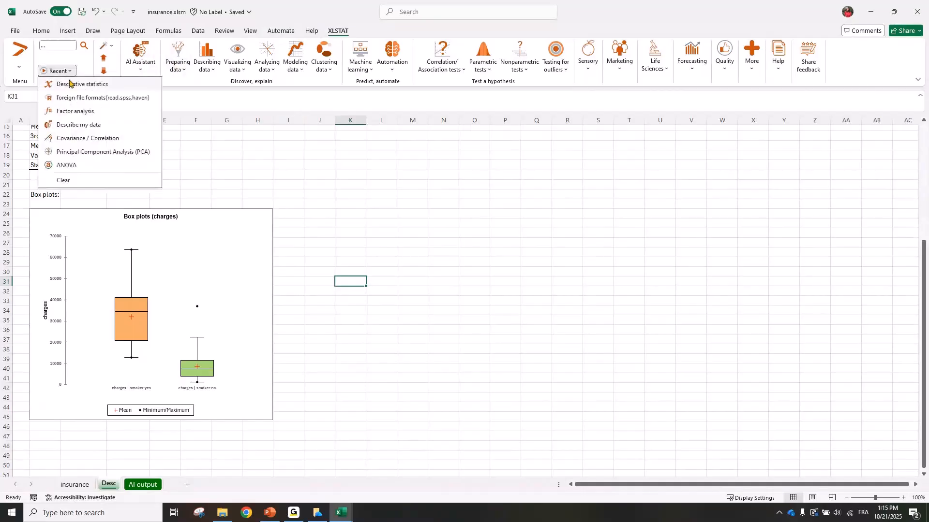
click(70, 83)
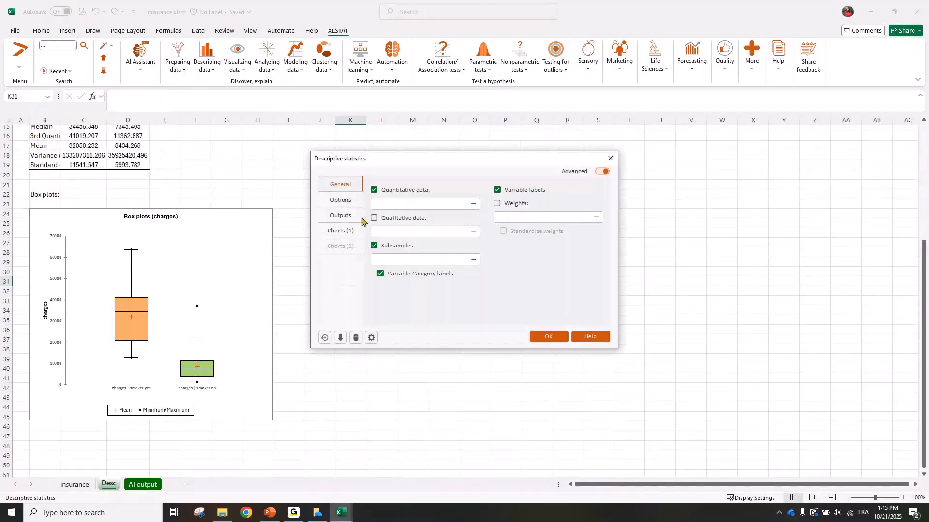
click(609, 158)
click(325, 254)
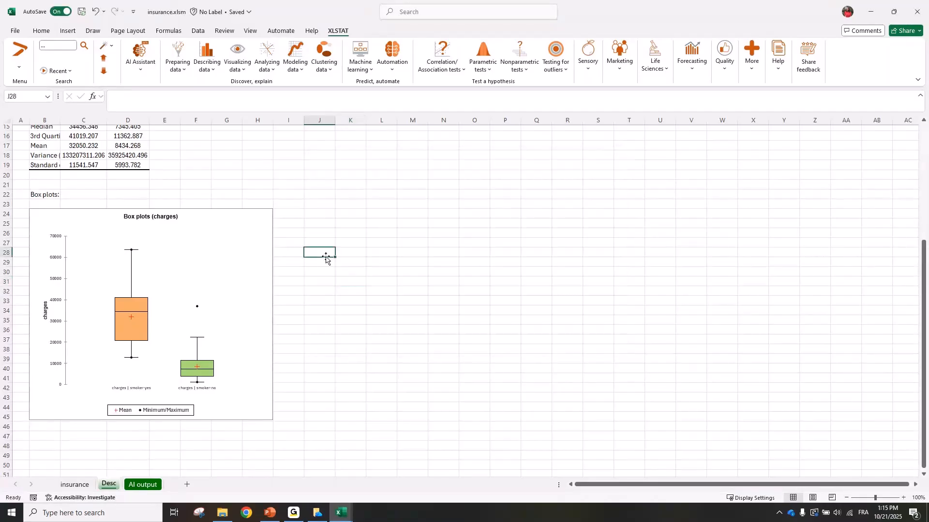
Examine the charges box plots together with XLSTAT's list of available parametric tests.
click(221, 213)
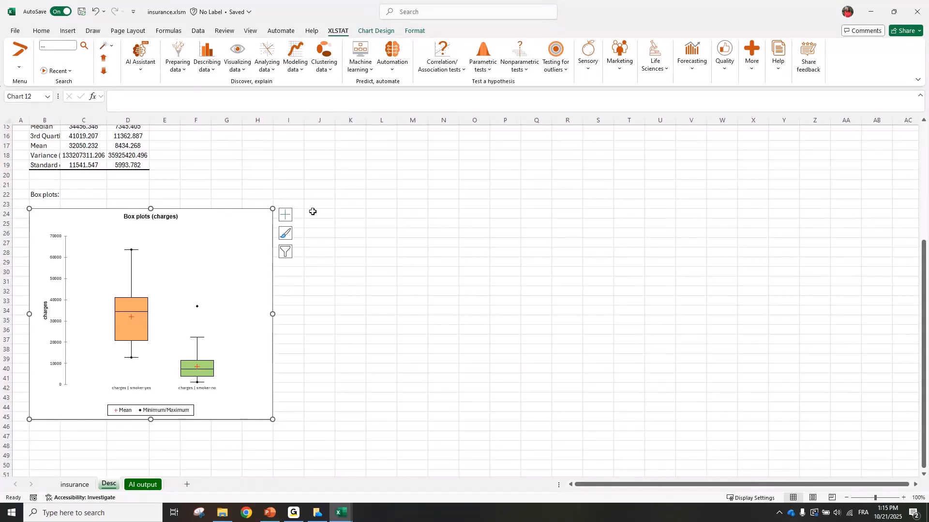
click(317, 251)
click(369, 259)
scroll(353, 242, down, 1)
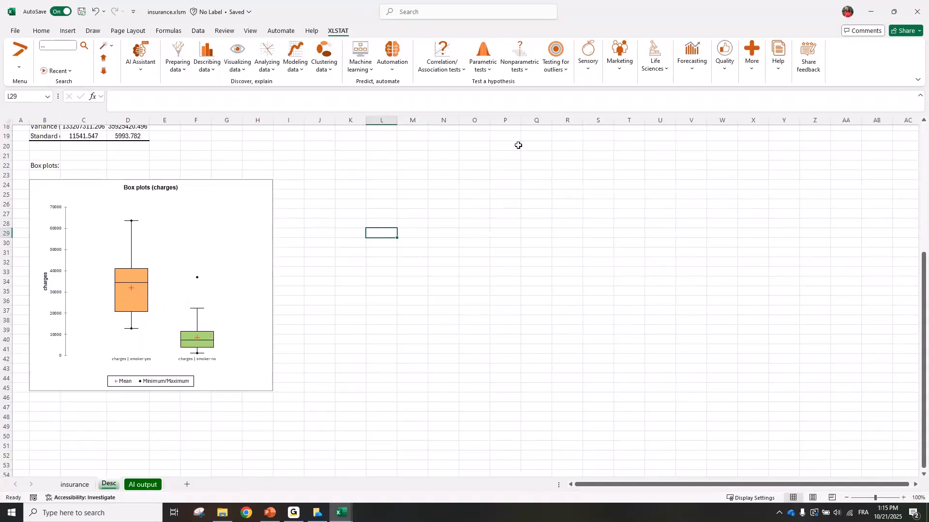
click(482, 65)
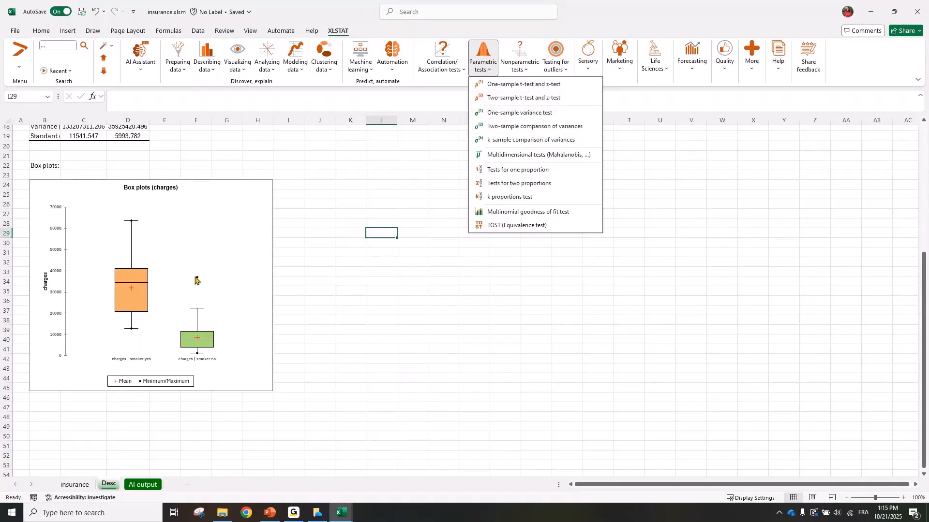
click(344, 292)
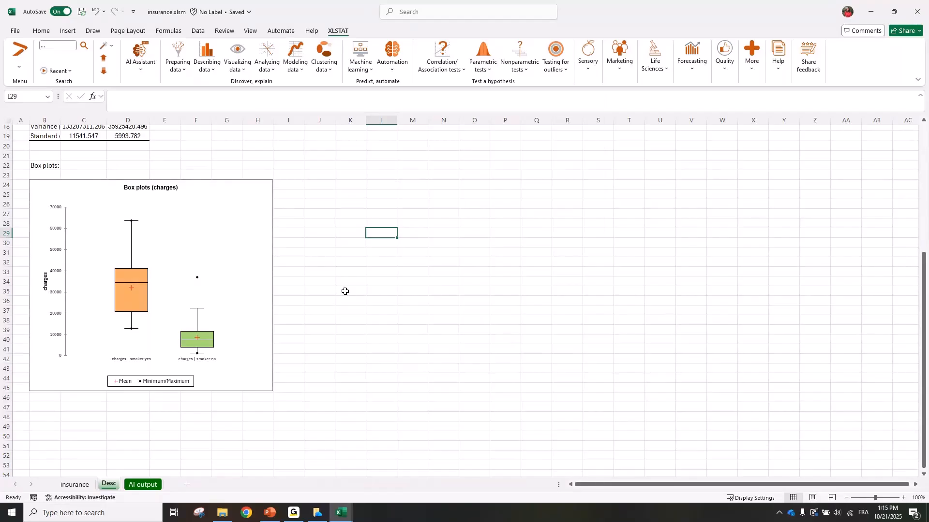
click(471, 66)
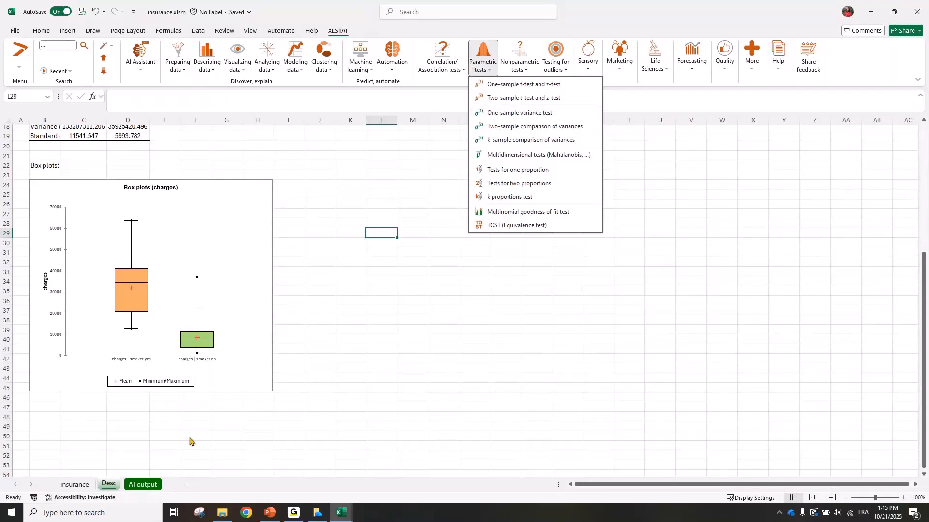
Return to the insurance sheet, select the charges column (G), and open the Correlation tests dialog beside the data.
click(86, 488)
click(87, 489)
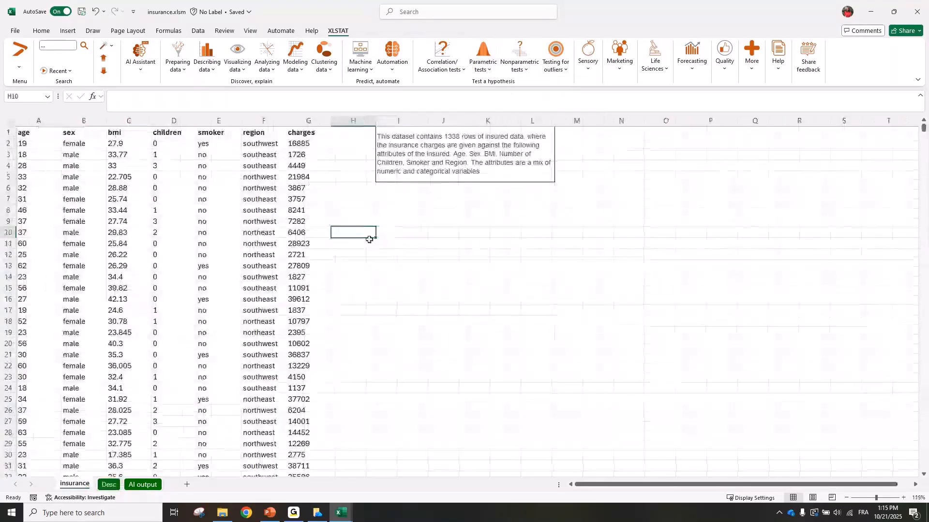
click(310, 119)
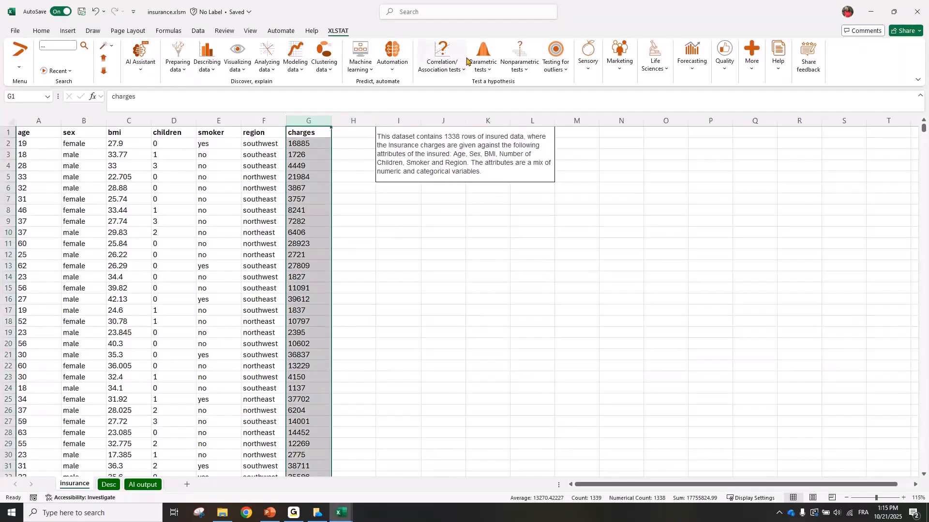
click(441, 51)
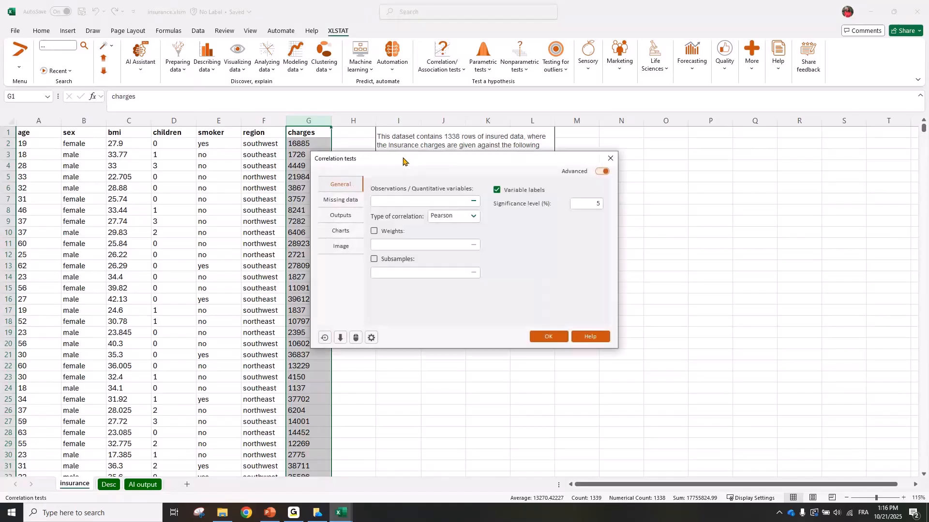
drag(419, 158, 463, 205)
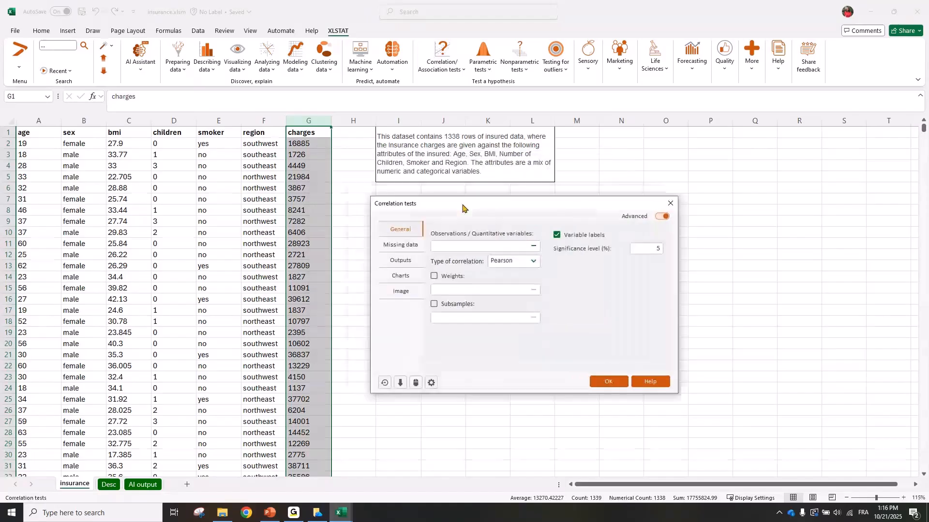
Select the charges, bmi, age and children columns (G, C, A, D) as quantitative variables for the Pearson correlation tests.
click(460, 245)
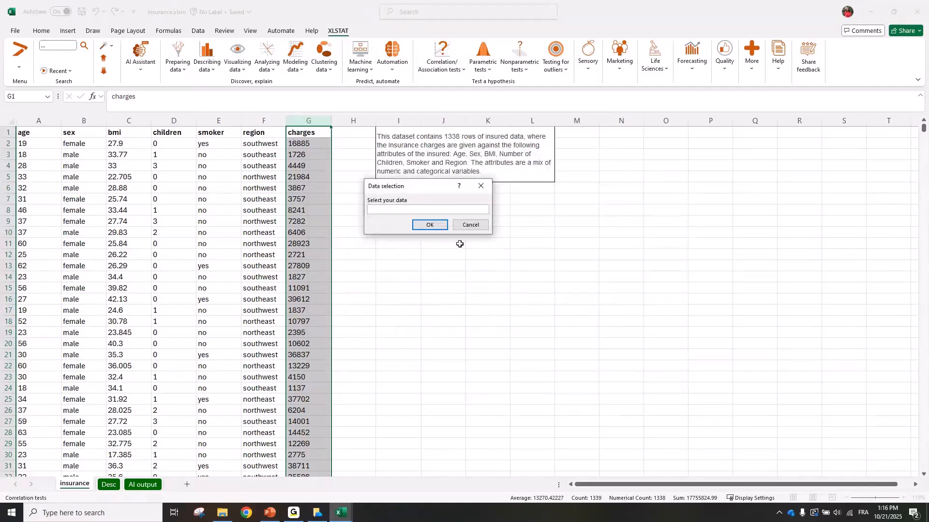
click(312, 119)
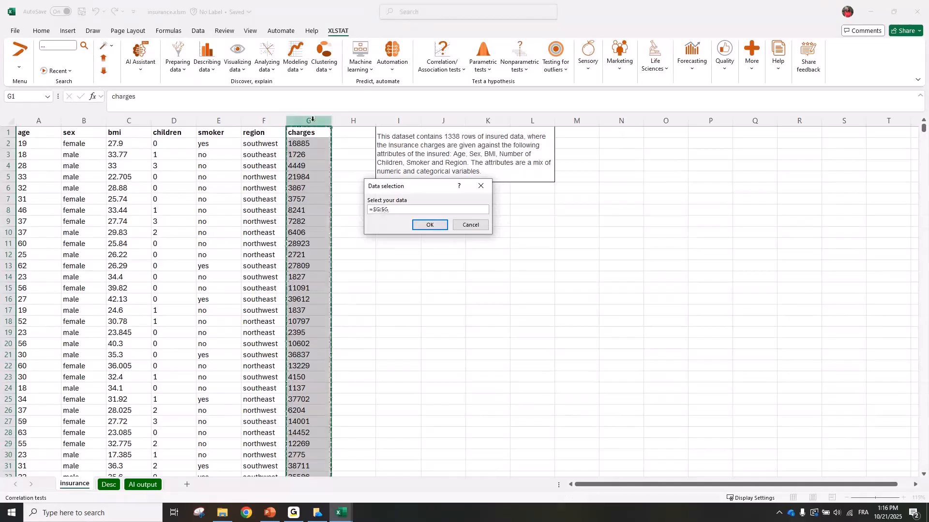
ctrl+click(129, 120)
ctrl+click(39, 120)
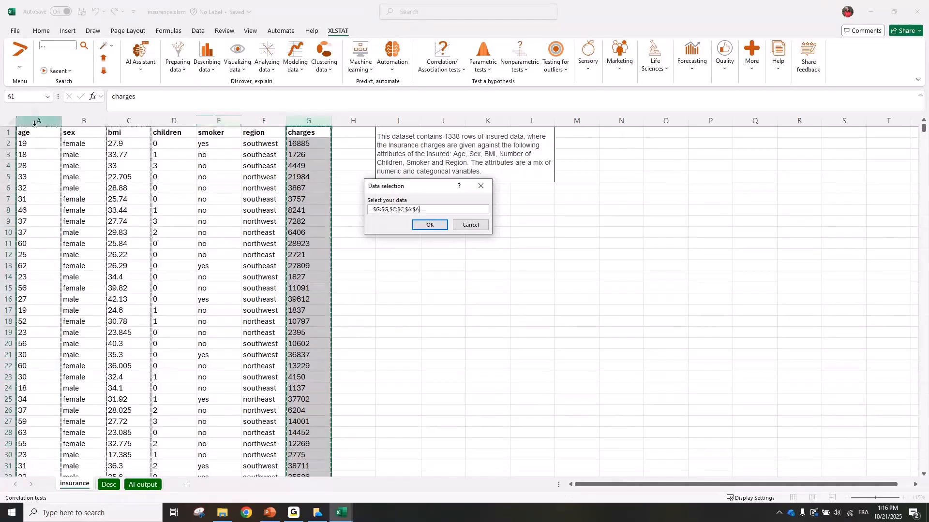
ctrl+click(176, 130)
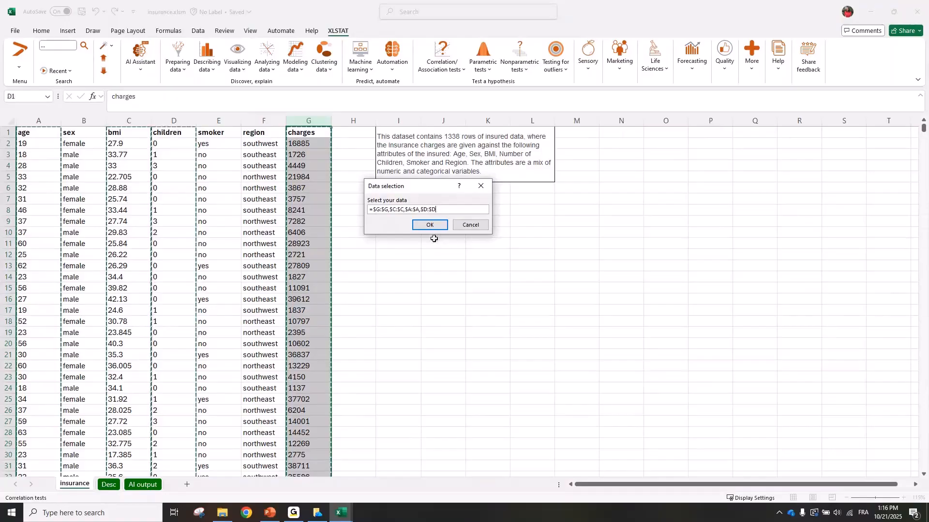
click(429, 225)
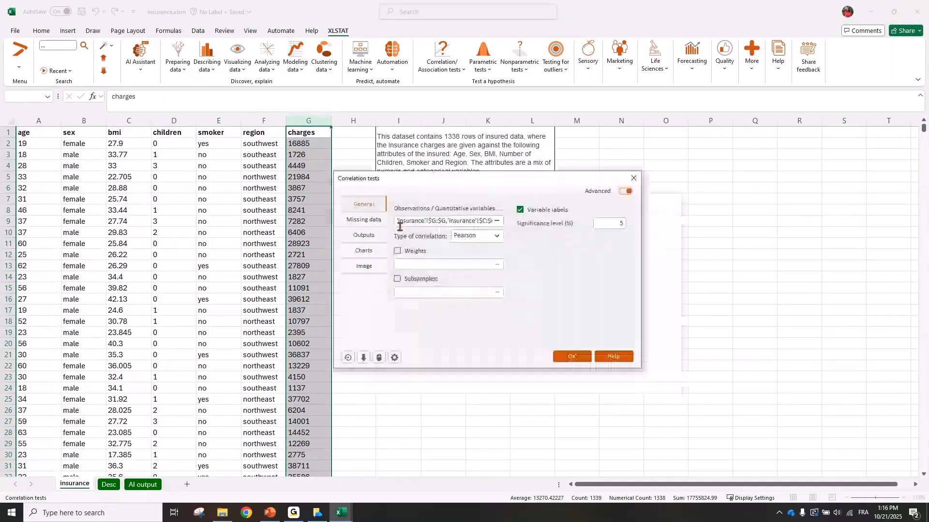
Review the missing data, output, chart and image options of the Correlation tests and run the analysis.
click(363, 220)
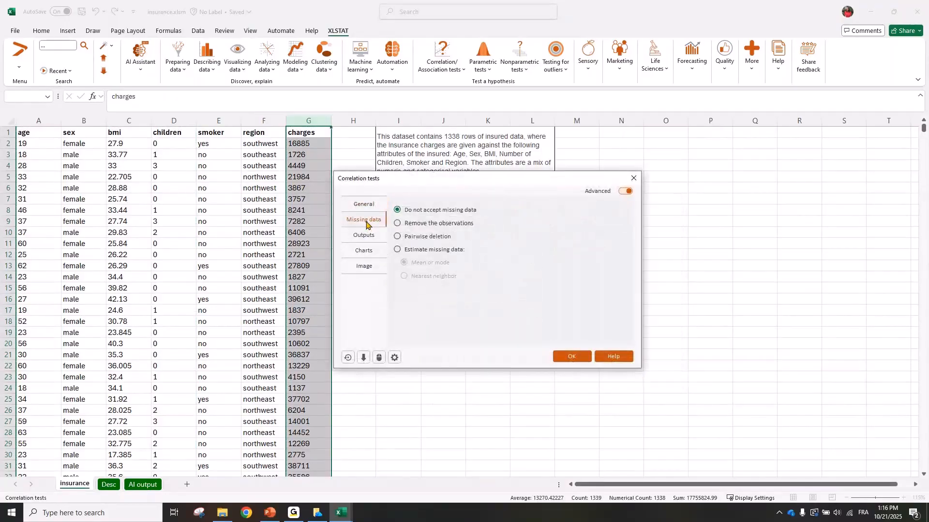
click(366, 235)
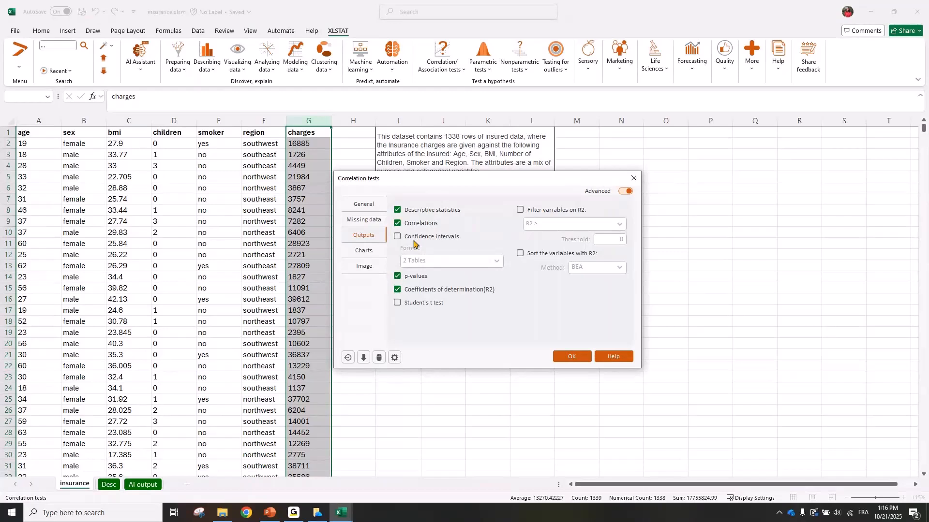
click(365, 250)
click(369, 267)
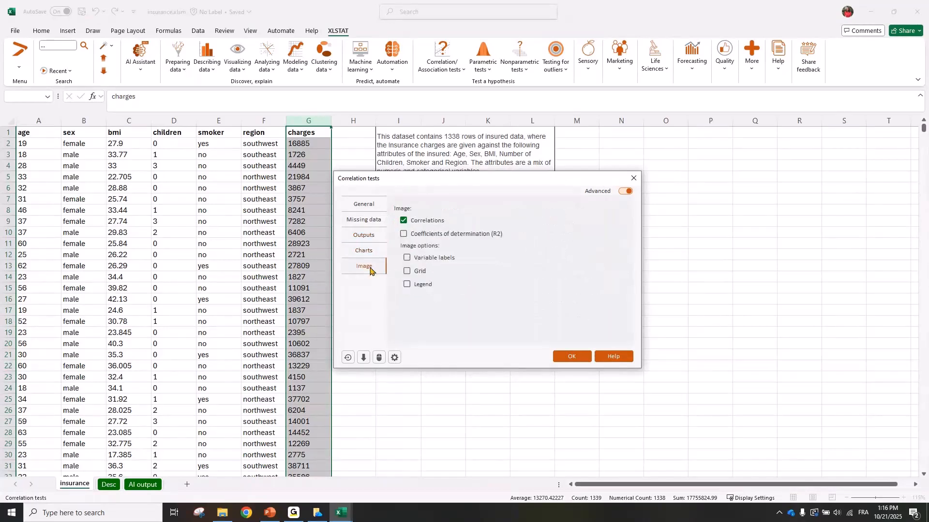
click(572, 357)
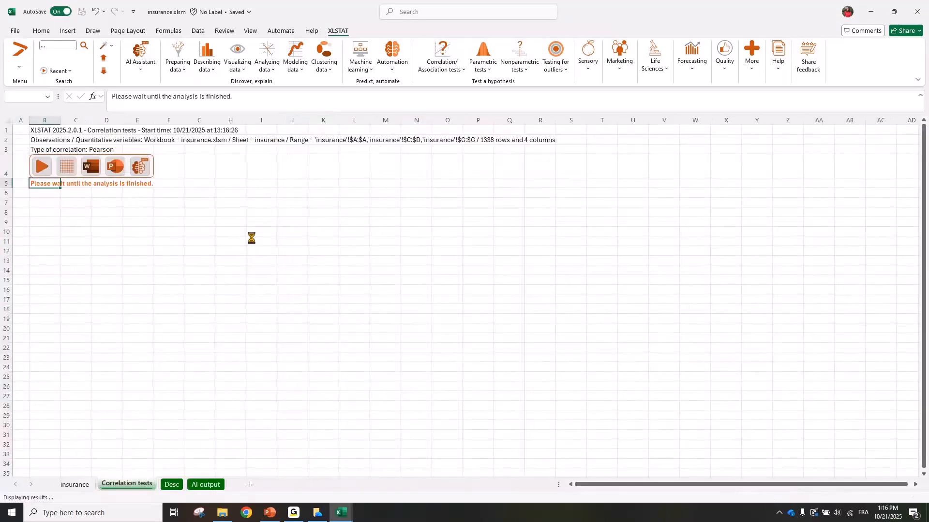
Examine the summary statistics and Pearson correlation matrix in the Correlation tests report, and highlight the p-values table (B27:F33).
click(323, 291)
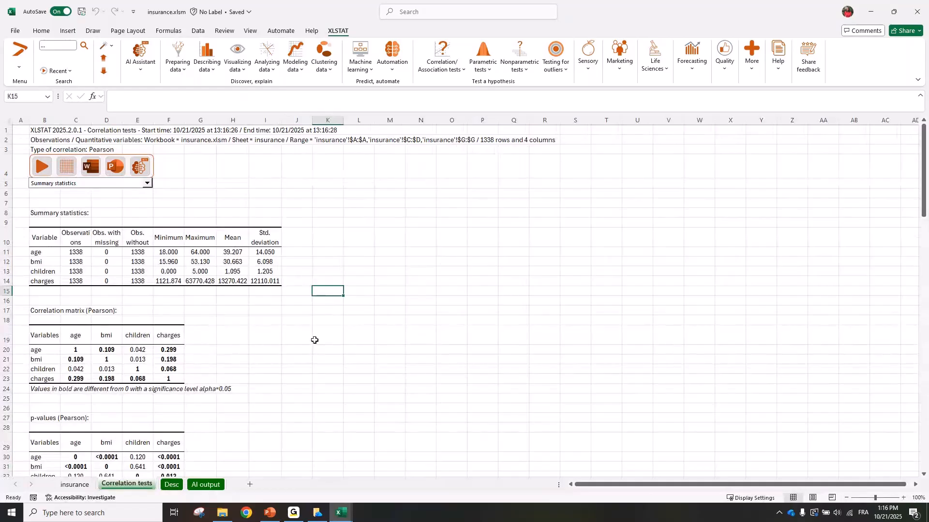
ctrl+scroll(314, 340, up, 1)
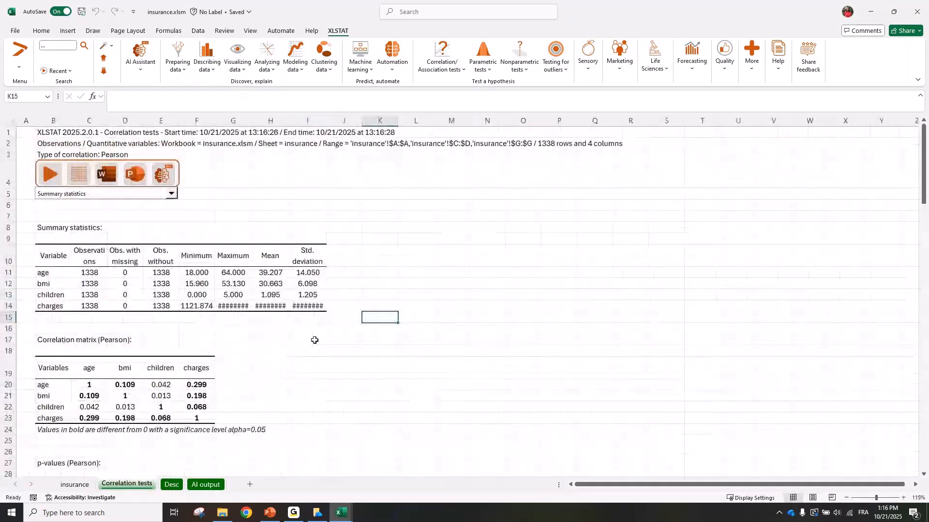
click(268, 339)
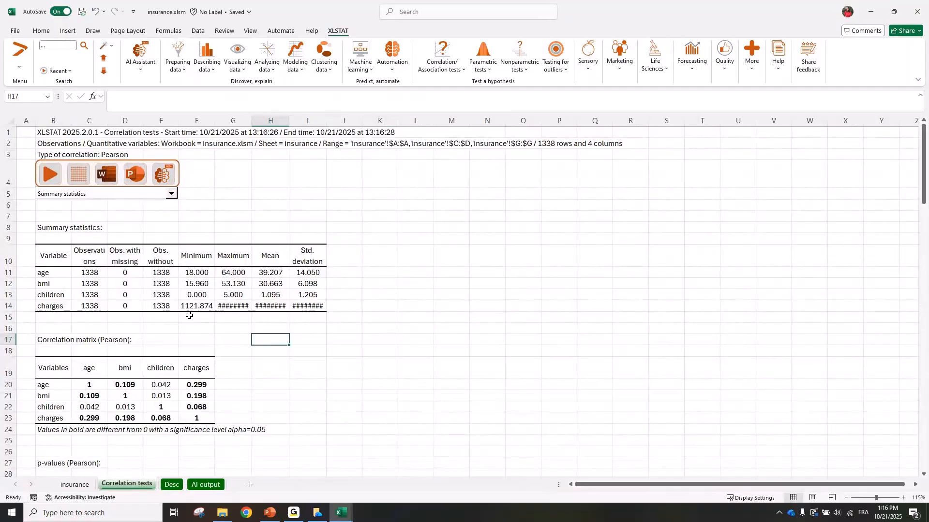
scroll(189, 315, down, 3)
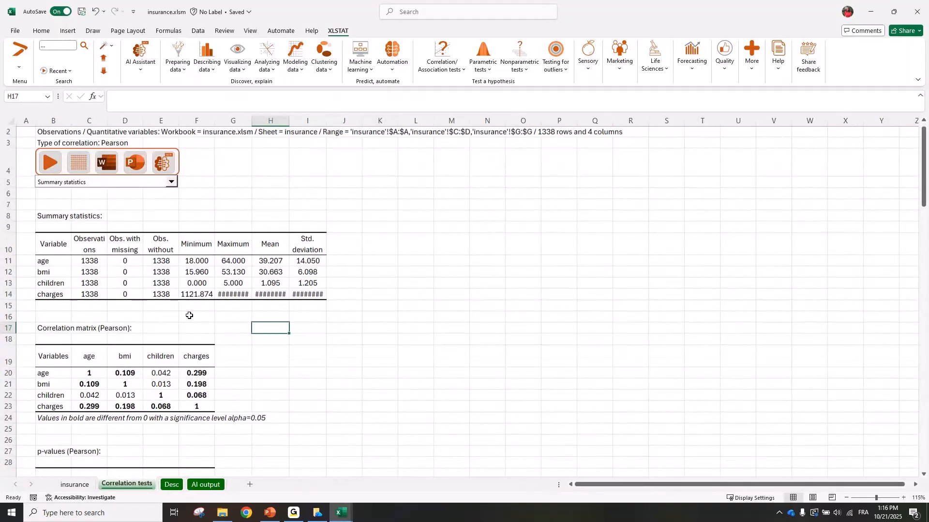
scroll(189, 315, down, 6)
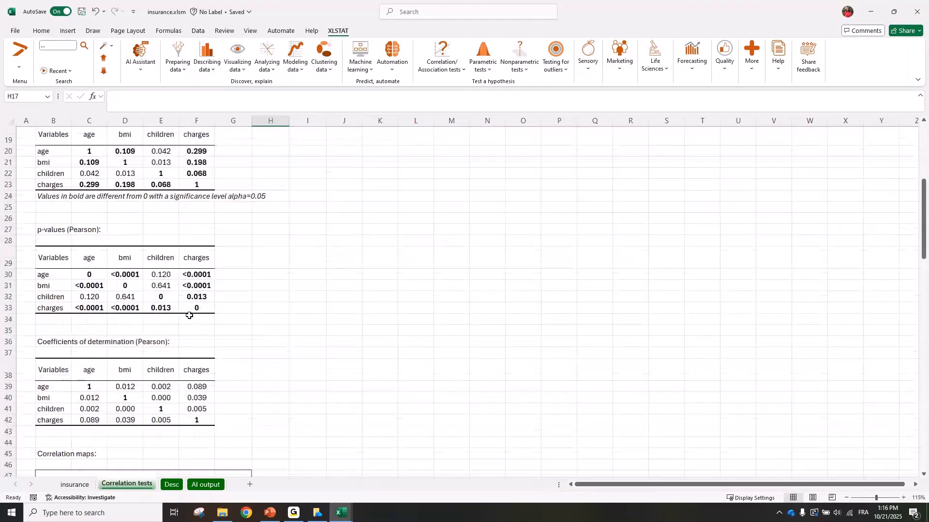
scroll(189, 315, up, 2)
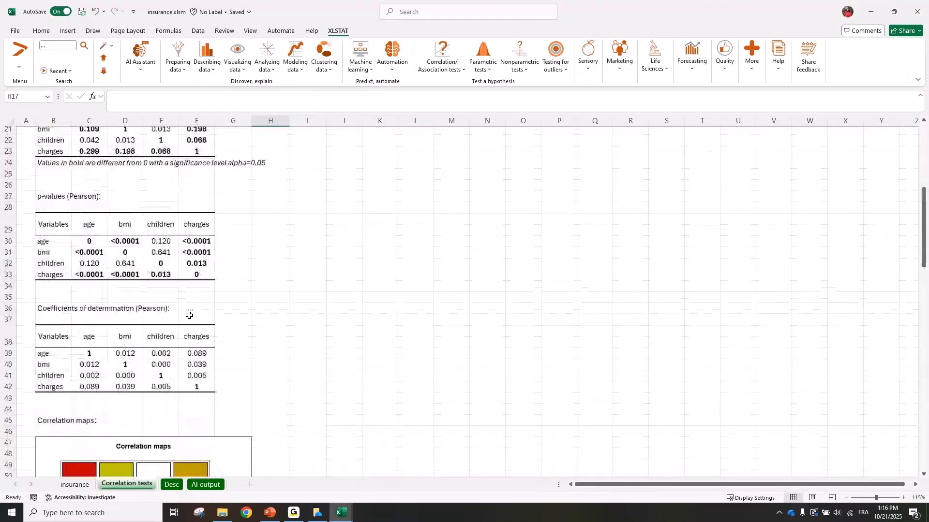
drag(57, 195, 199, 271)
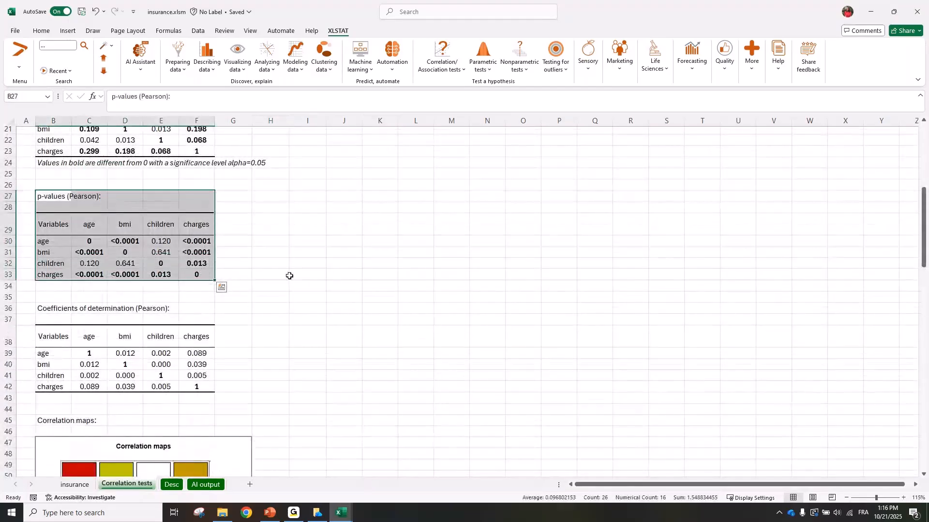
Examine the coefficients of determination, correlation maps and correlation matrix image, and go back up to the correlation matrix.
scroll(288, 274, down, 3)
scroll(296, 277, down, 3)
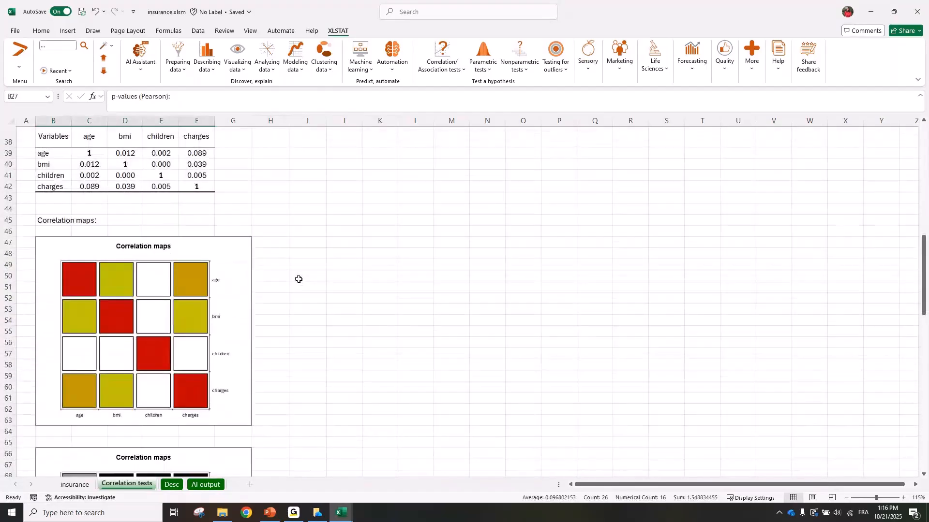
scroll(299, 279, down, 2)
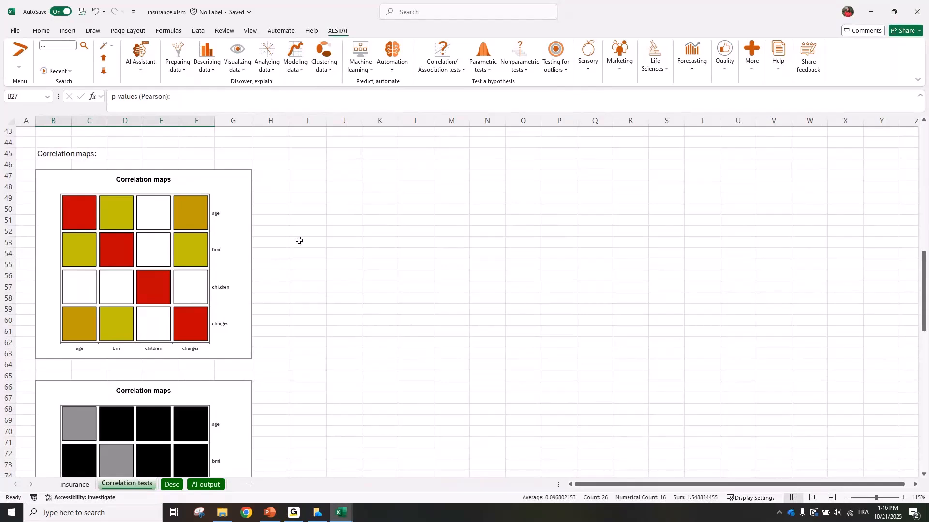
scroll(309, 249, down, 11)
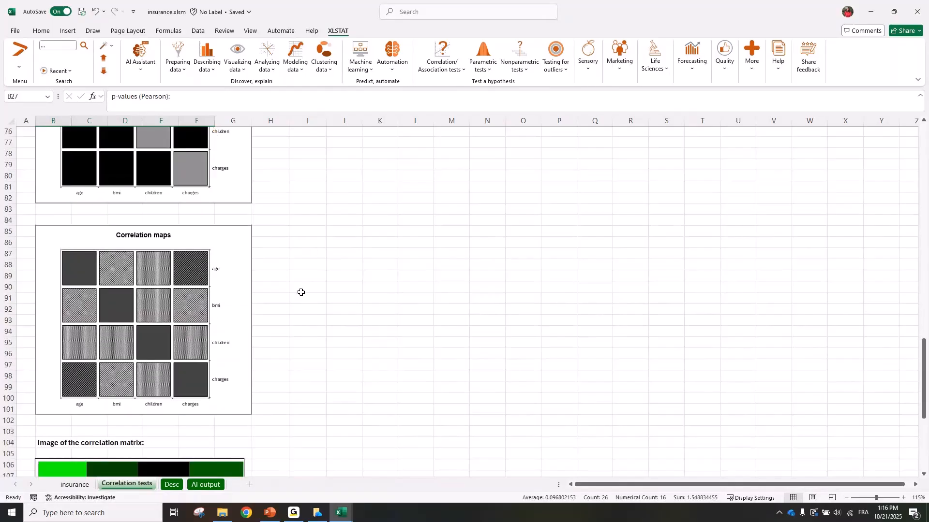
scroll(300, 292, down, 8)
scroll(316, 303, up, 8)
scroll(315, 303, up, 14)
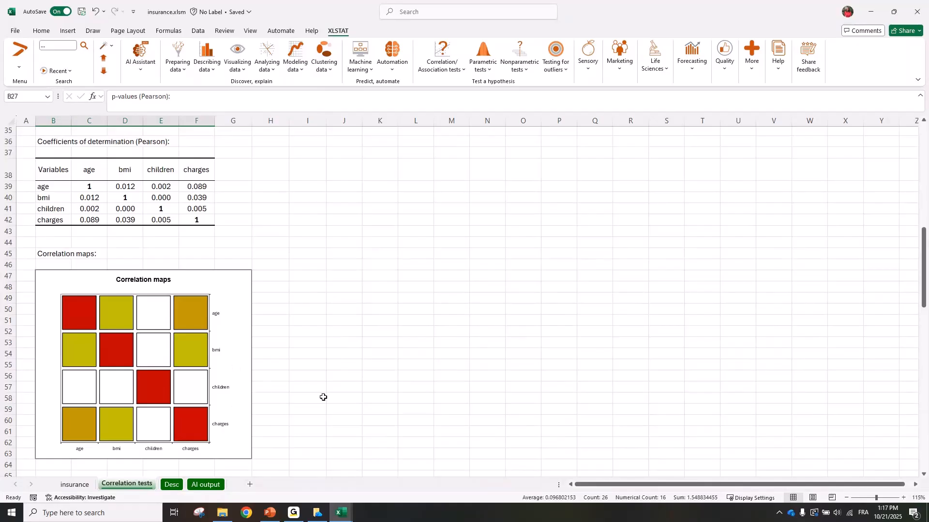
scroll(323, 397, up, 8)
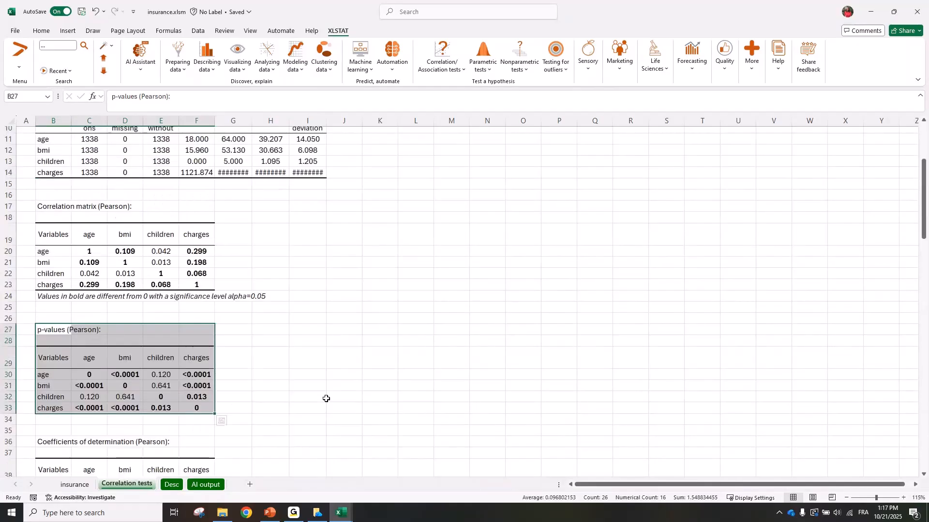
scroll(325, 399, up, 3)
Return to the insurance sheet and look over XLSTAT's list of data visualization functions.
click(445, 64)
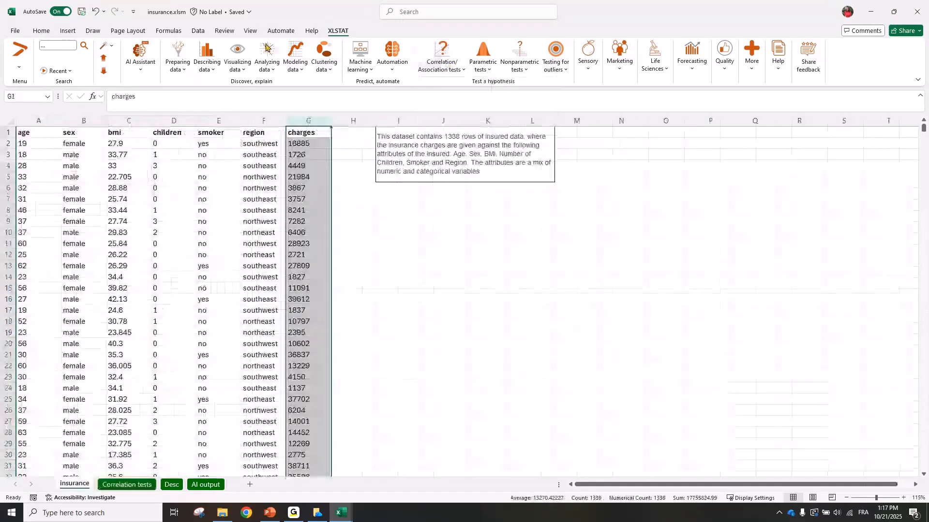
click(246, 63)
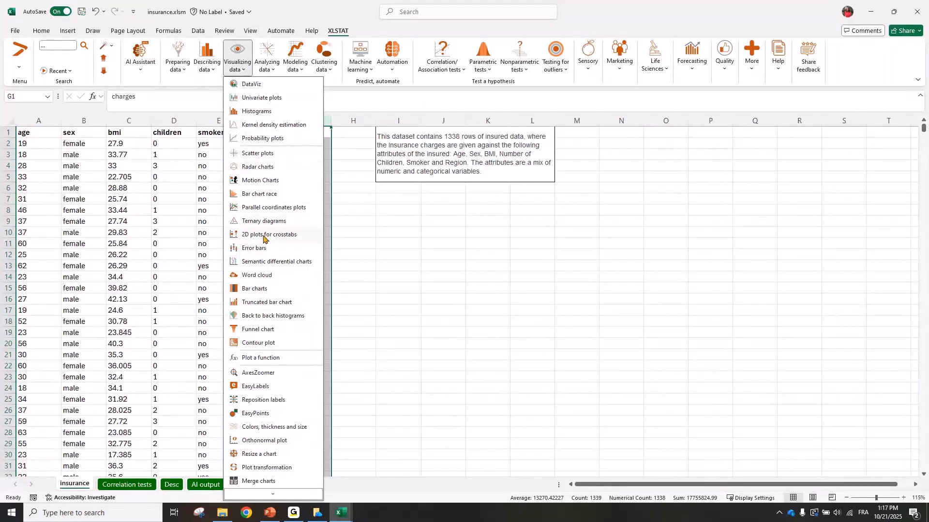
click(183, 192)
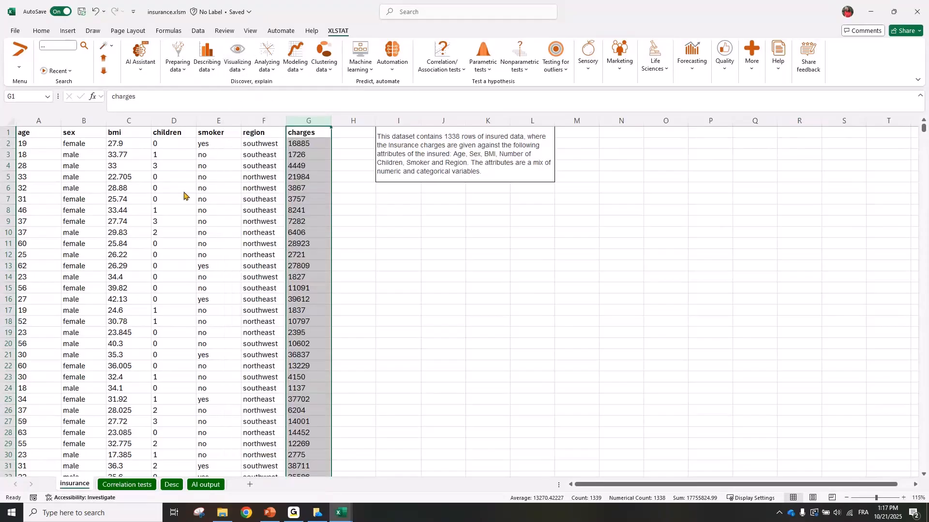
Highlight the smoker, region and bmi columns of the insurance data and check the available correlation and association tests.
click(219, 120)
ctrl+click(261, 120)
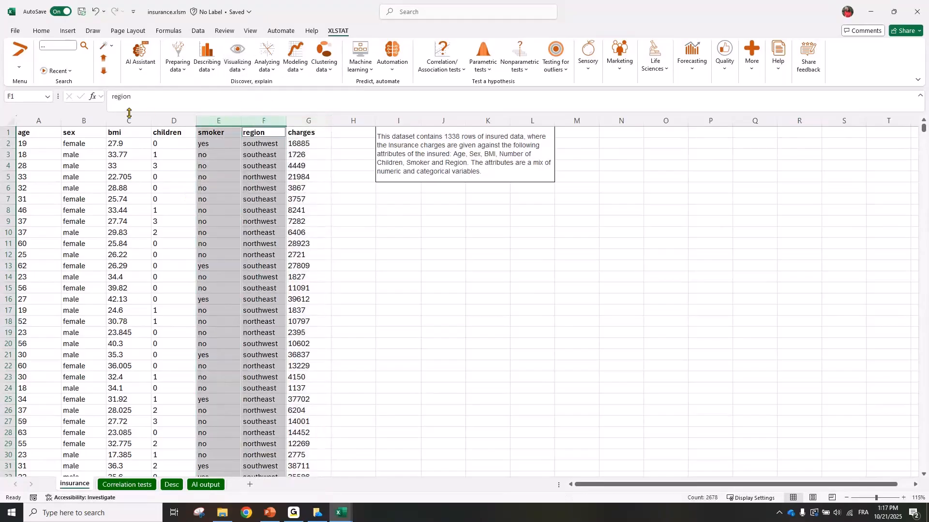
click(129, 117)
click(309, 188)
click(440, 53)
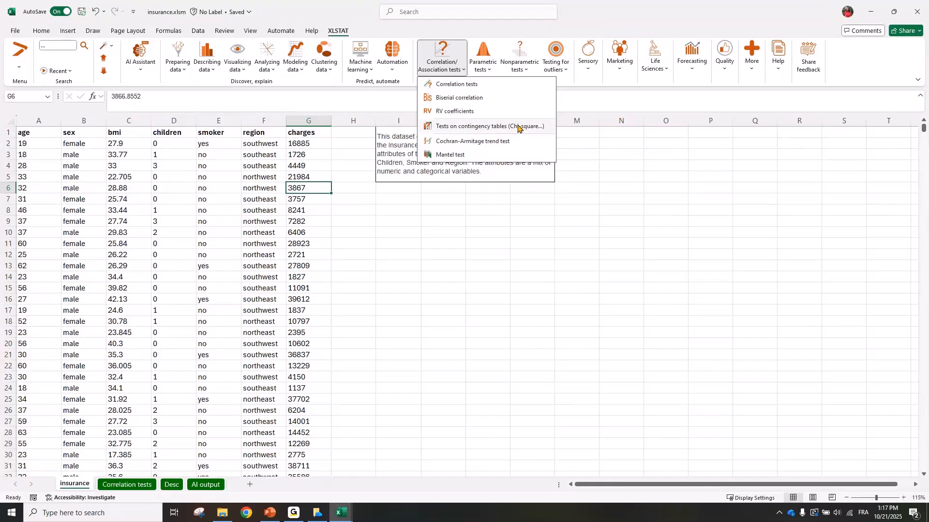
Highlight the smoker, region, sex and children columns one after another to inspect the dataset's categorical variables.
click(232, 119)
click(238, 120)
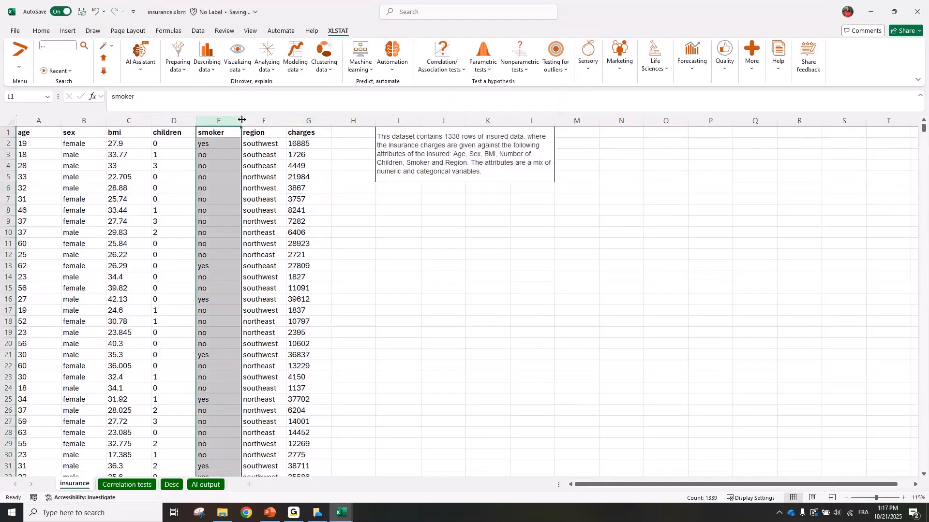
click(249, 120)
click(83, 121)
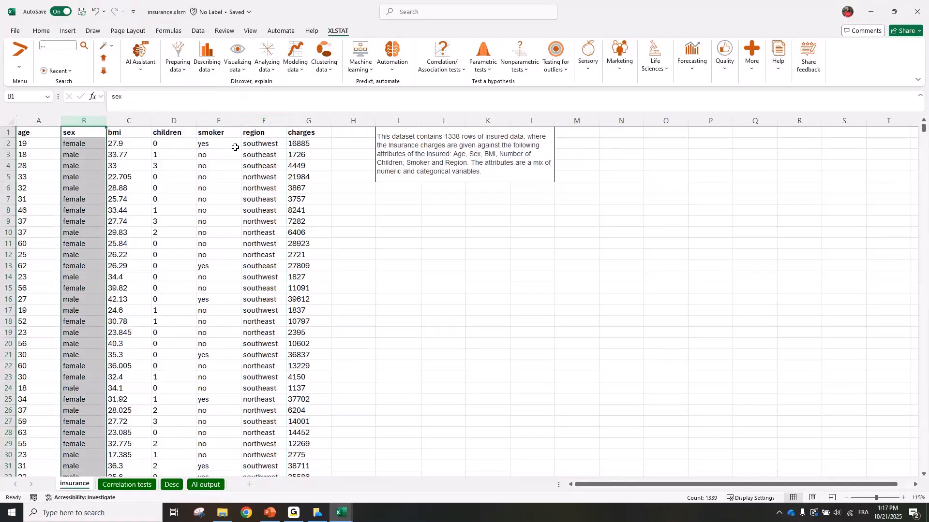
click(229, 121)
click(188, 177)
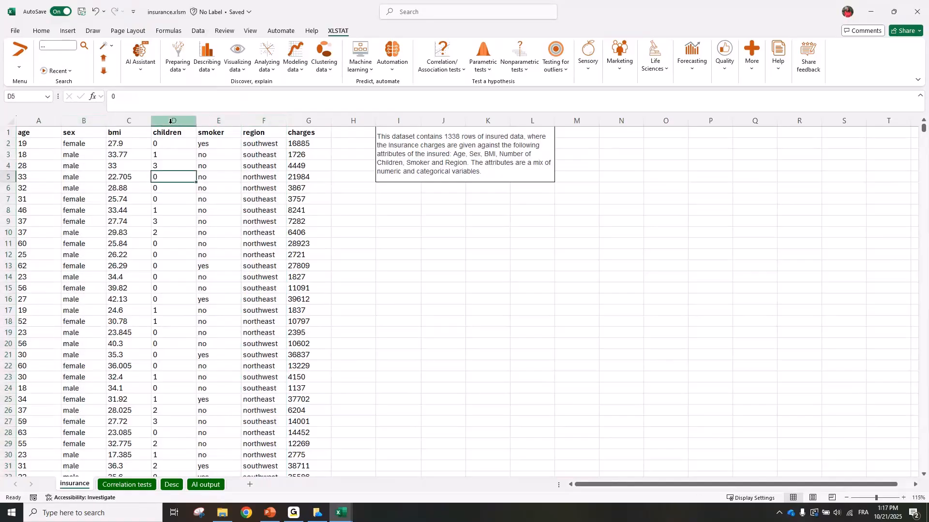
click(170, 121)
click(232, 175)
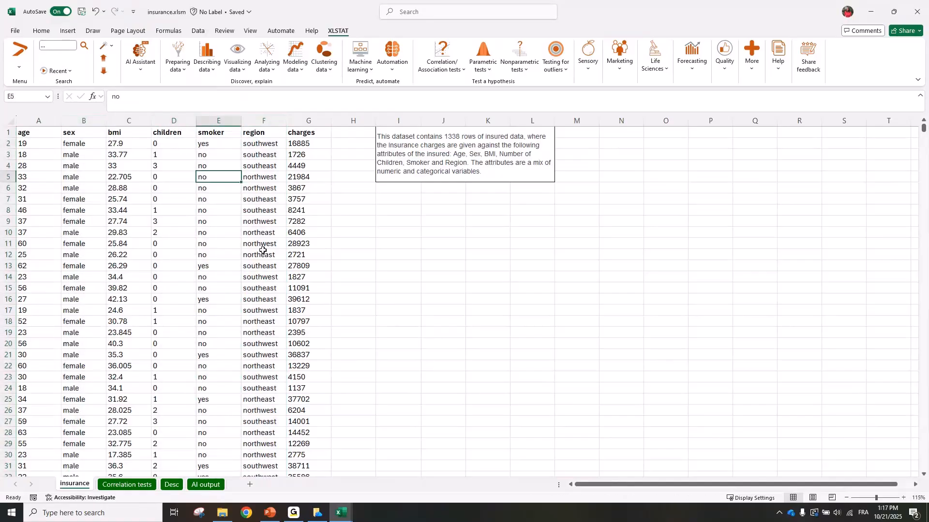
Look over the insurance rows, the visualization functions and the options offered by XLSTAT's AI Assistant.
scroll(259, 256, down, 6)
scroll(267, 298, up, 6)
click(237, 70)
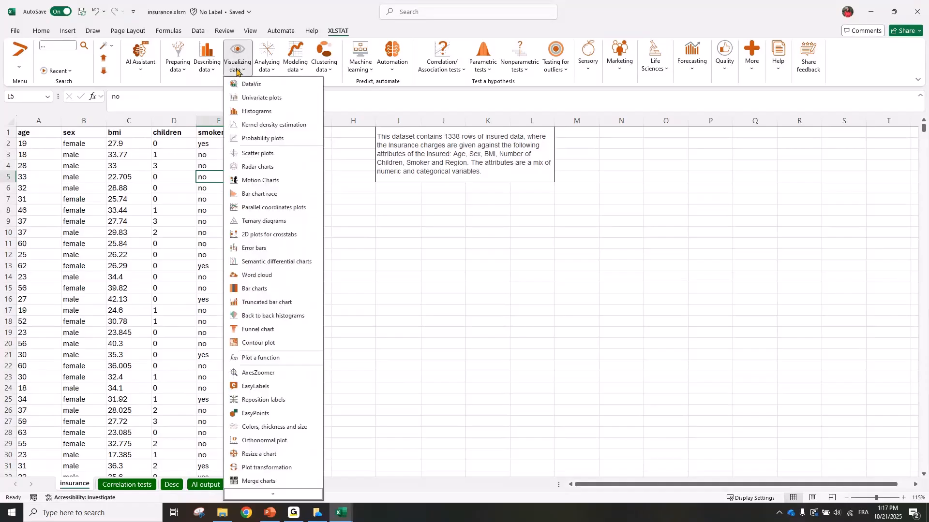
click(166, 234)
click(141, 68)
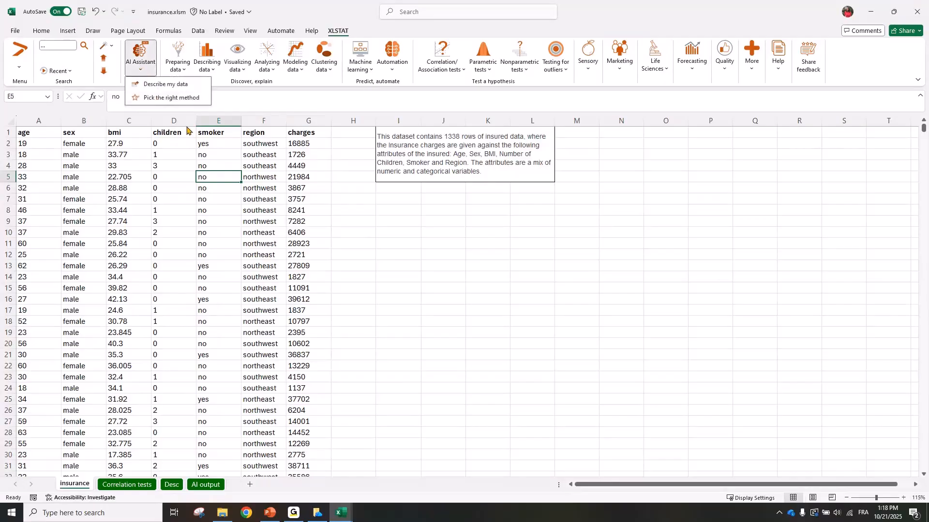
click(159, 154)
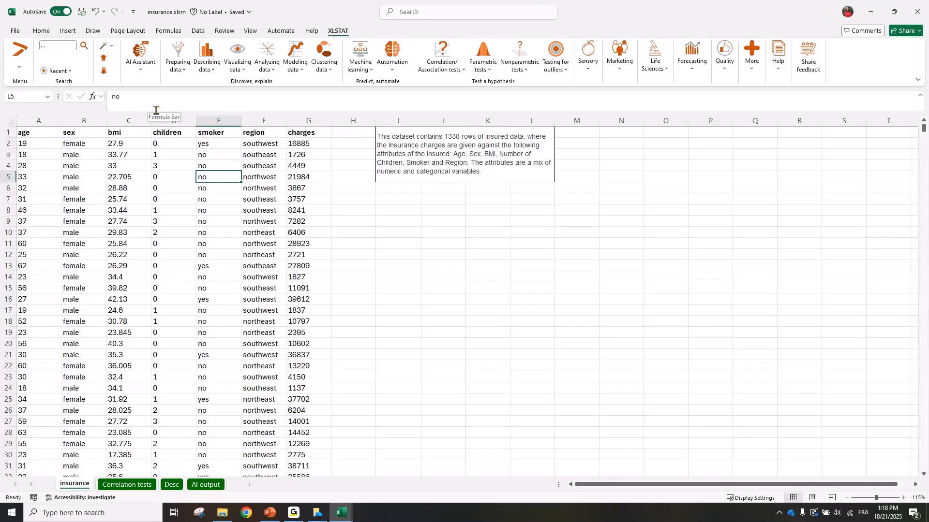
Run the AI Assistant's Describe my data on columns A to G of the insurance sheet.
click(146, 69)
click(153, 85)
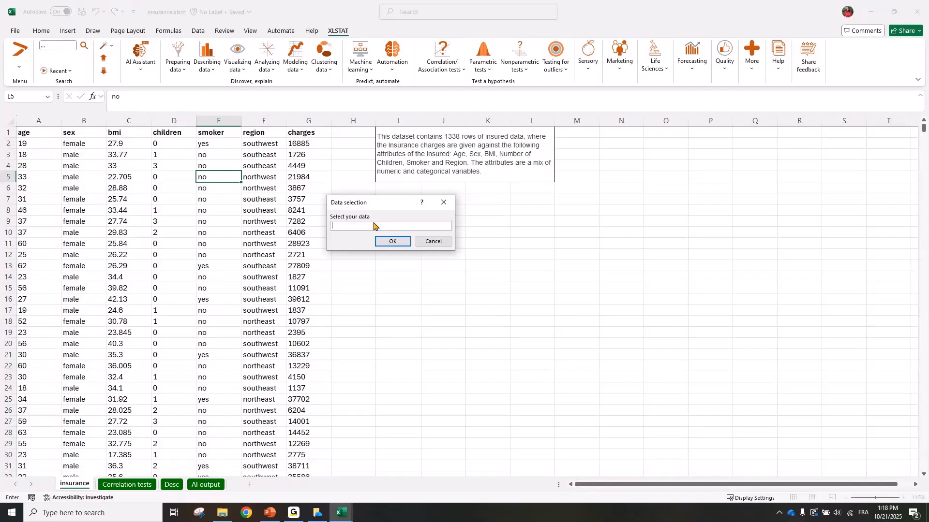
click(309, 135)
drag(308, 121, 17, 126)
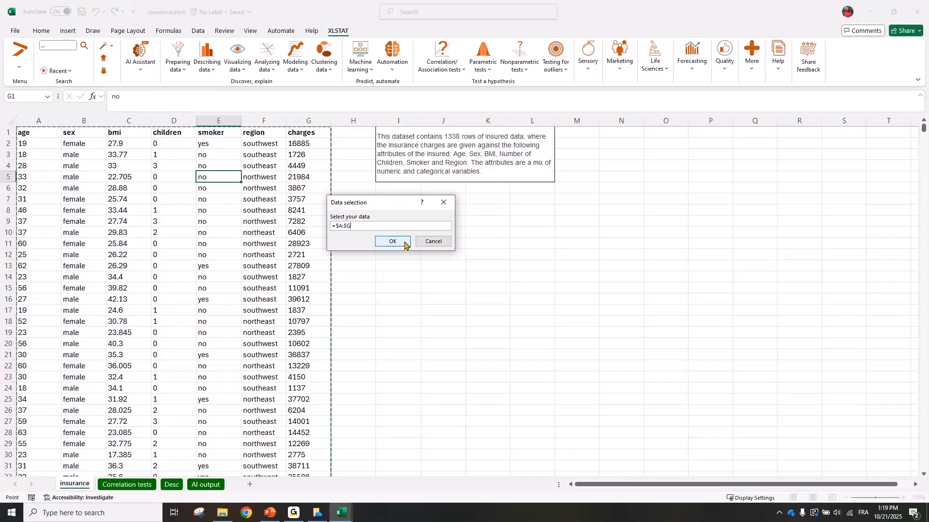
click(393, 242)
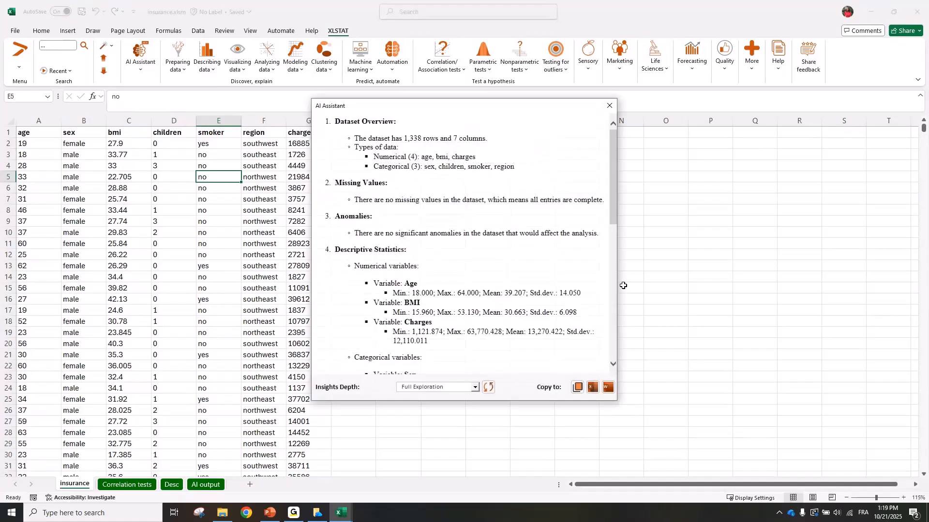
Enlarge and reposition the AI Assistant report, and read its dataset overview, descriptive statistics and analysis and visualization suggestions.
drag(620, 288, 705, 289)
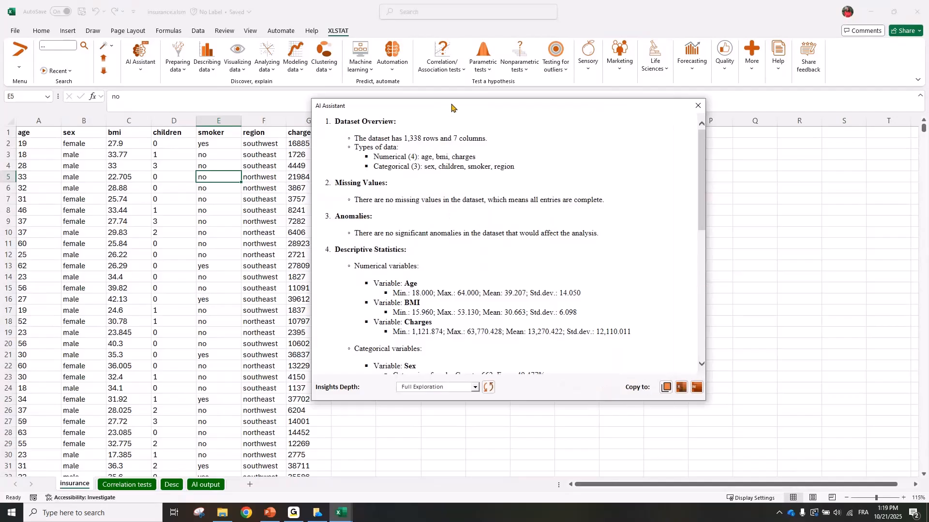
drag(450, 108, 466, 85)
drag(586, 380, 593, 484)
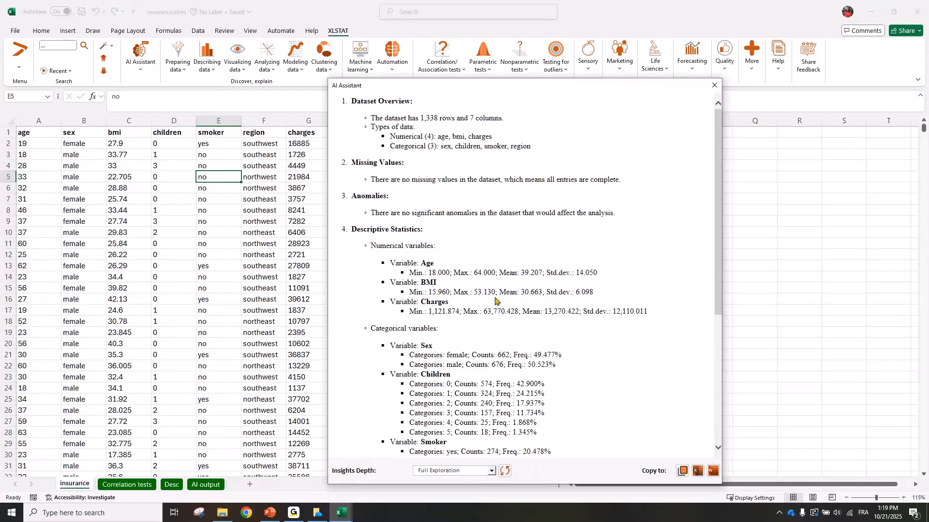
scroll(495, 301, down, 5)
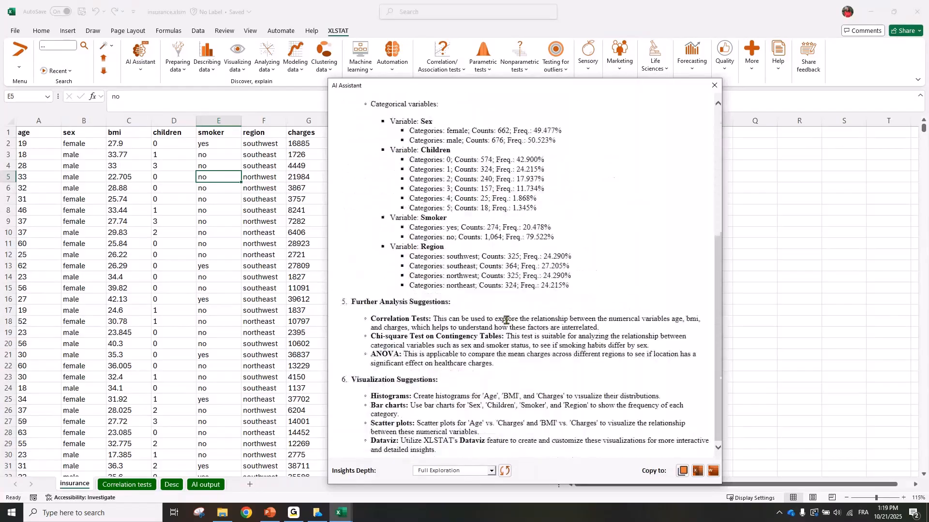
scroll(506, 320, up, 5)
drag(539, 87, 452, 51)
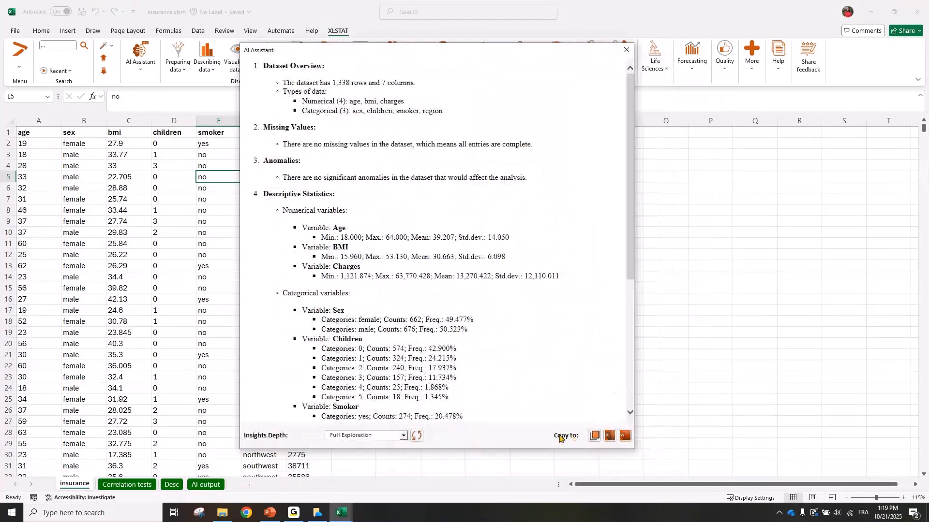
Copy the AI Assistant report onto the insurance sheet beside the data, close the report window and look through the copied text.
click(609, 439)
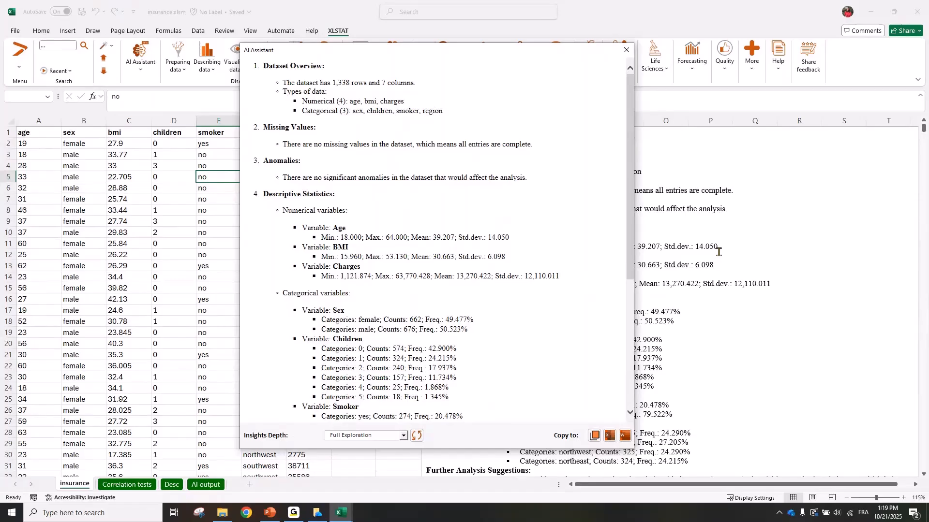
click(626, 50)
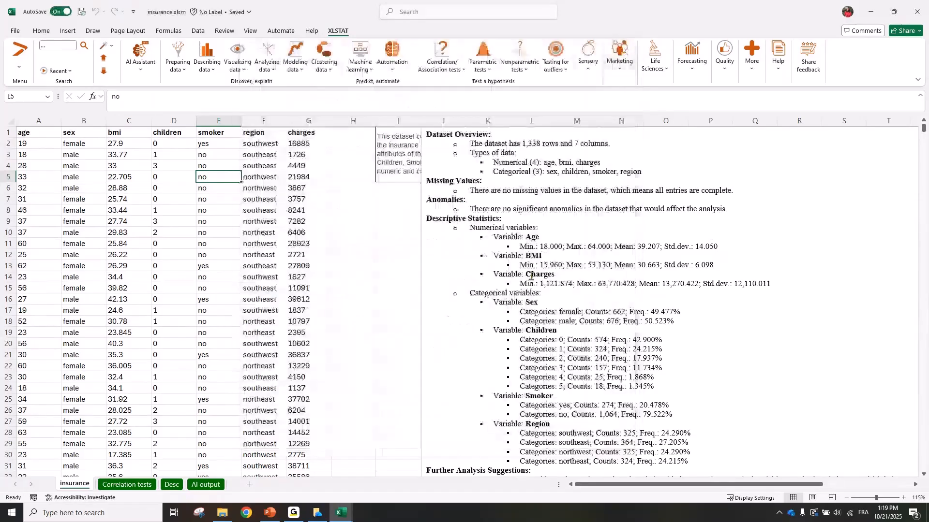
click(531, 275)
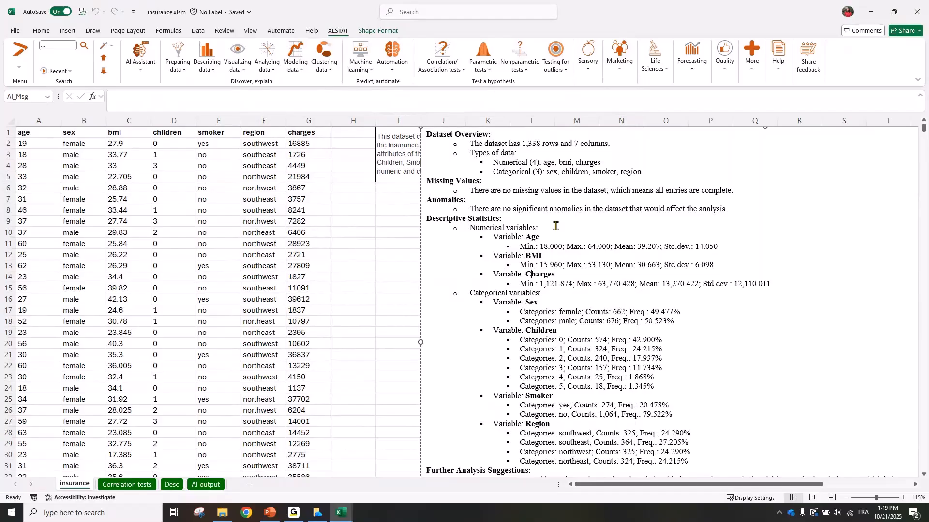
scroll(554, 291, down, 7)
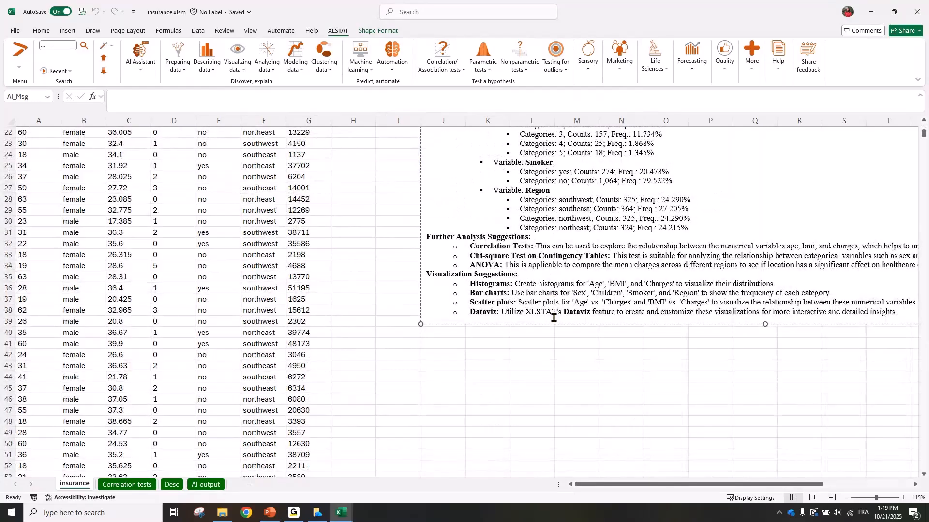
scroll(554, 318, up, 7)
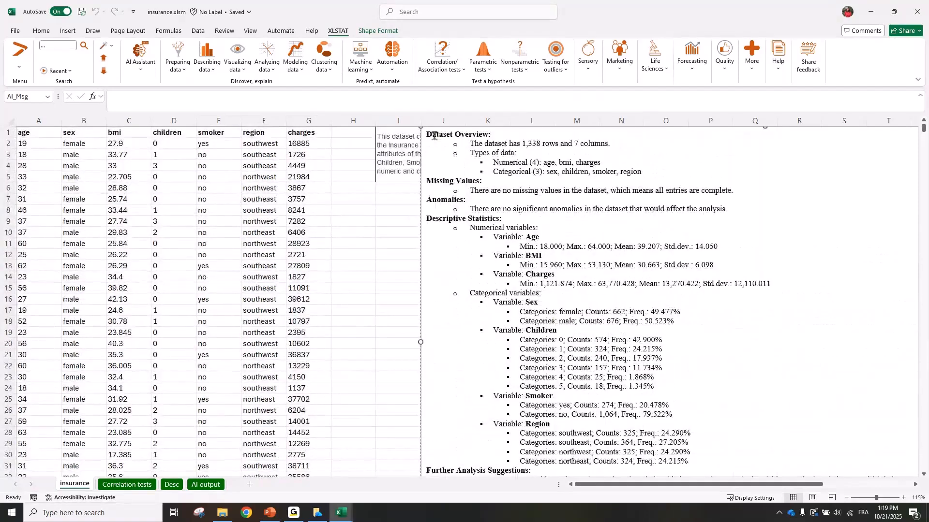
Highlight the report's dataset overview, missing values and anomalies sections one after another to read them.
drag(426, 133, 652, 170)
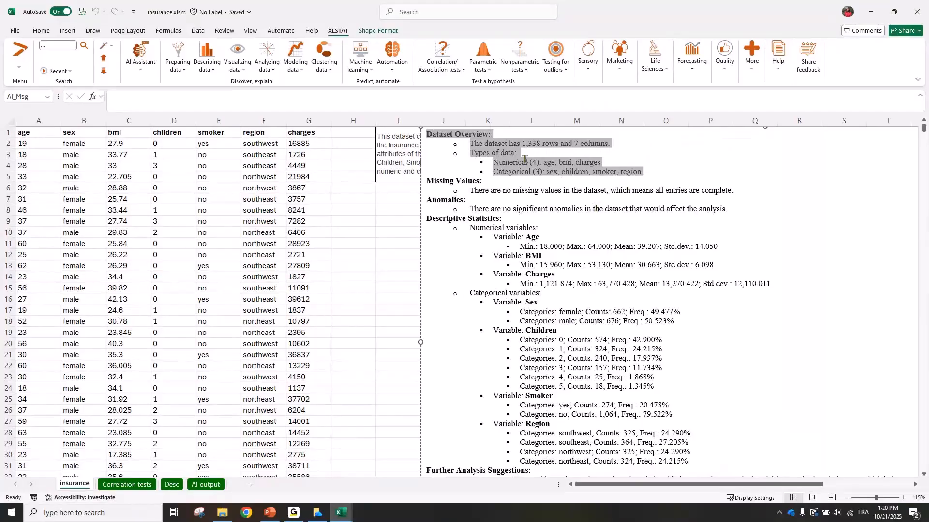
drag(525, 161, 557, 172)
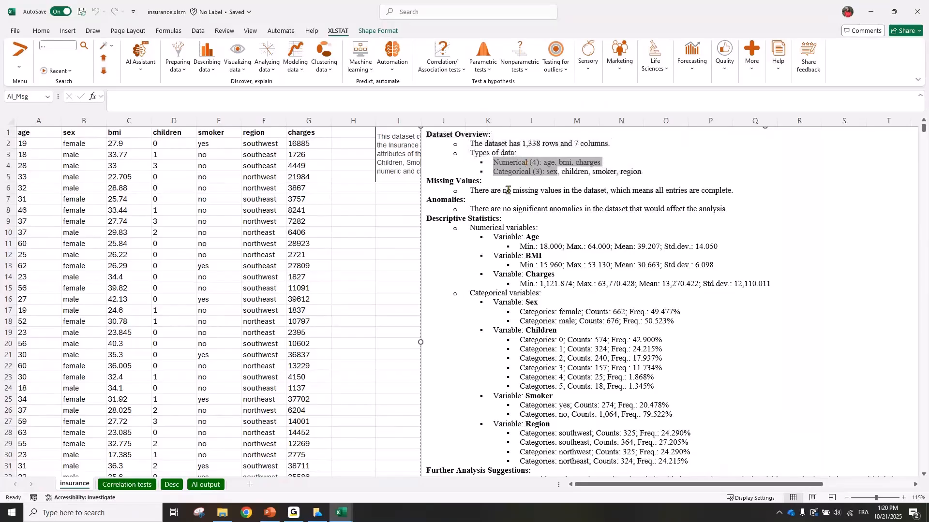
drag(472, 191, 731, 190)
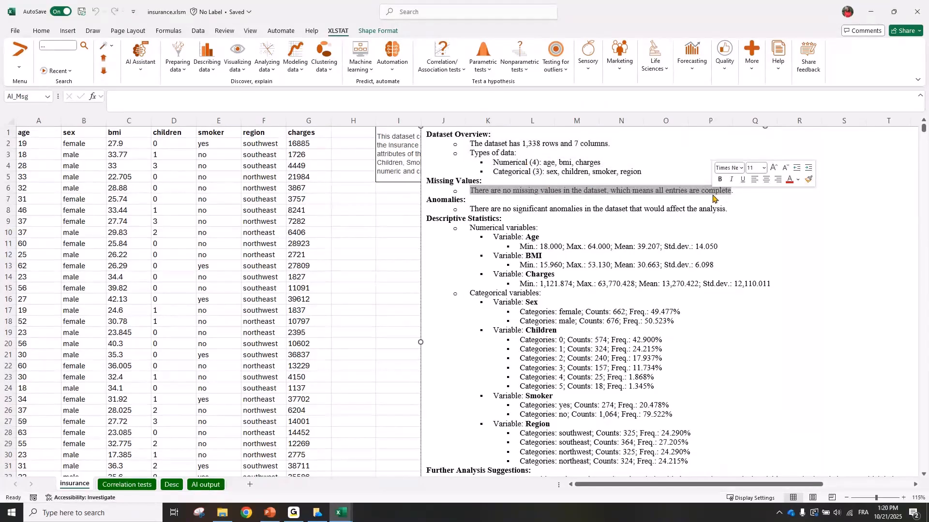
triple_click(729, 209)
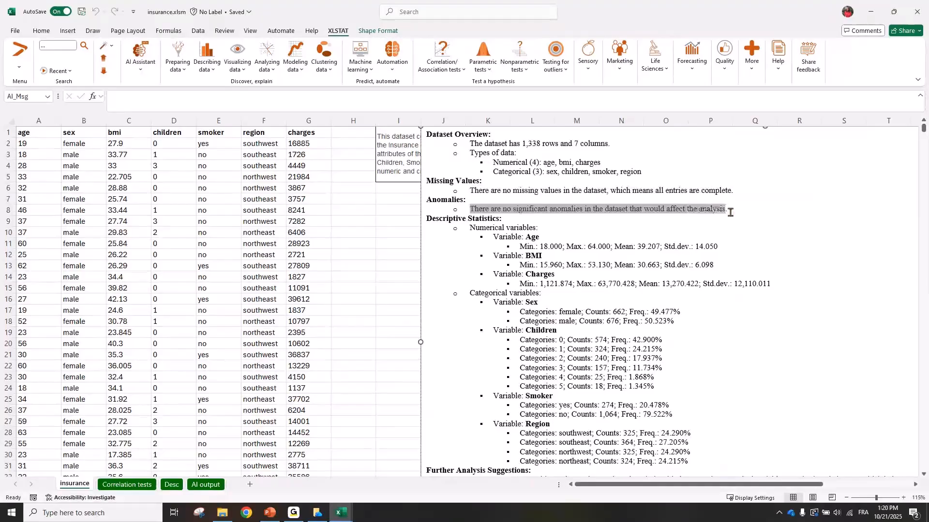
click(622, 235)
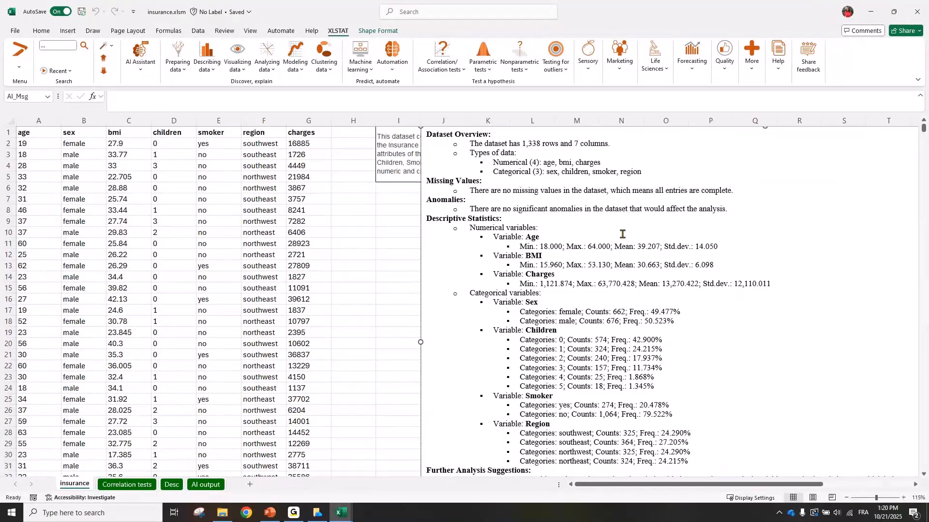
Highlight the report's descriptive statistics for the numerical variables and the category counts and frequencies for the categorical variables.
drag(622, 235, 427, 218)
drag(512, 255, 549, 286)
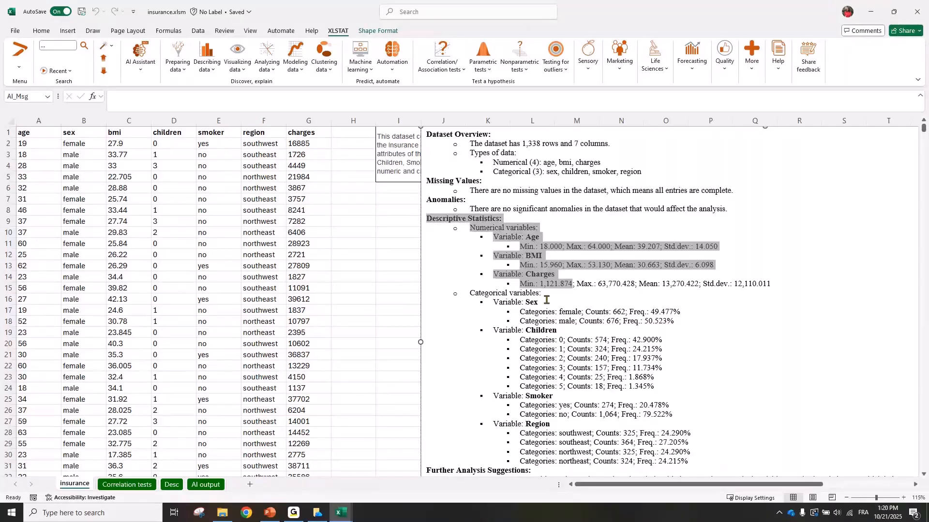
click(546, 299)
triple_click(509, 309)
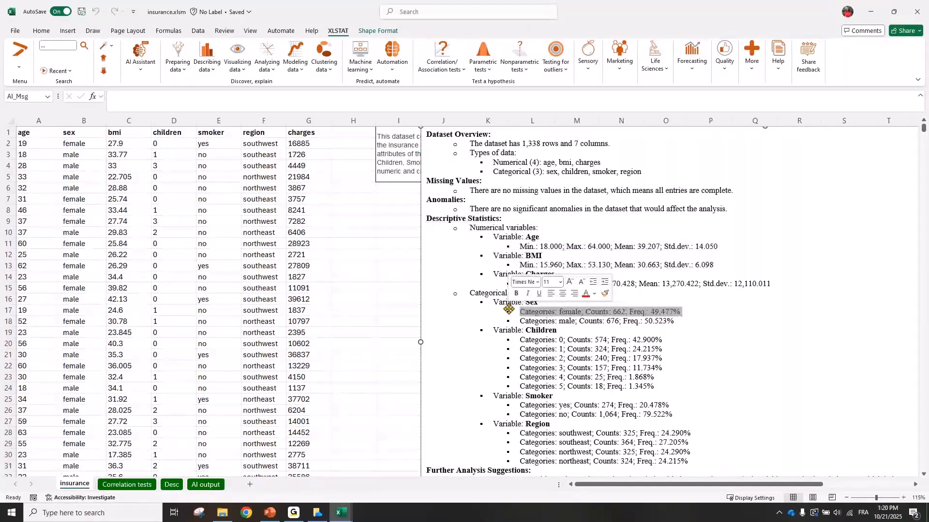
scroll(509, 309, down, 1)
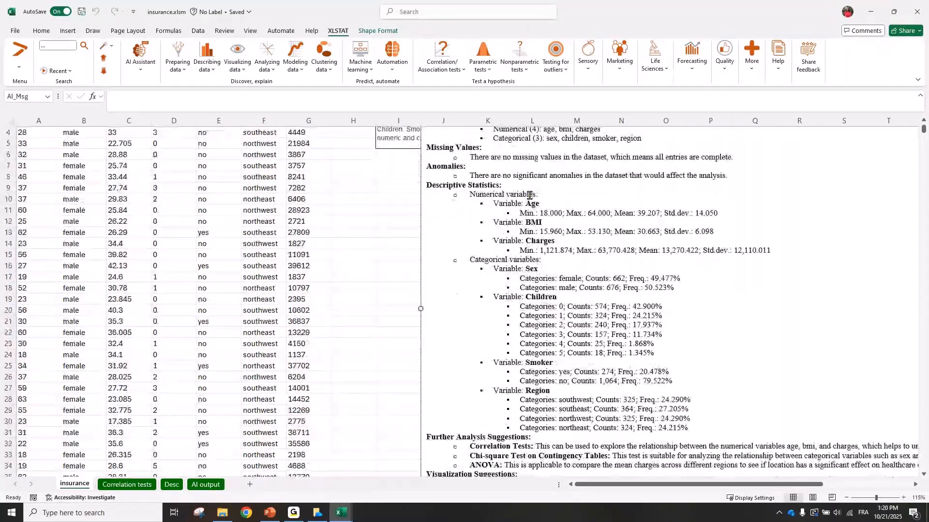
drag(529, 195, 609, 249)
scroll(476, 193, down, 2)
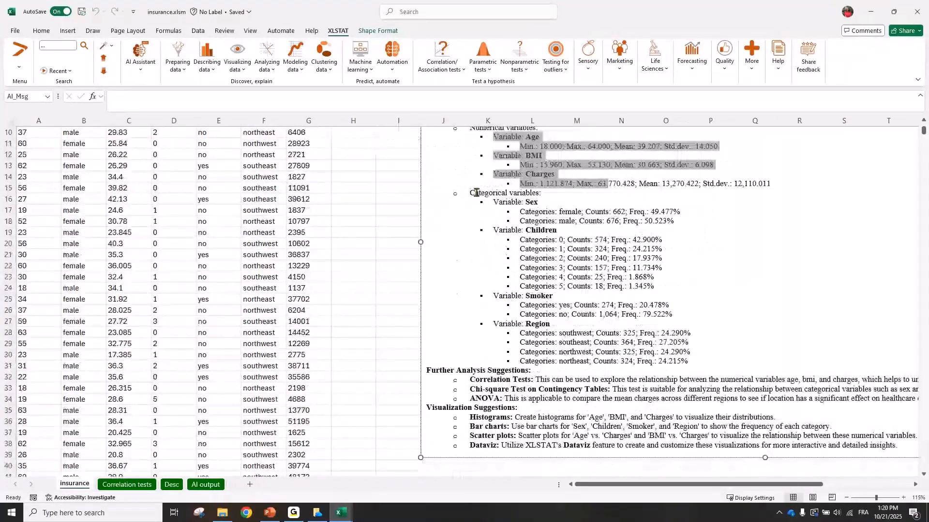
drag(476, 192, 690, 357)
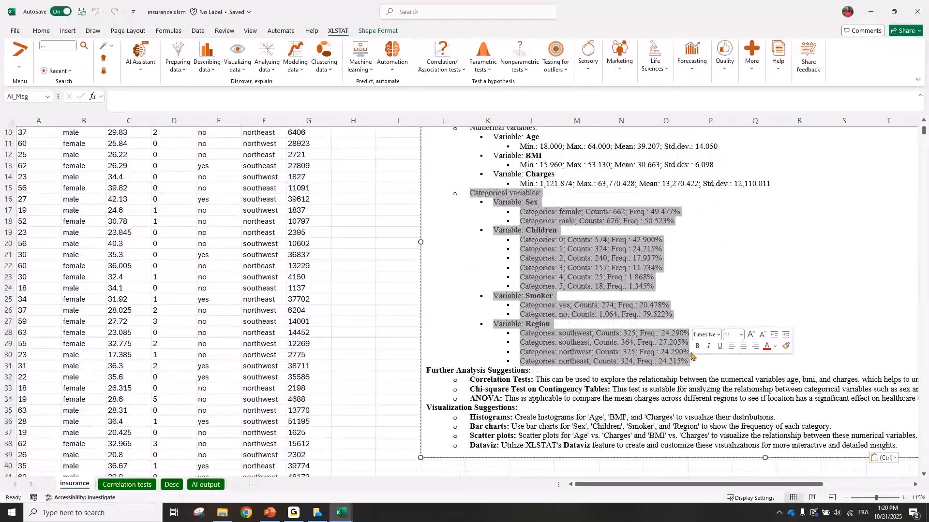
click(672, 249)
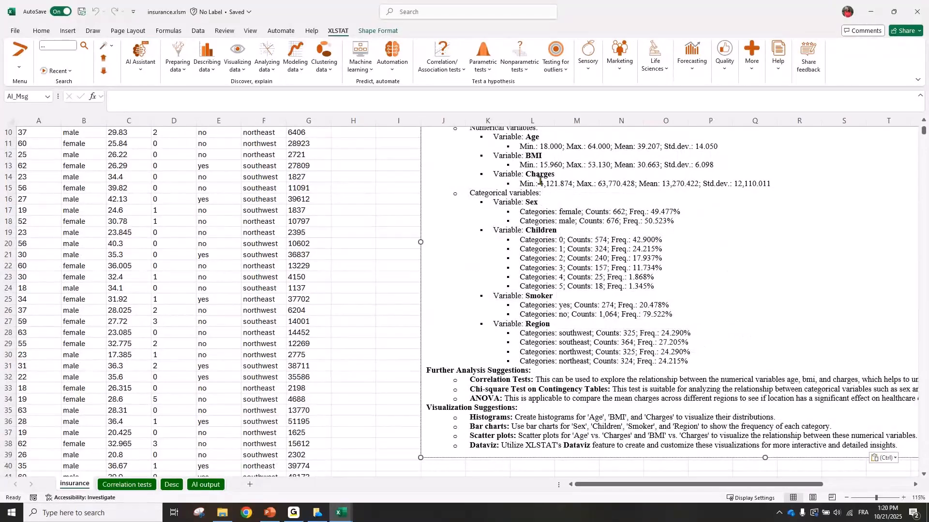
click(645, 184)
scroll(601, 282, up, 1)
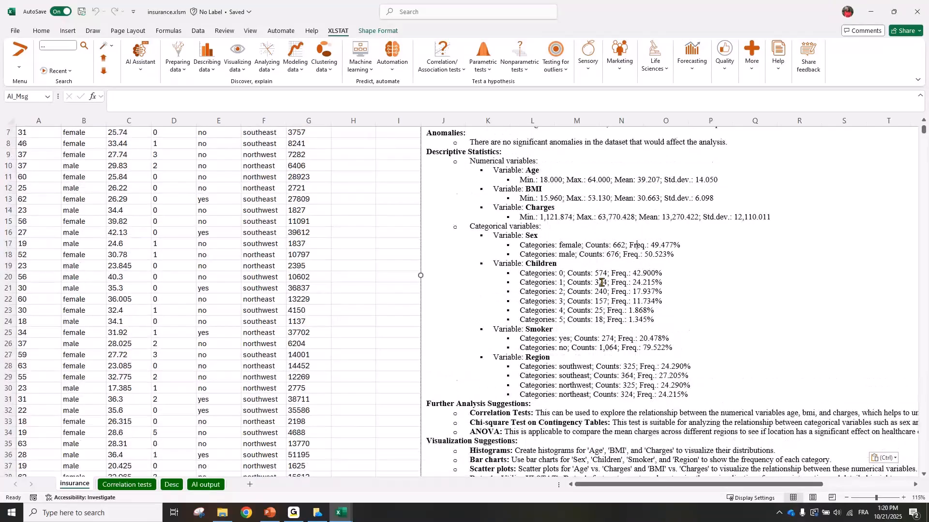
Examine the options and selectable output statistics of XLSTAT's Descriptive statistics dialog, trying extra ones such as the geometric mean, and close it without running.
click(398, 167)
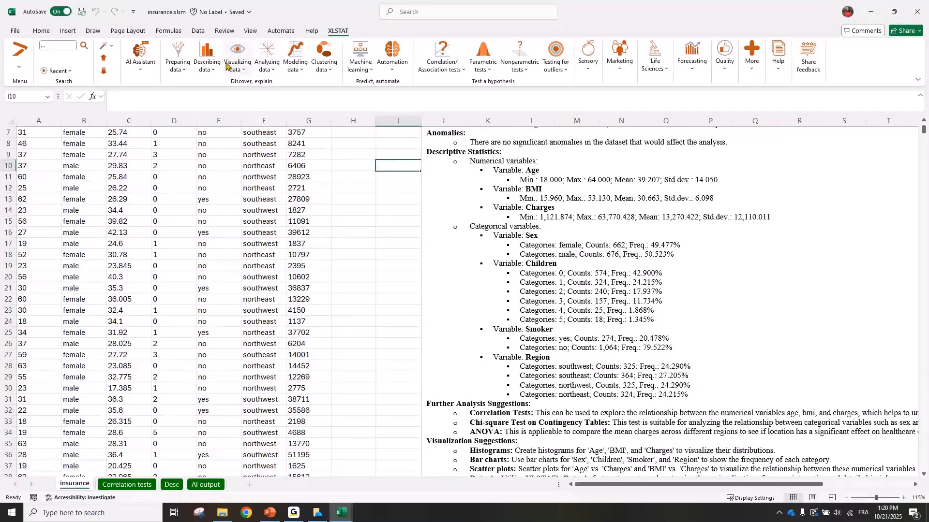
click(340, 199)
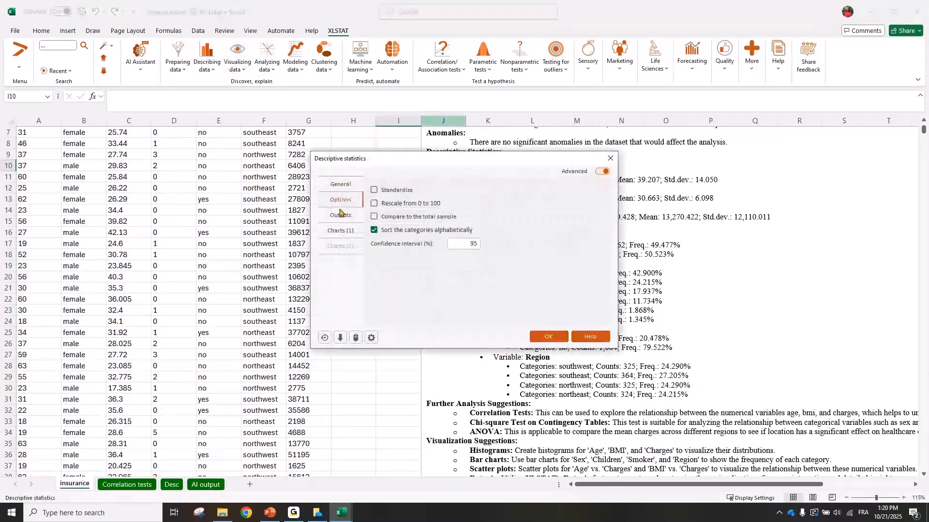
click(341, 215)
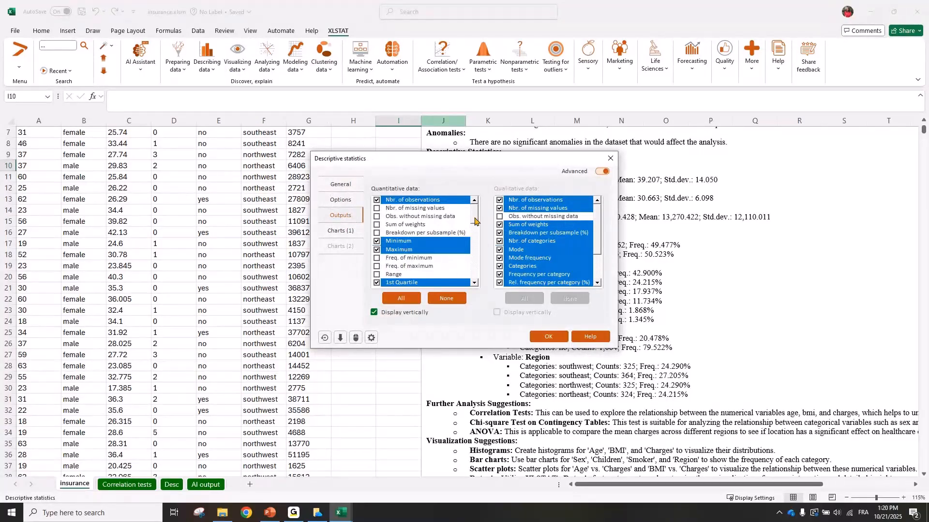
scroll(426, 239, down, 10)
click(428, 225)
drag(429, 233, 425, 249)
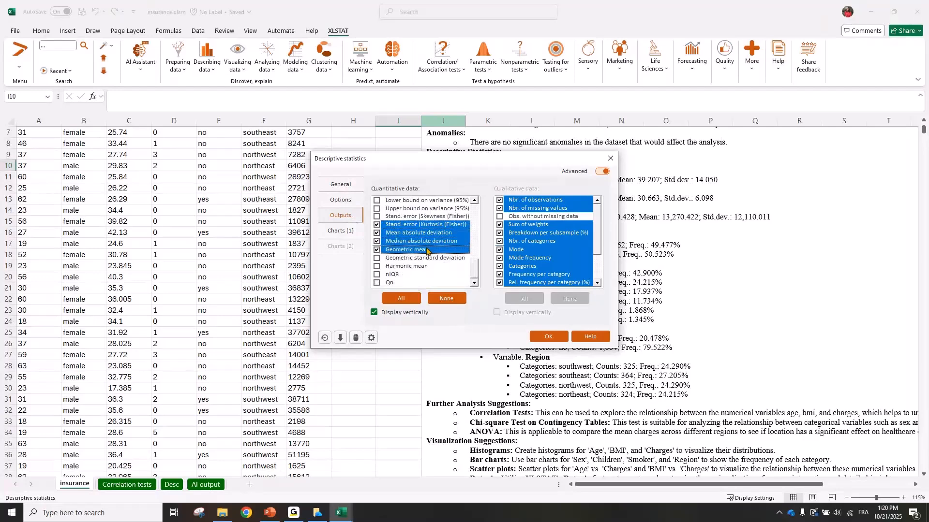
click(610, 158)
Highlight the report's Further Analysis Suggestions and Visualization Suggestions sections together.
click(560, 245)
scroll(541, 303, down, 3)
scroll(542, 304, down, 1)
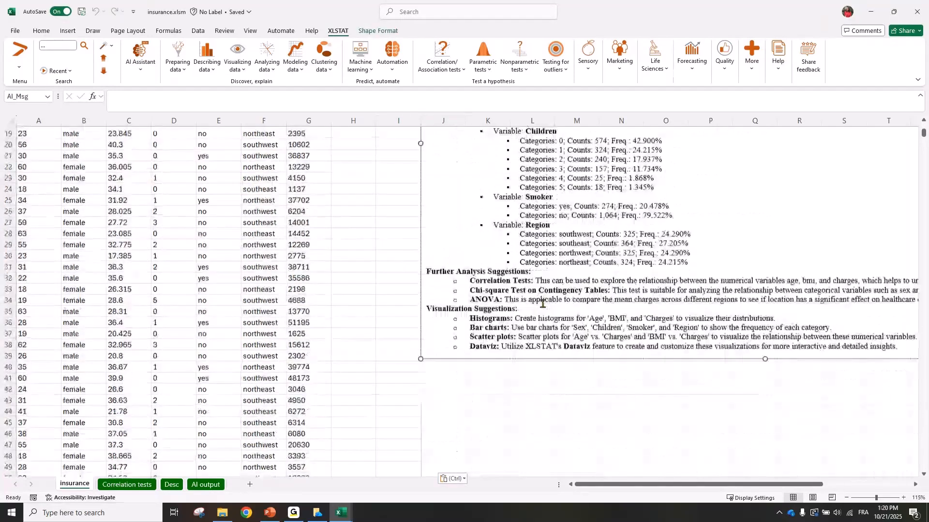
drag(425, 270, 898, 349)
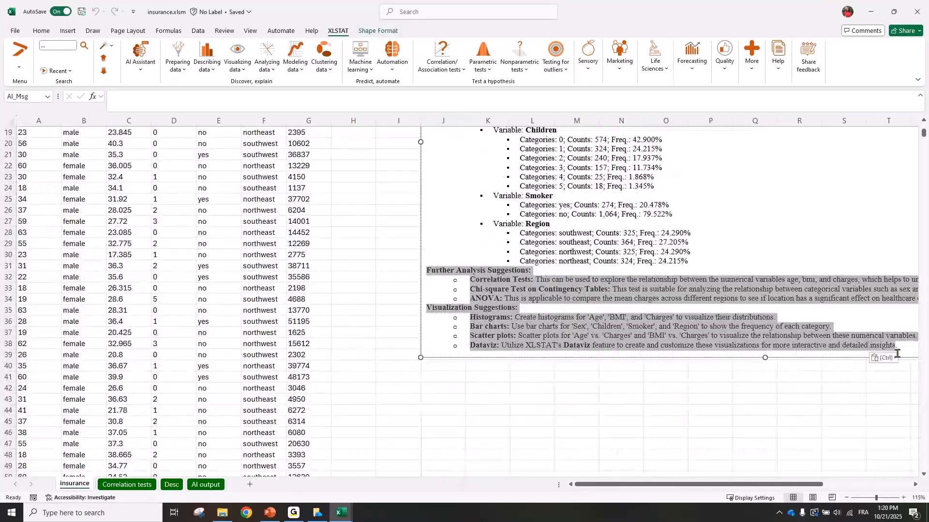
click(517, 283)
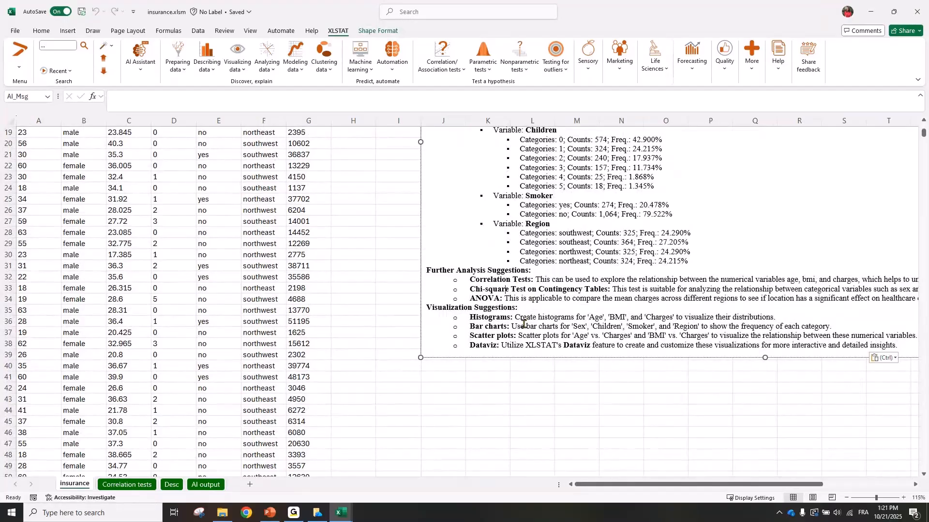
Read the suggested analyses one by one: Correlation Tests, Chi-square Test on Contingency Tables and ANOVA, with their full explanations.
drag(471, 281, 528, 303)
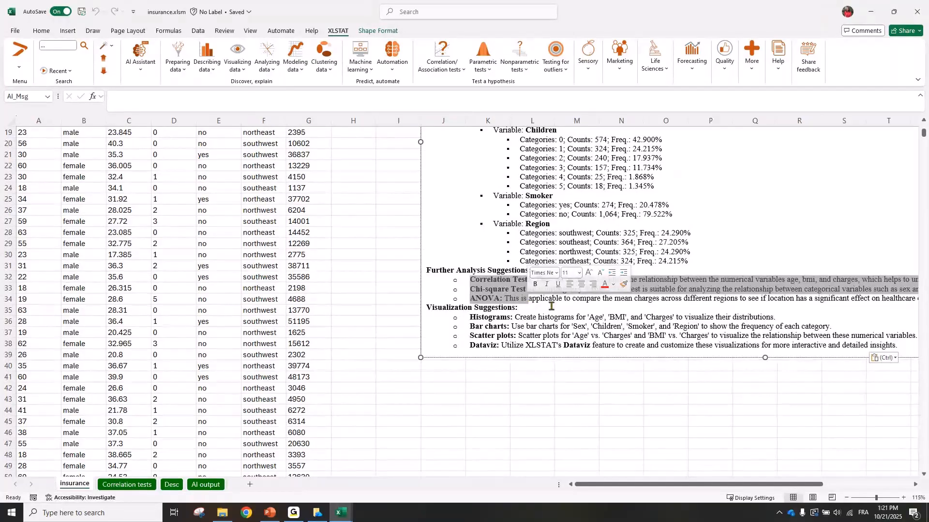
click(546, 299)
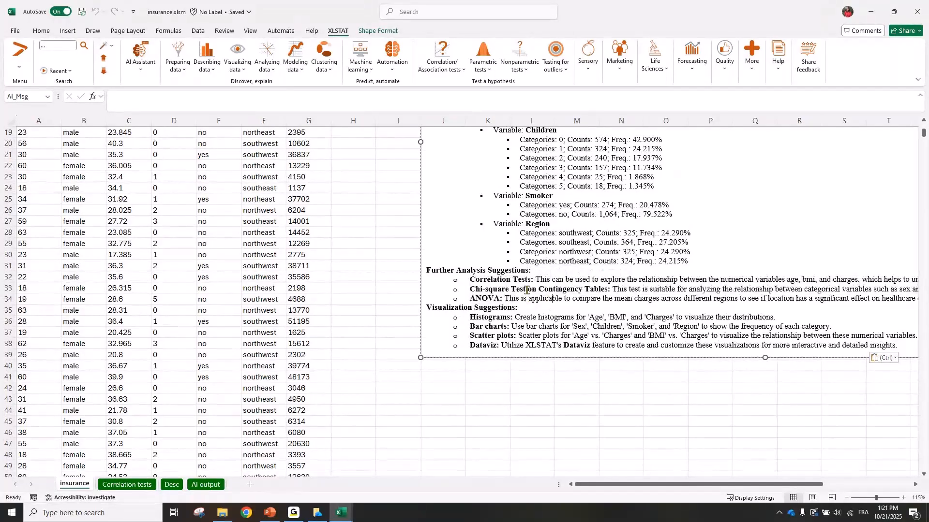
drag(470, 280, 531, 280)
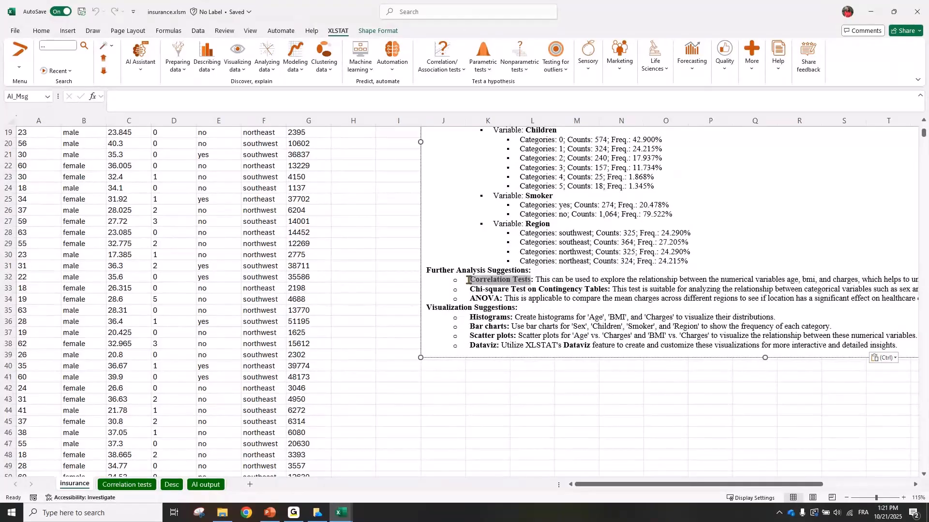
drag(611, 290, 489, 291)
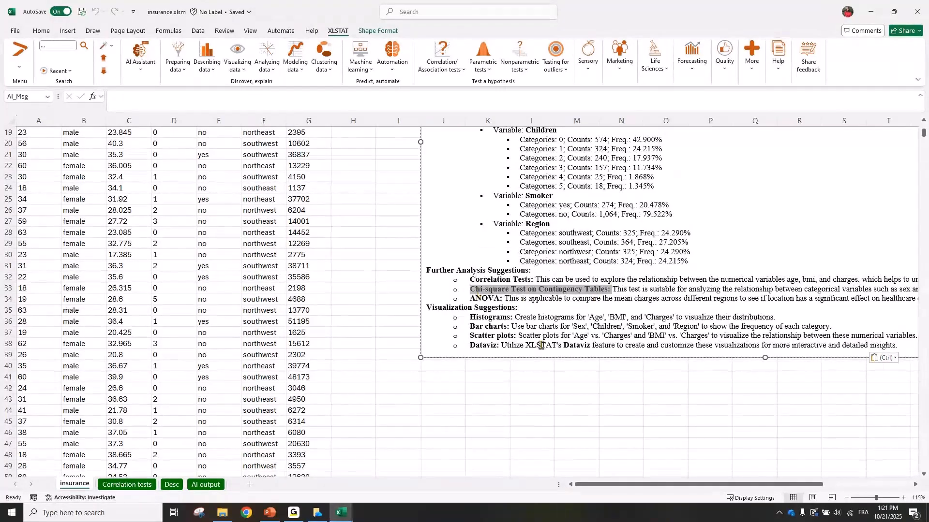
drag(631, 485, 692, 494)
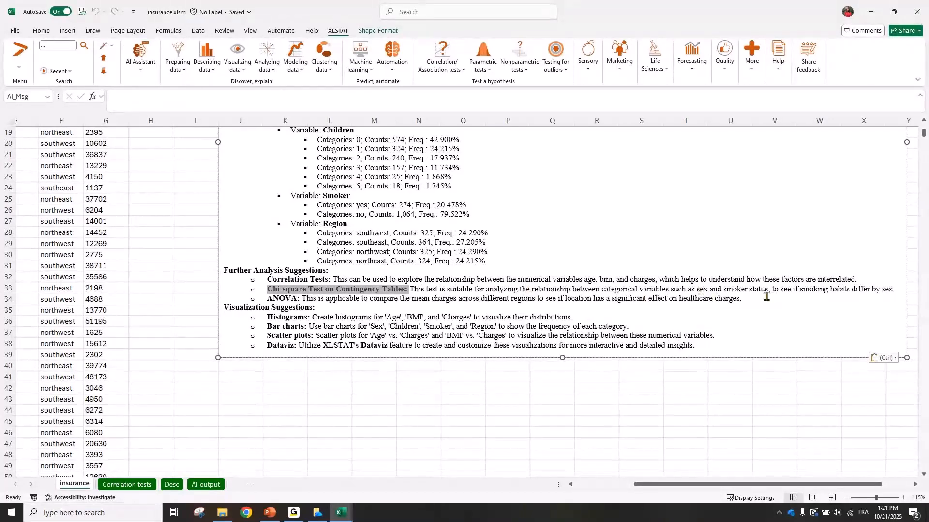
click(283, 299)
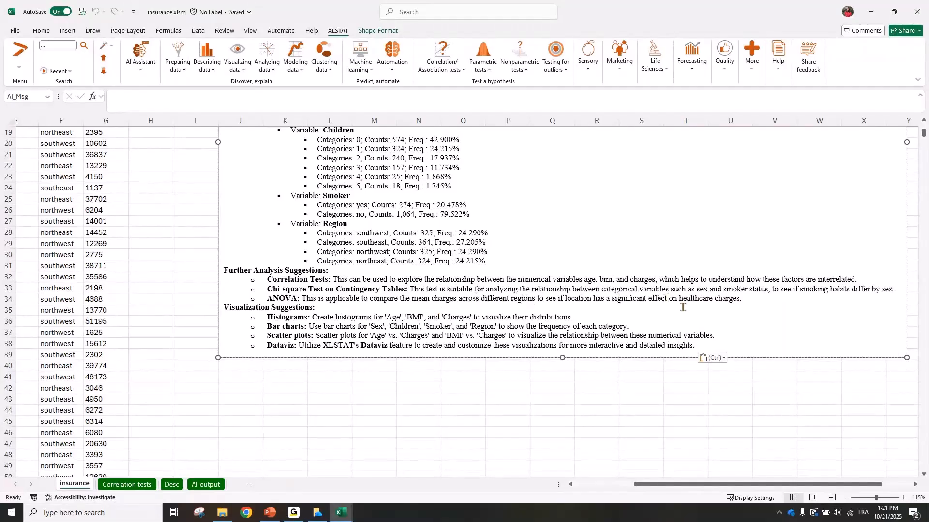
click(398, 390)
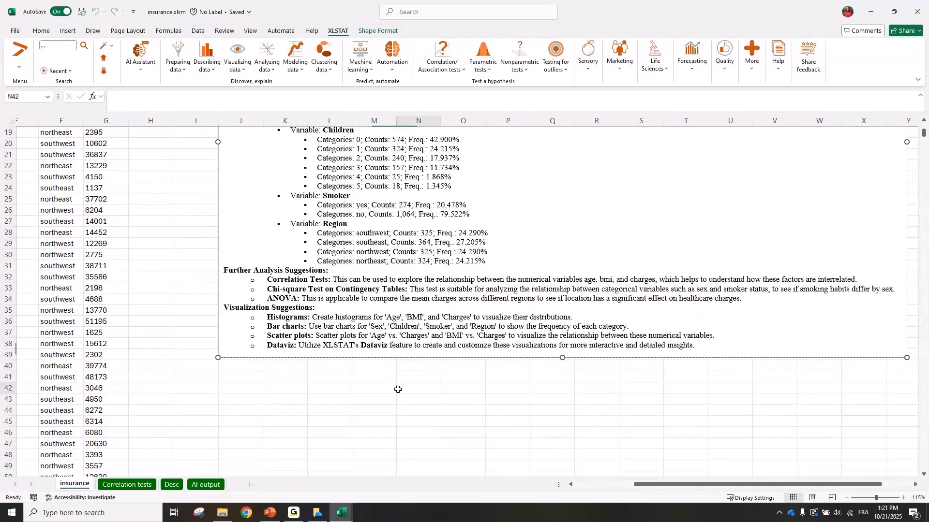
Go through the Visualization Suggestions for histograms, bar charts, scatter plots and Dataviz, and leave the report's text box.
triple_click(253, 308)
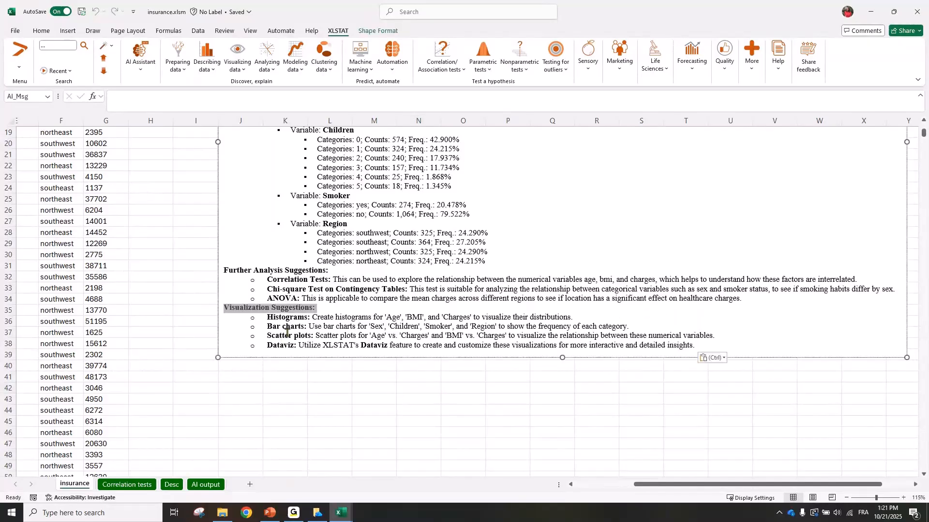
drag(287, 332, 309, 345)
click(328, 366)
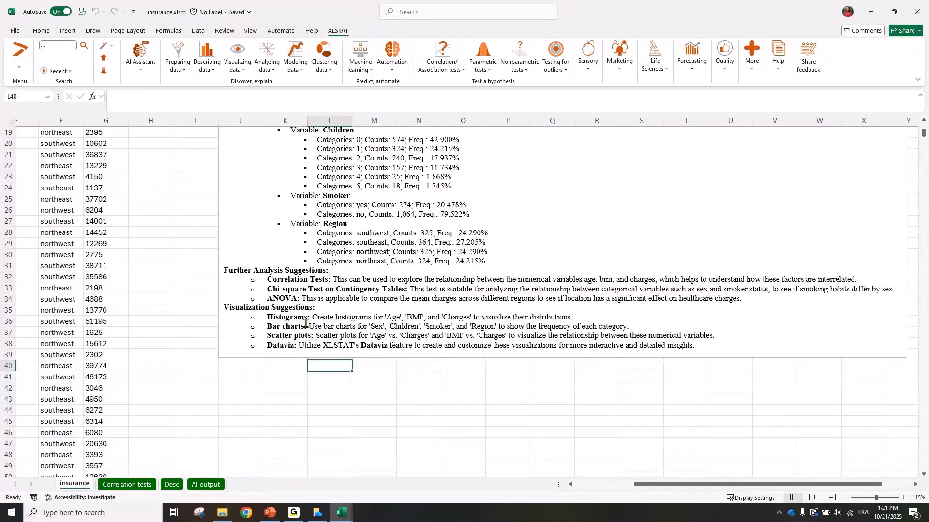
click(283, 336)
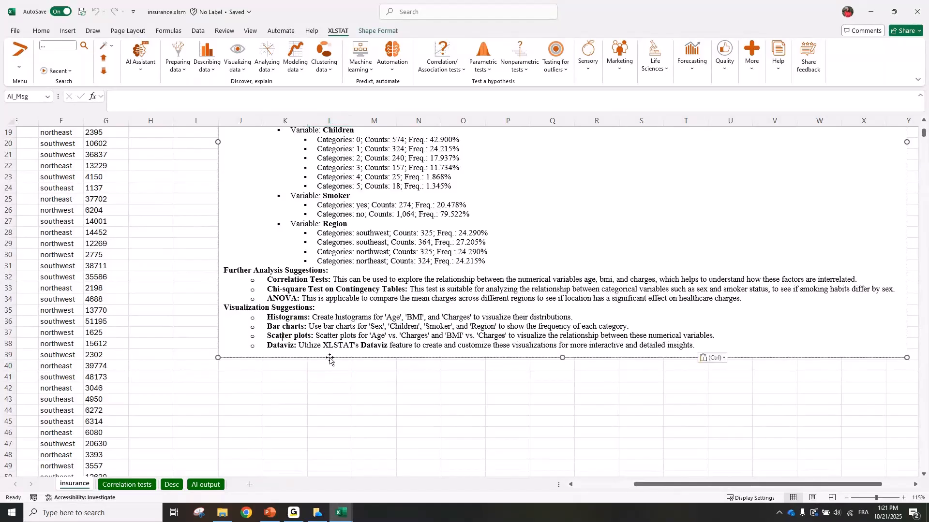
click(330, 388)
scroll(352, 401, up, 2)
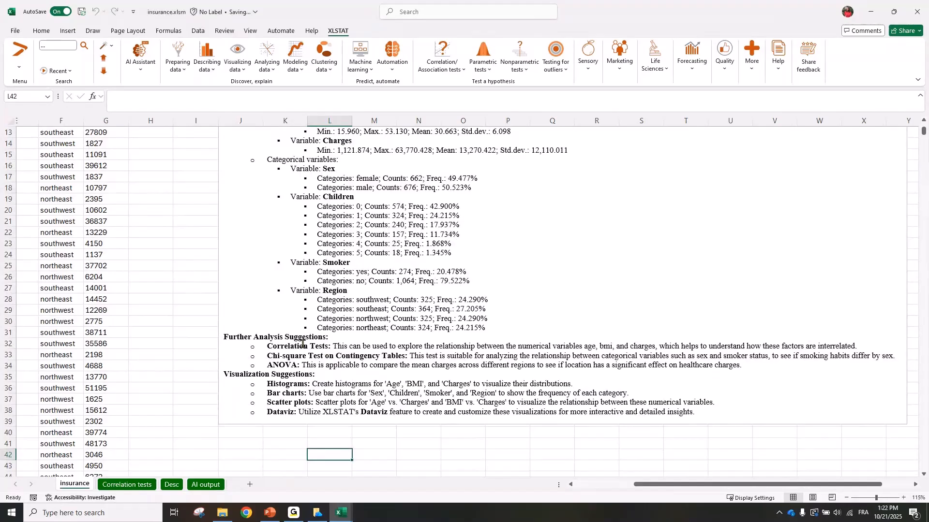
Reread the report's suggested analyses, especially ANOVA, against the dataset's region and charges columns.
click(182, 266)
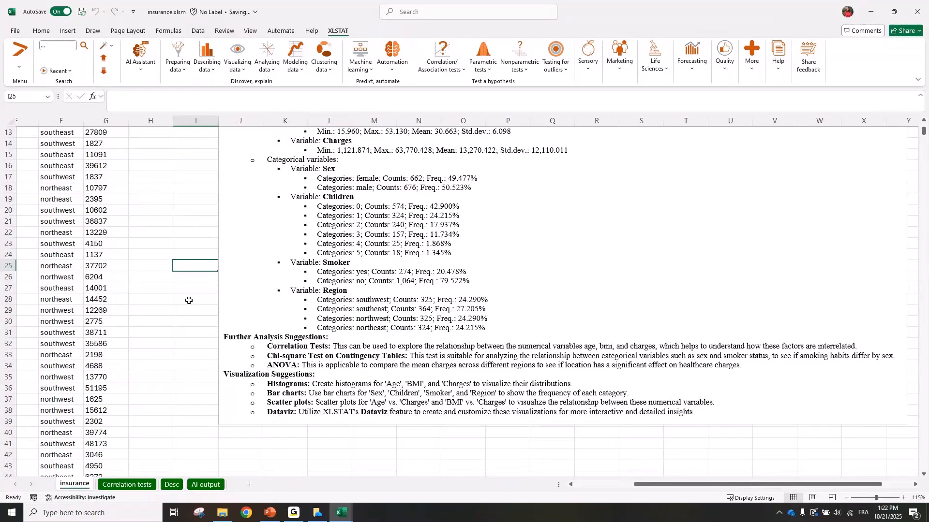
scroll(188, 301, up, 1)
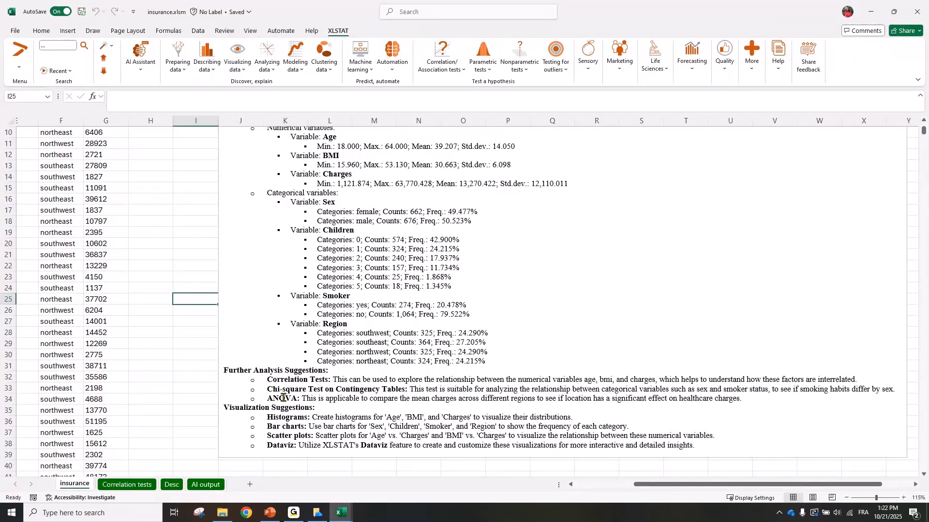
click(169, 345)
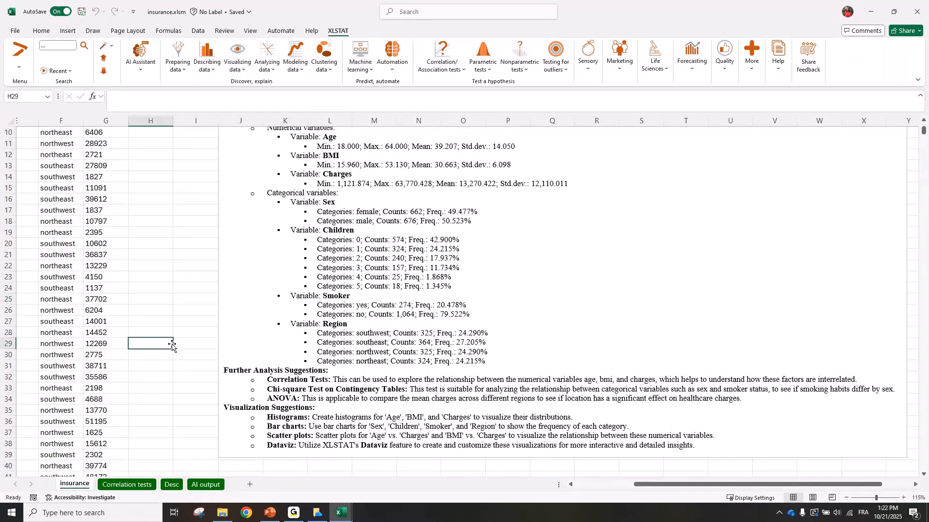
scroll(180, 348, up, 3)
drag(636, 485, 570, 488)
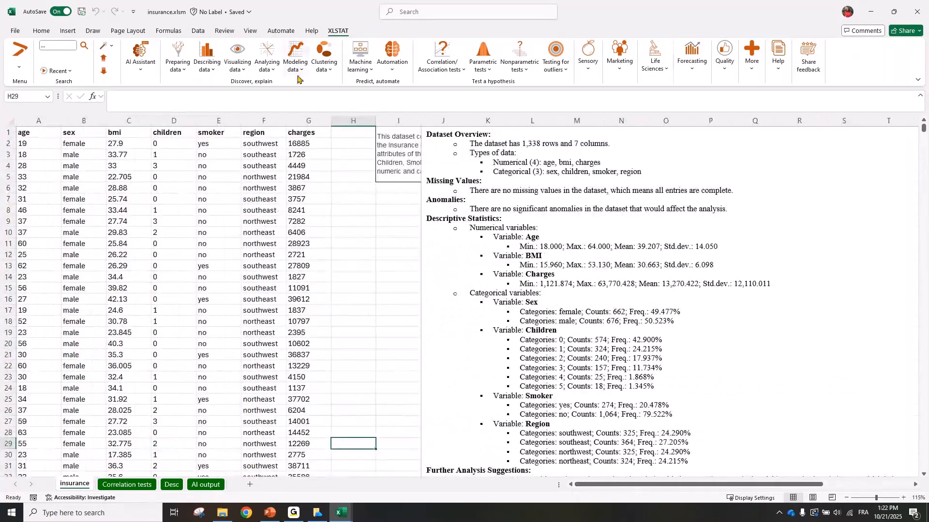
scroll(523, 323, down, 5)
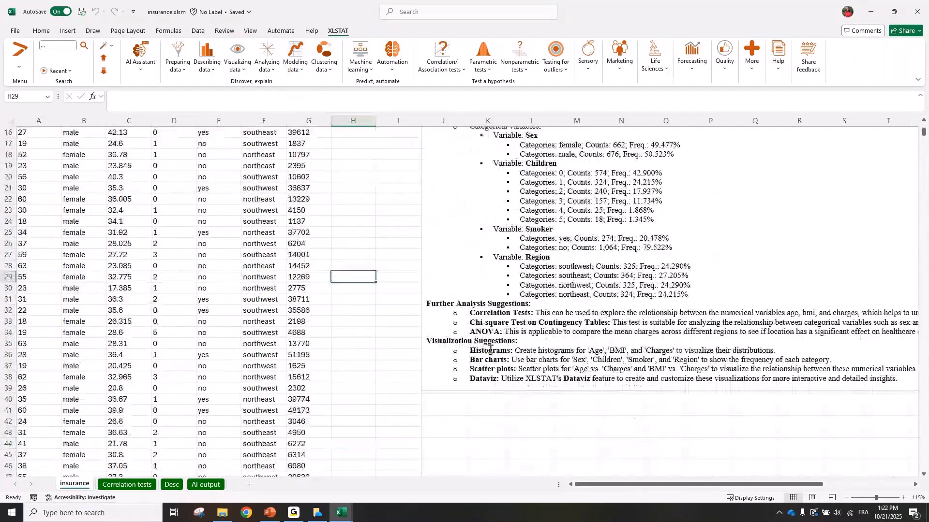
double_click(484, 331)
scroll(320, 273, up, 5)
Highlight the charges and region columns in the dataset and open XLSTAT's ANOVA dialog.
click(299, 232)
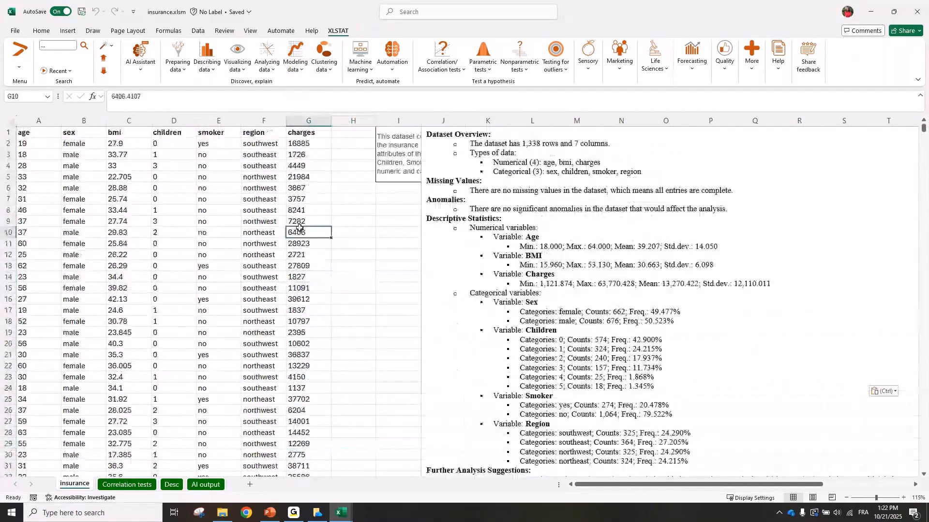
click(303, 121)
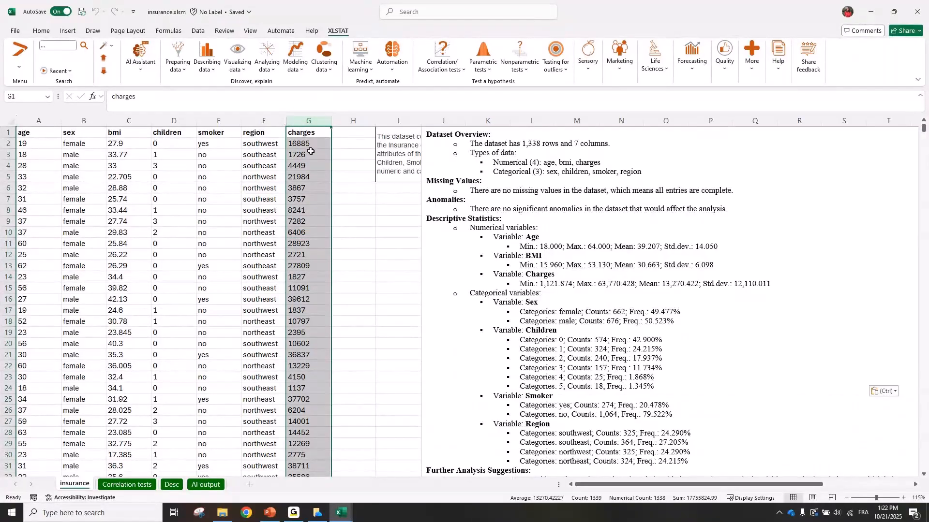
ctrl+click(255, 120)
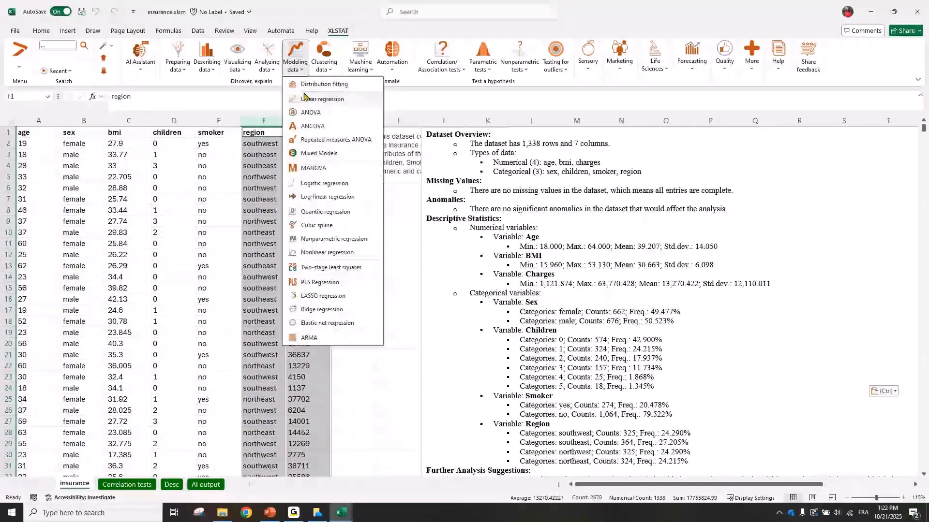
click(311, 113)
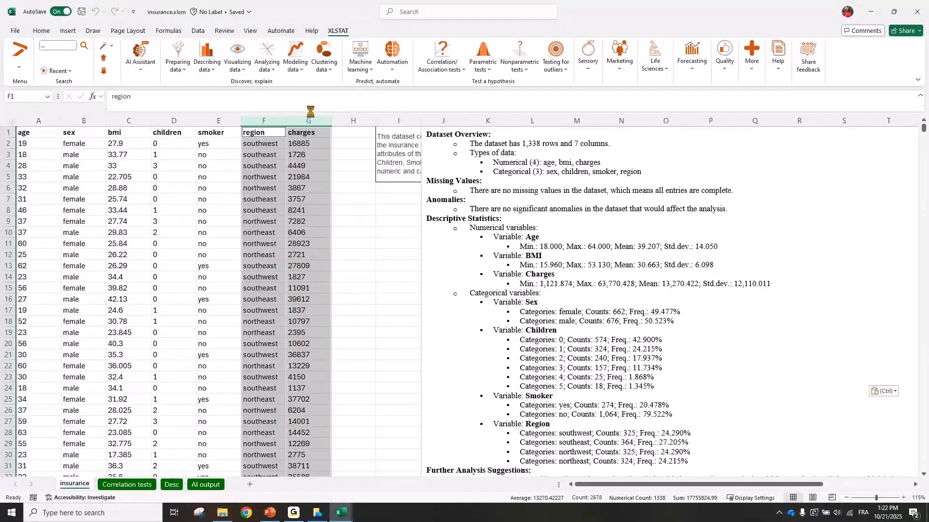
drag(414, 161, 444, 134)
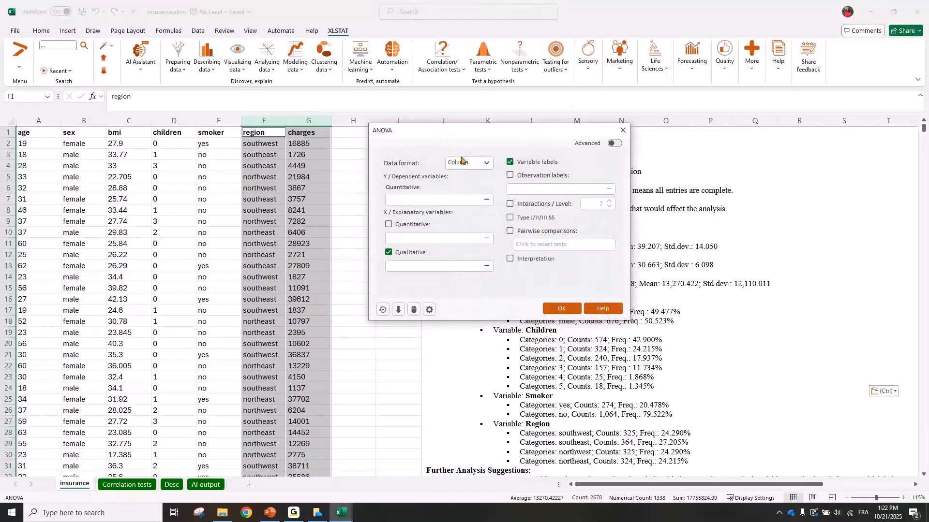
Run the ANOVA with charges (column G) as the quantitative dependent variable and region (column F) as the qualitative explanatory variable.
click(415, 202)
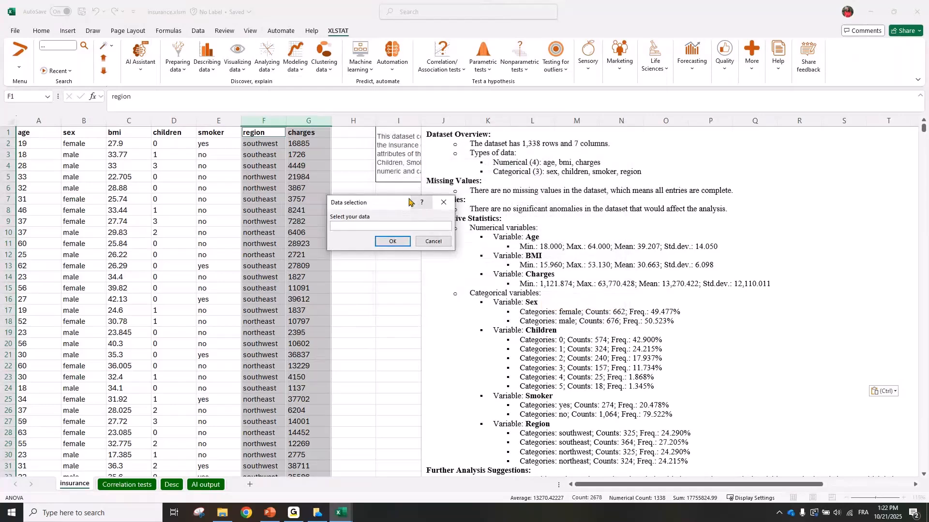
click(309, 121)
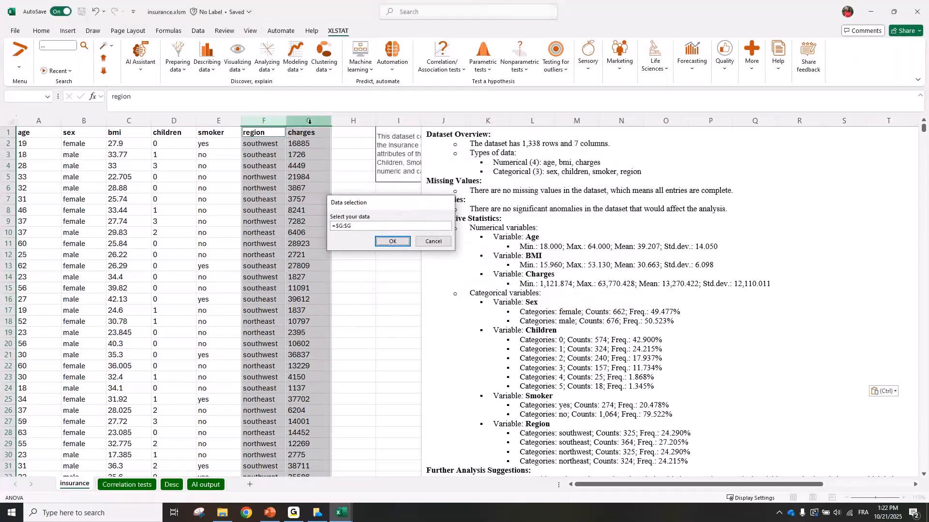
click(392, 241)
click(409, 267)
click(255, 119)
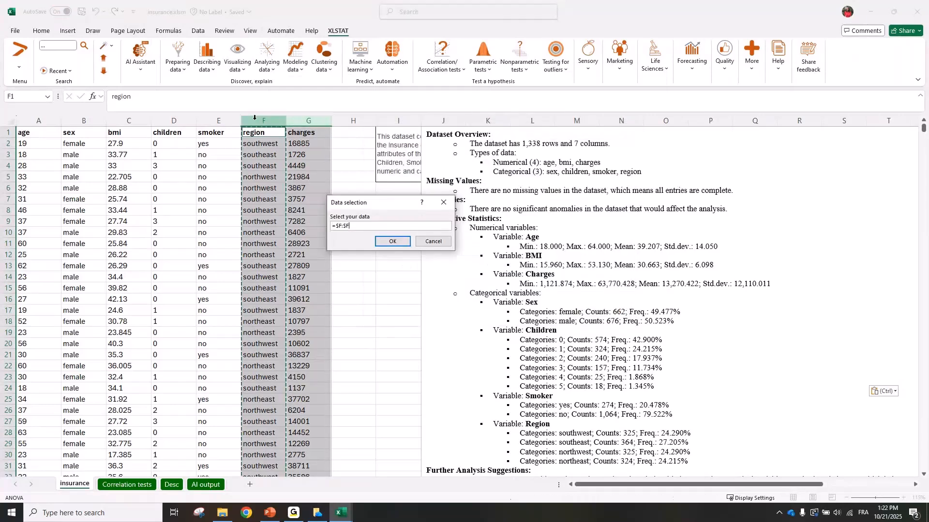
key(Return)
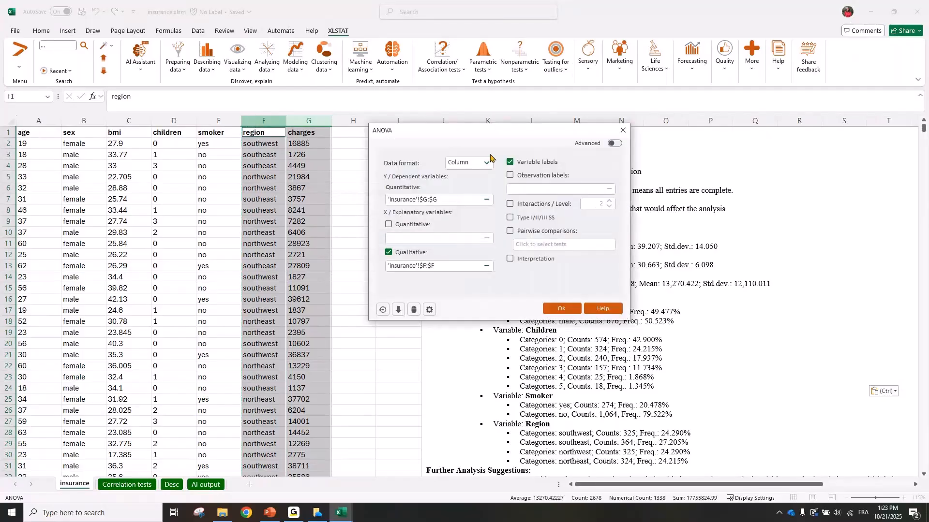
drag(473, 134, 446, 145)
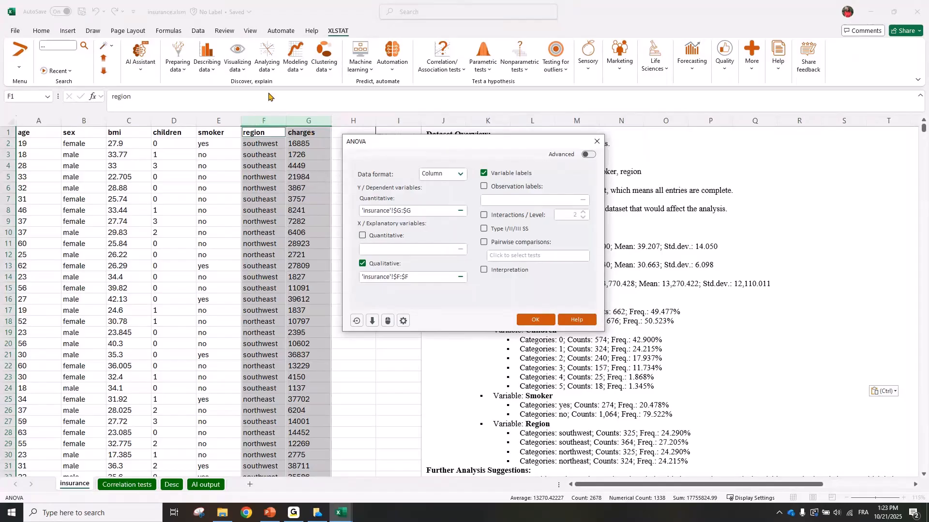
click(539, 320)
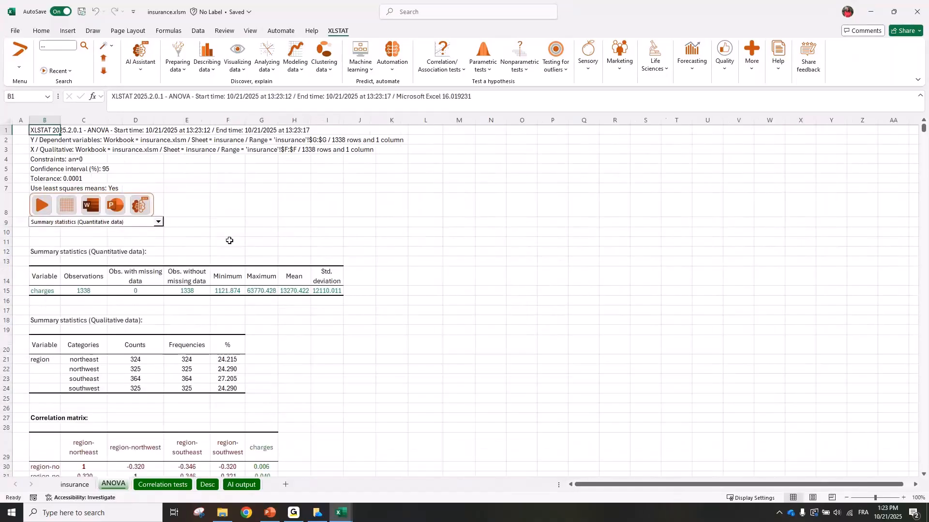
Skim the ANOVA report from its summary statistics to the region means chart at its end, and return to its beginning.
click(260, 309)
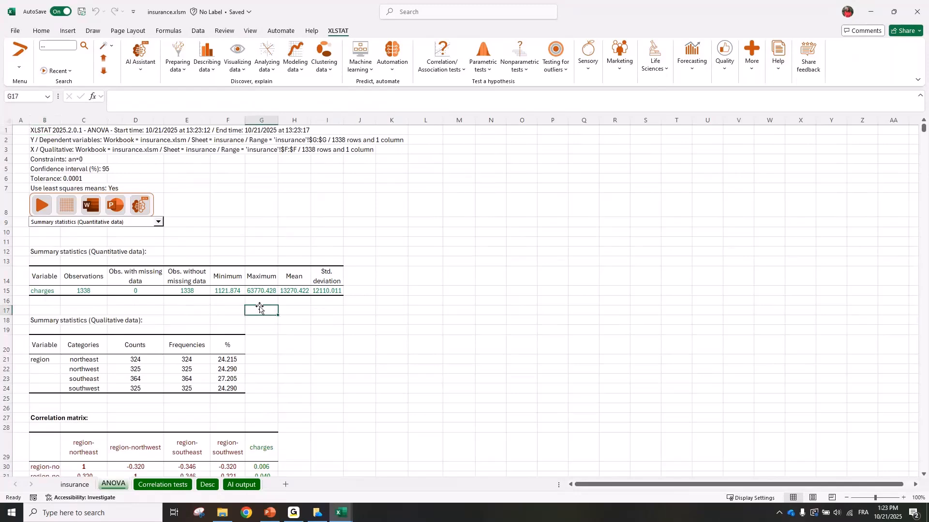
scroll(155, 302, down, 13)
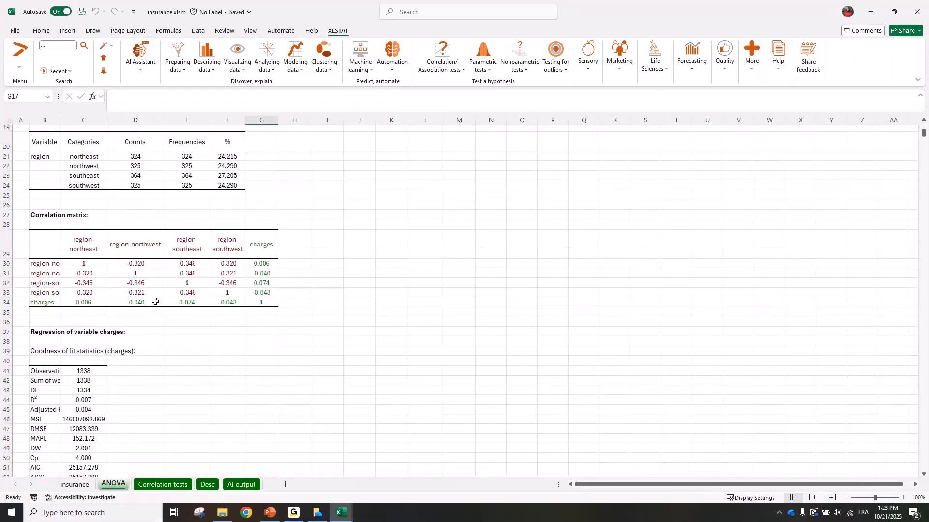
scroll(156, 307, down, 3)
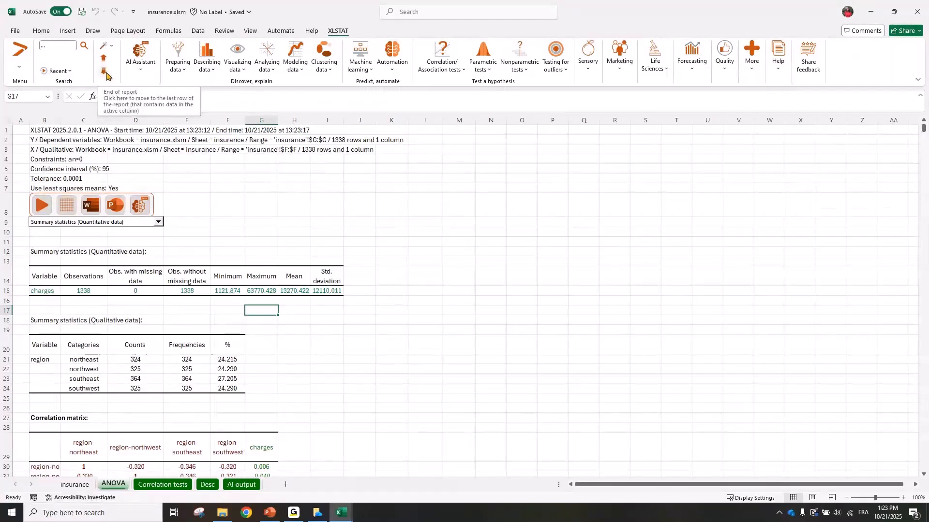
click(104, 71)
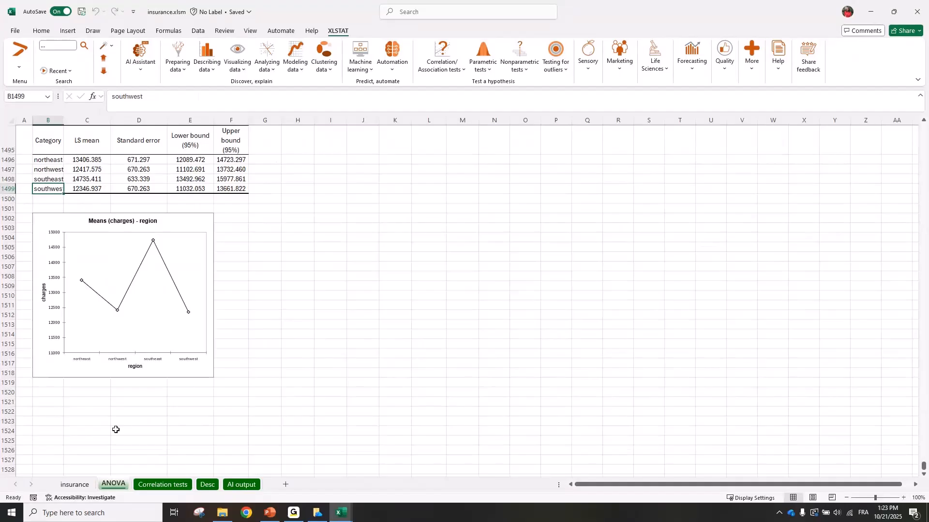
click(6, 373)
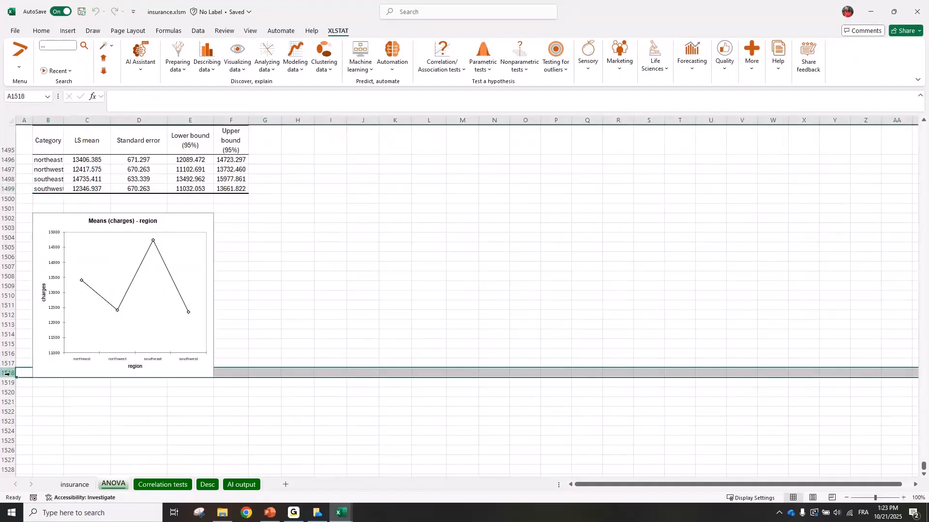
scroll(286, 377, up, 5)
scroll(287, 377, up, 13)
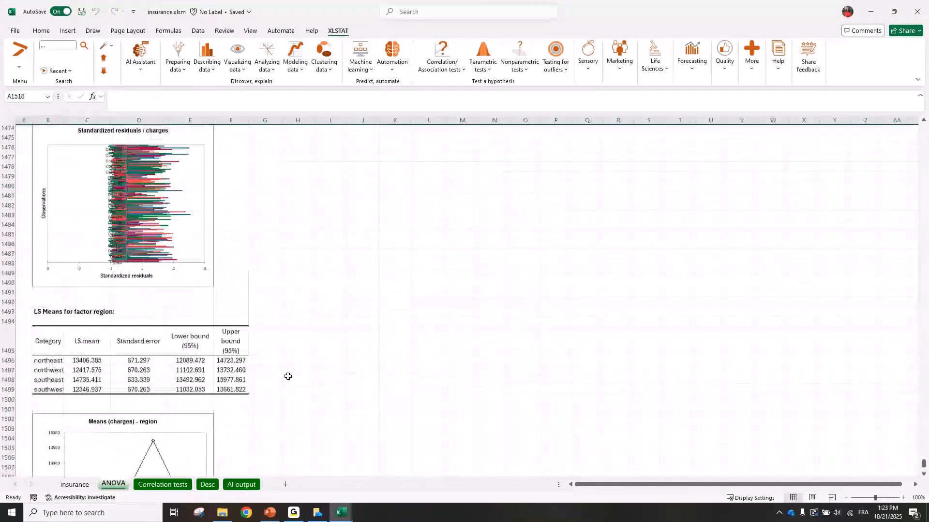
click(103, 60)
scroll(96, 291, down, 1)
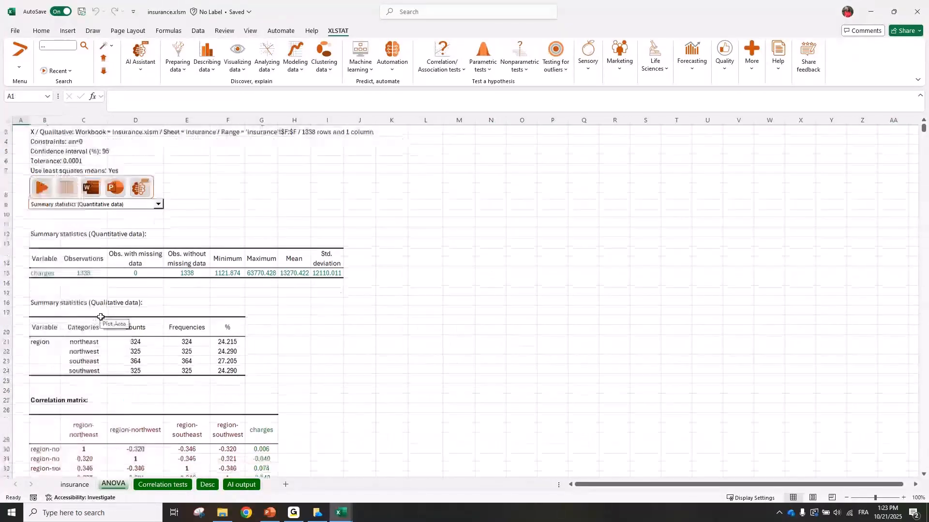
Examine the goodness of fit, analysis of variance, model parameters, model equation and standardized coefficients, continuing to the predictions and residuals.
scroll(100, 317, down, 10)
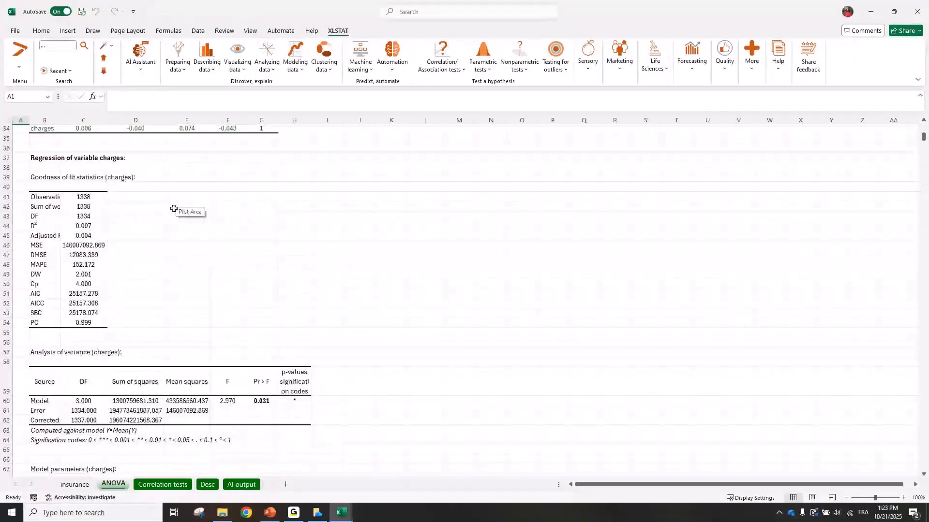
drag(37, 178, 146, 183)
click(7, 352)
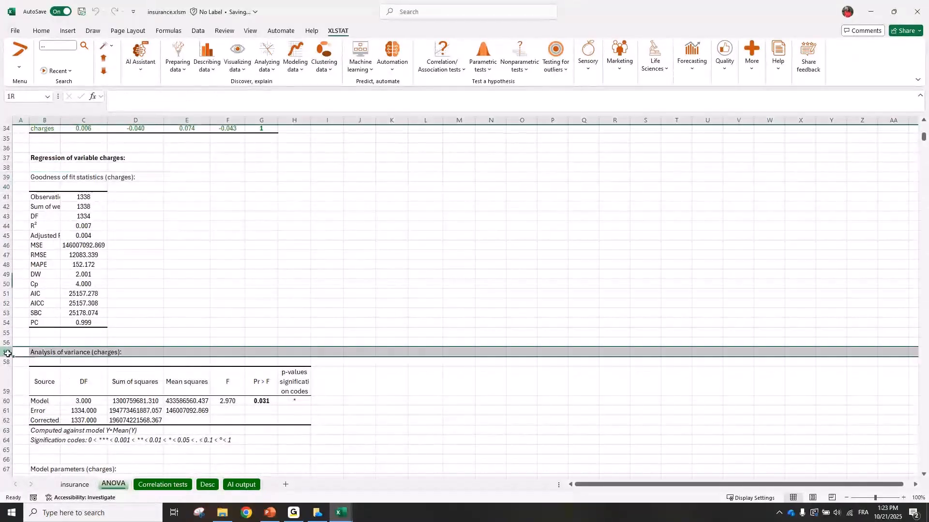
scroll(130, 300, down, 6)
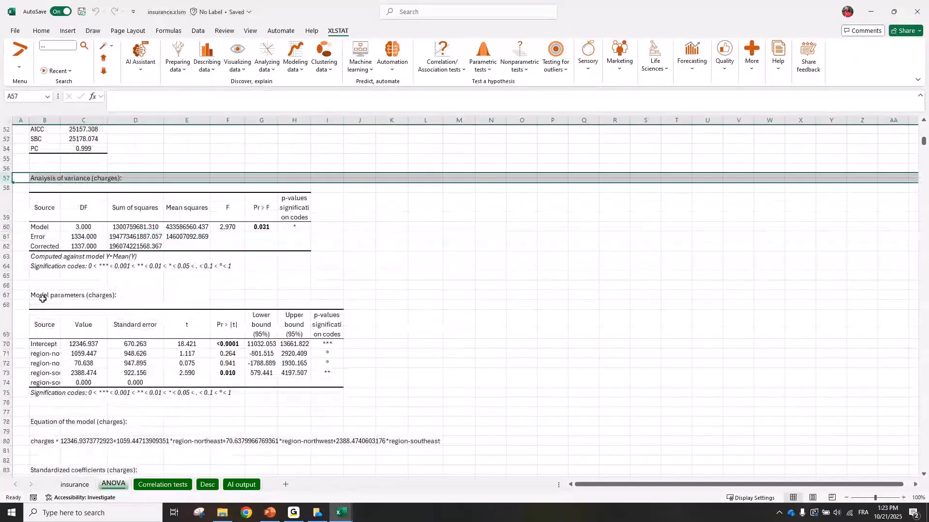
click(6, 295)
click(243, 380)
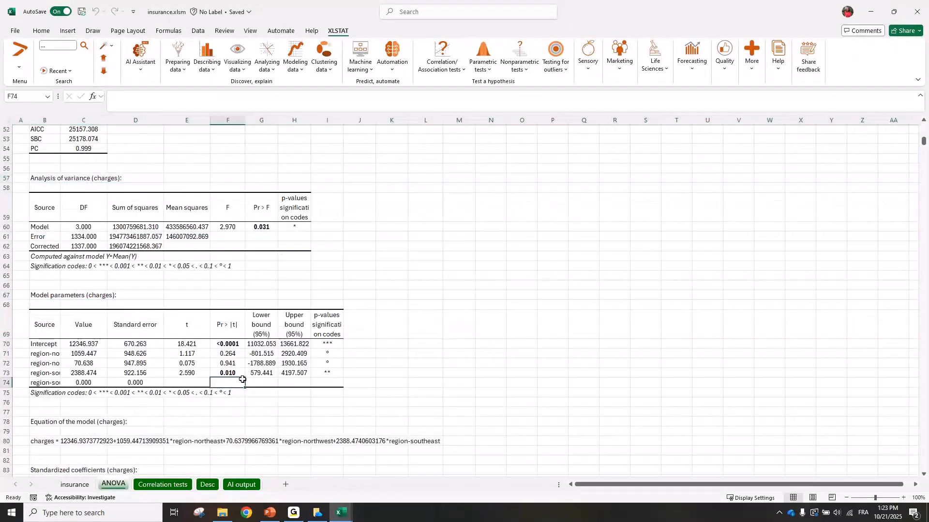
scroll(243, 380, down, 2)
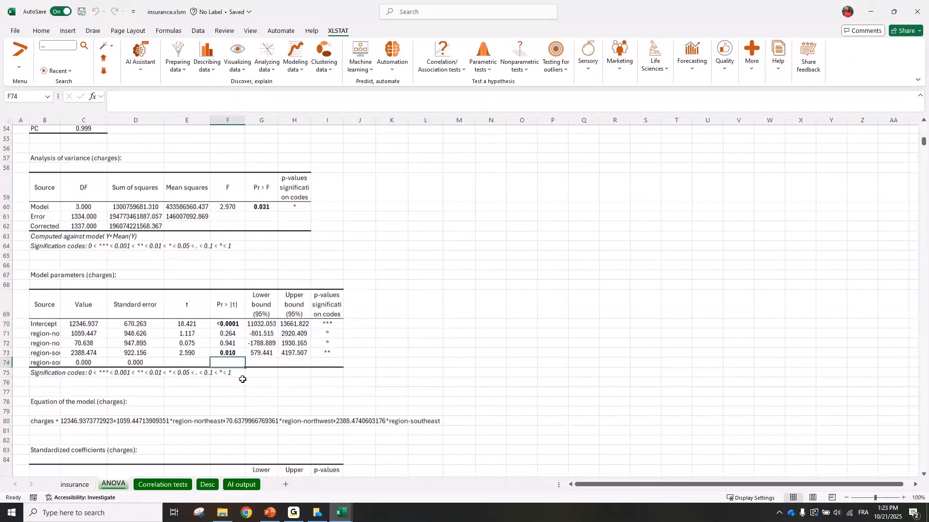
scroll(242, 380, down, 9)
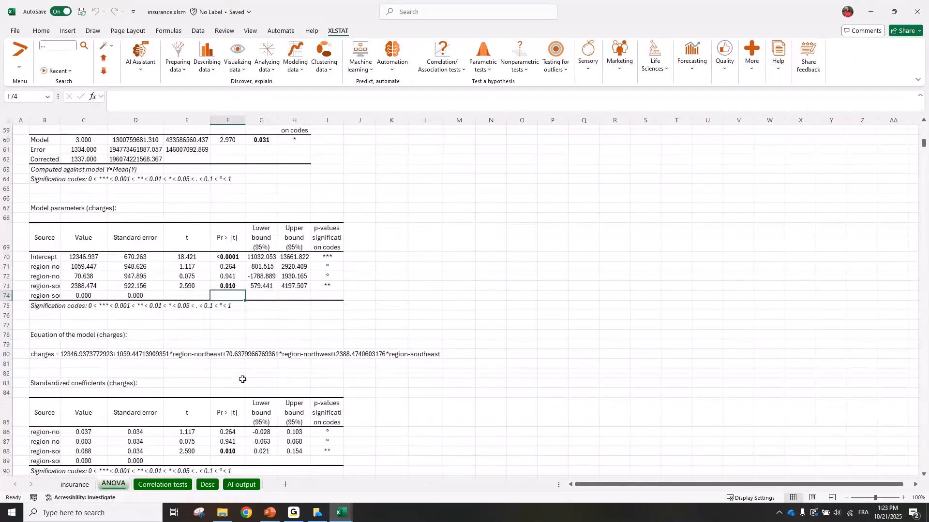
scroll(242, 379, down, 5)
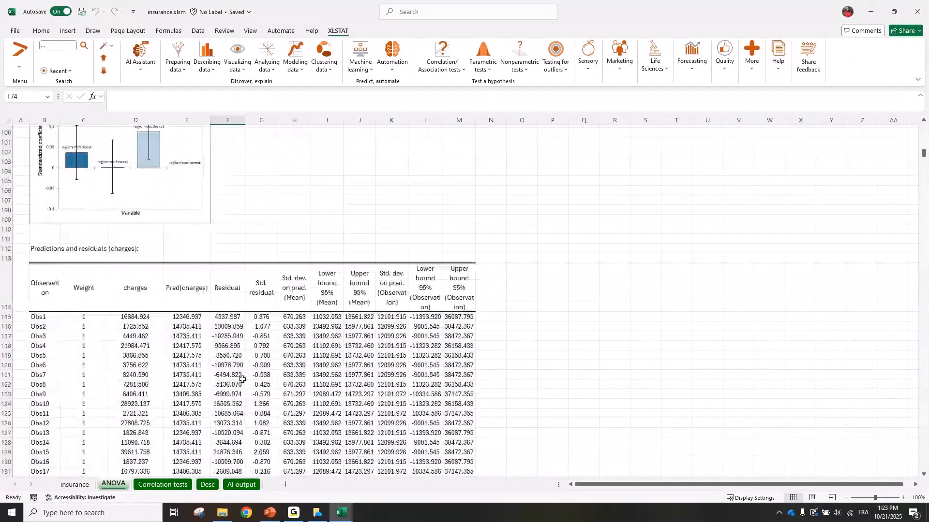
Enlarge the charges / Standardized coefficients chart so that its region labels and confidence intervals are easier to read.
scroll(242, 379, up, 4)
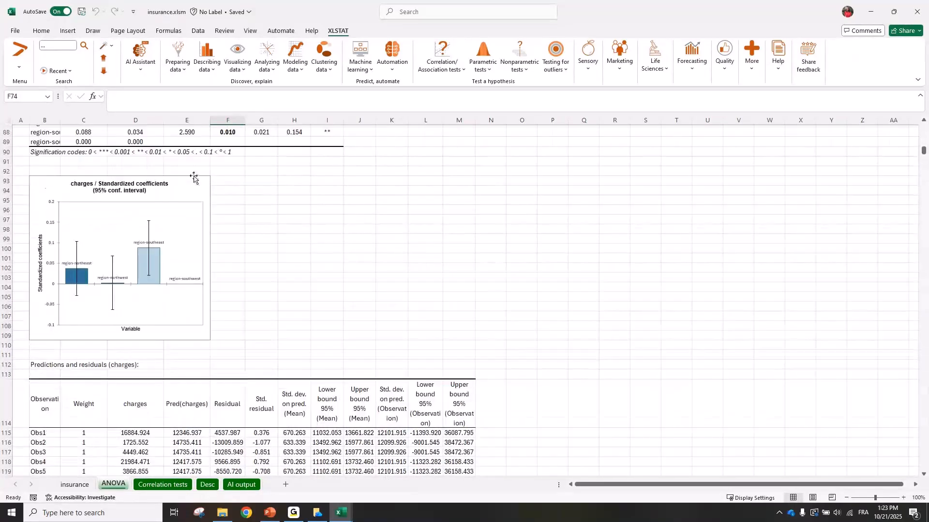
click(193, 178)
drag(210, 340, 332, 385)
click(187, 443)
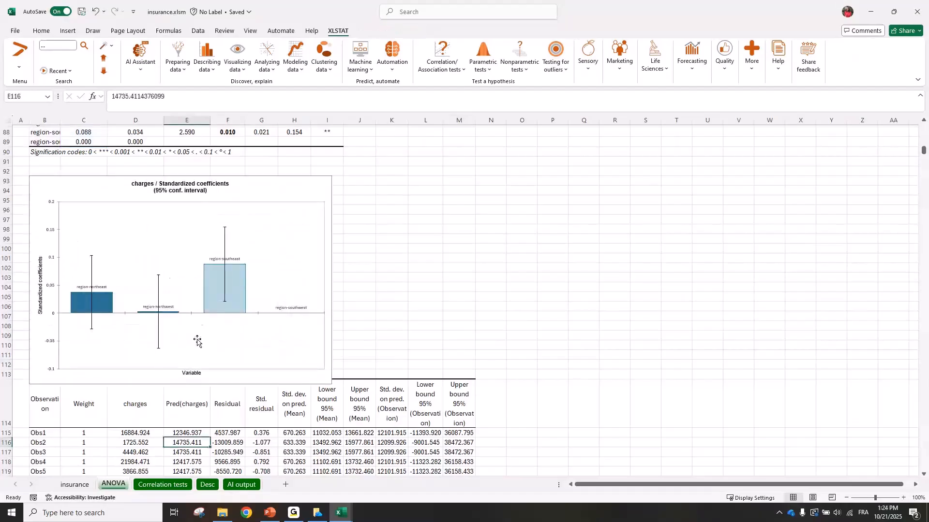
Go back over the standardized coefficients, model parameters and analysis of variance tables up to the goodness of fit statistics.
scroll(196, 341, up, 5)
scroll(197, 339, up, 1)
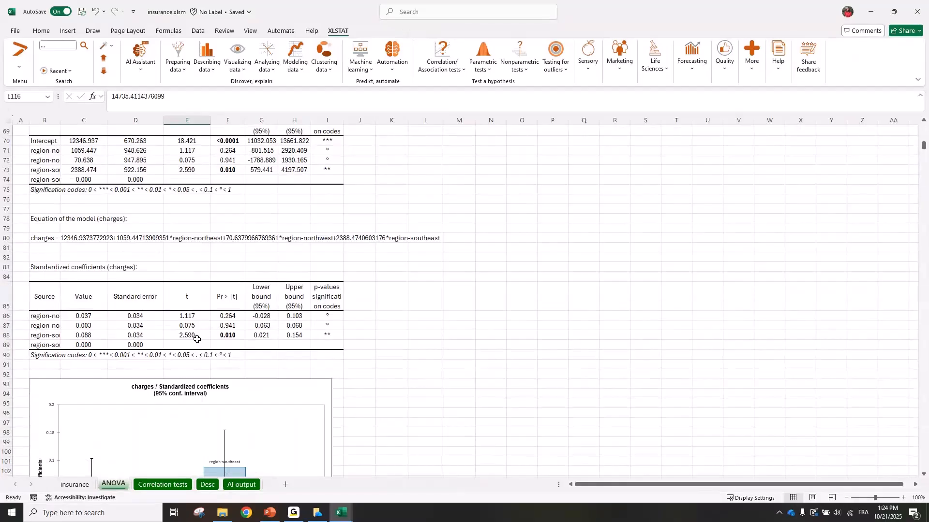
scroll(196, 339, up, 1)
scroll(197, 339, up, 2)
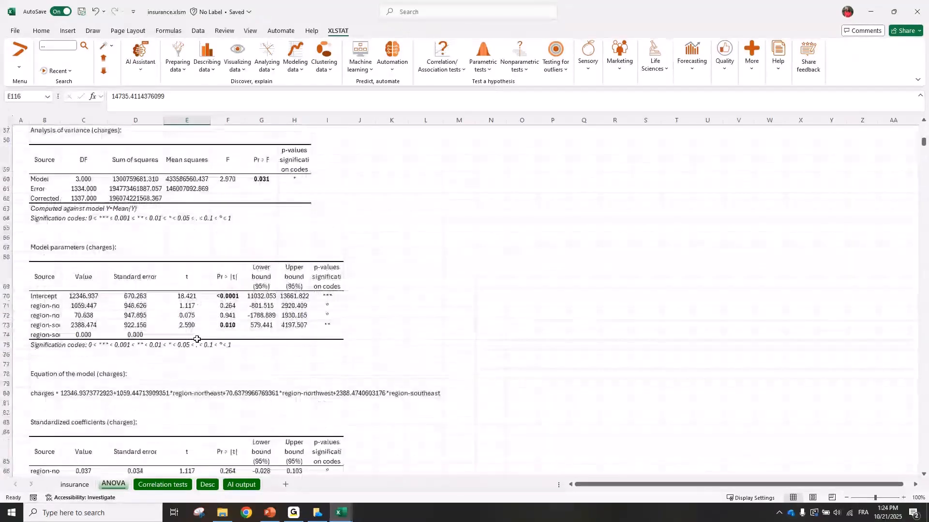
scroll(197, 339, up, 6)
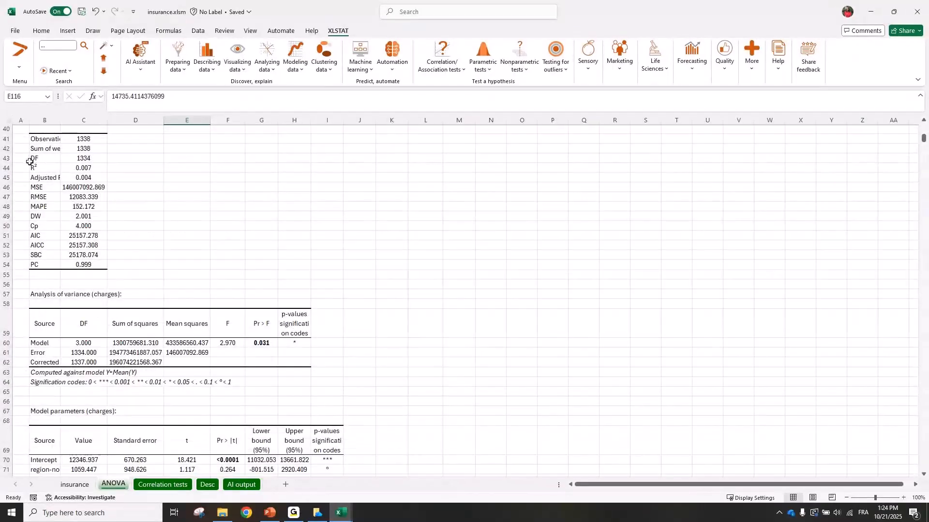
Review the goodness of fit statistics, analysis of variance and model parameters for charges, and return to the beginning of the ANOVA report.
click(6, 168)
click(192, 235)
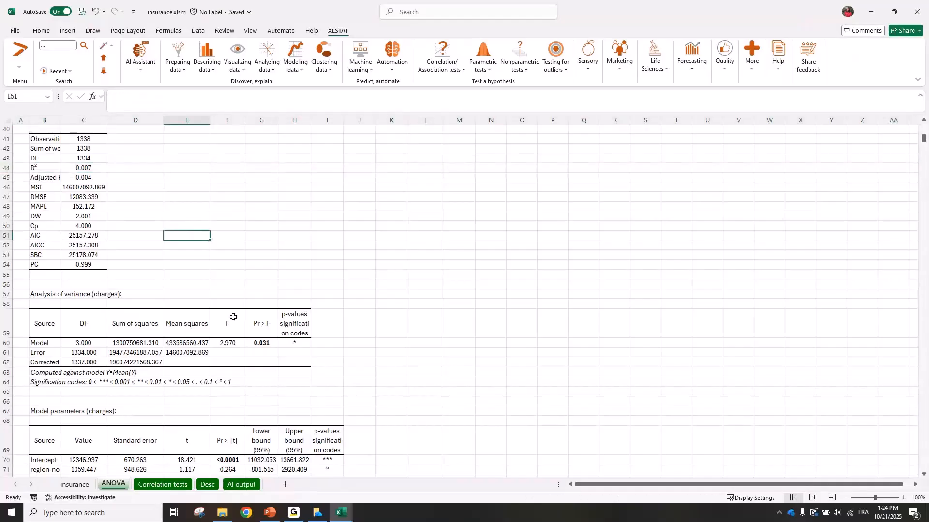
scroll(235, 321, up, 2)
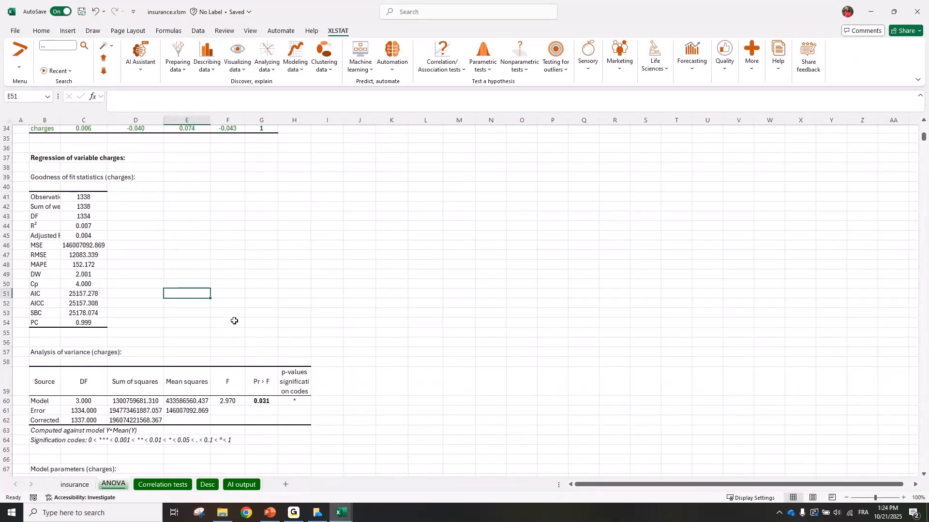
drag(47, 160, 92, 315)
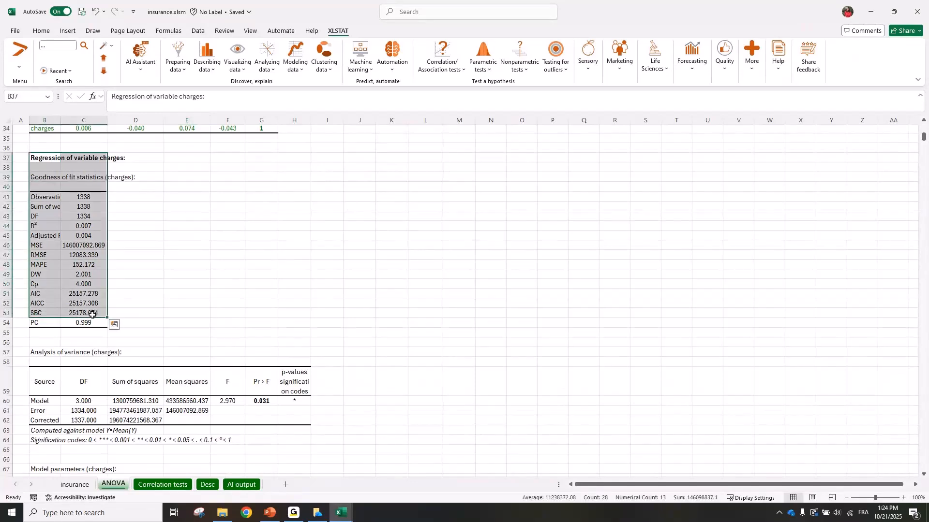
scroll(254, 336, down, 1)
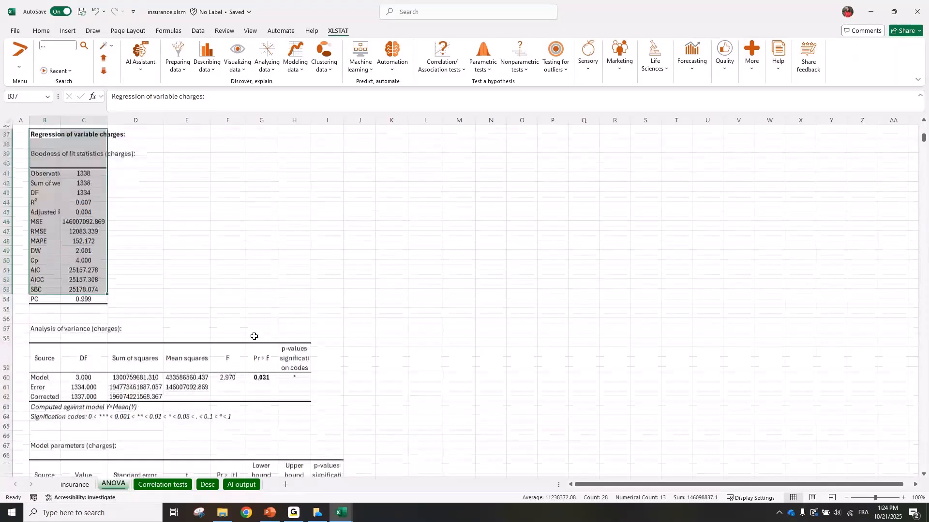
scroll(254, 337, down, 3)
click(245, 324)
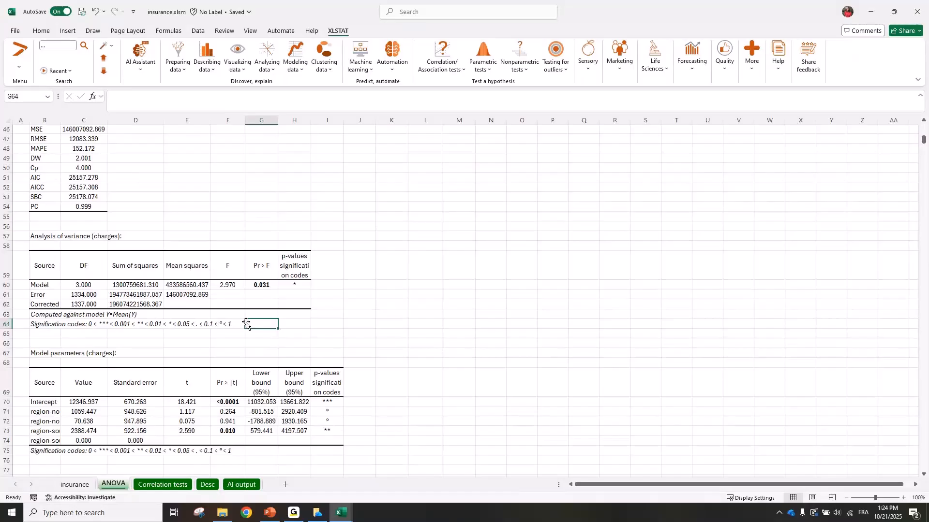
scroll(245, 324, up, 15)
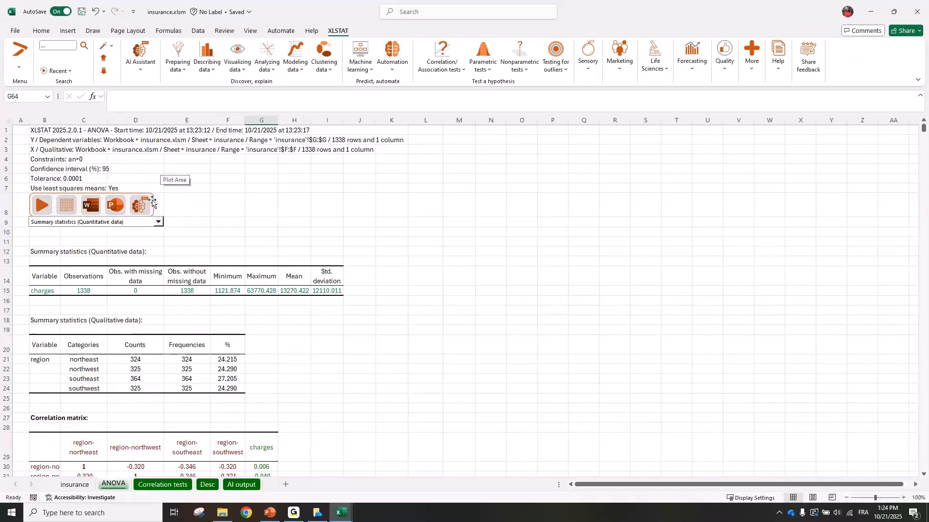
click(237, 205)
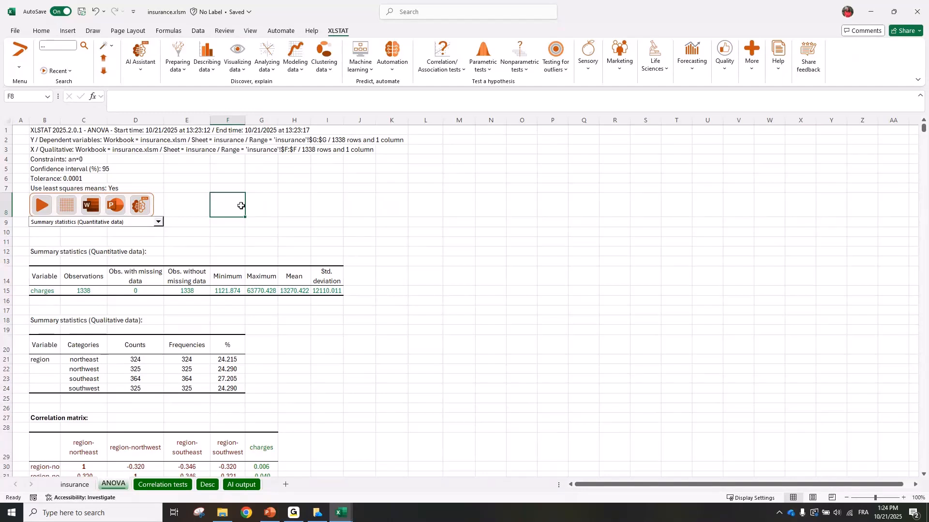
On the AI output sheet, review the results offered by Explain my results with all of them selected, and close it without running the interpretation.
click(247, 485)
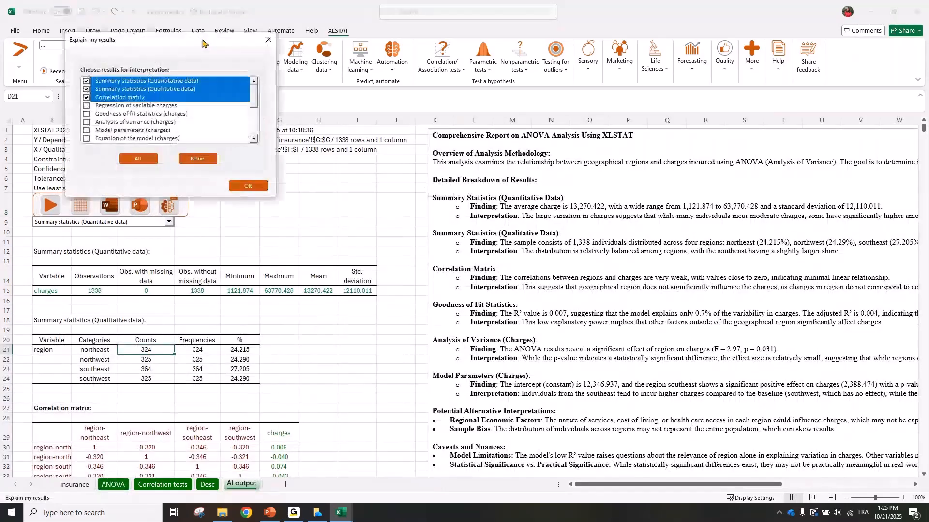
drag(203, 43, 409, 167)
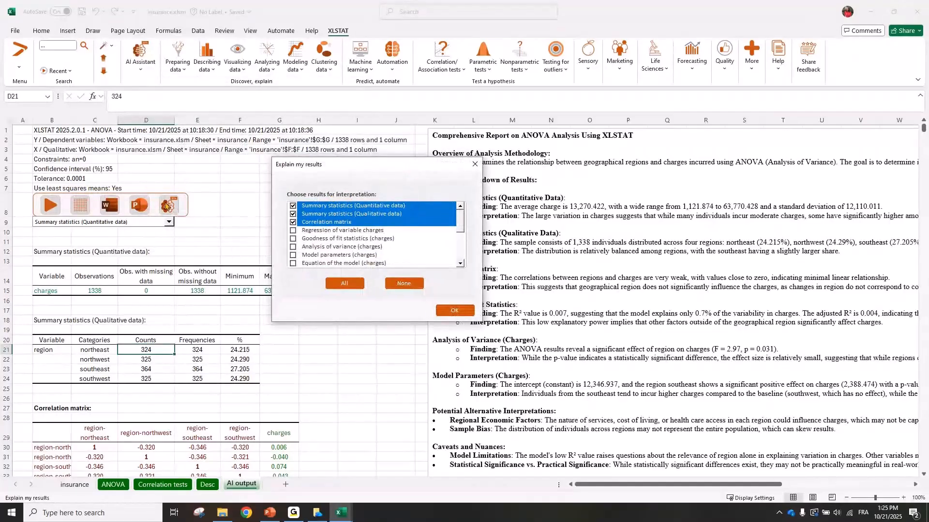
click(344, 284)
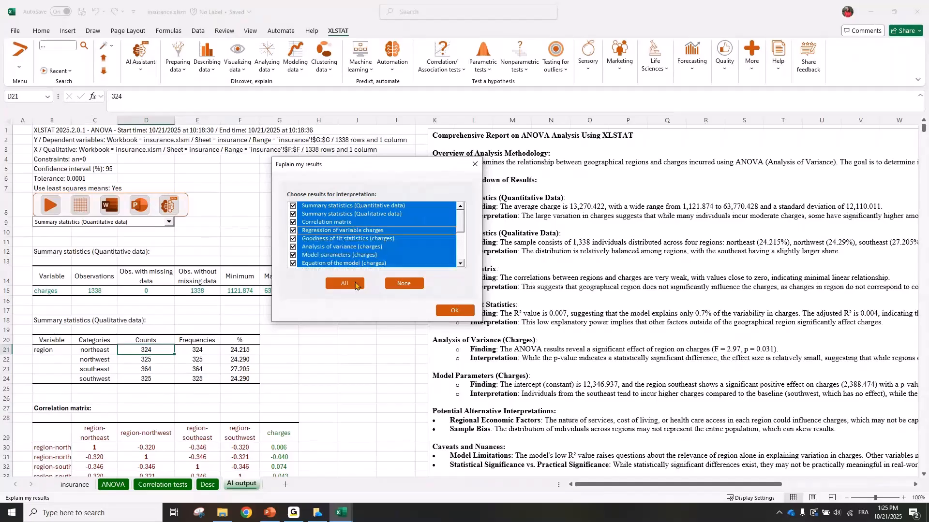
drag(462, 227, 461, 266)
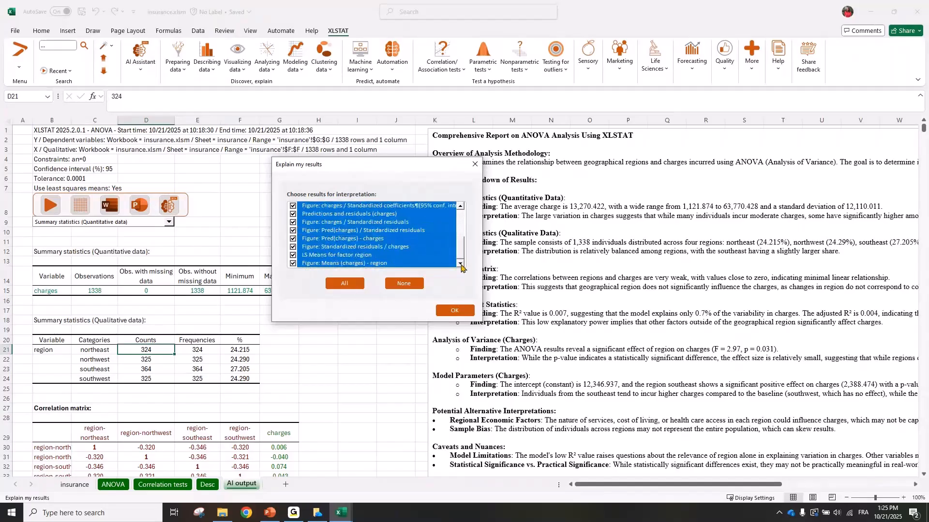
scroll(310, 211, up, 5)
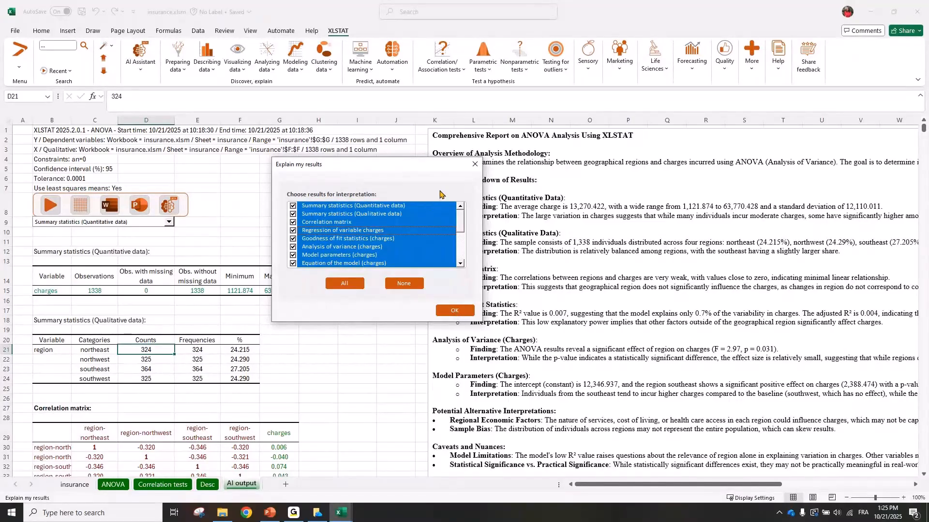
click(474, 164)
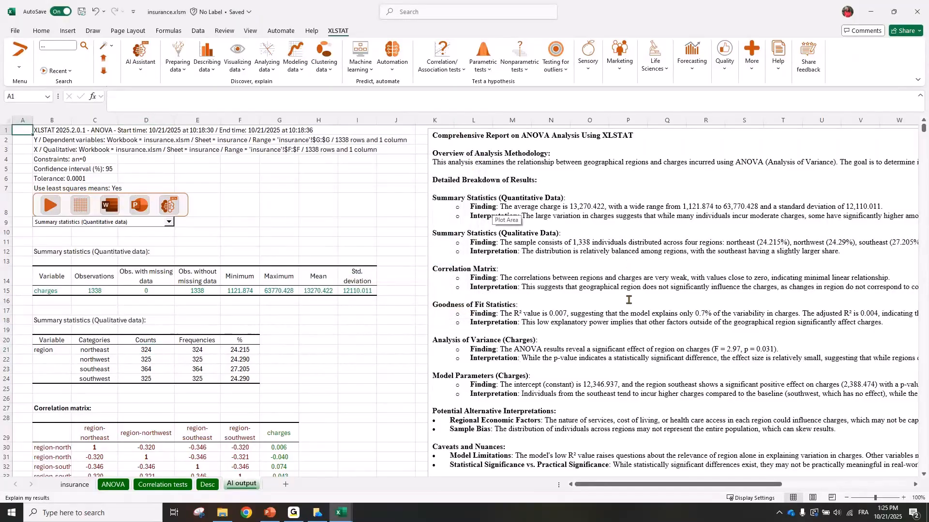
Read the methodology overview and the summary statistics sections of the comprehensive ANOVA report on the AI output sheet.
drag(621, 485, 661, 485)
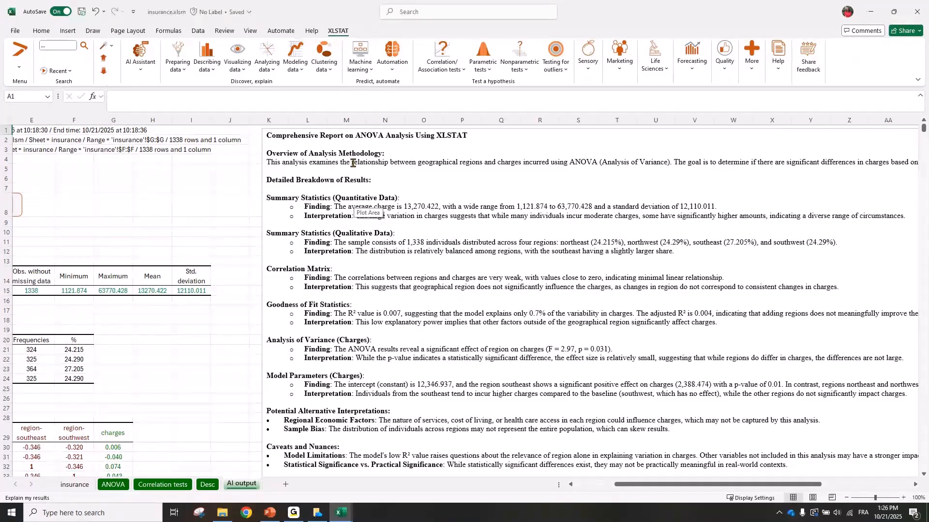
drag(266, 152, 750, 163)
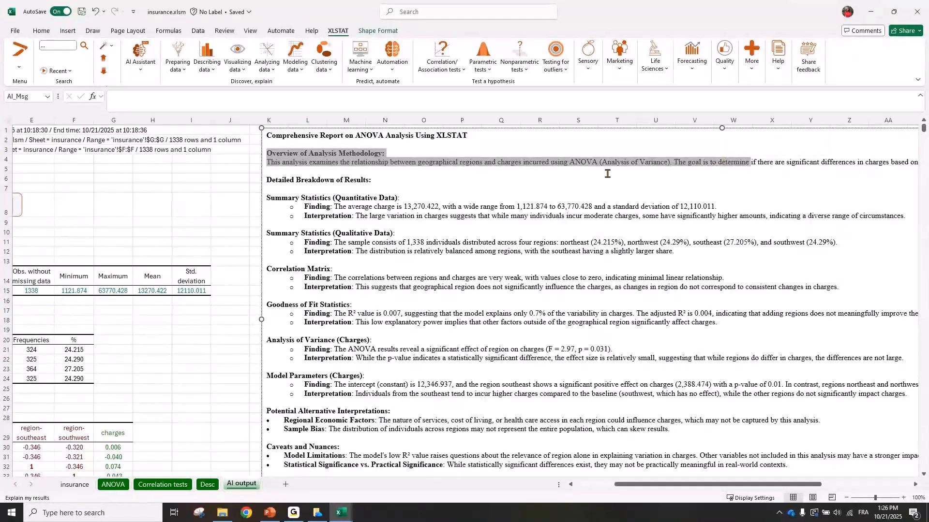
click(684, 179)
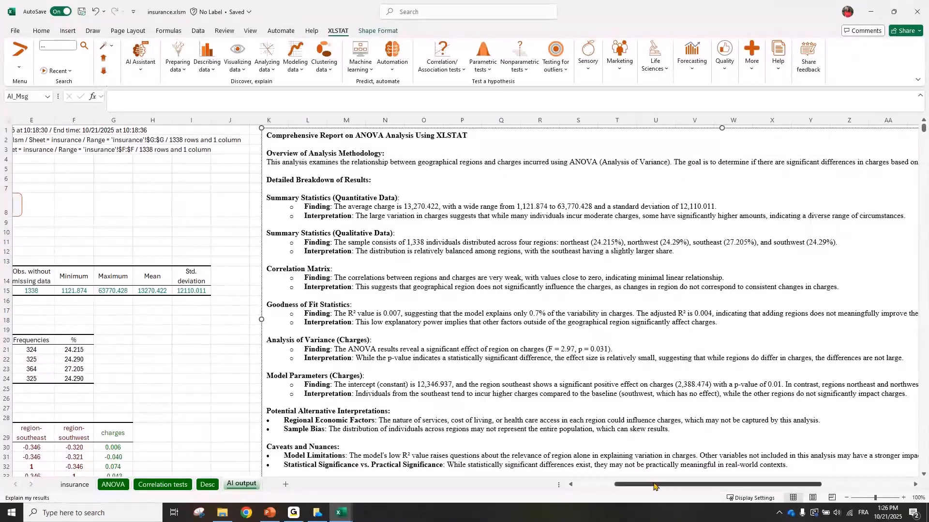
drag(657, 485, 693, 486)
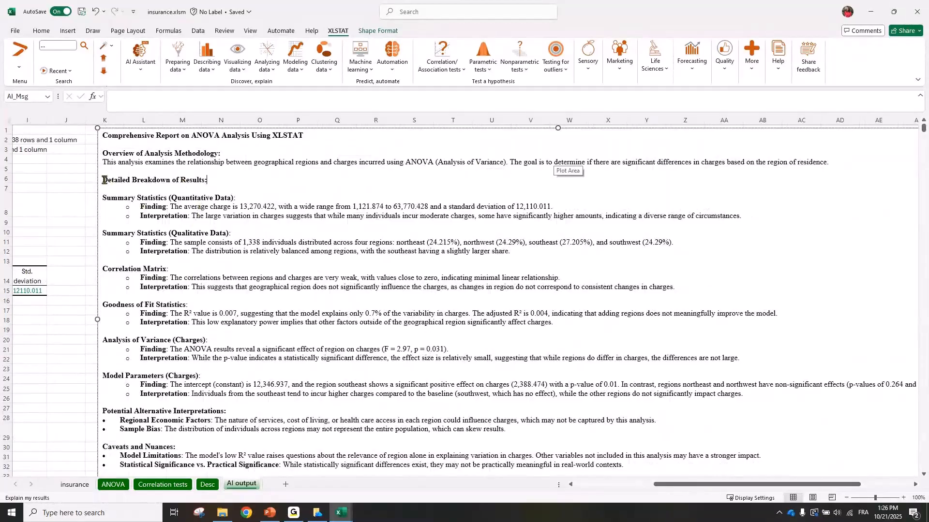
drag(103, 181, 258, 270)
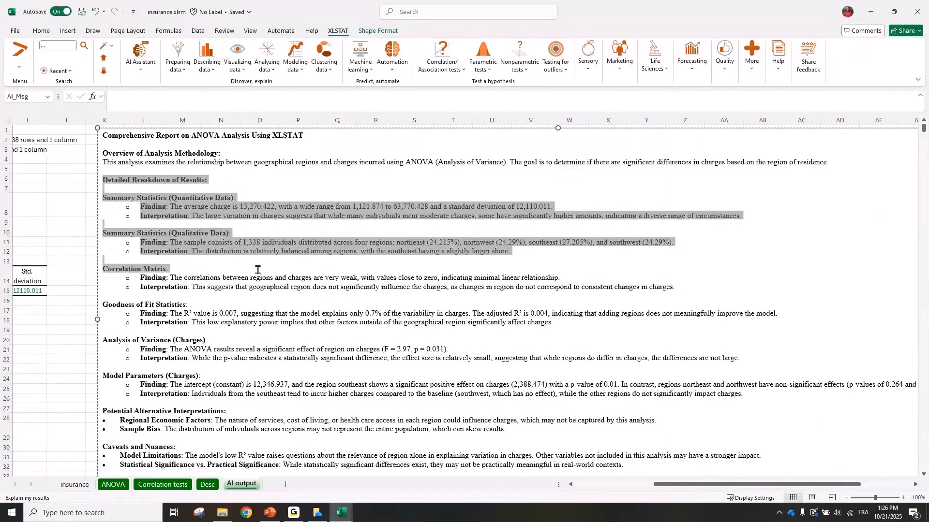
click(266, 299)
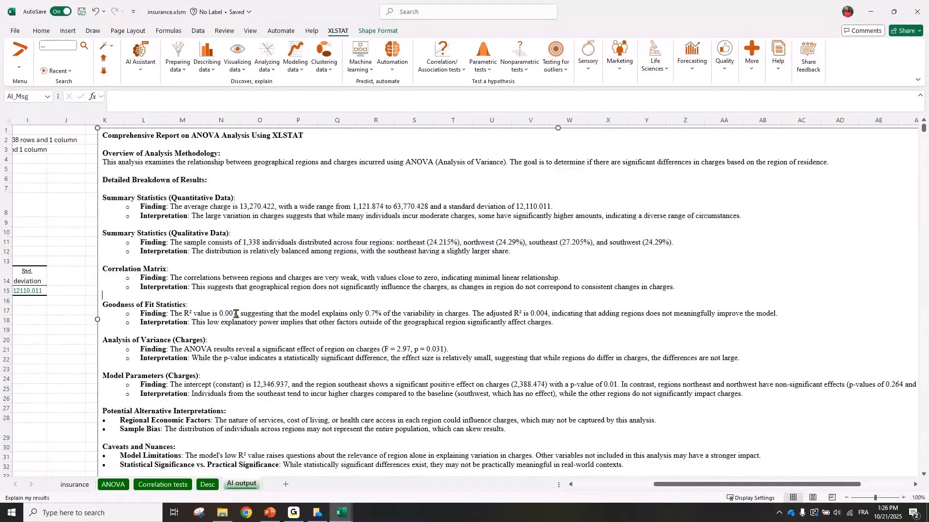
scroll(235, 314, down, 3)
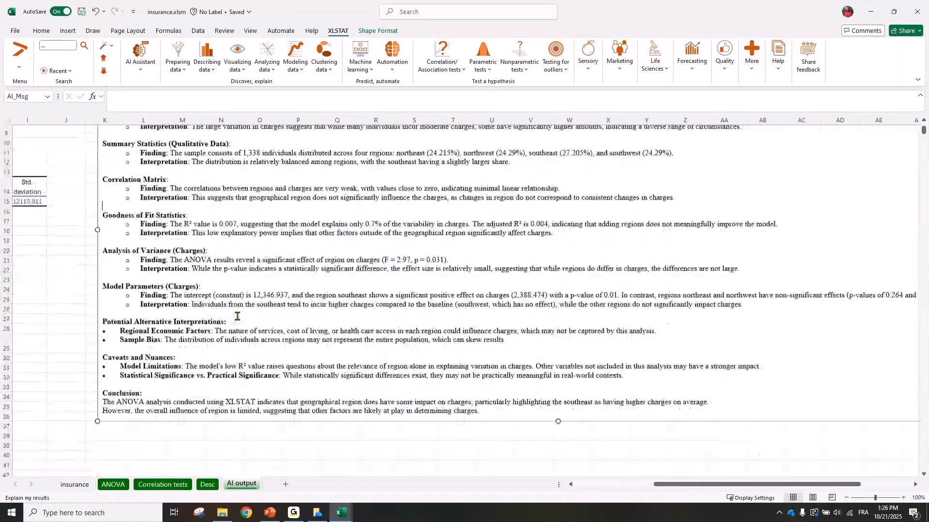
Examine the report's goodness of fit finding, analysis of variance finding and conclusion.
drag(141, 228, 785, 228)
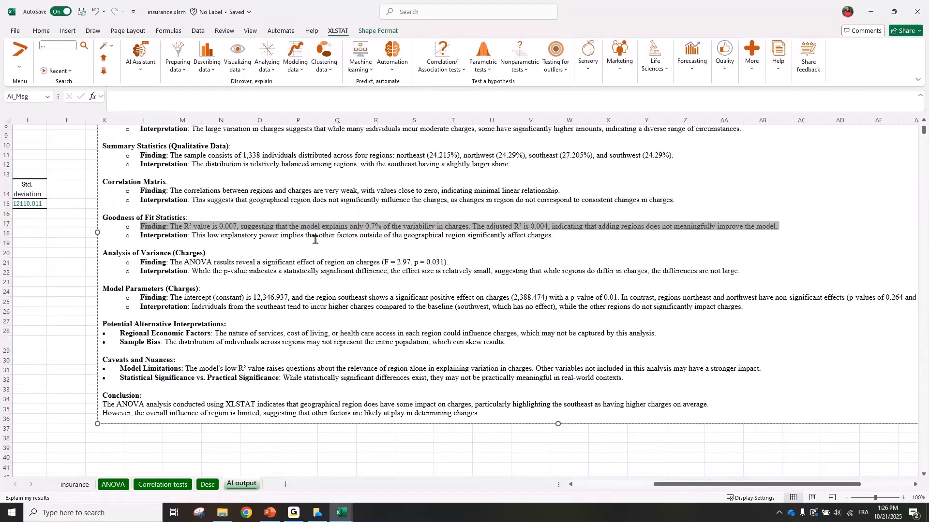
click(265, 243)
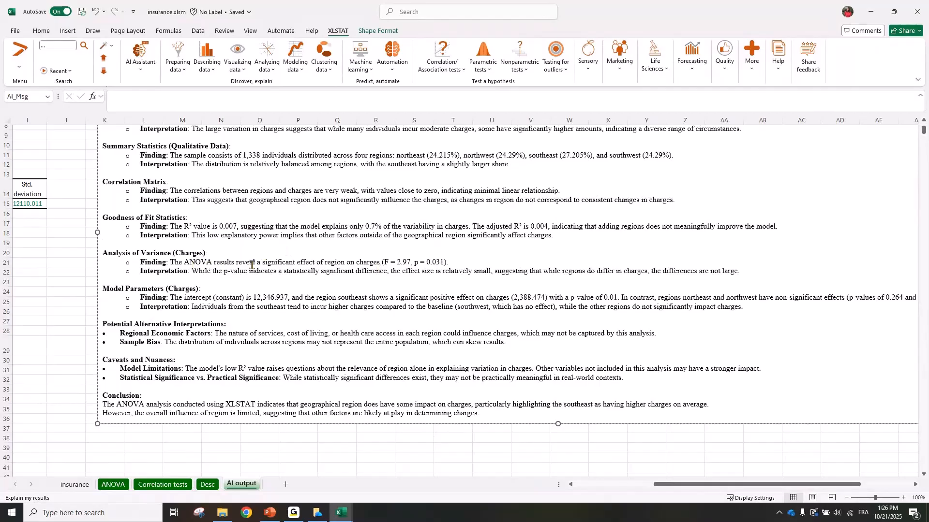
drag(214, 262, 312, 263)
click(253, 301)
drag(102, 404, 503, 415)
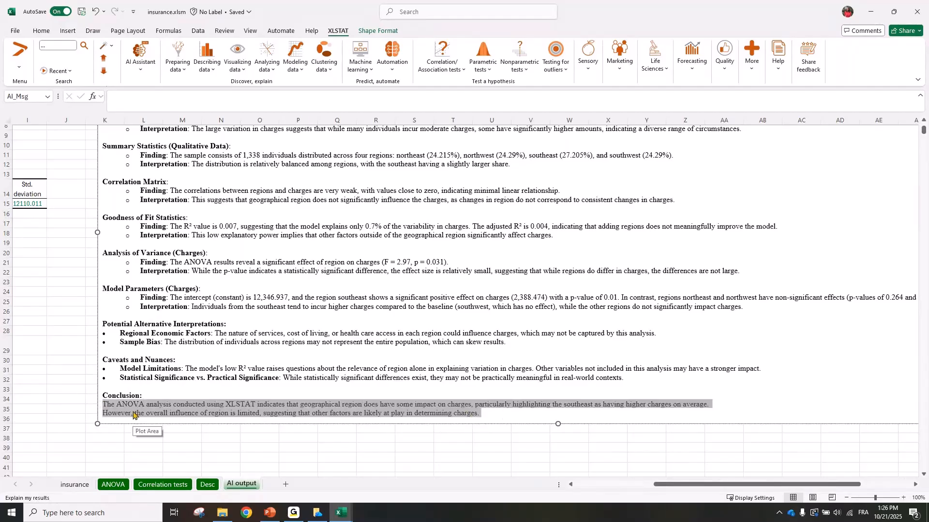
click(322, 414)
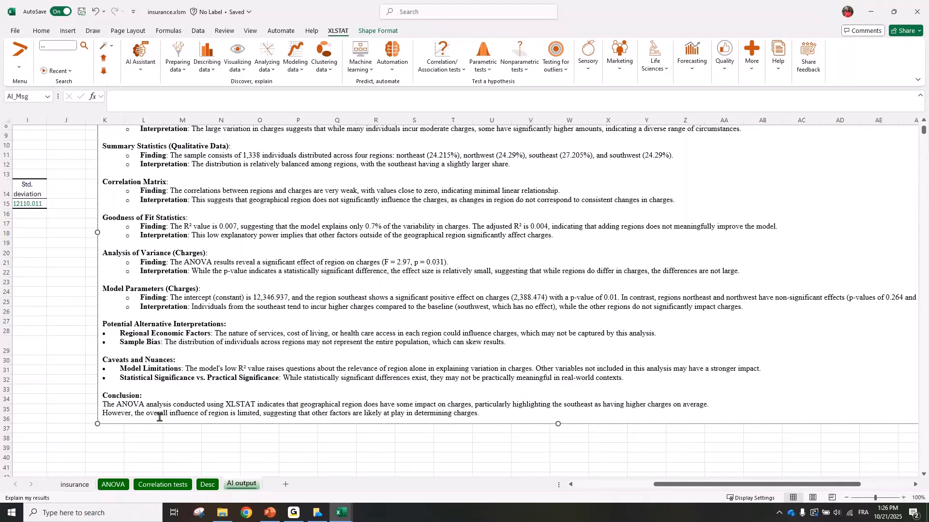
drag(159, 417, 464, 414)
click(265, 413)
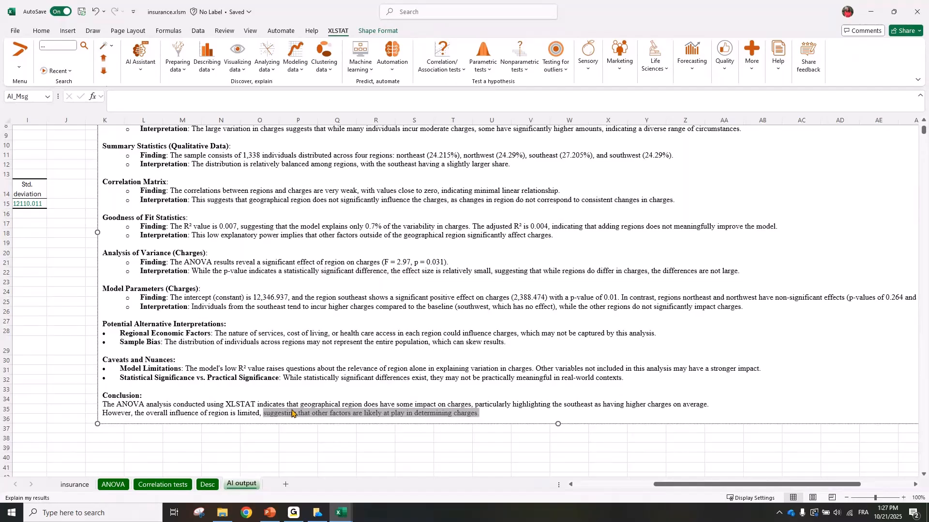
click(328, 405)
click(348, 446)
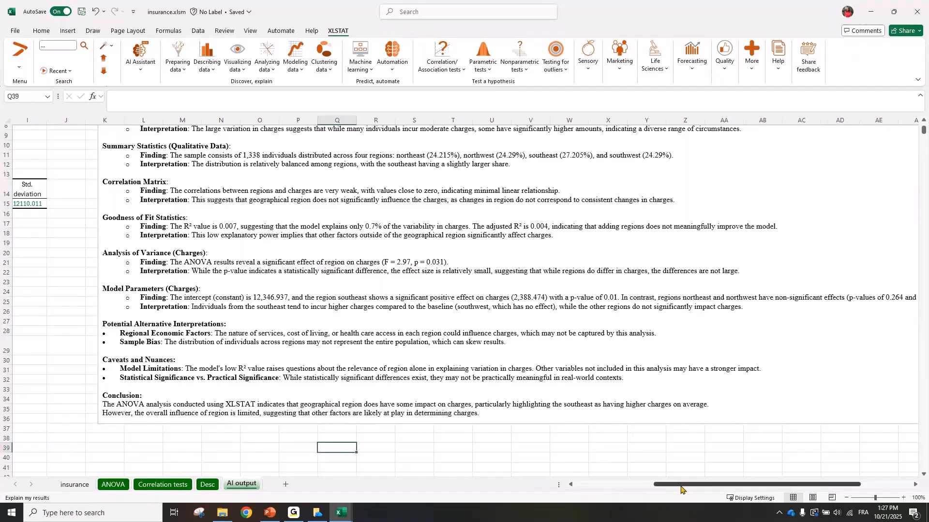
drag(680, 488, 112, 462)
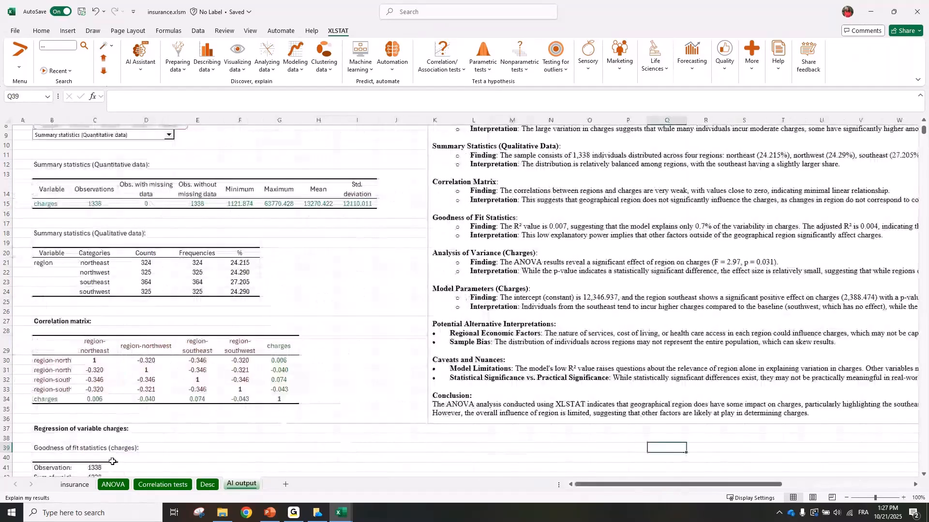
Start an ANOVA on the insurance sheet with the charges column (G) as the quantitative dependent variable.
click(74, 485)
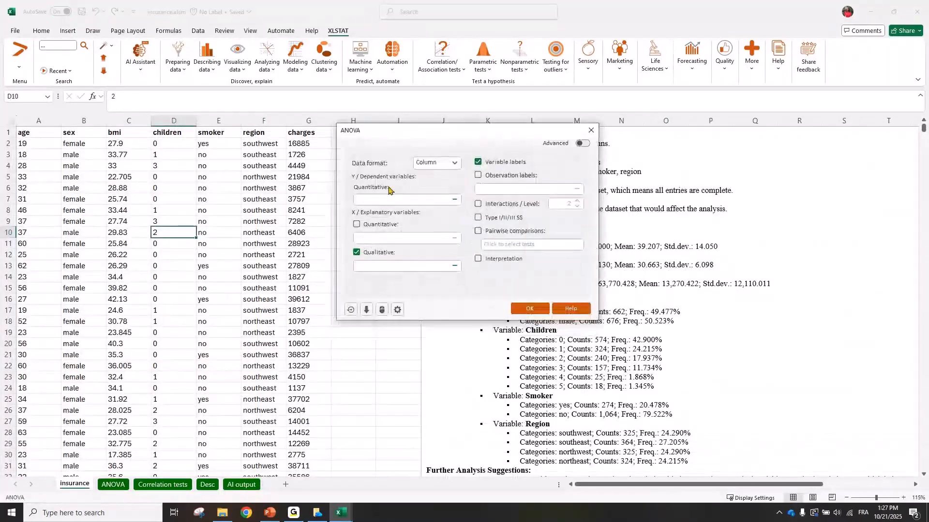
click(386, 198)
click(299, 121)
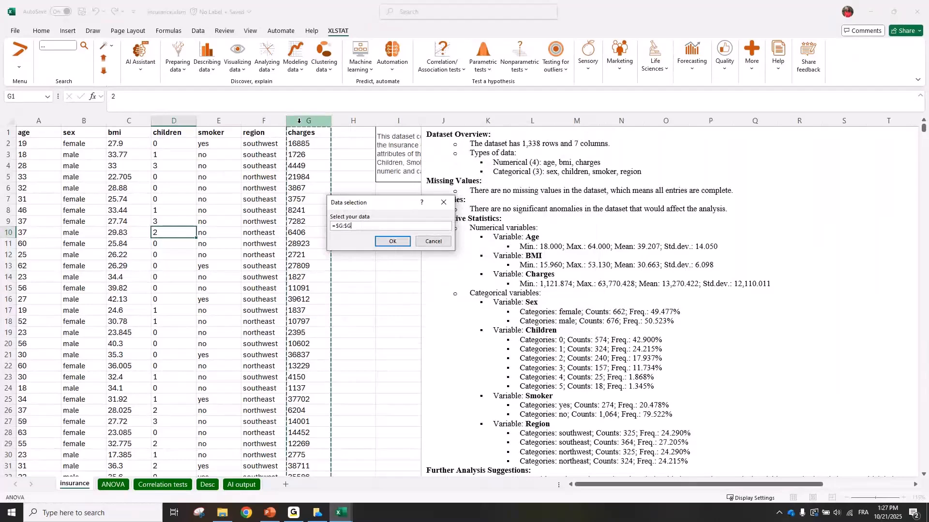
click(393, 241)
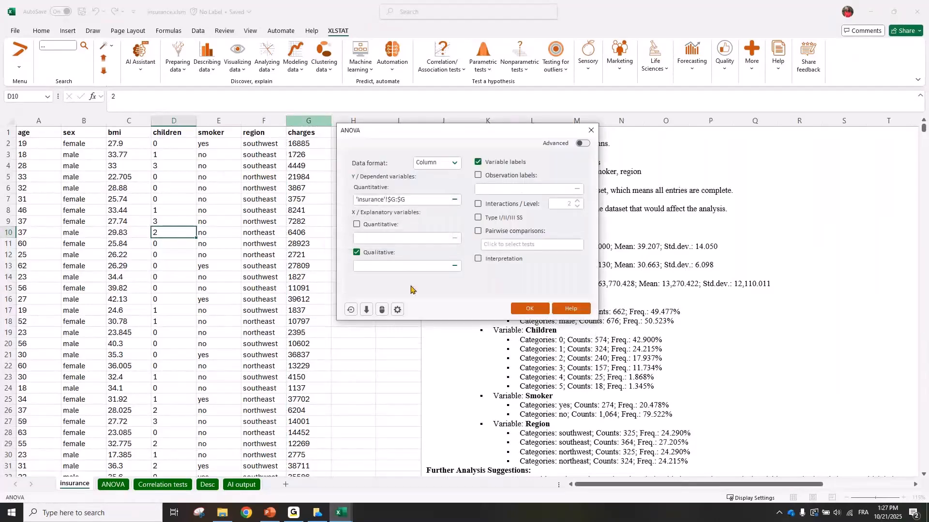
Set the region, smoker and sex columns (F, E, B) as the qualitative explanatory variables.
click(392, 269)
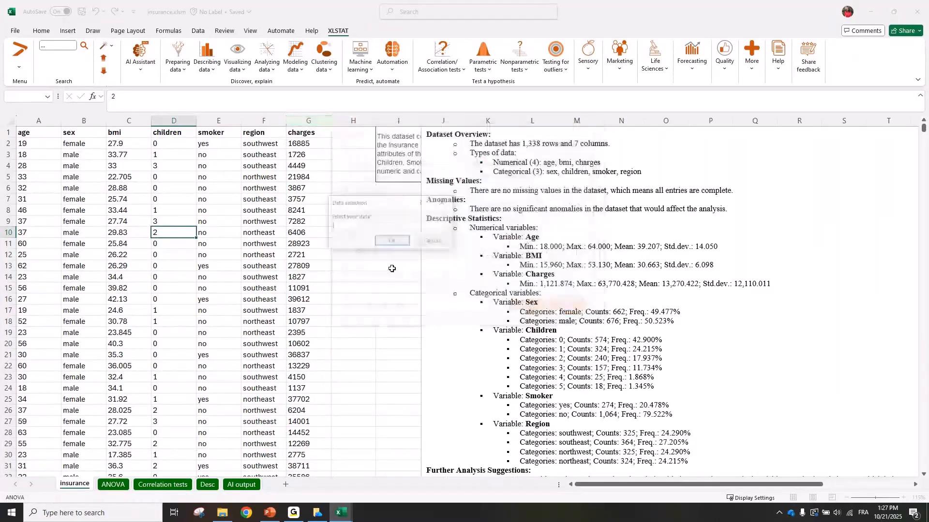
click(264, 121)
ctrl+click(218, 121)
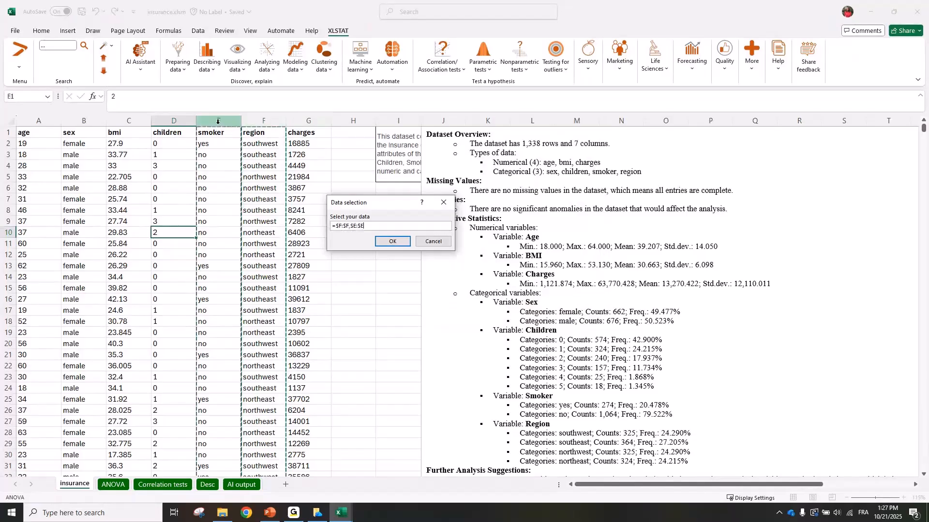
ctrl+click(81, 120)
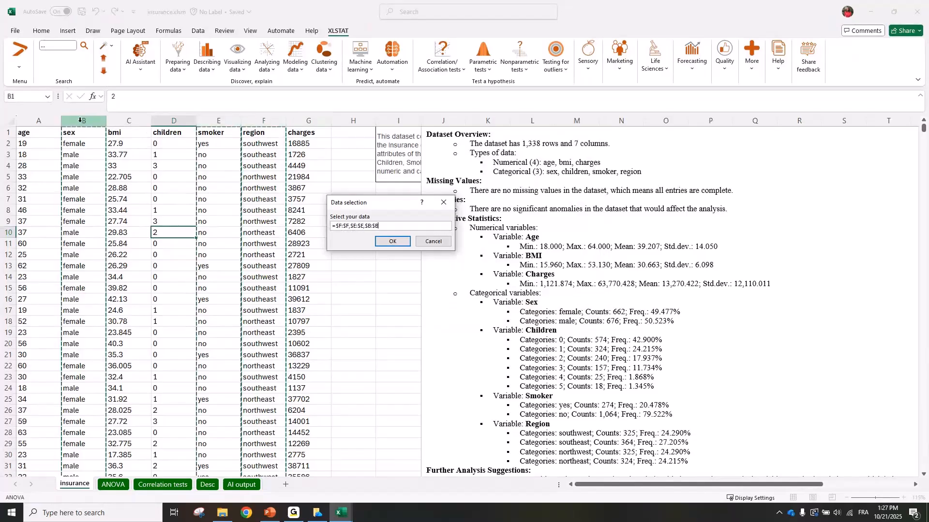
click(392, 241)
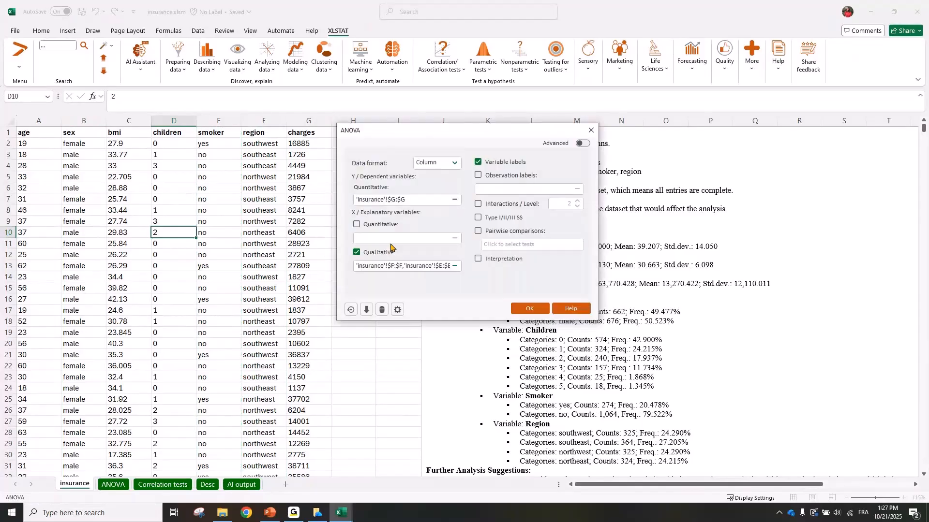
Enable quantitative explanatory variables and assign the age, bmi and children columns (A, C, D).
click(380, 224)
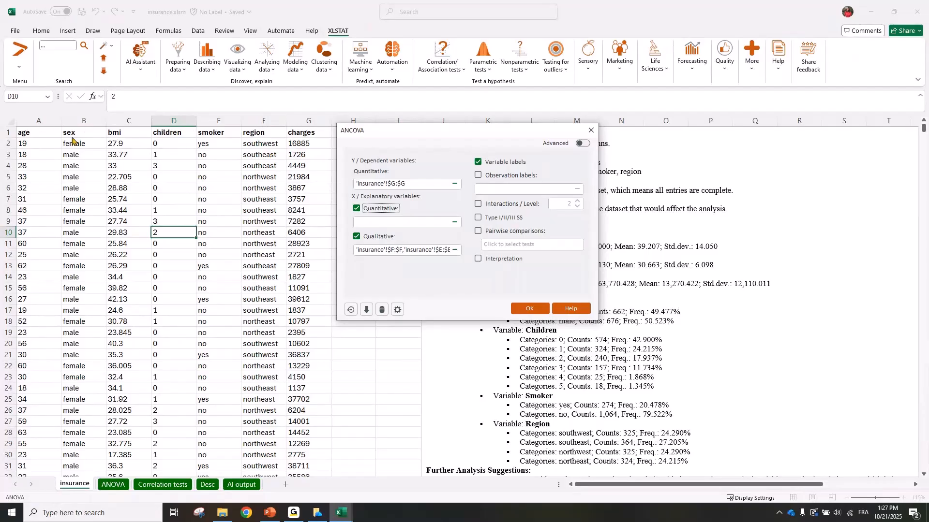
click(382, 222)
click(37, 121)
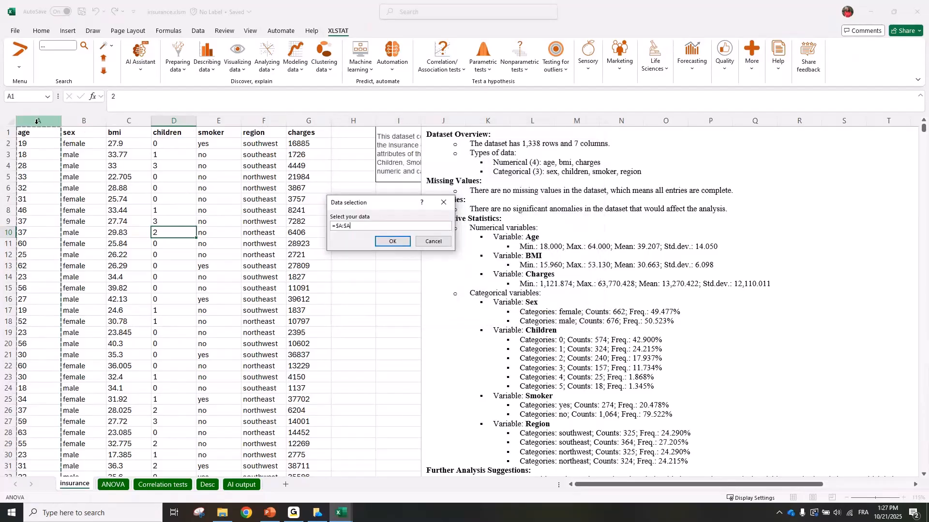
ctrl+click(129, 120)
ctrl+click(173, 120)
click(392, 241)
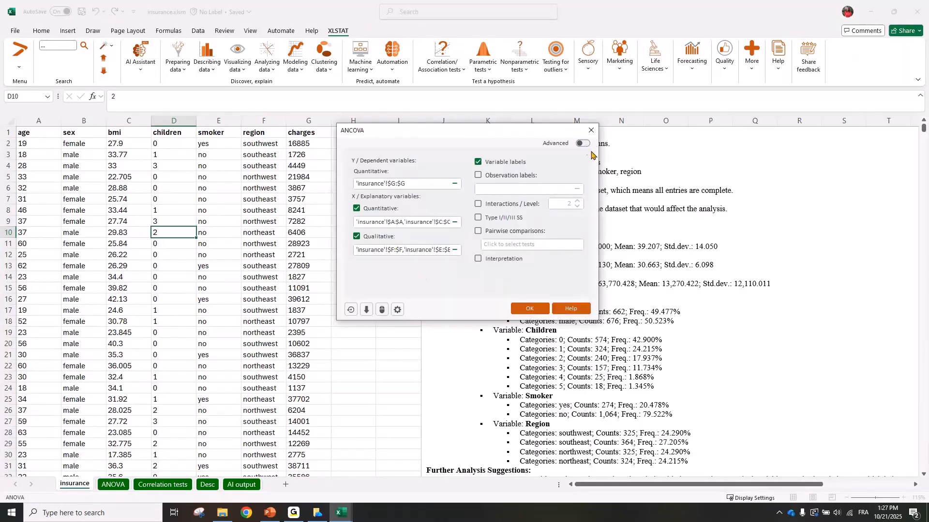
Turn on the advanced settings and enable model selection with the Stepwise method.
click(585, 144)
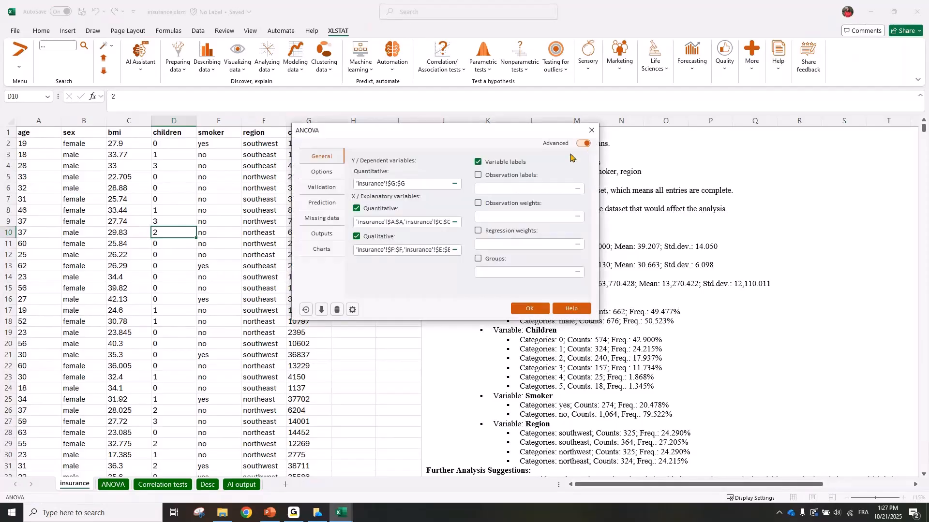
click(321, 175)
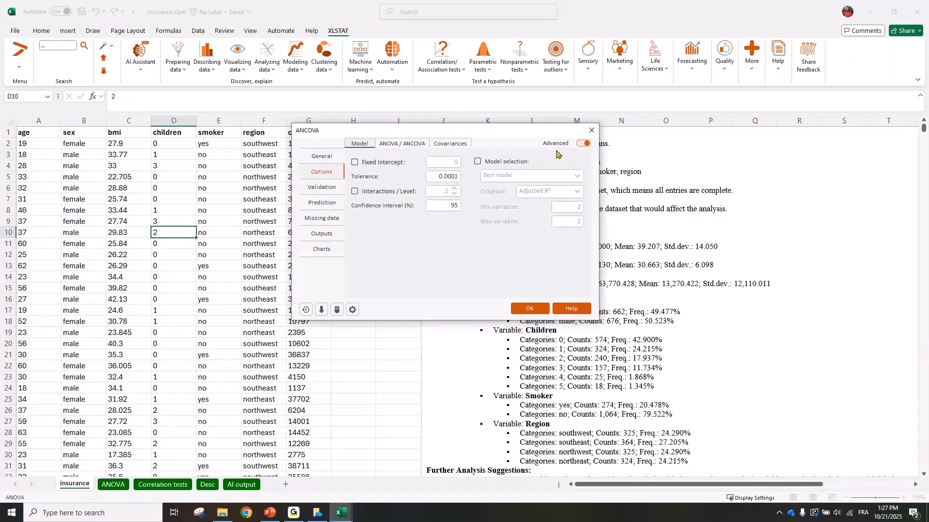
click(512, 162)
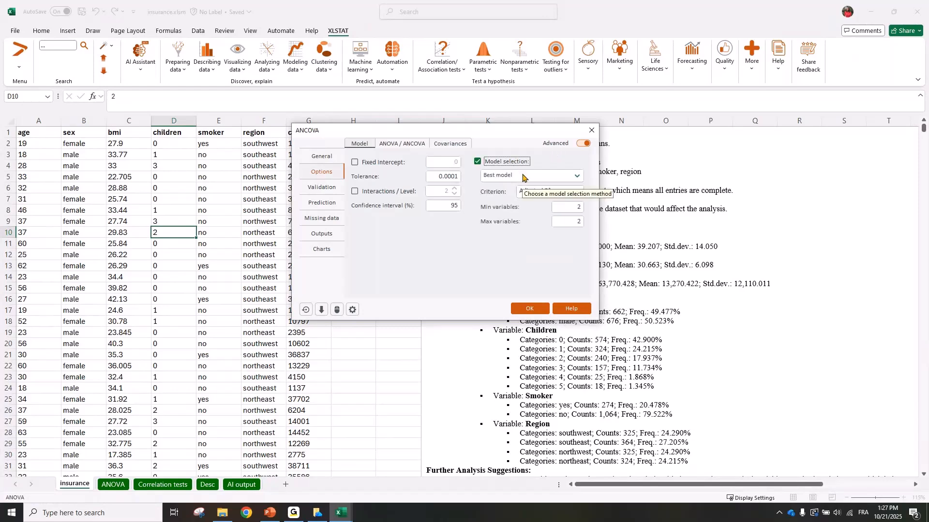
click(522, 176)
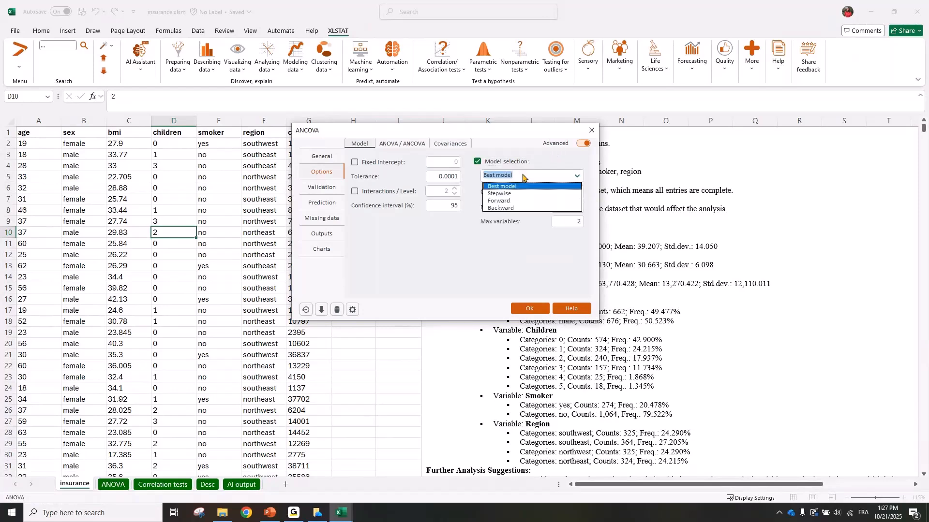
click(527, 193)
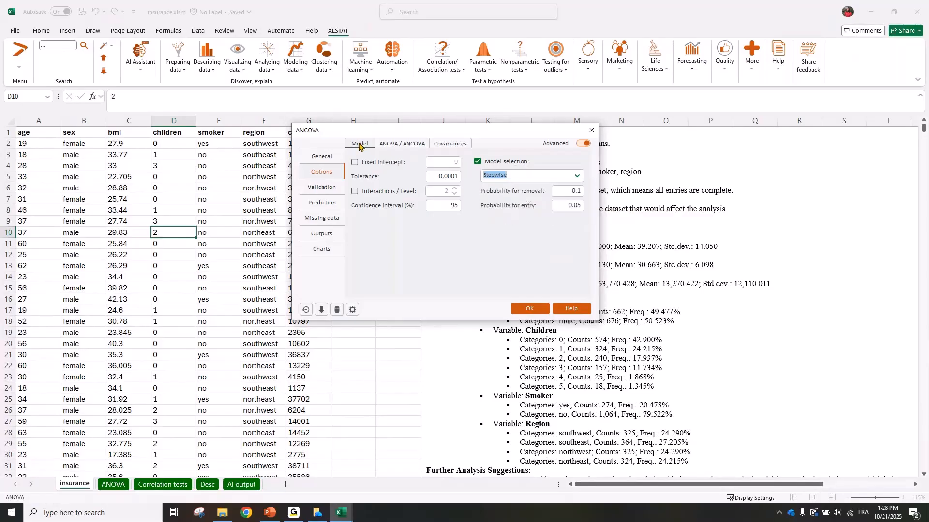
Review the general ANCOVA variable settings and close the dialog without running the analysis.
click(321, 155)
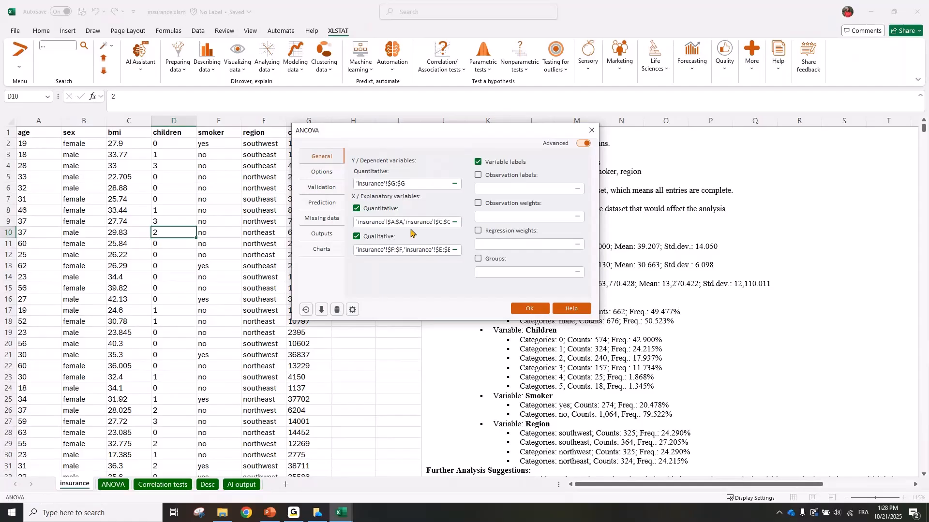
drag(397, 134, 424, 145)
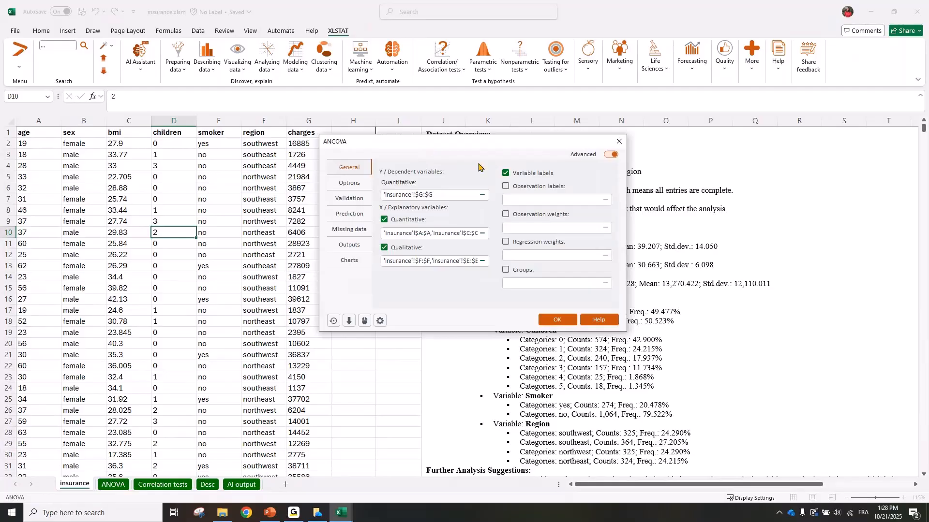
click(620, 142)
click(283, 165)
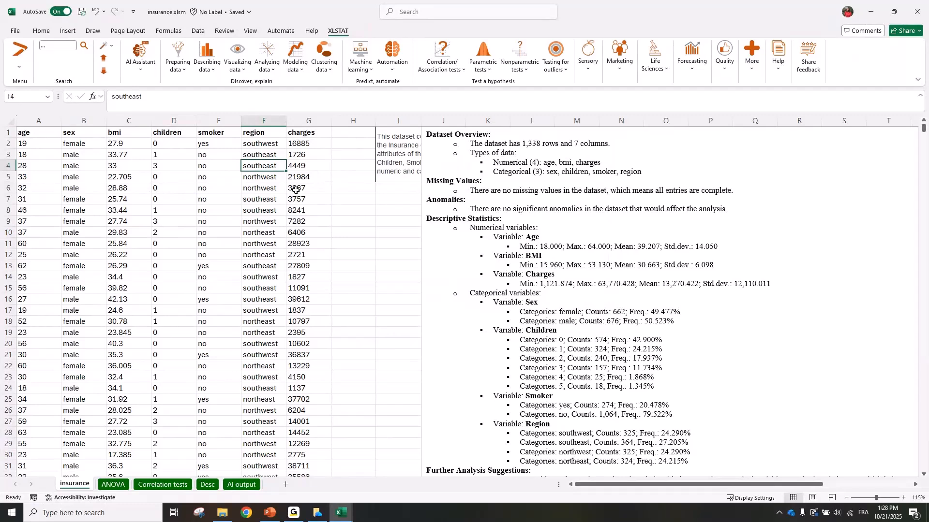
click(208, 67)
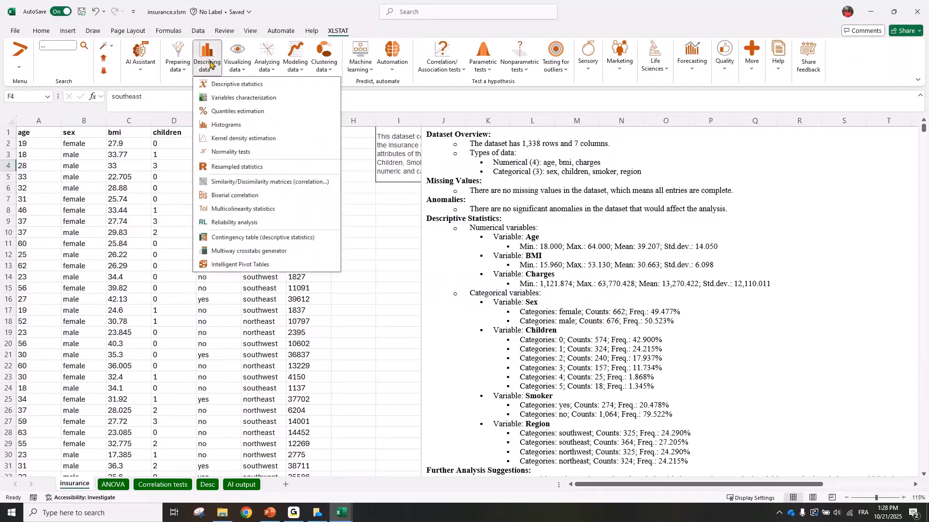
click(247, 62)
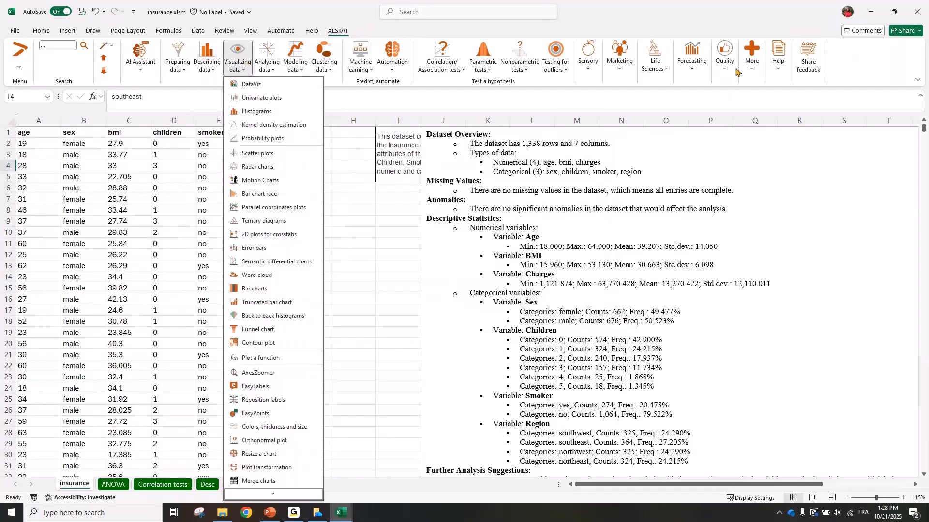
click(751, 58)
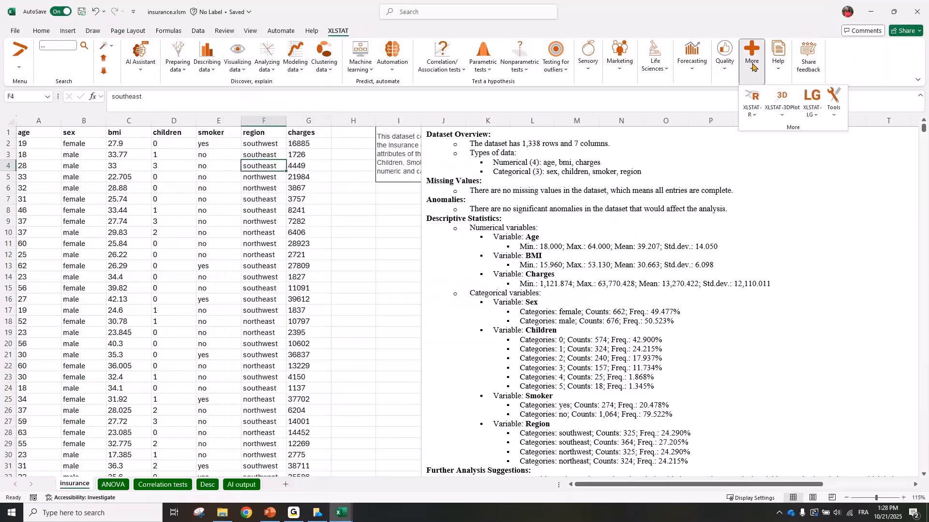
Open the guided first-analysis assistant, check its Standard and Advanced levels, and launch the ANOVA tutorial from the Essentials level.
click(778, 62)
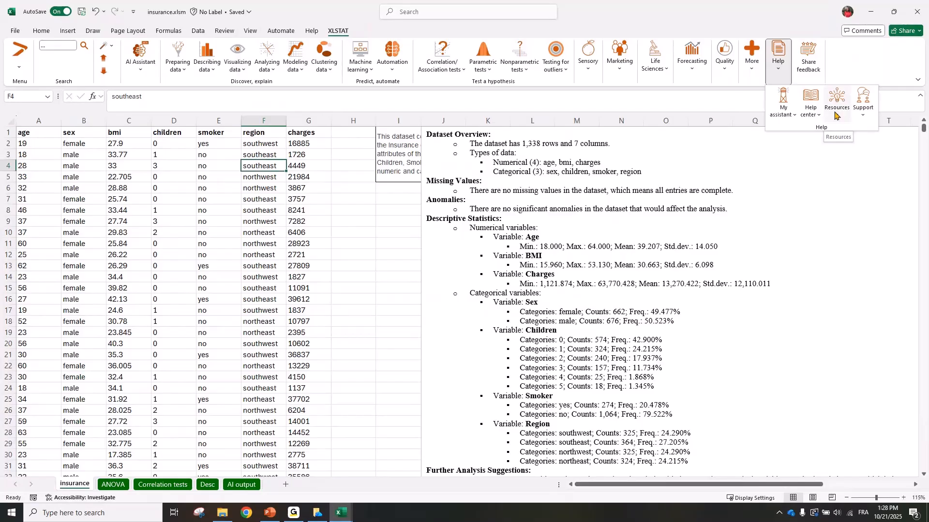
click(782, 106)
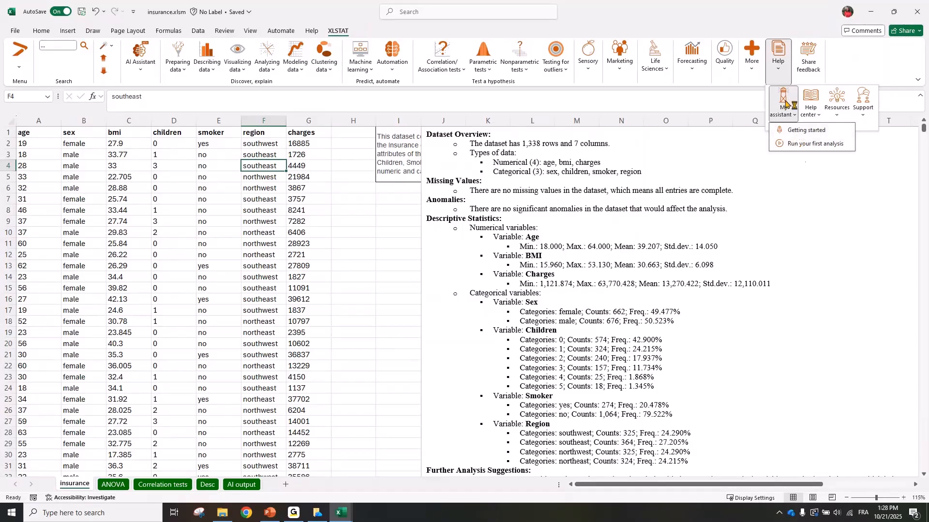
click(793, 144)
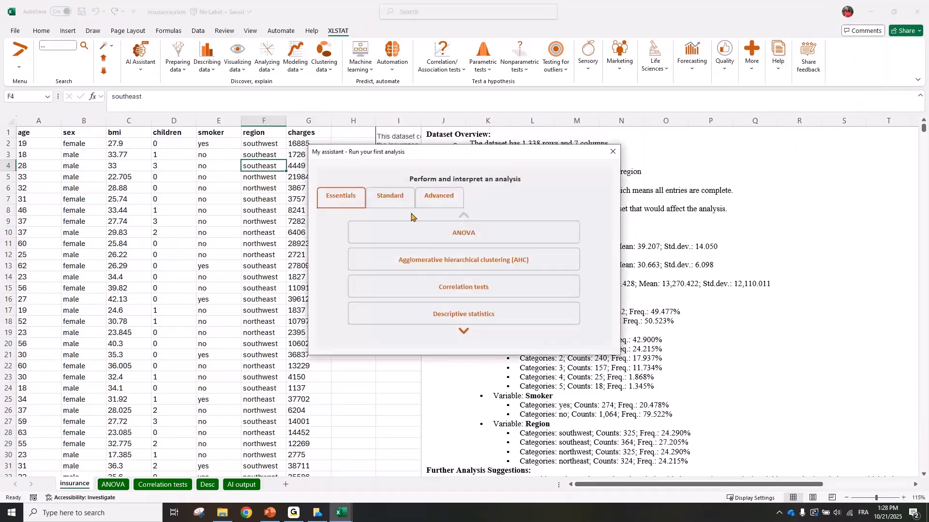
click(387, 198)
click(427, 200)
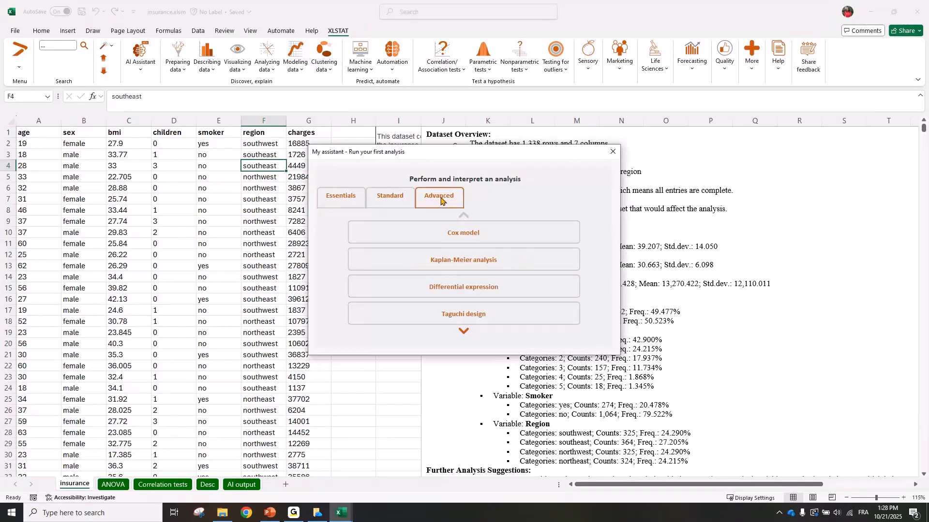
click(354, 198)
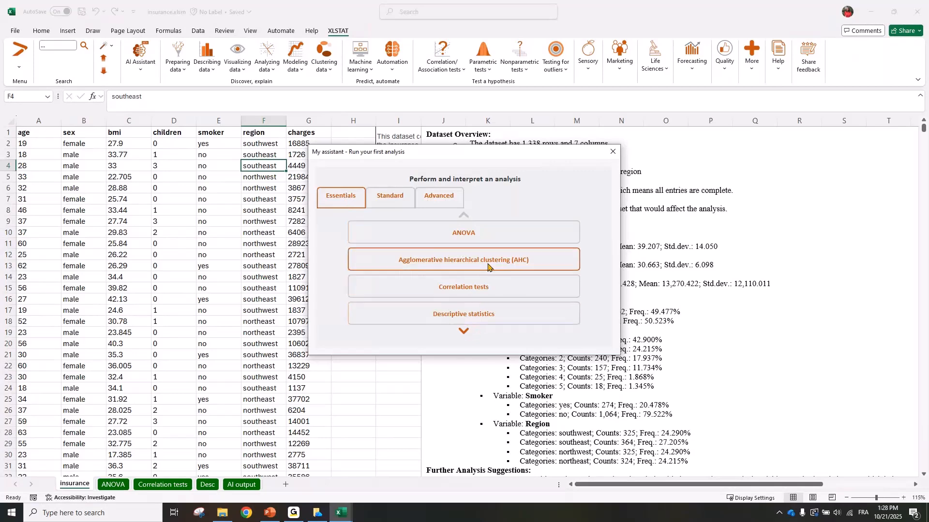
click(463, 236)
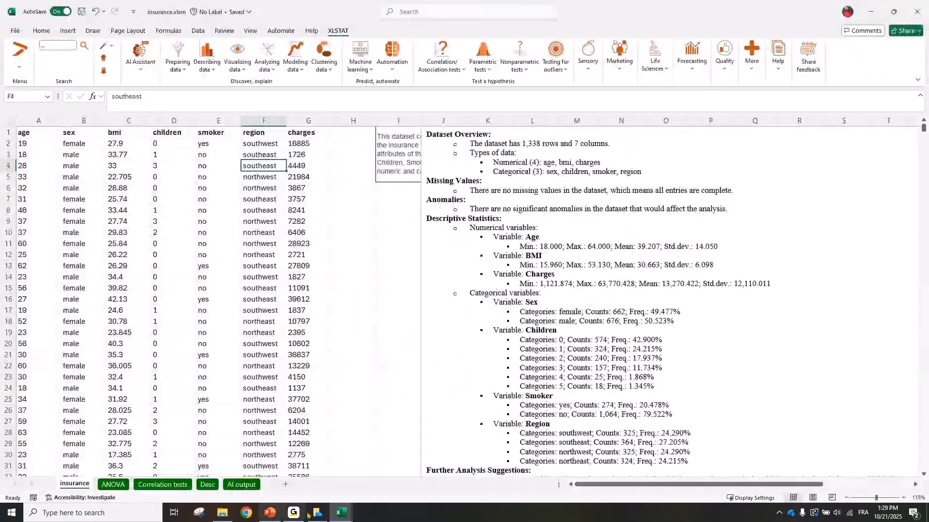
Switch to the tutoANOen.xlsm workbook and go through the one-way ANOVA tutorial pages up to the ANOVA results.
mouse_move(341, 512)
click(401, 491)
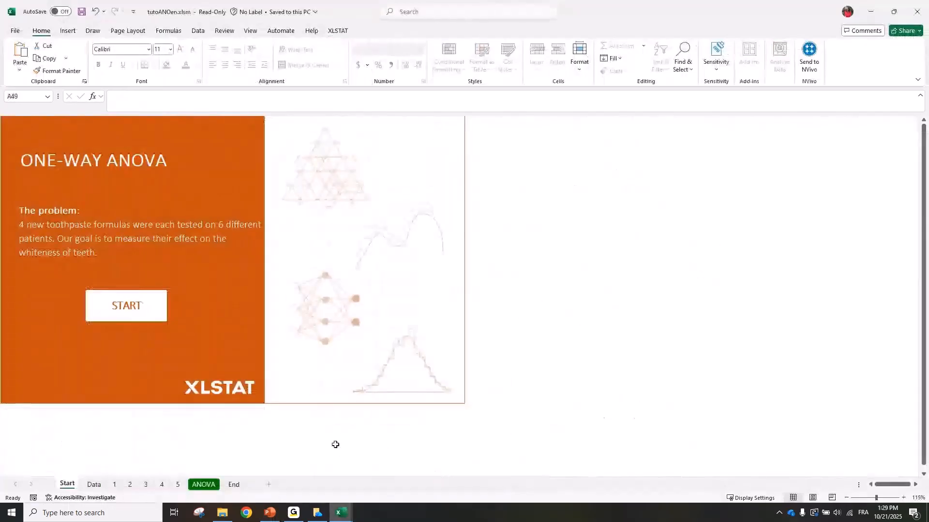
click(333, 444)
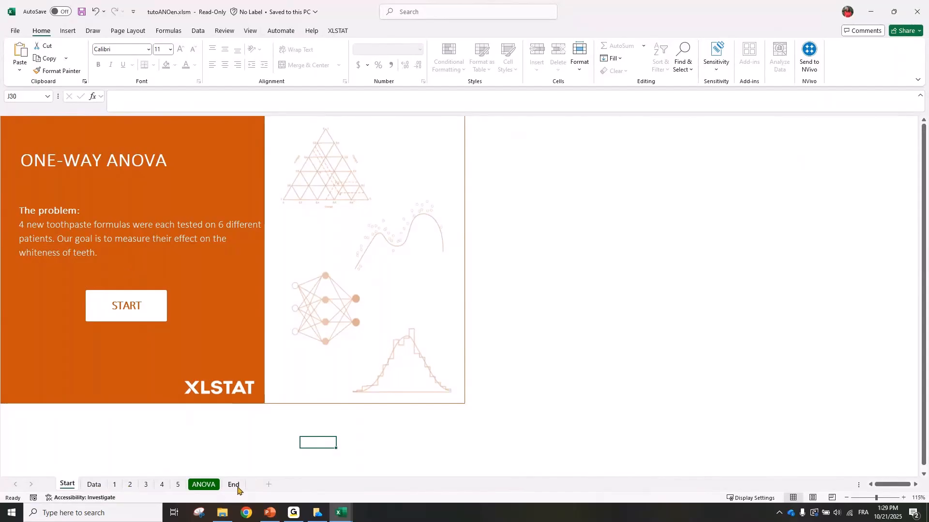
click(136, 306)
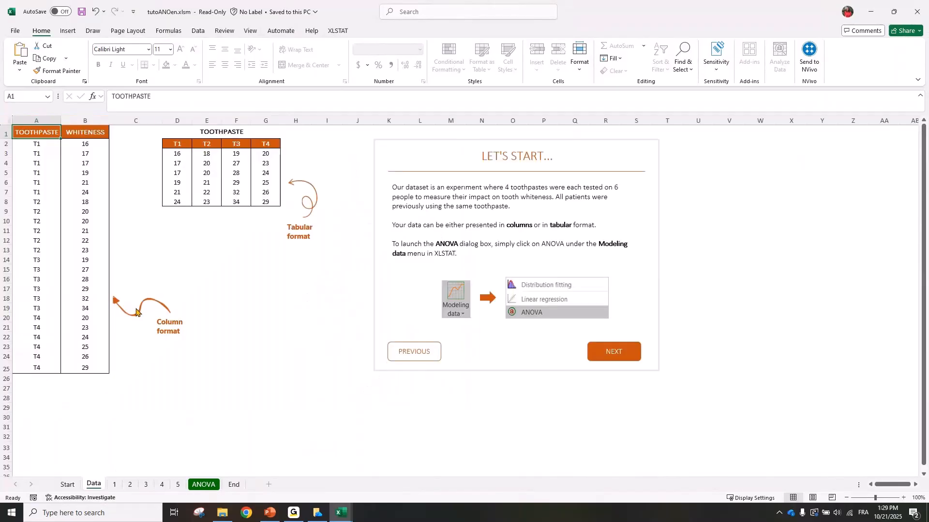
click(613, 354)
click(436, 384)
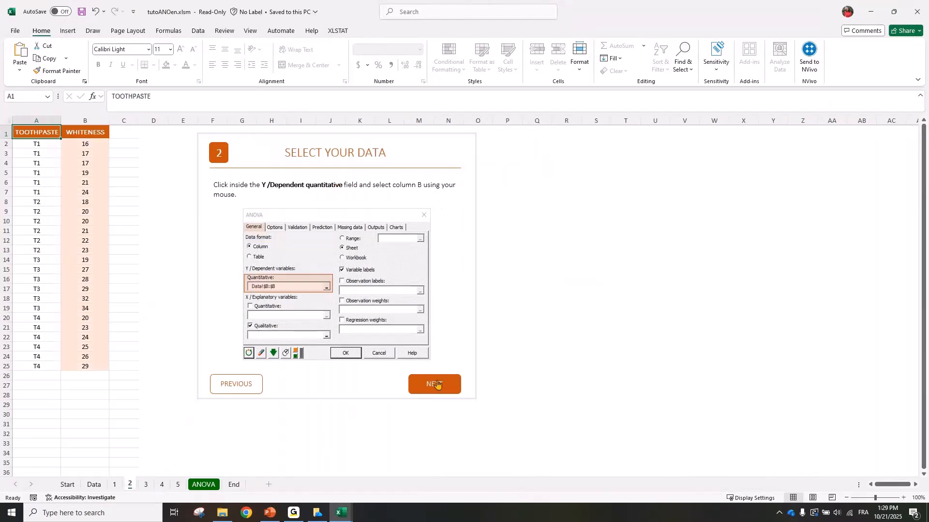
click(437, 385)
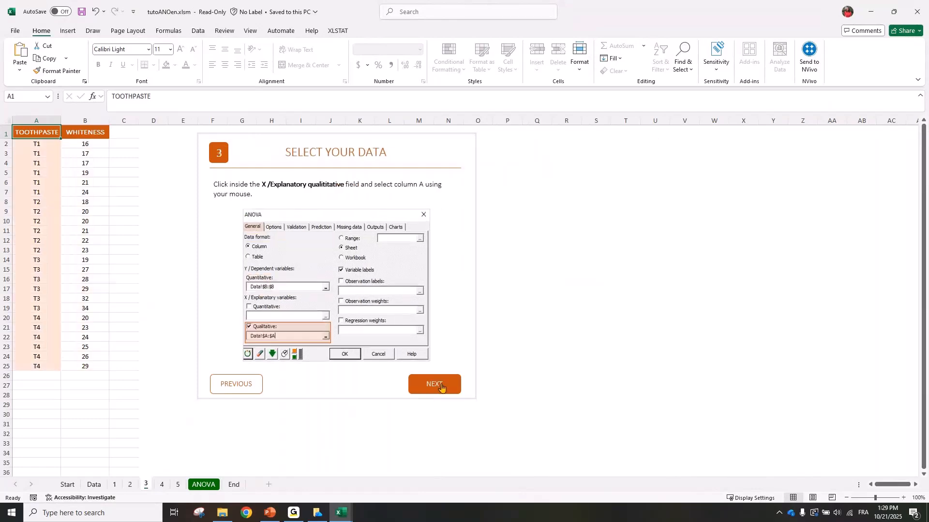
click(443, 387)
click(444, 385)
Review the tutorial's annotated ANOVA output, from the coefficient of determination to the multiple comparison tests and LS means summaries.
scroll(261, 338, down, 2)
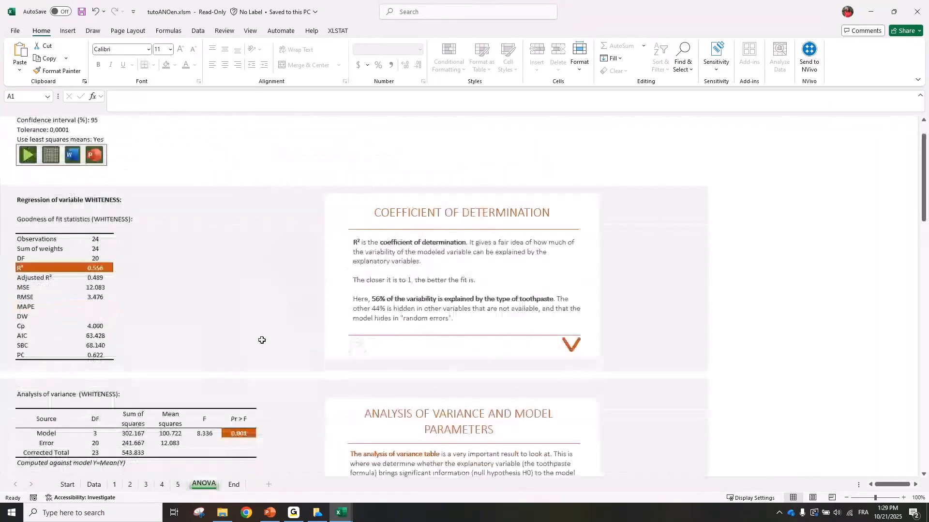
drag(67, 182, 463, 425)
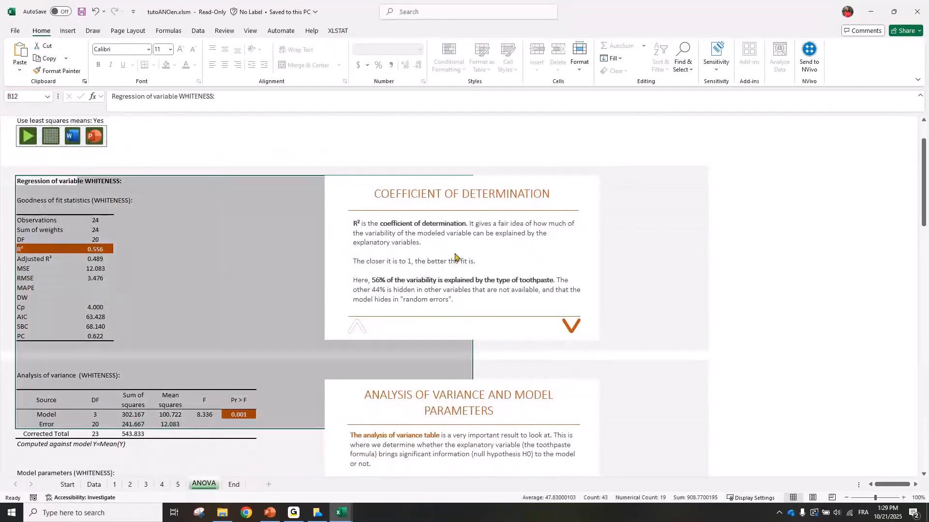
scroll(454, 259, down, 11)
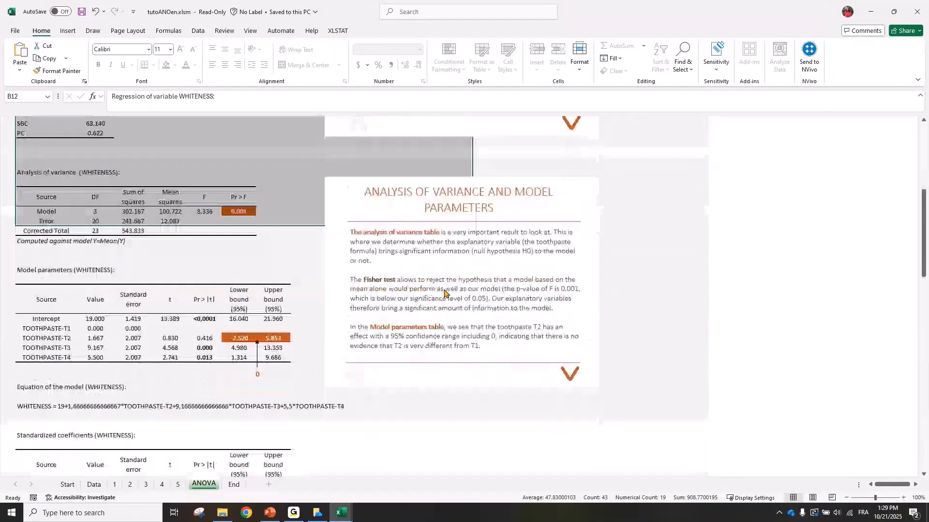
scroll(443, 293, down, 20)
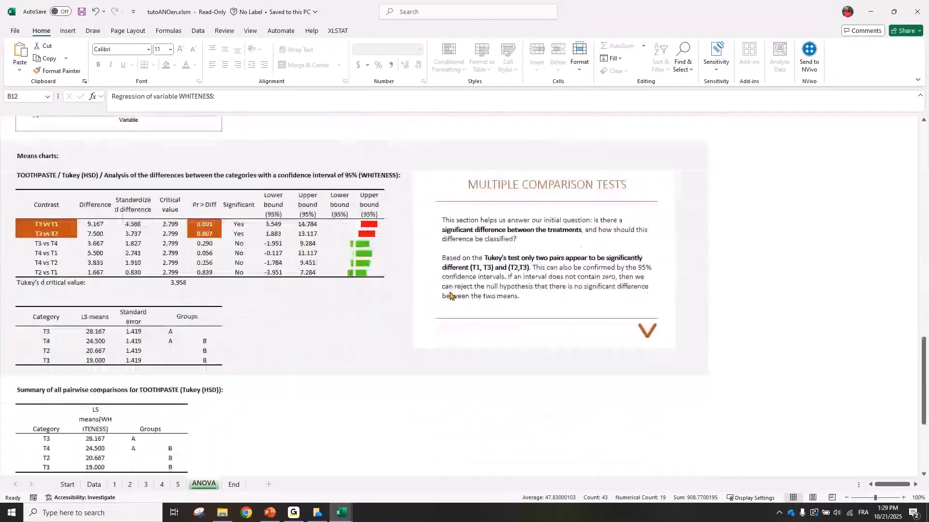
scroll(449, 292, down, 4)
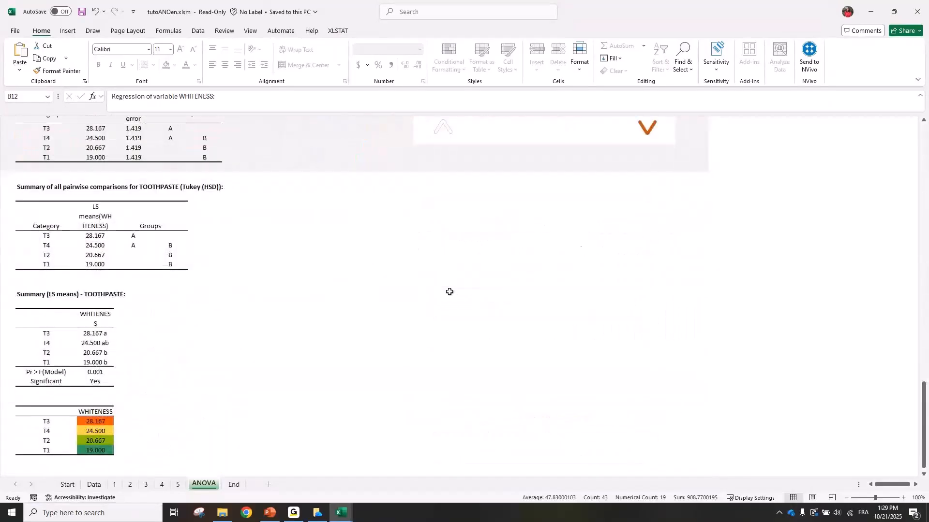
scroll(452, 295, up, 20)
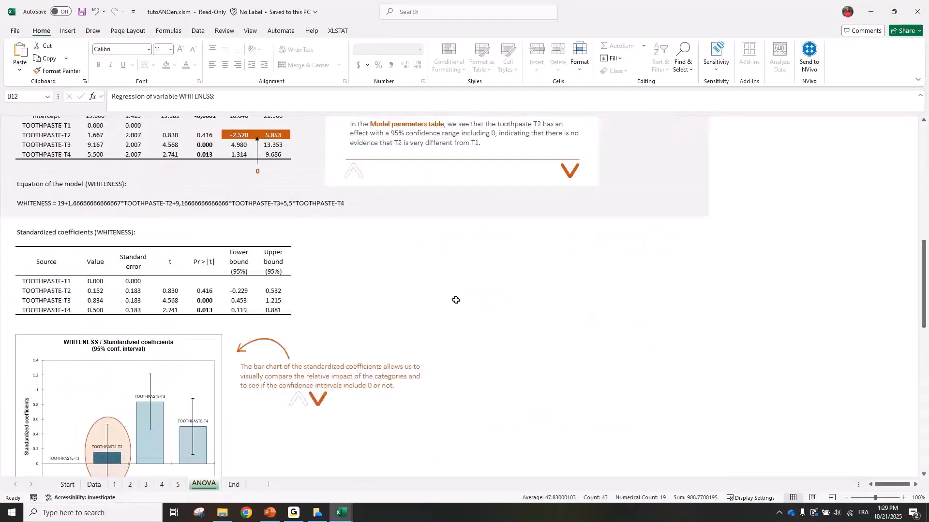
Look through the XLSTAT help options for the assistant, help center, resources and support.
click(338, 31)
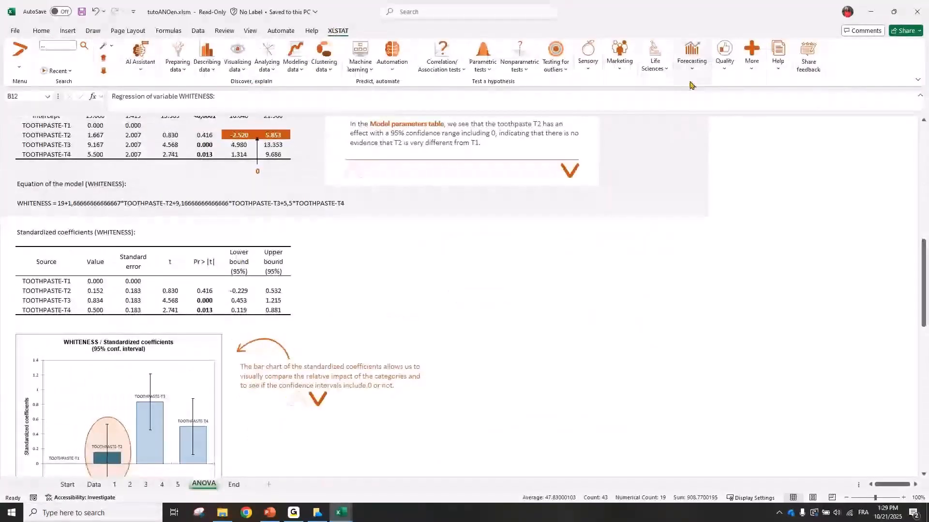
click(778, 54)
click(782, 113)
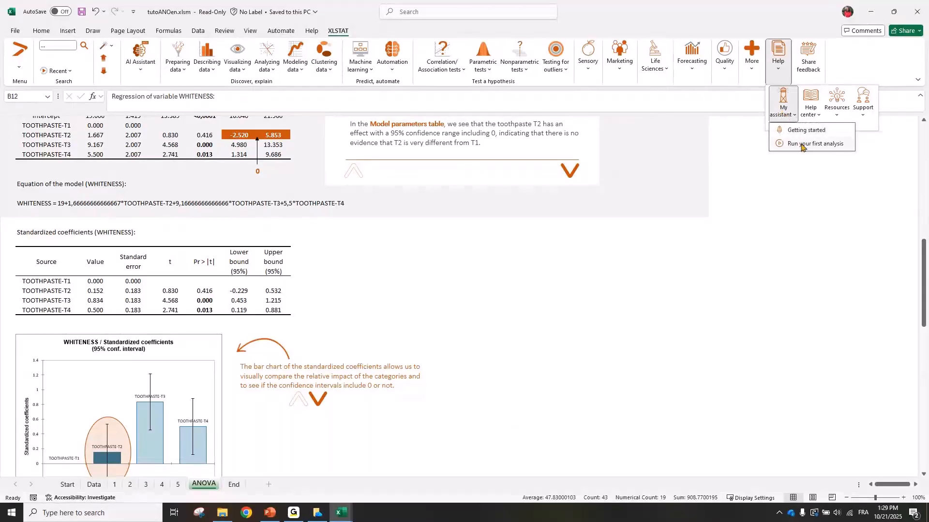
click(808, 112)
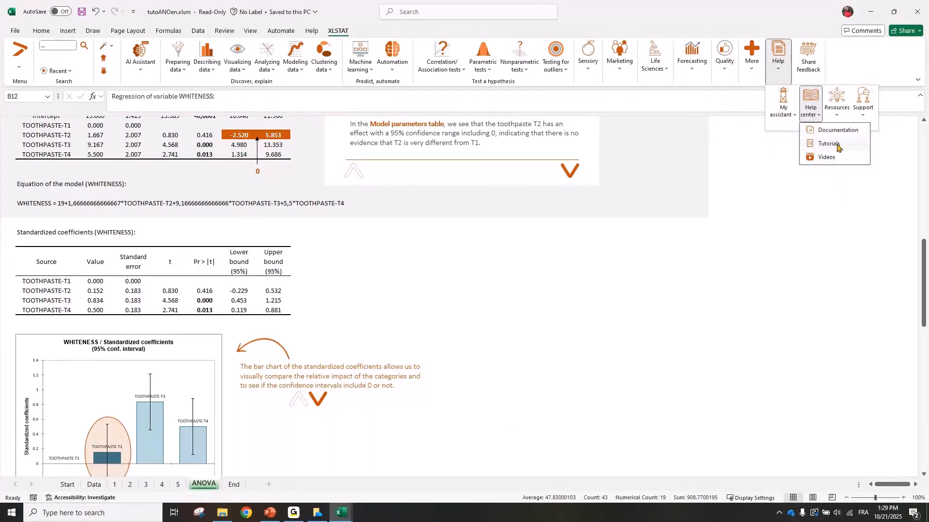
click(835, 100)
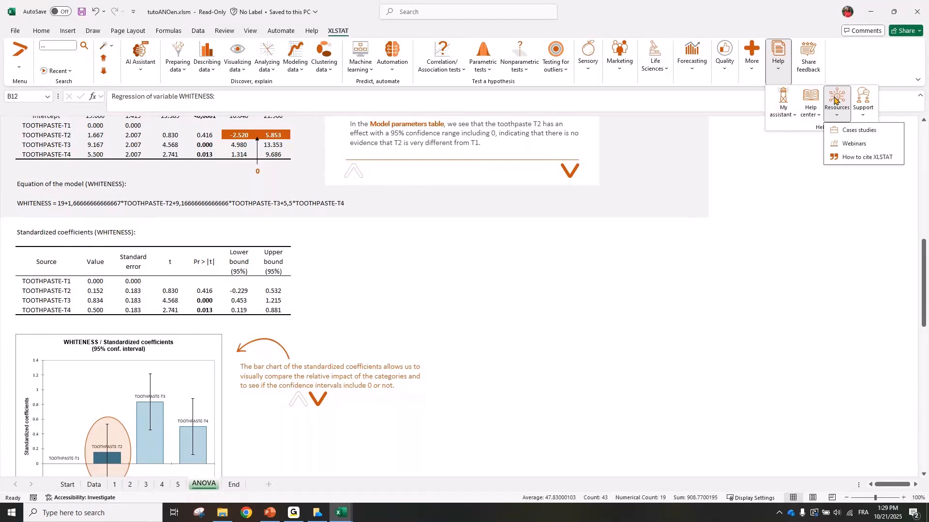
click(860, 103)
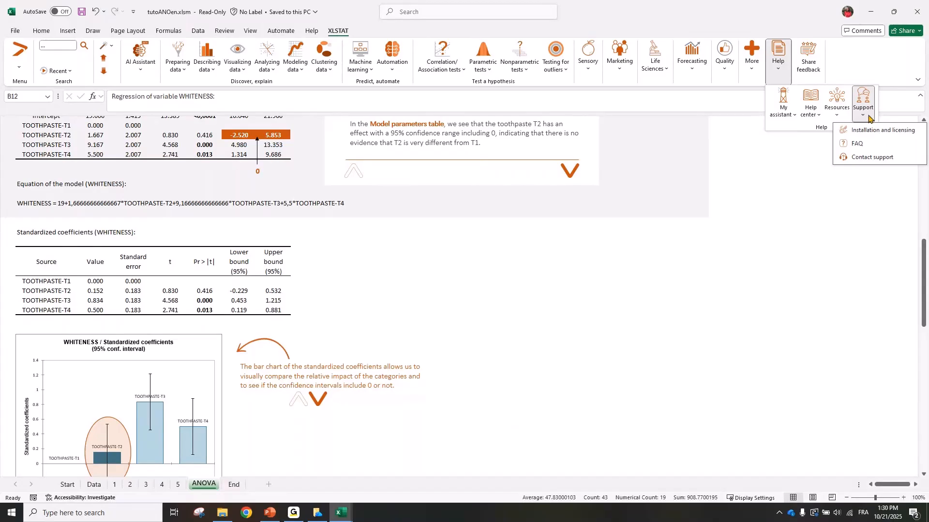
click(361, 259)
click(368, 281)
Return to the start of the ANOVA report and look over the available data preparation and data description analyses.
scroll(240, 230, up, 1)
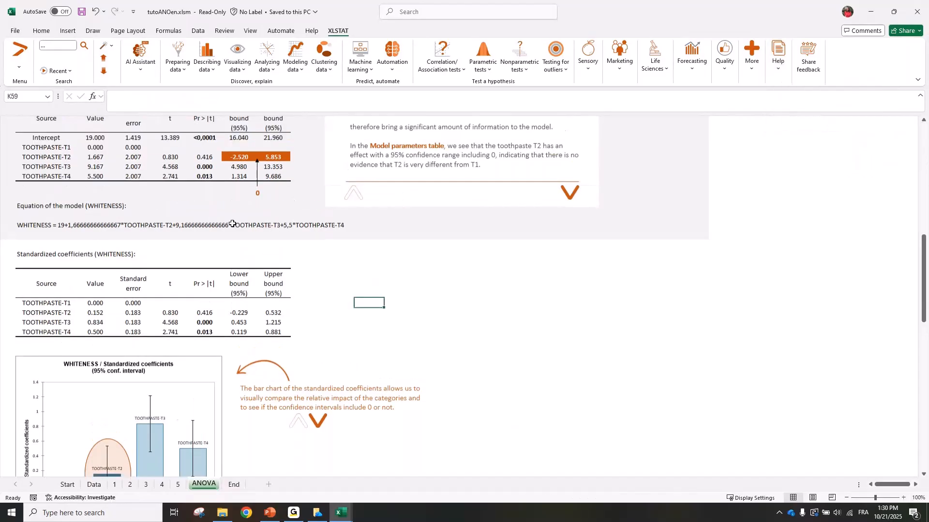
scroll(232, 223, up, 12)
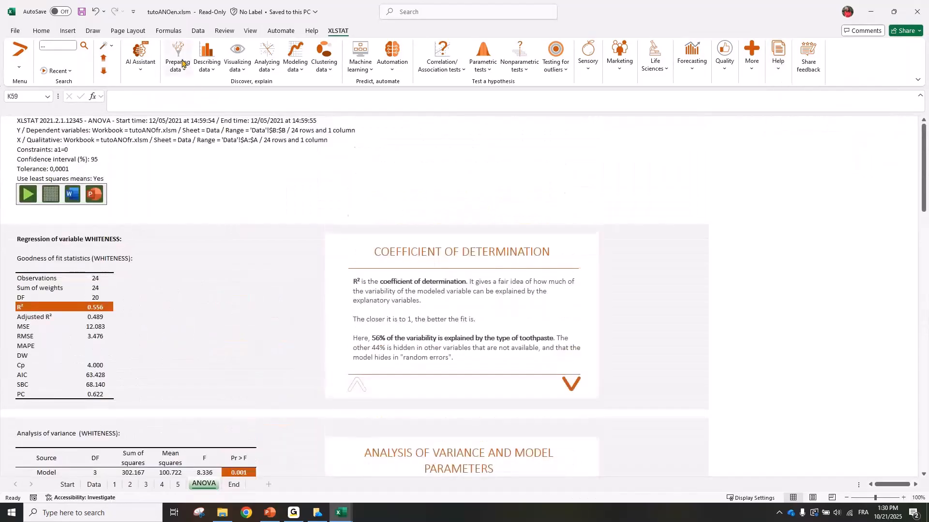
click(181, 61)
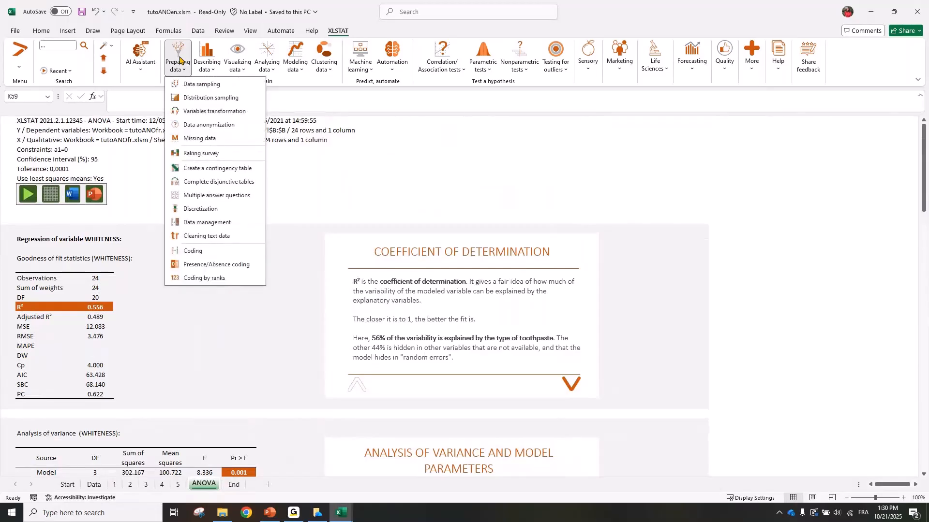
click(204, 63)
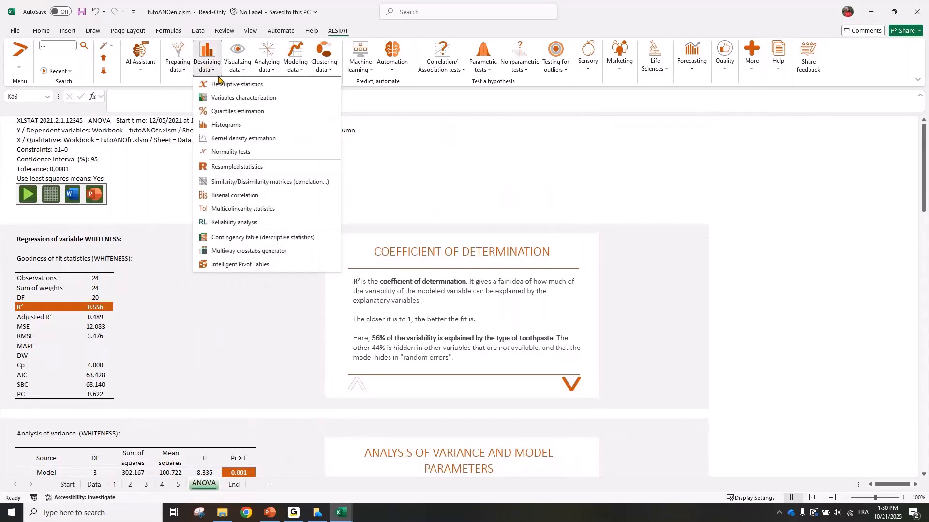
Open the Distribution fitting dialog, view its help resources, and close both without running the analysis.
click(295, 61)
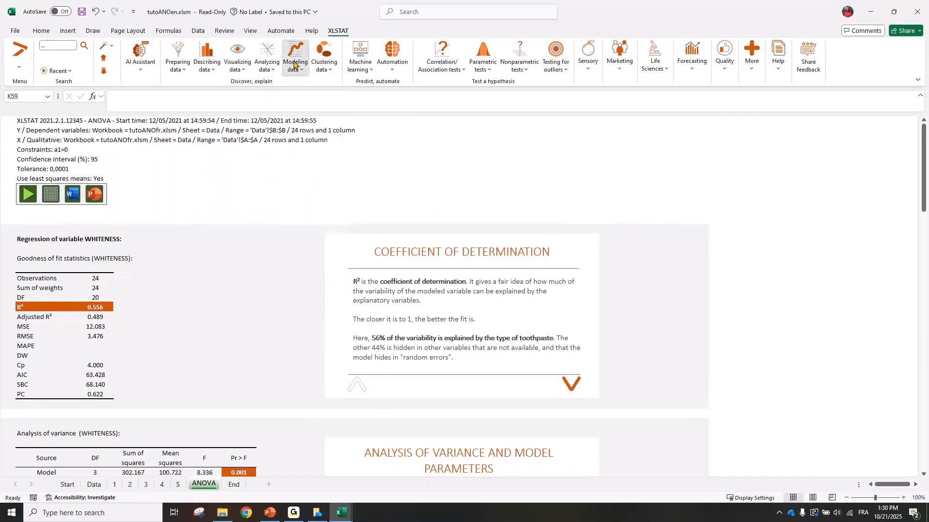
click(310, 84)
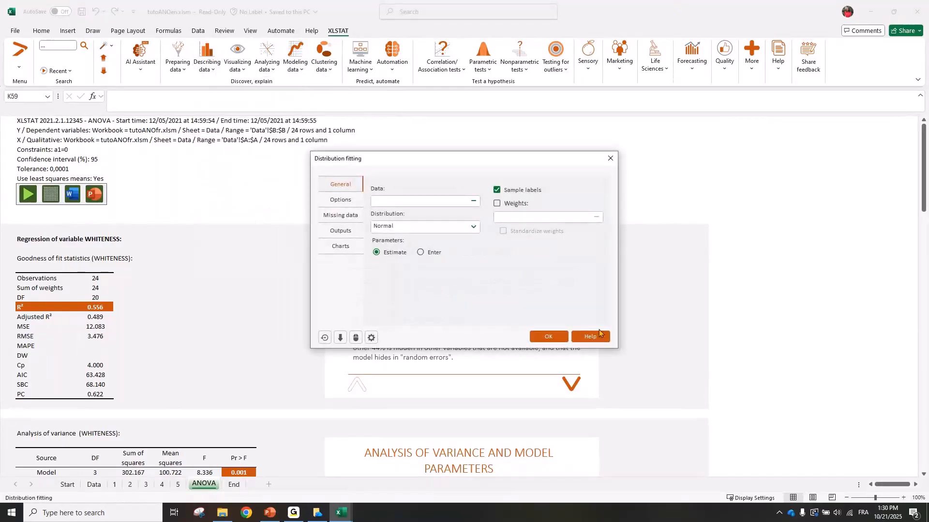
click(594, 338)
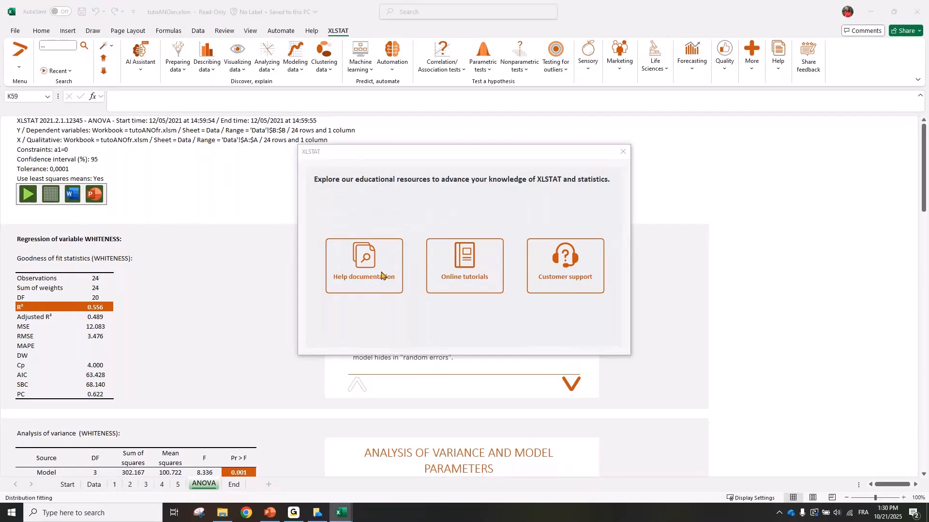
drag(516, 148, 466, 154)
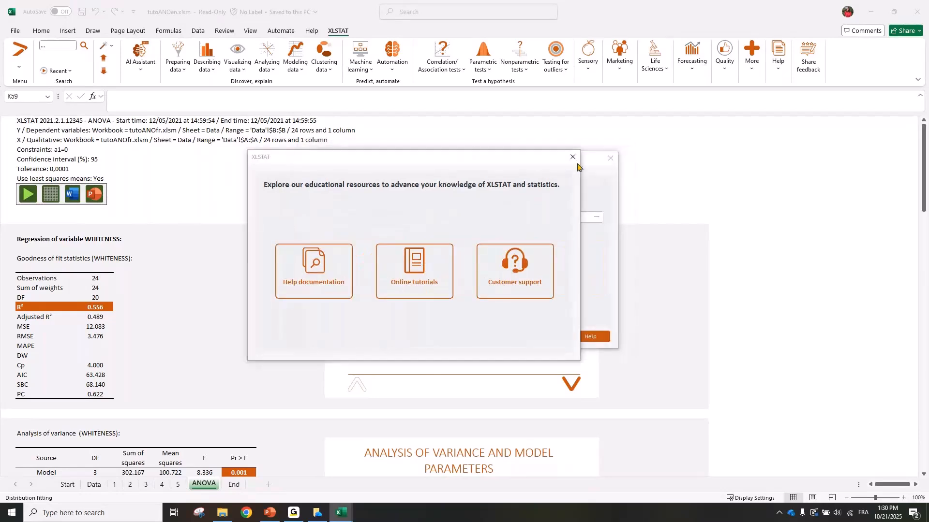
click(575, 160)
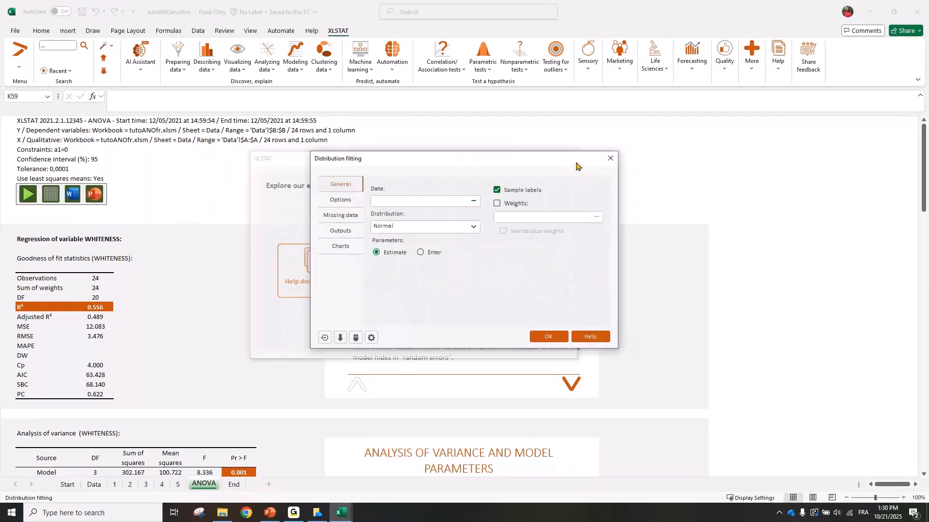
click(611, 158)
Go back to the tutorial's Start sheet and switch to the insurance.xlsm workbook.
click(258, 195)
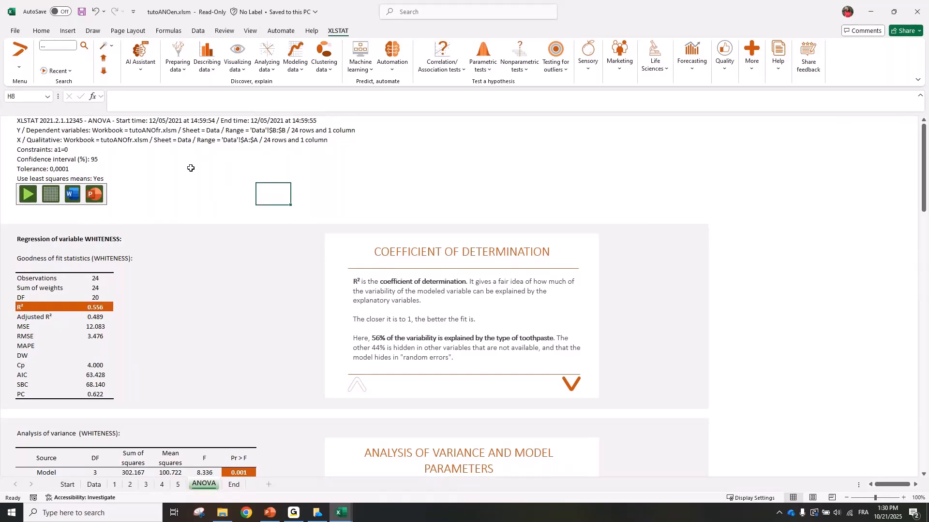
click(97, 486)
click(74, 487)
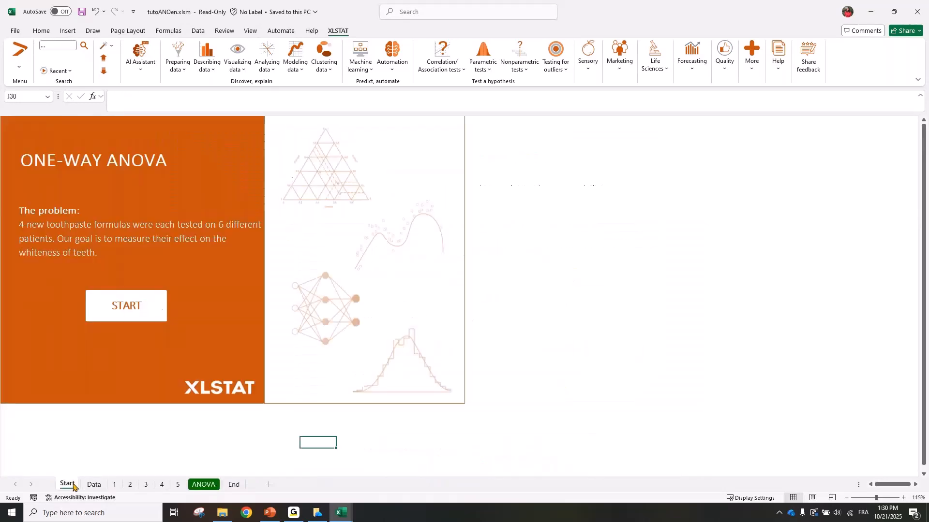
mouse_move(345, 512)
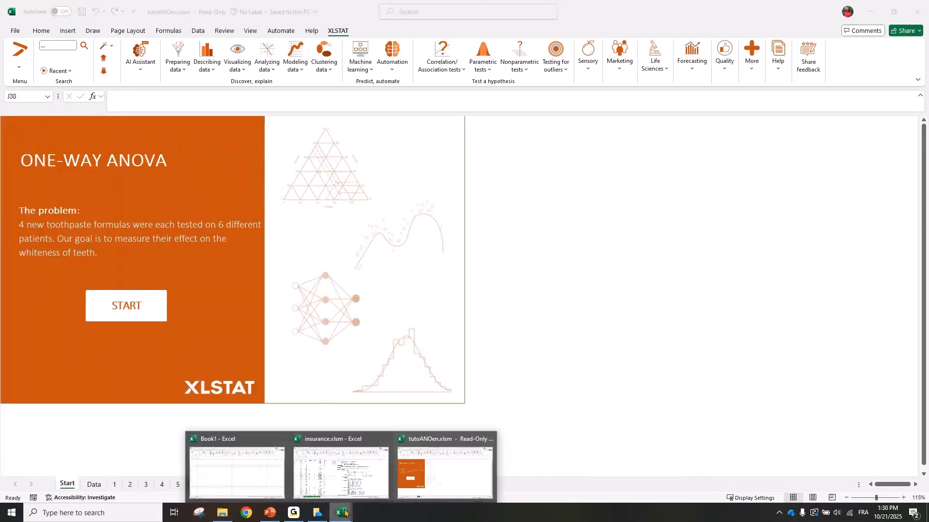
click(341, 464)
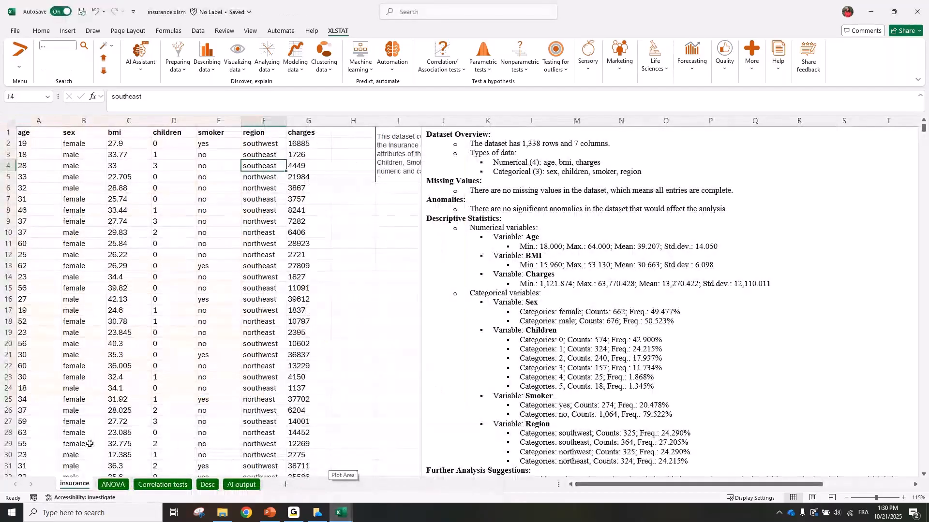
Look over the ANOVA sheet and read the AI-generated ANOVA report on the AI output sheet.
click(116, 485)
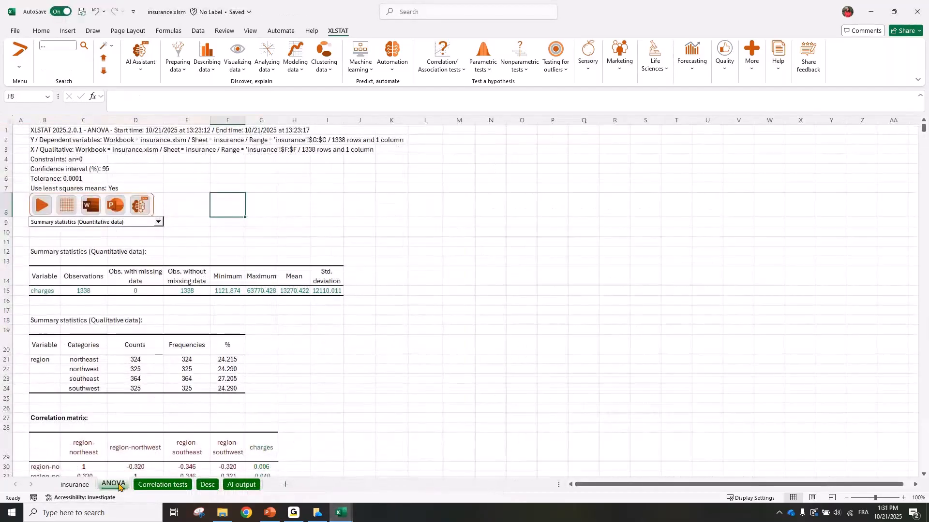
click(237, 485)
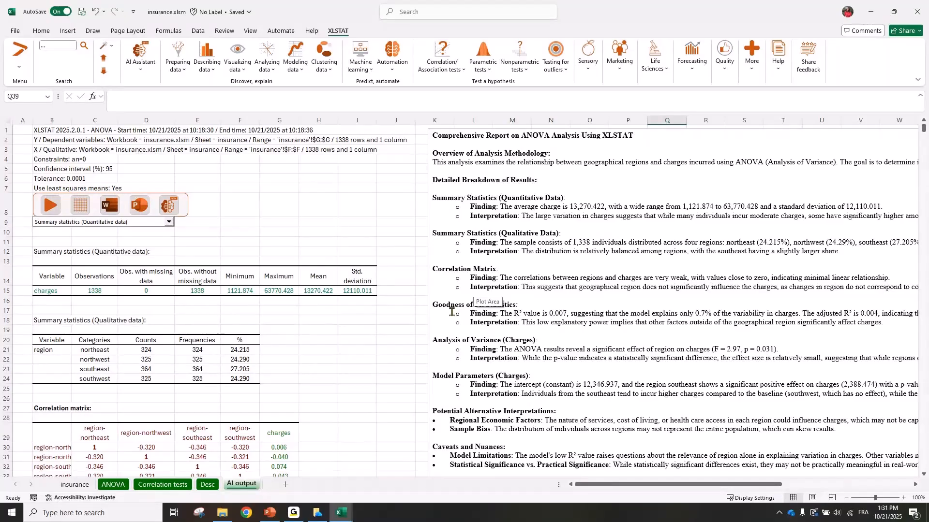
click(432, 131)
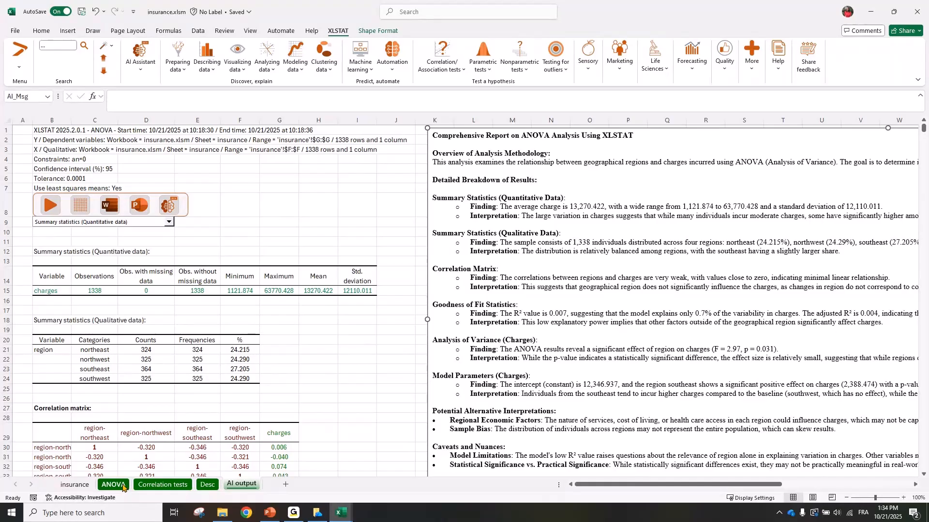
Check the row extent of the AI output sheet and highlight columns A to I containing the ANOVA results.
click(26, 397)
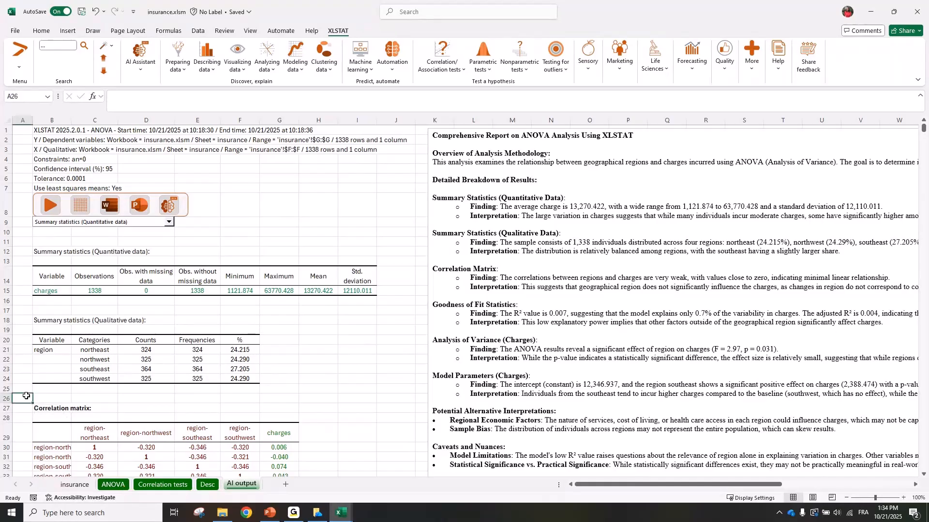
key(ctrl+Down)
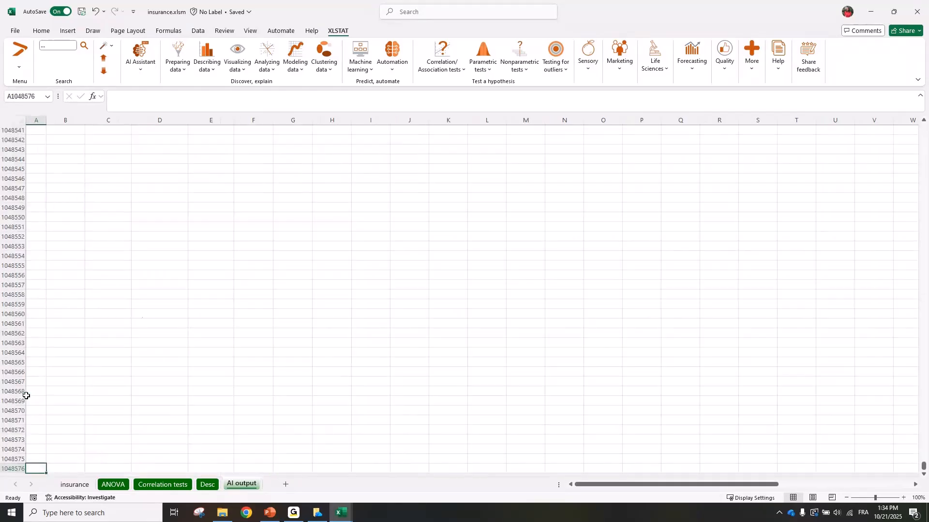
key(ctrl+Home)
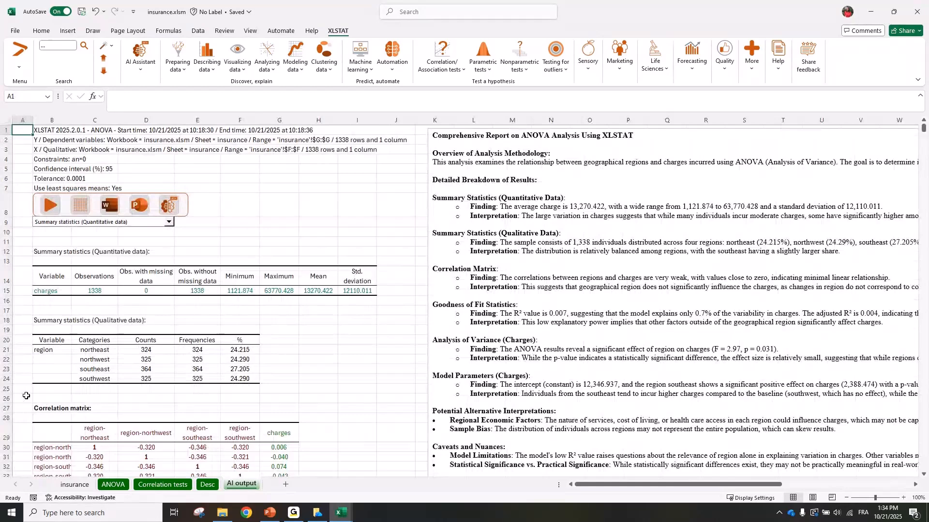
drag(22, 121, 369, 136)
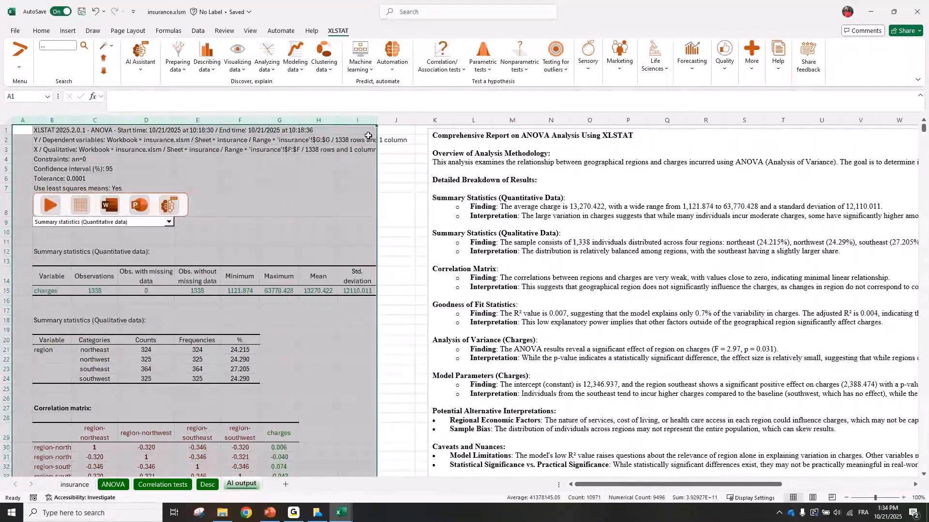
click(266, 260)
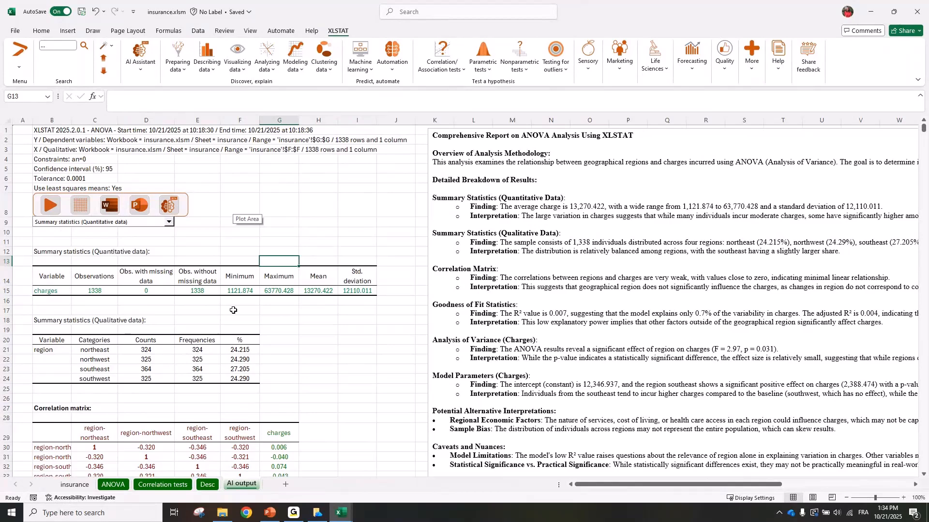
Open the Descriptive statistics dialog and switch its data selection mode through variable lists to file selection.
click(235, 69)
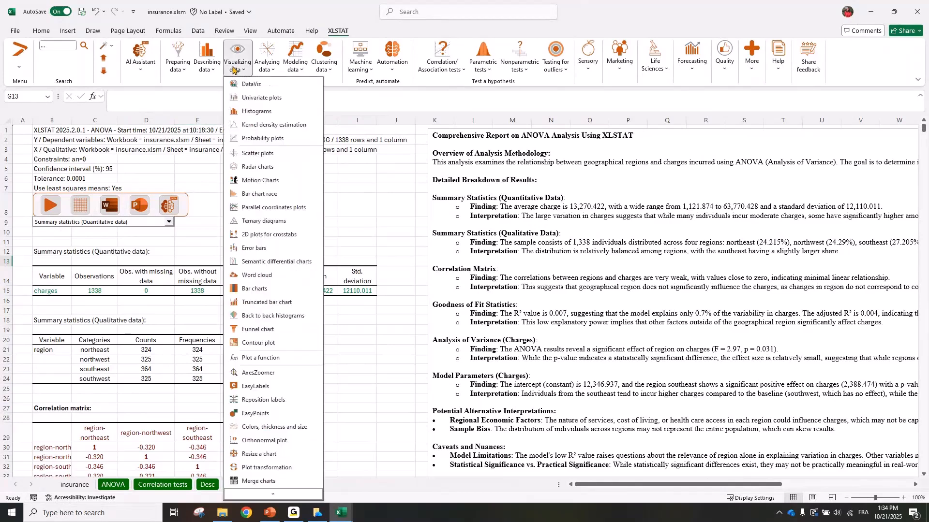
click(207, 65)
click(271, 83)
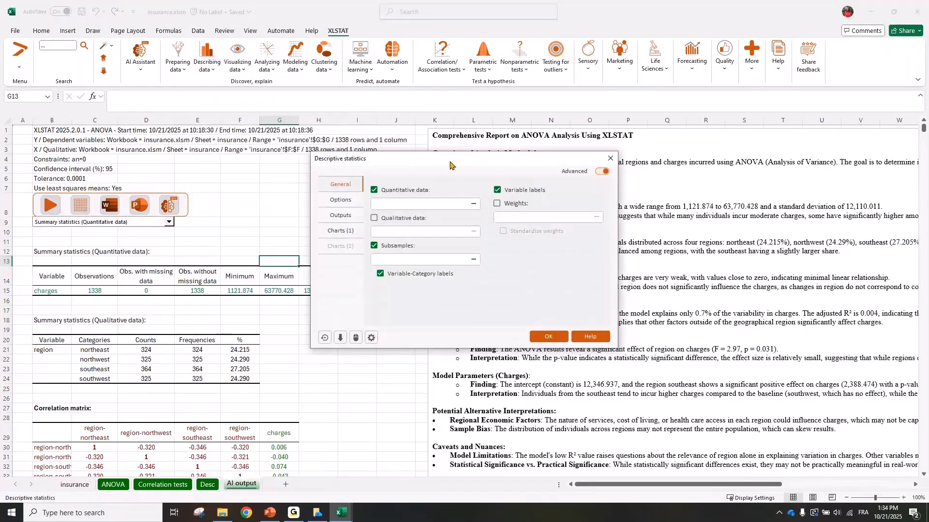
drag(447, 160, 315, 173)
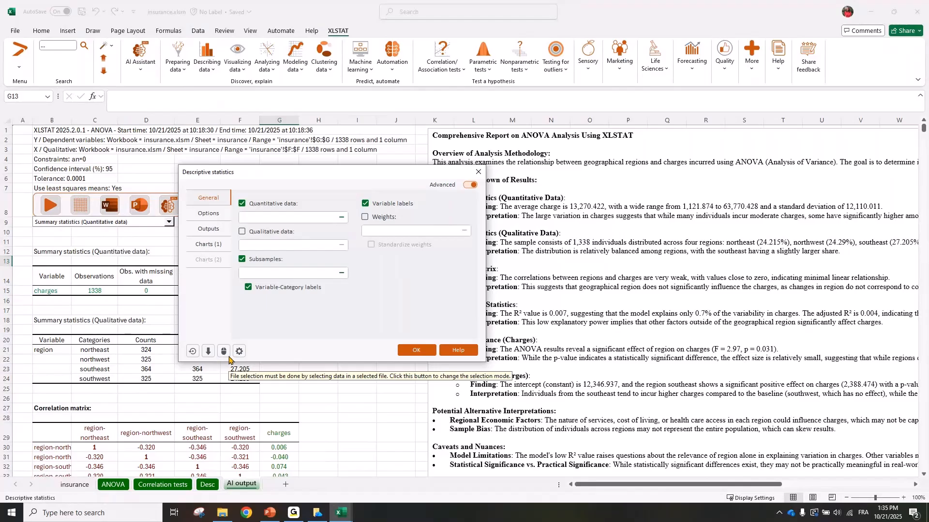
click(224, 354)
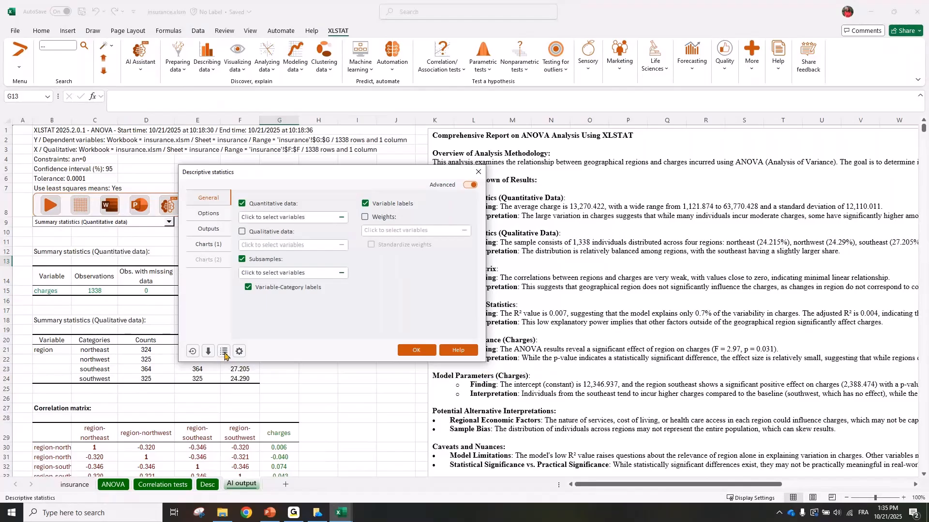
click(224, 352)
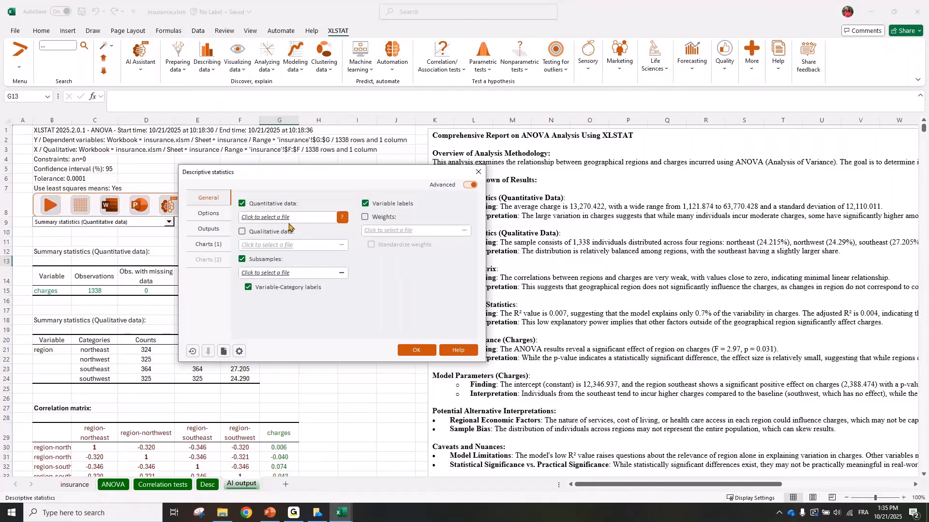
Explore the file import settings and available formats for the quantitative data, and close the dialogs without importing a file.
click(320, 218)
drag(417, 168, 336, 156)
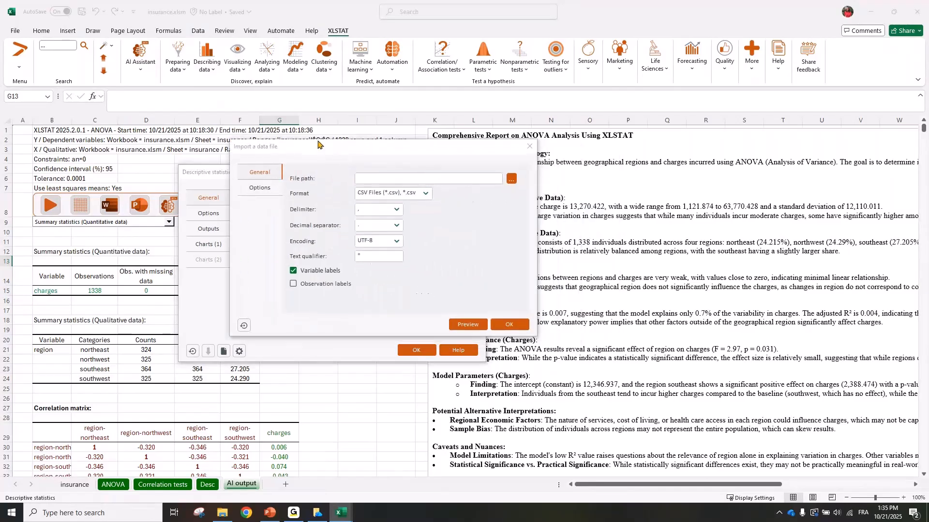
click(416, 196)
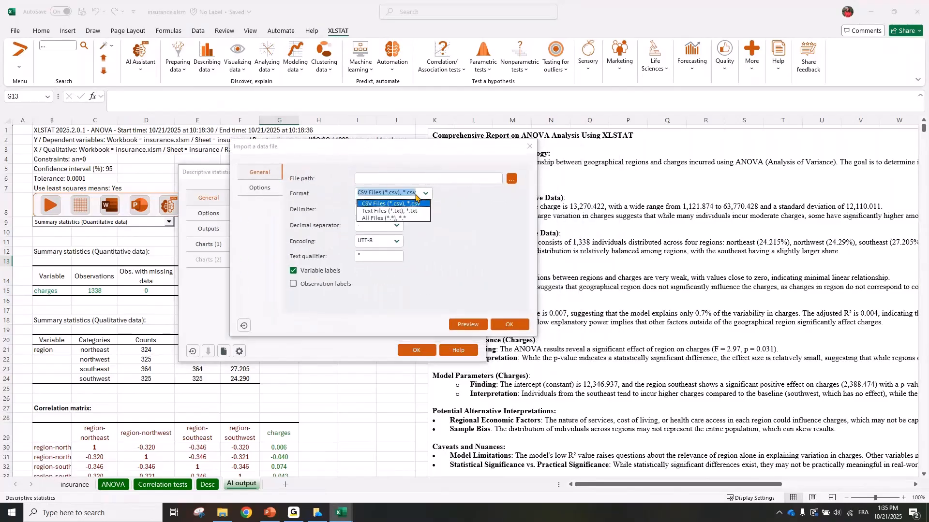
click(436, 223)
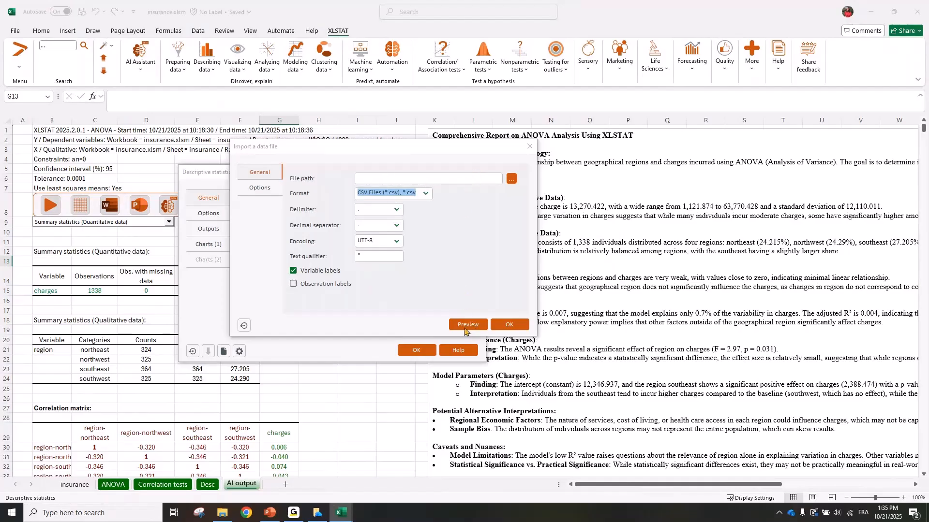
click(515, 328)
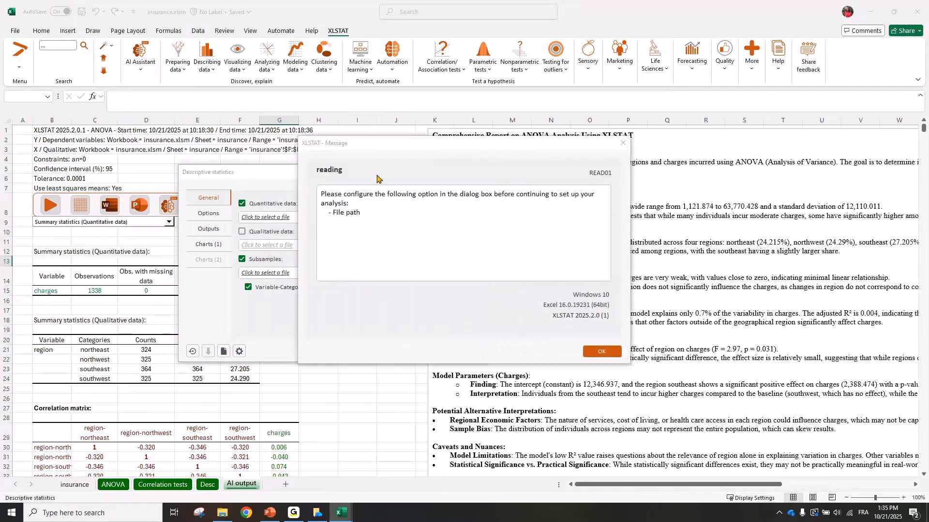
click(623, 143)
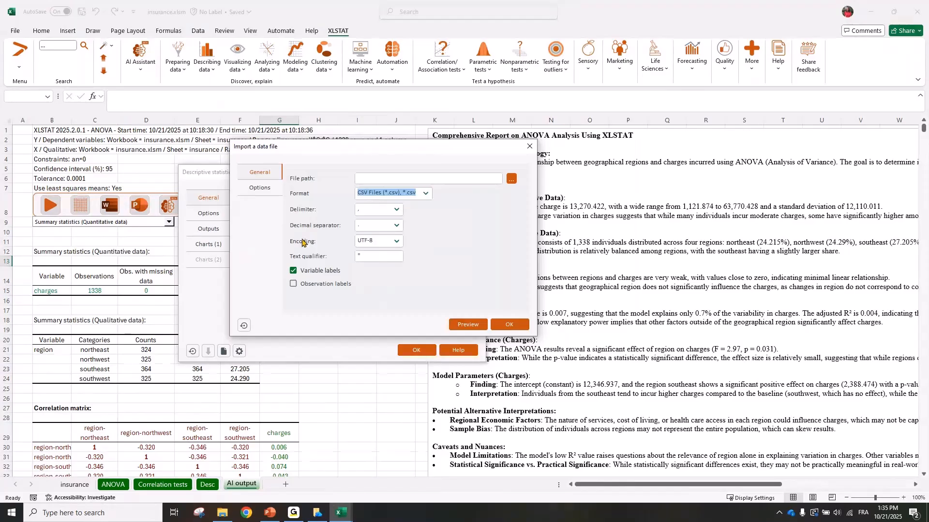
click(530, 149)
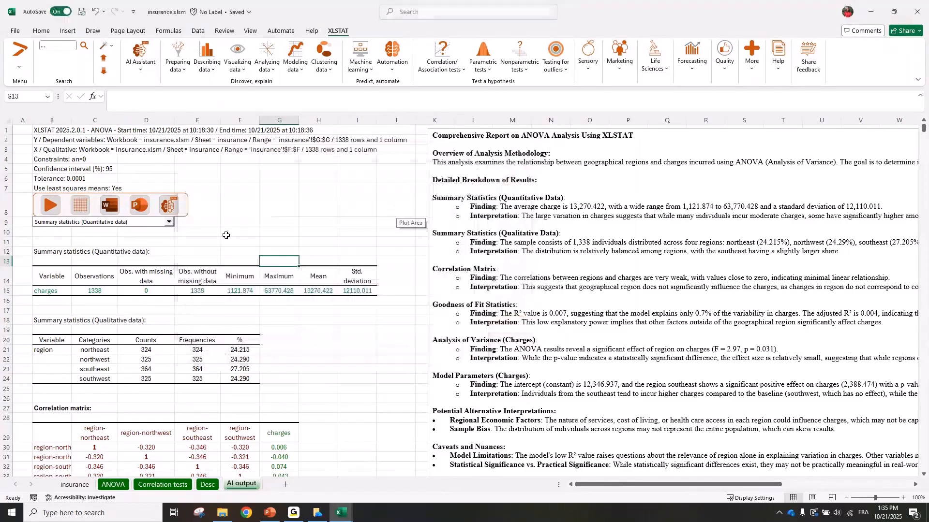
Highlight columns B to K of the AI output sheet and columns A to H of the insurance sheet.
drag(49, 121, 435, 136)
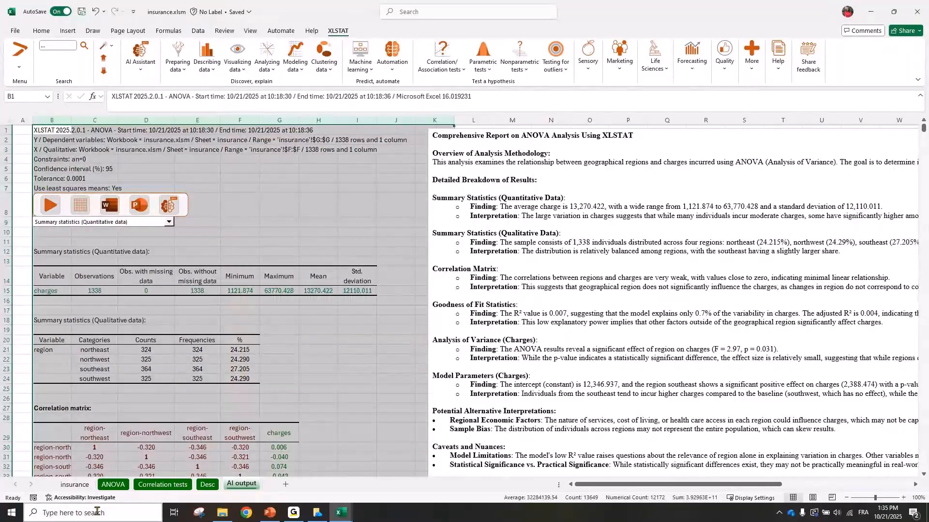
click(75, 484)
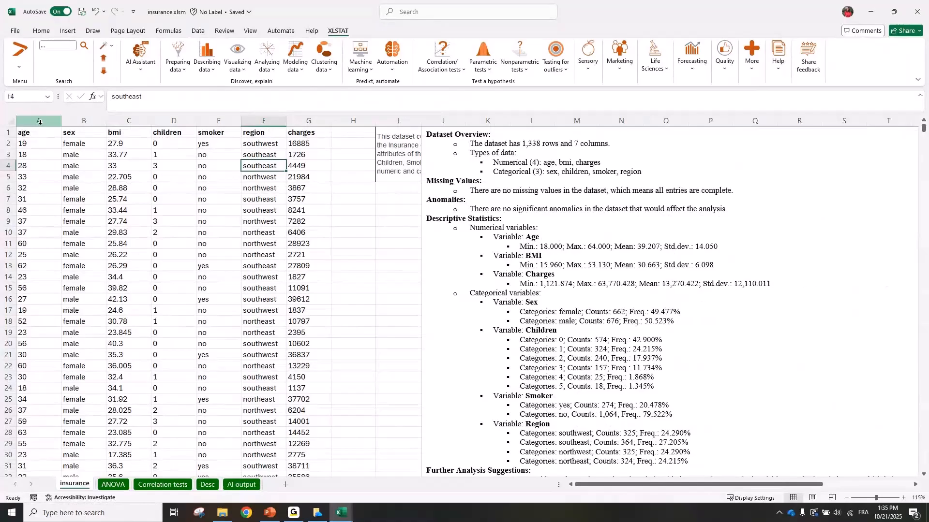
drag(39, 121, 357, 101)
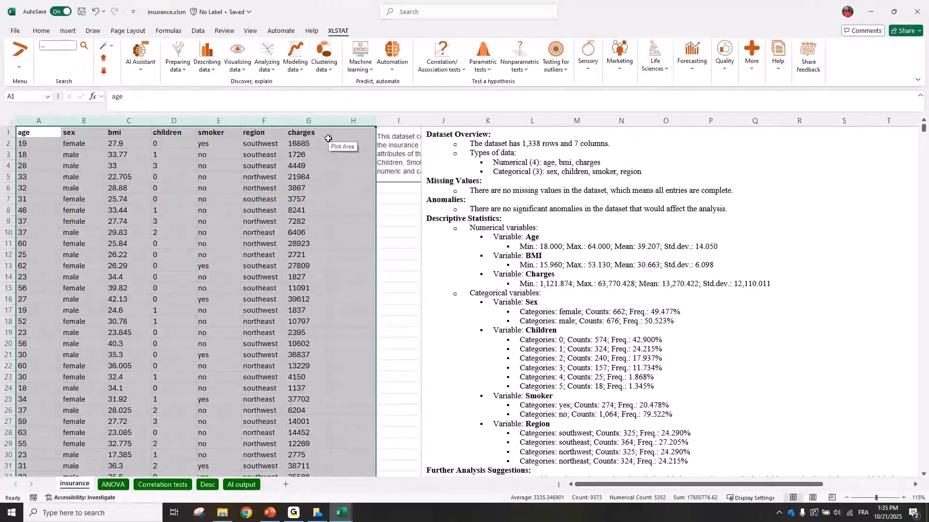
Glance at the Alfasoft folder in File Explorer, return to the insurance workbook and clear the column selection.
click(226, 517)
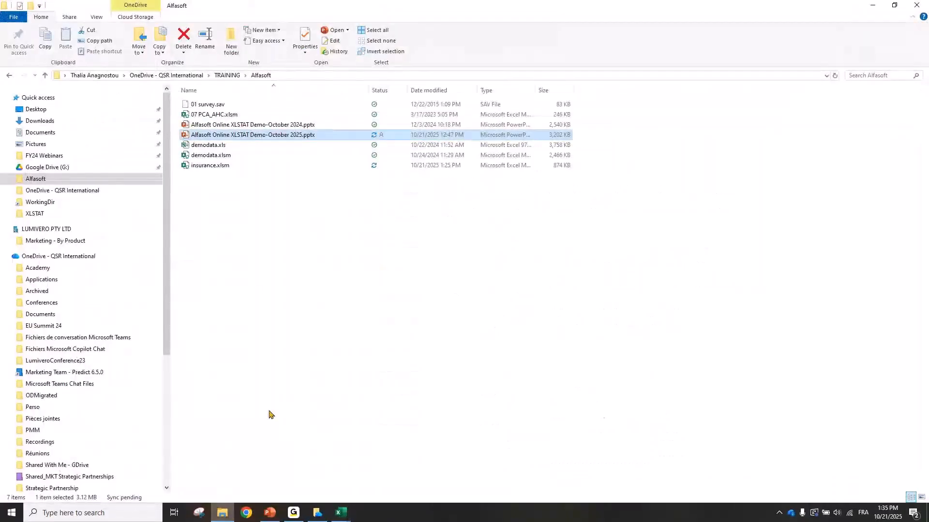
click(269, 413)
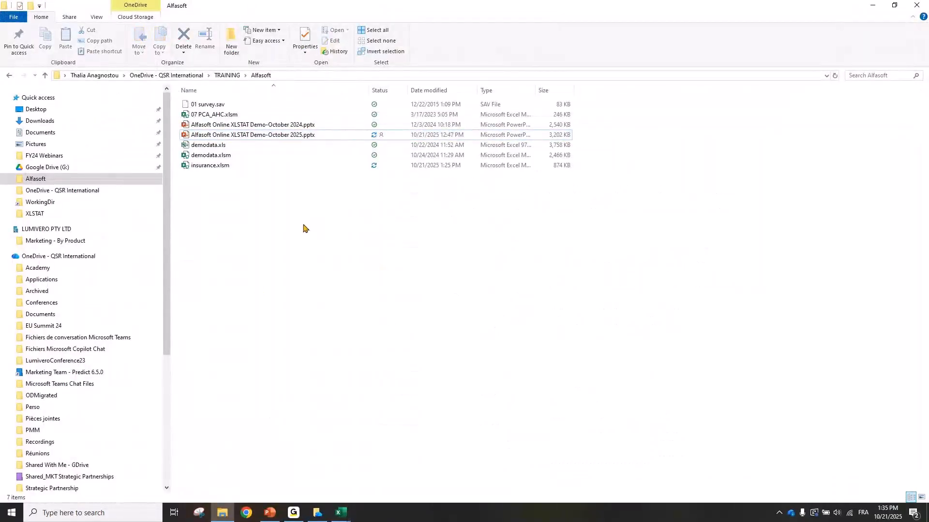
key(alt+Tab)
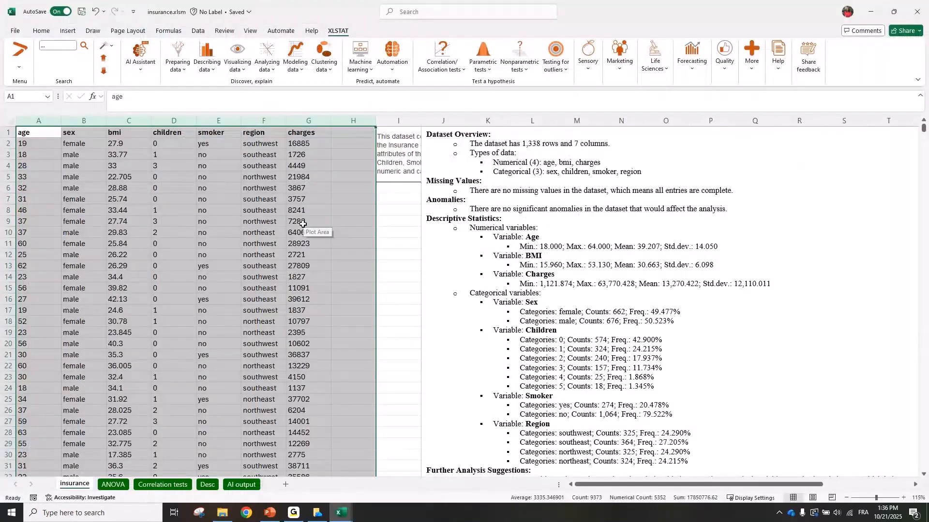
click(282, 163)
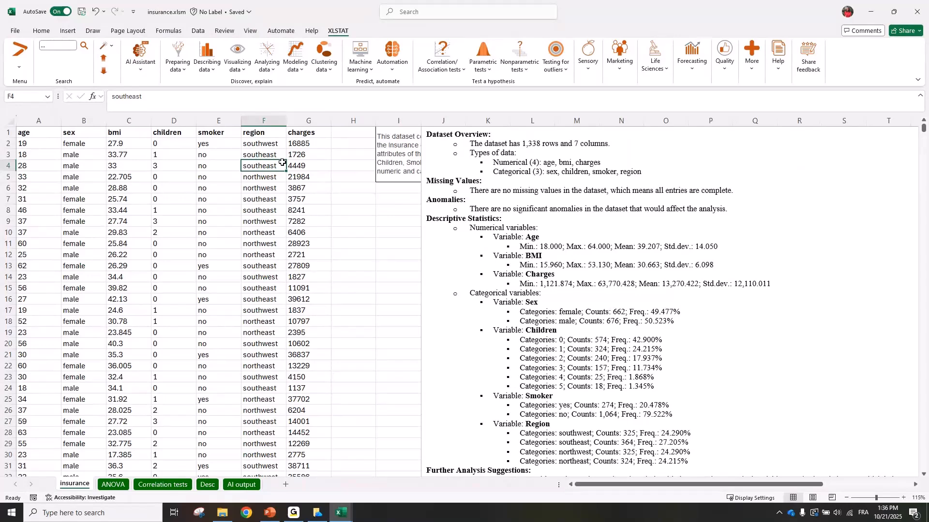
Go through the survey, PCA, demodata and insurance files in File Explorer's Alfasoft folder, and switch back to the insurance.xlsm workbook.
click(222, 512)
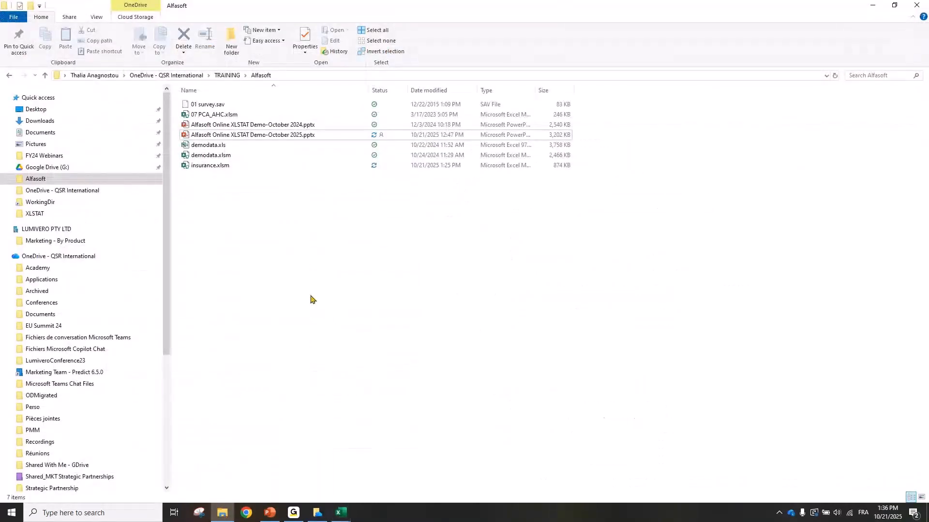
click(214, 167)
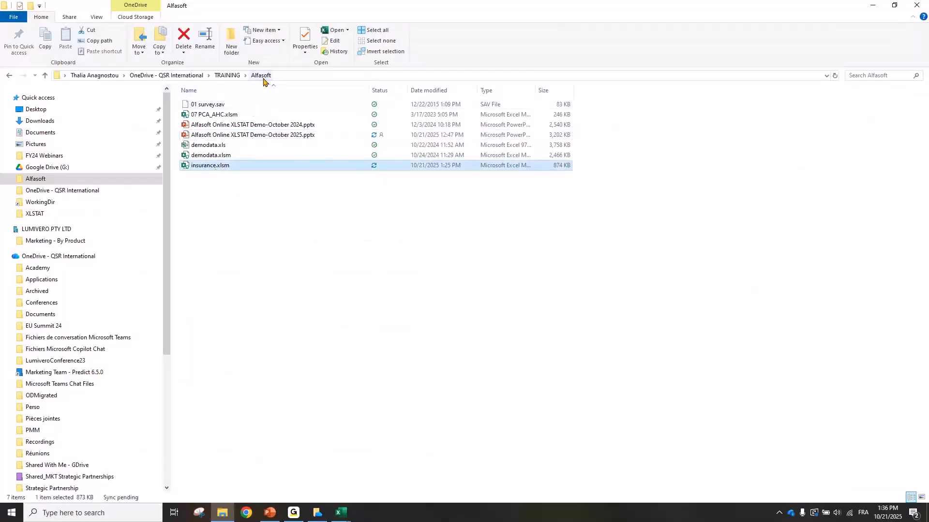
click(218, 156)
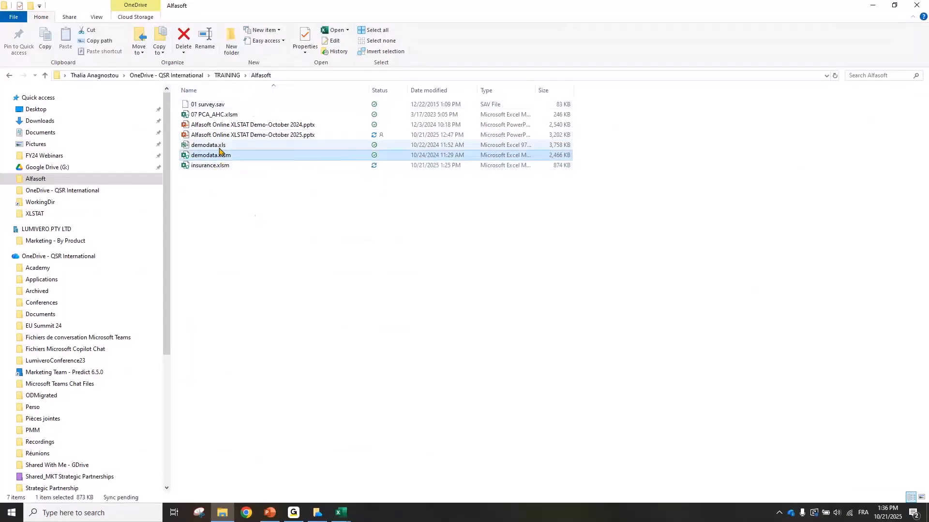
click(218, 146)
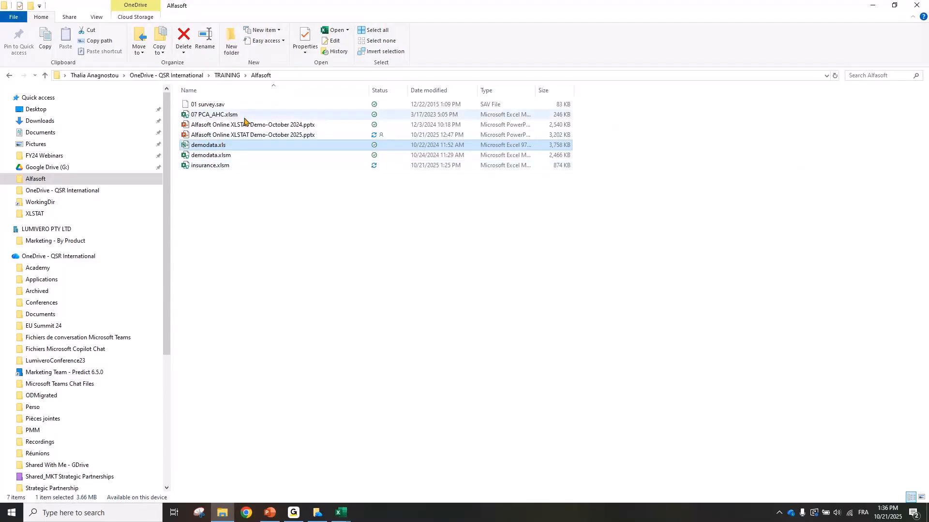
click(245, 116)
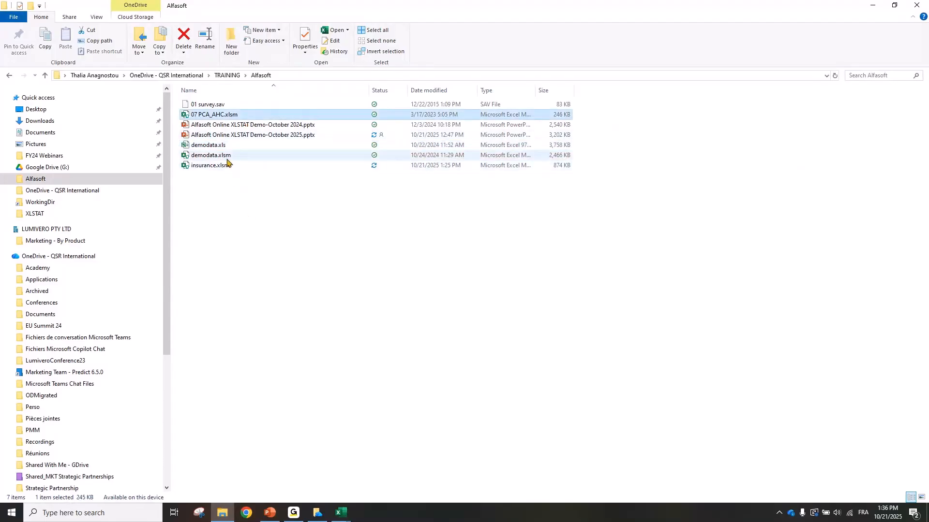
click(225, 107)
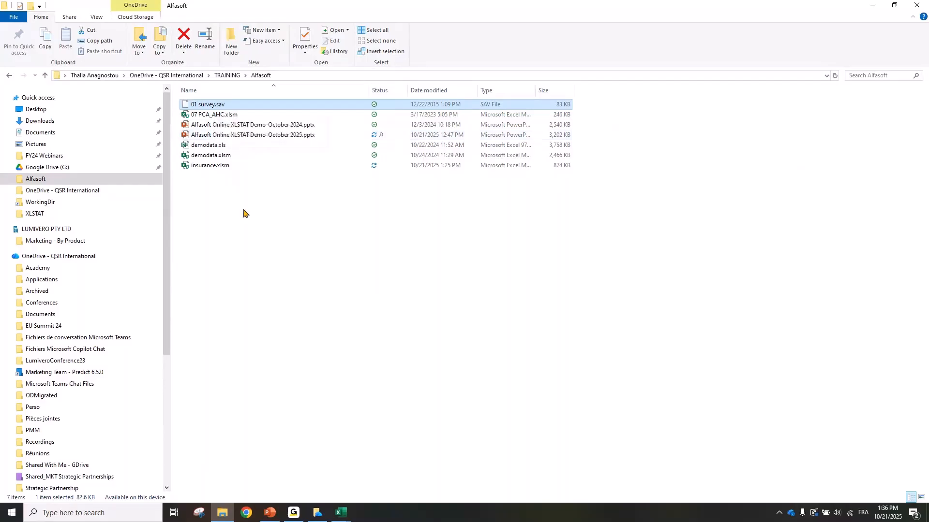
click(231, 158)
click(234, 166)
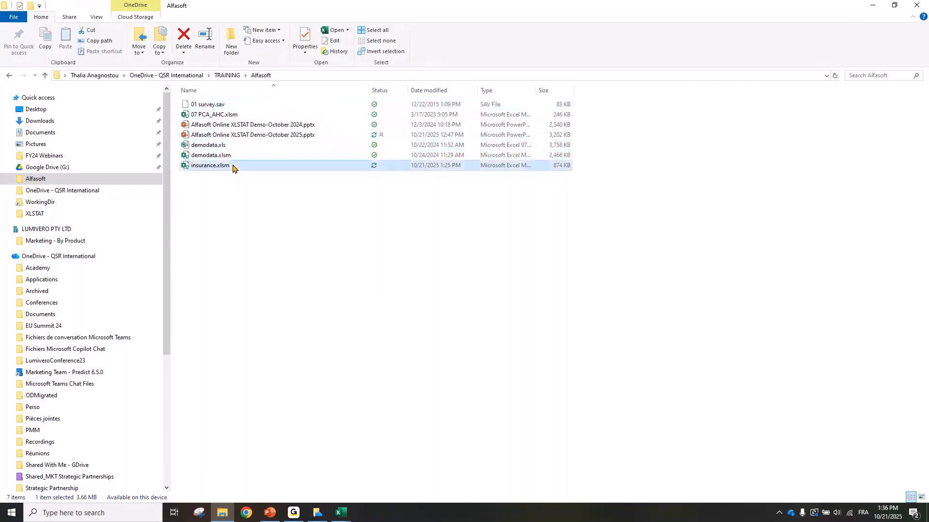
click(250, 317)
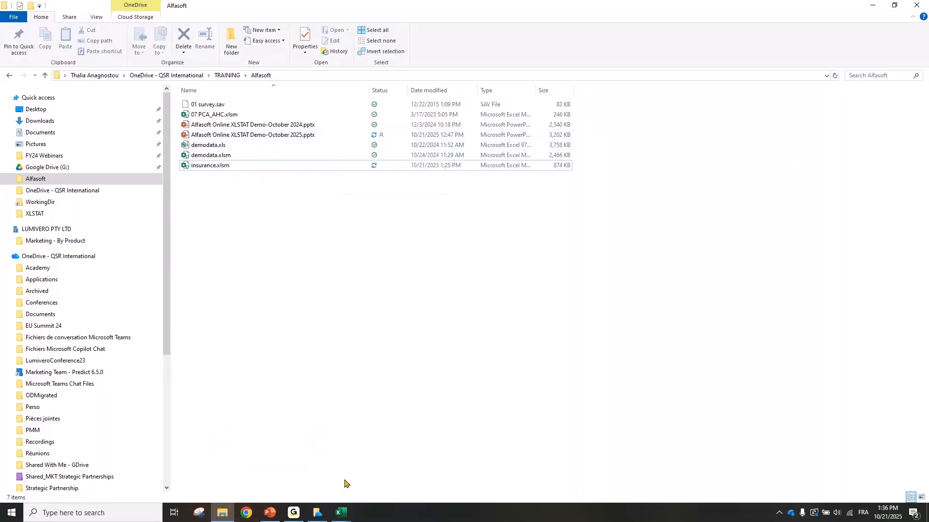
mouse_move(343, 517)
click(329, 474)
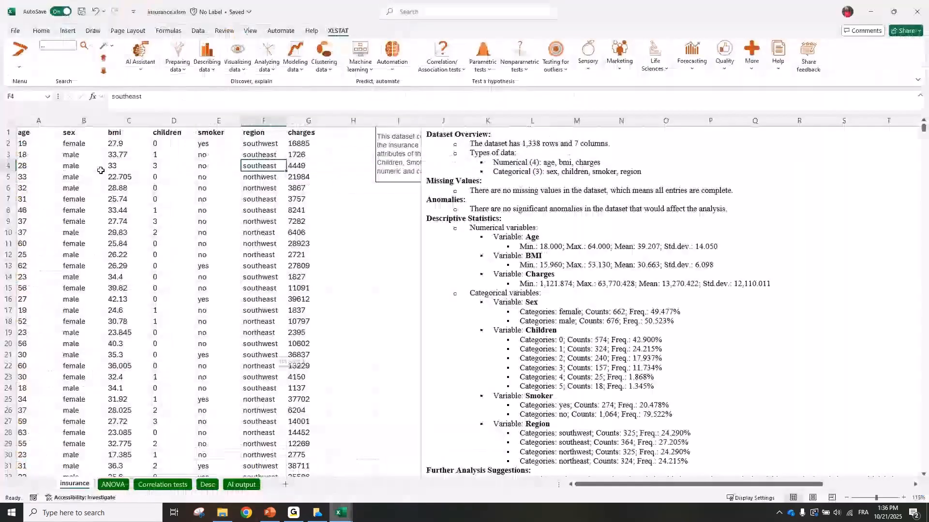
Highlight columns A to G of the insurance sheet and its first 26 rows, clear the selection, and highlight the full columns again.
drag(36, 120, 309, 121)
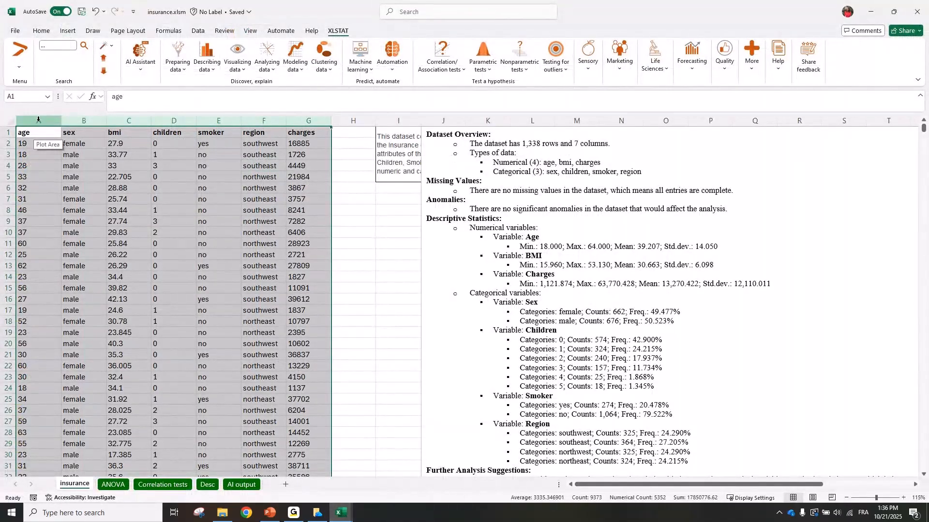
drag(38, 120, 34, 411)
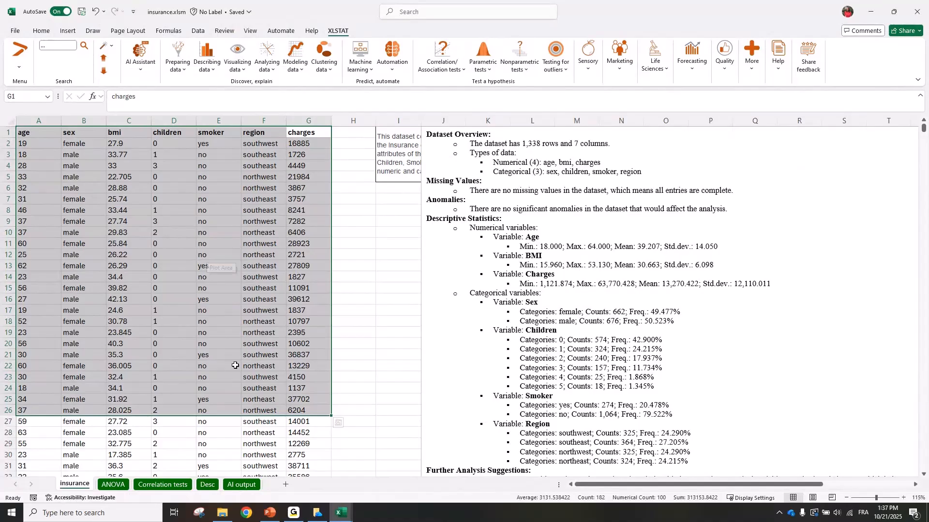
click(265, 437)
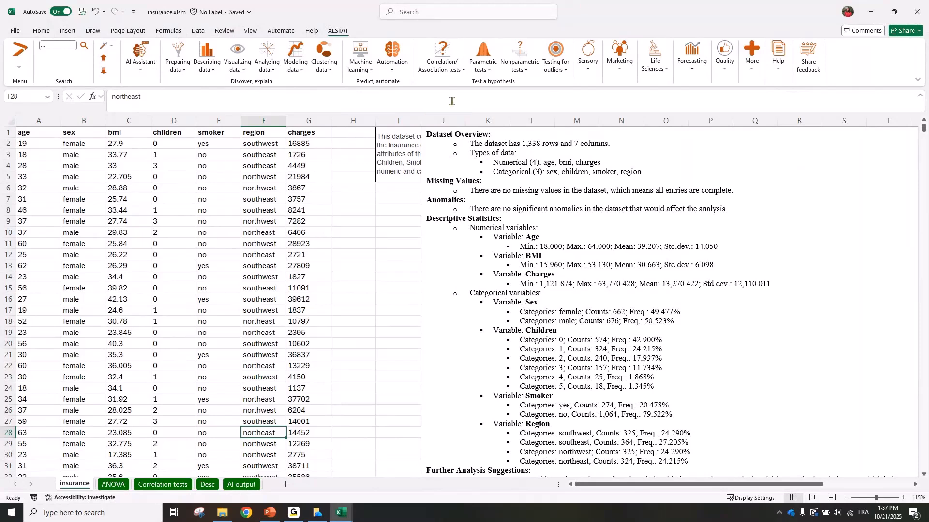
drag(309, 121, 41, 128)
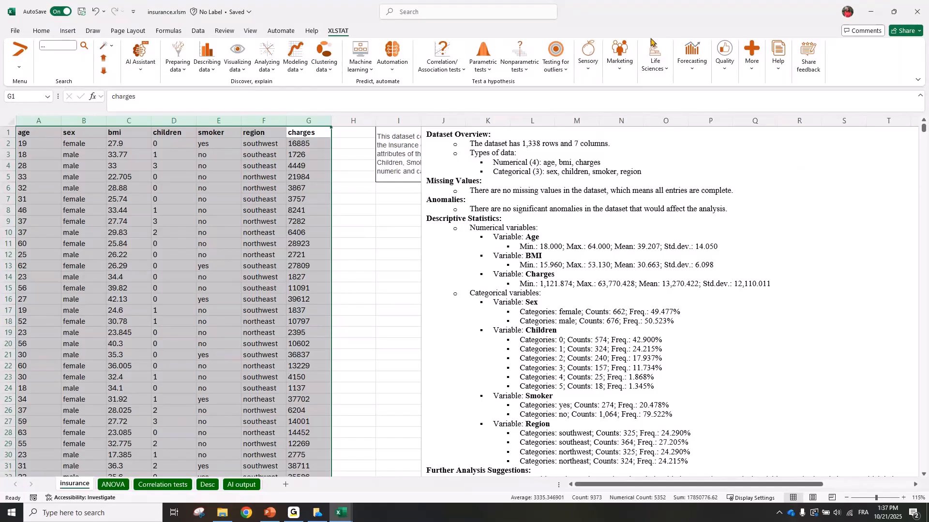
Look over the time series analysis functions, and open the ARIMA tutorial workbook from the assistant's advanced first analyses.
click(691, 63)
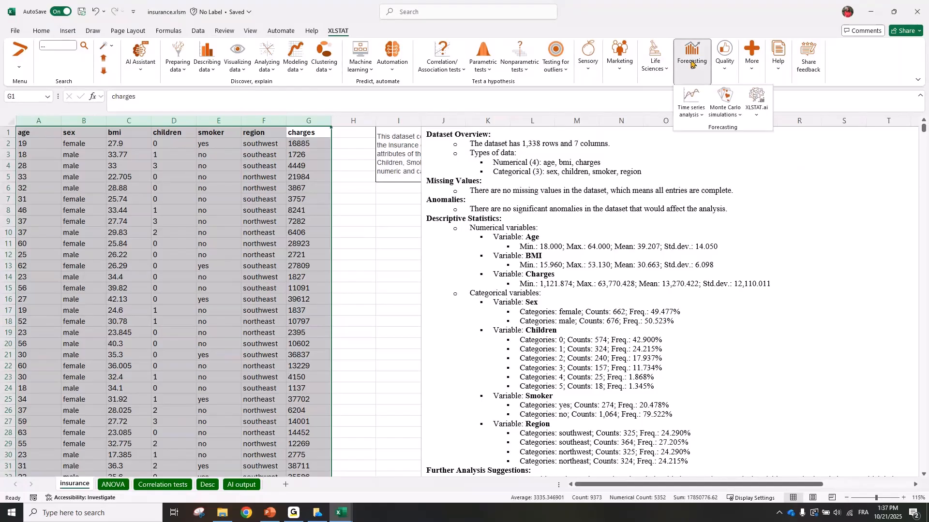
click(695, 103)
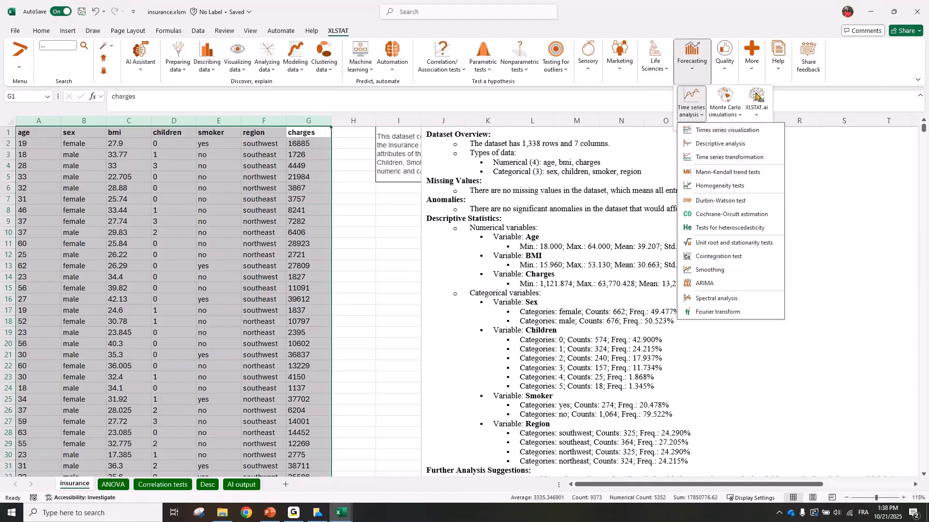
click(777, 57)
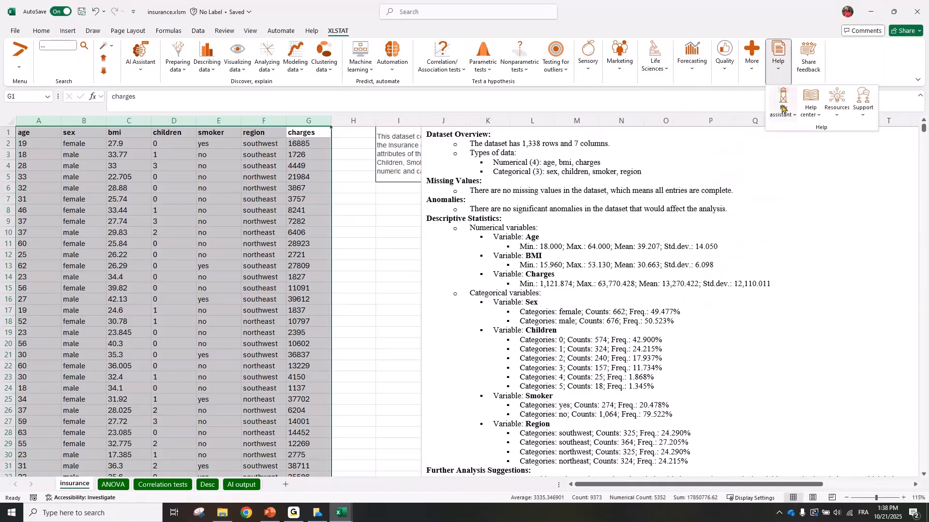
click(783, 113)
click(791, 143)
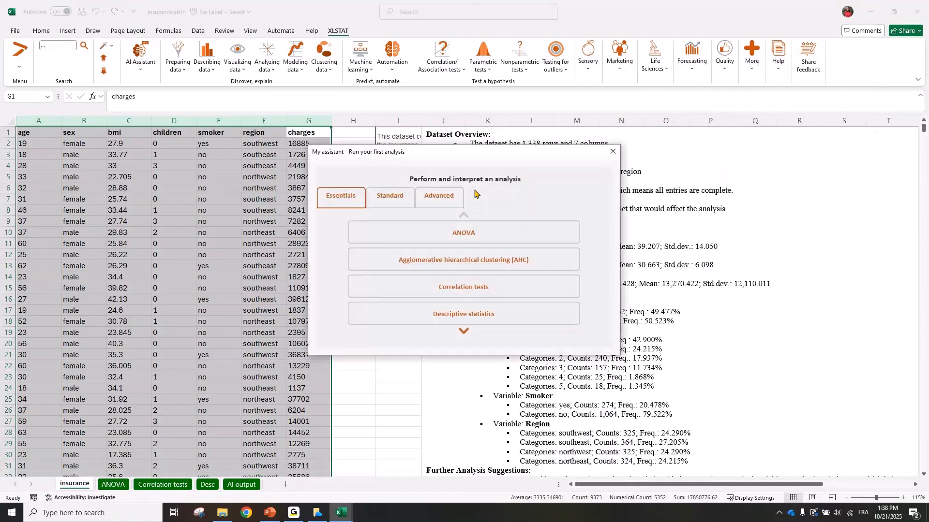
click(433, 197)
click(463, 331)
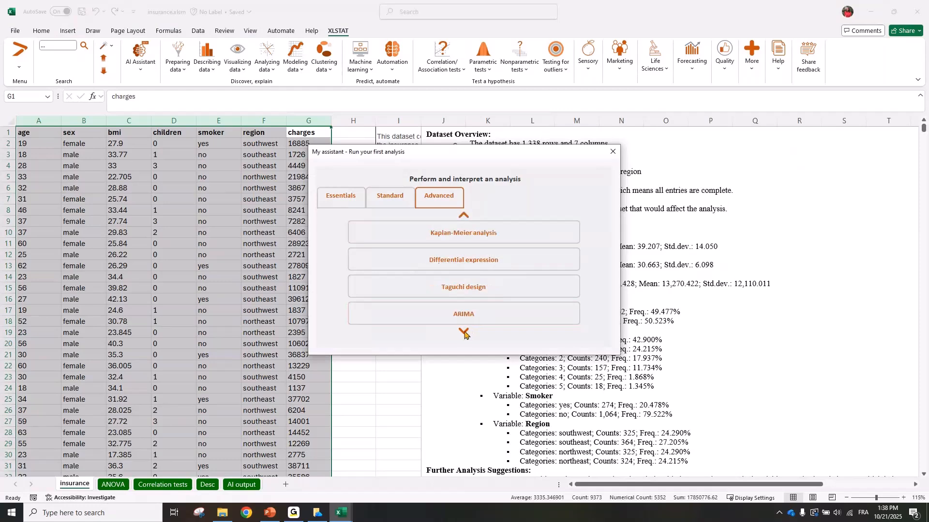
click(463, 331)
click(463, 287)
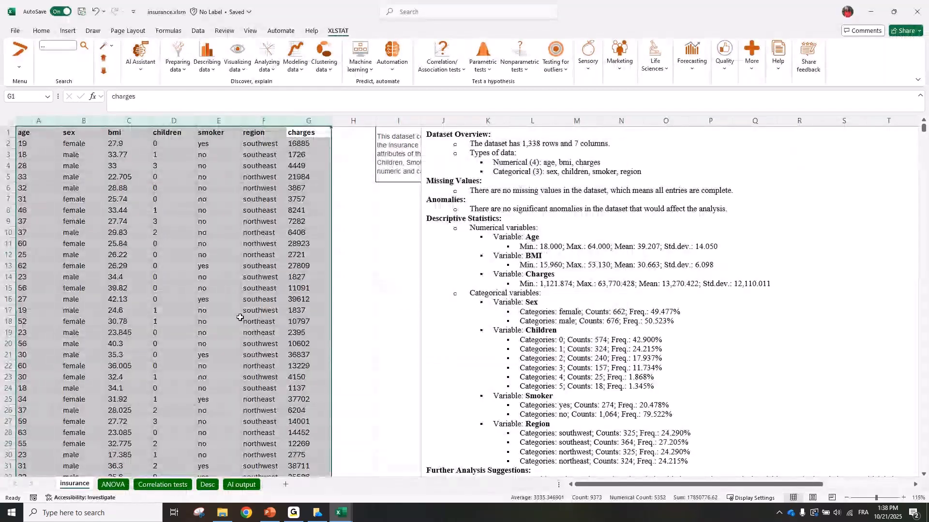
key(alt+Tab)
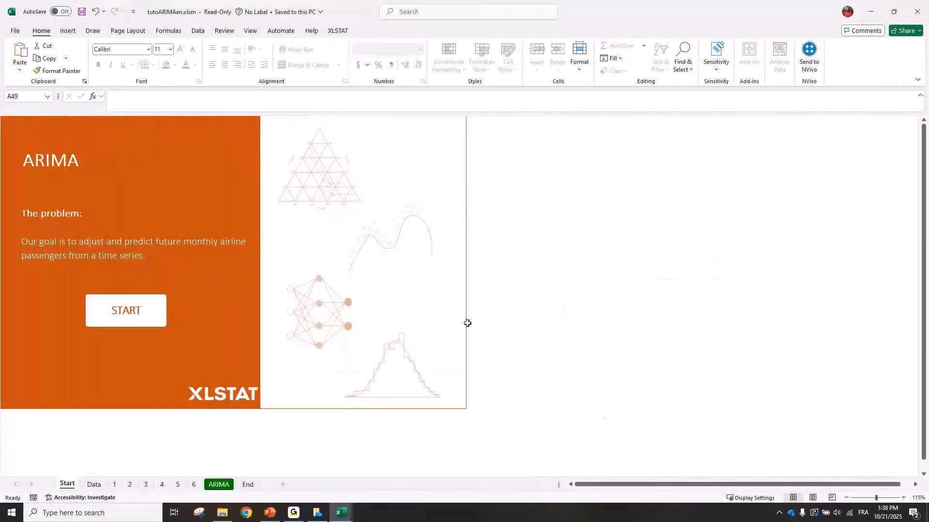
Explore the Box-Cox and differencing options of the Time series transformation in XLSTAT, and close the dialog without running it.
double_click(333, 31)
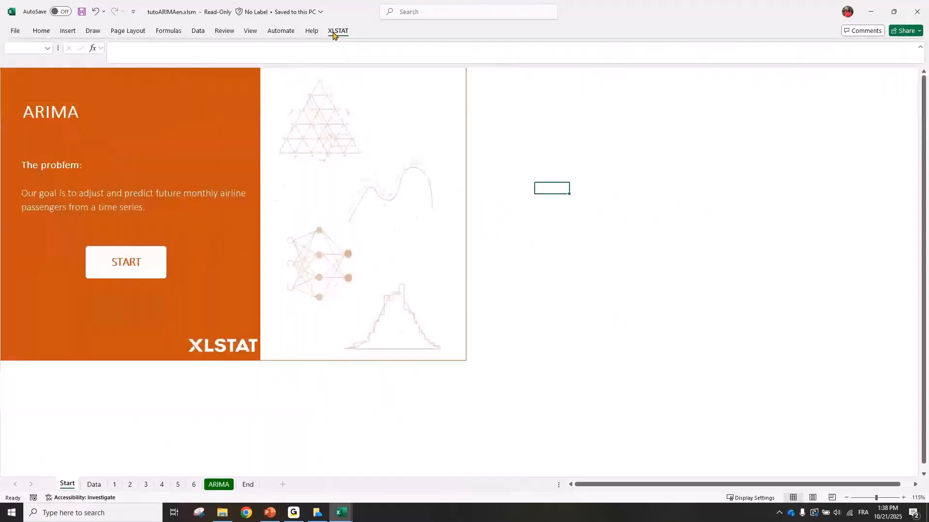
double_click(334, 32)
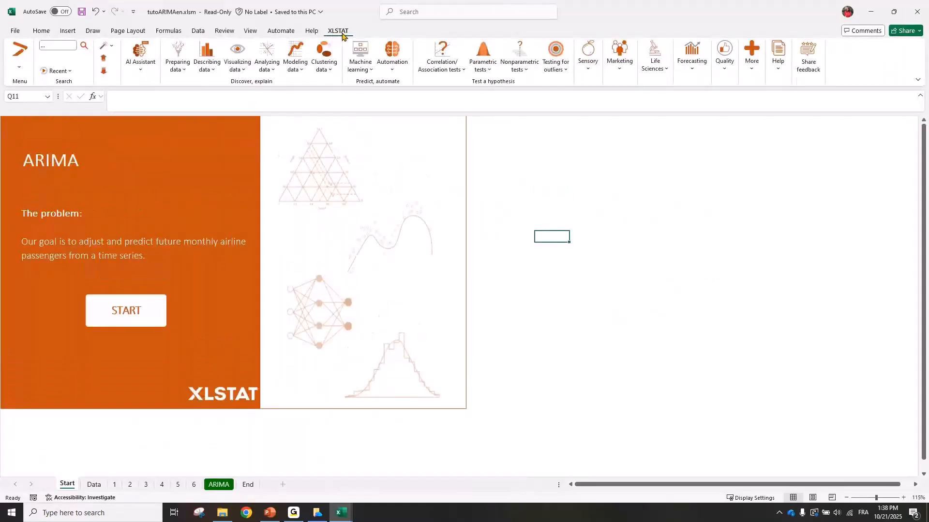
click(690, 70)
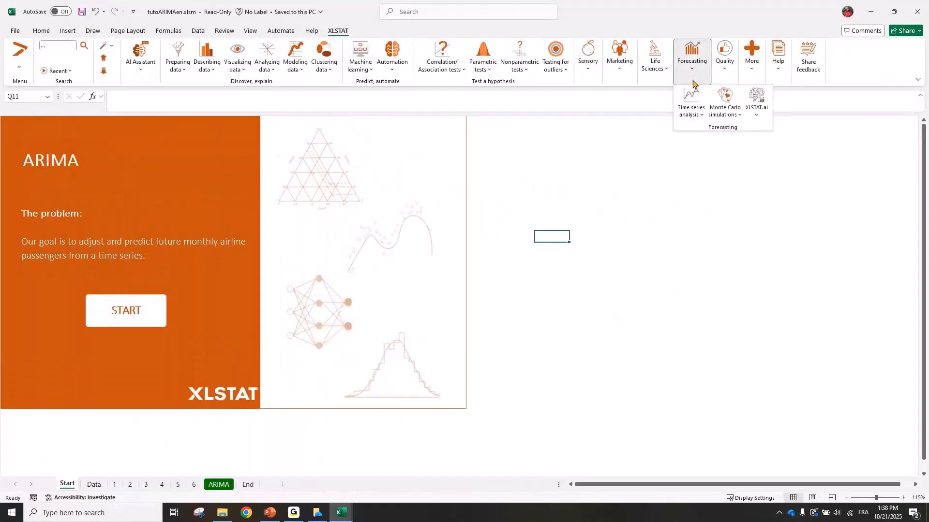
click(694, 101)
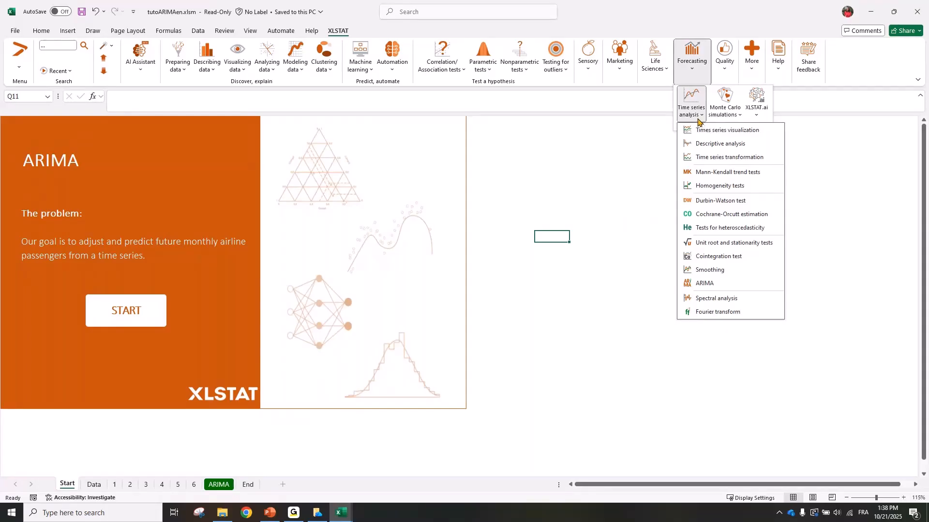
click(733, 158)
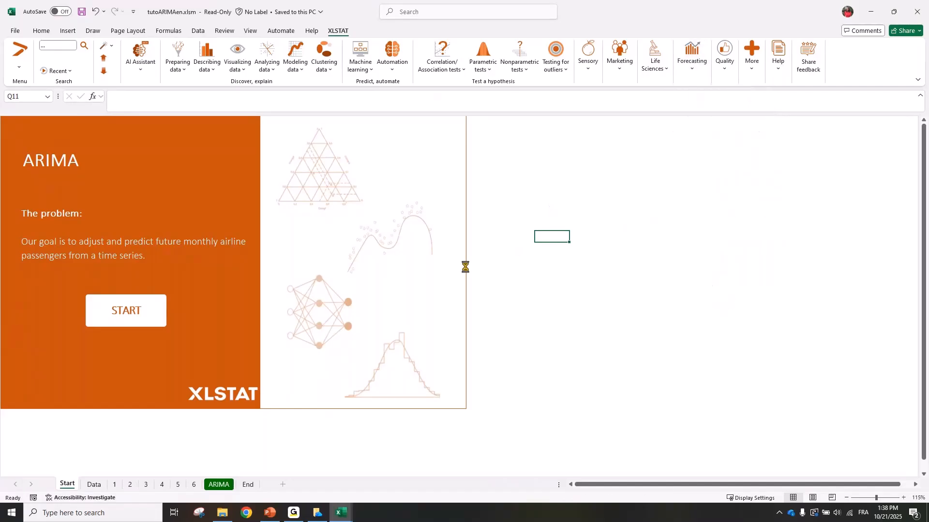
click(334, 199)
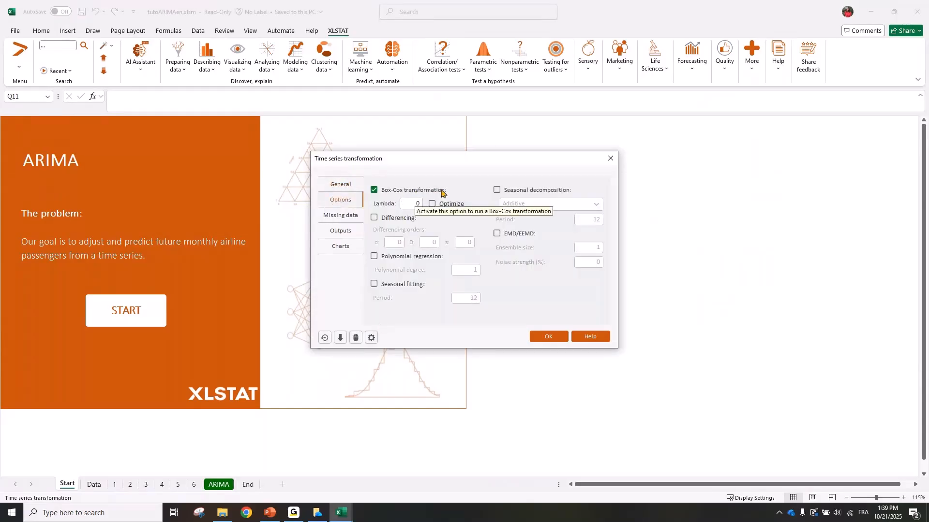
click(405, 219)
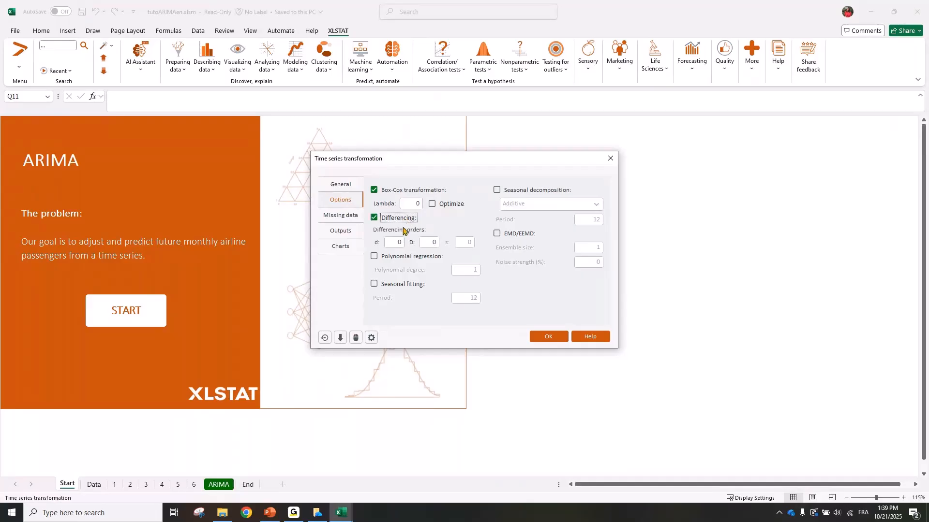
click(610, 158)
Examine the general settings and model parameters of the ARIMA analysis, and close the dialog without running it.
click(691, 56)
click(702, 114)
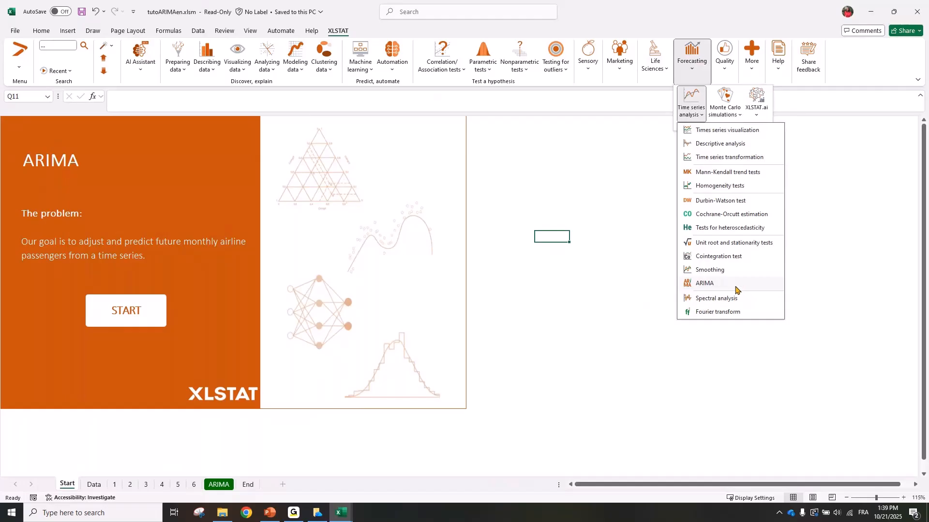
click(711, 284)
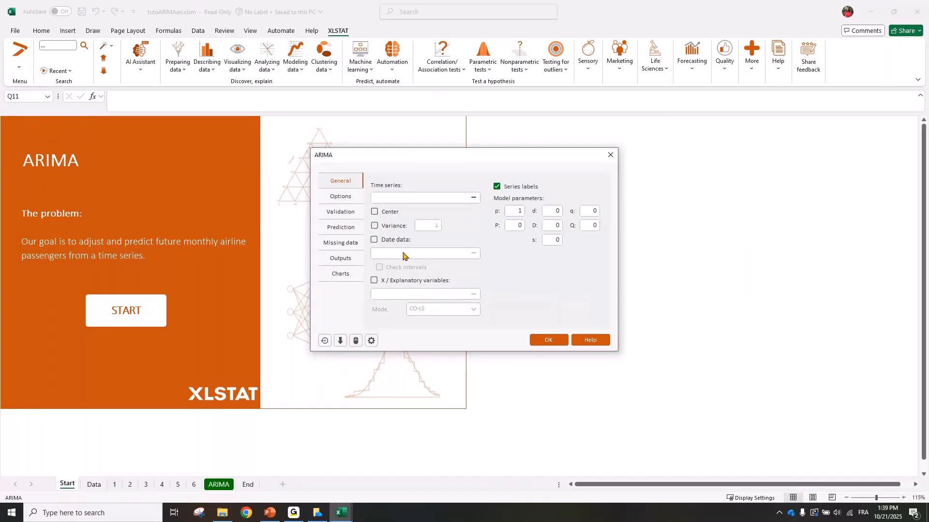
click(610, 155)
Show where the help assistant offers the option to run a first analysis.
click(777, 65)
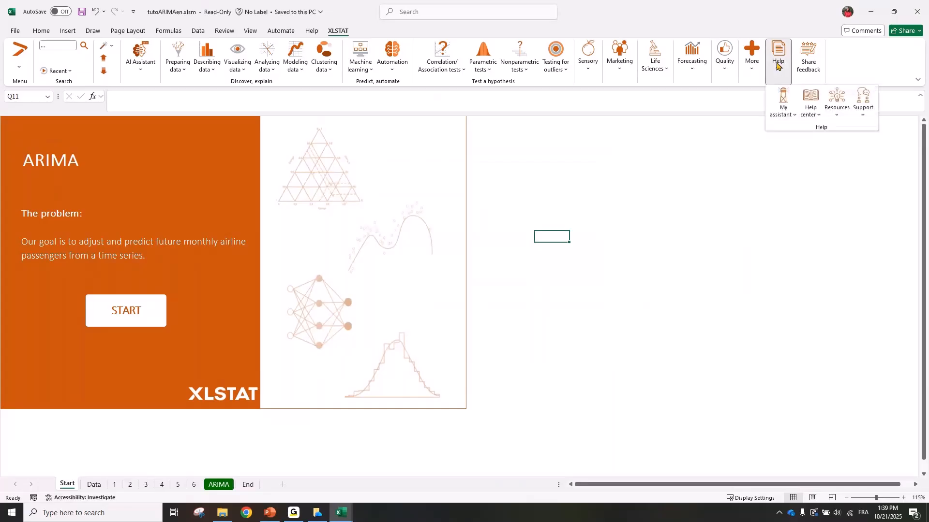
click(783, 103)
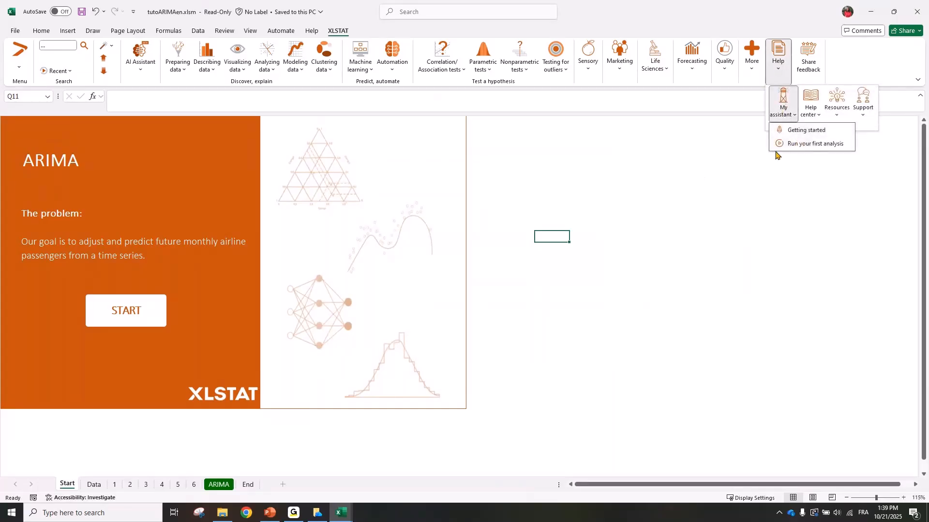
click(793, 144)
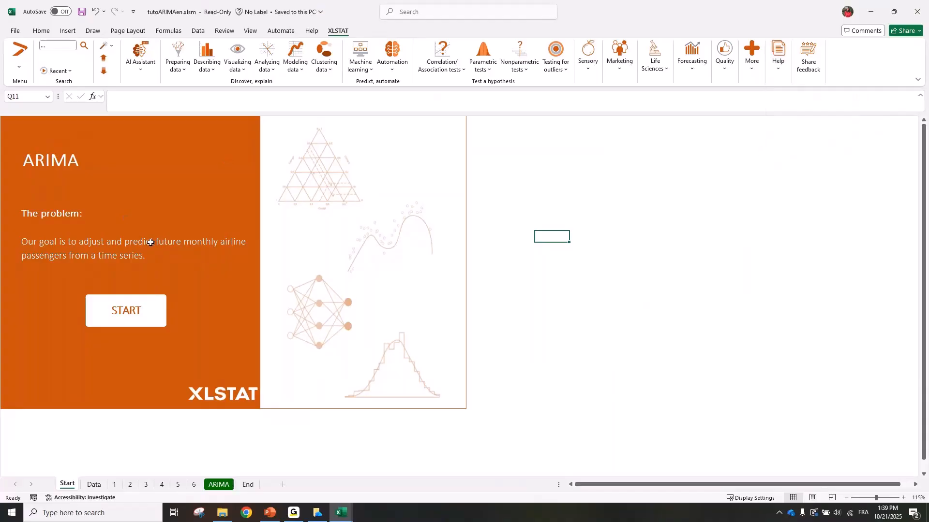
Start the ARIMA tutorial, and highlight the month and passengers columns, the first data rows and the empty columns D to F of its data sheet.
click(122, 310)
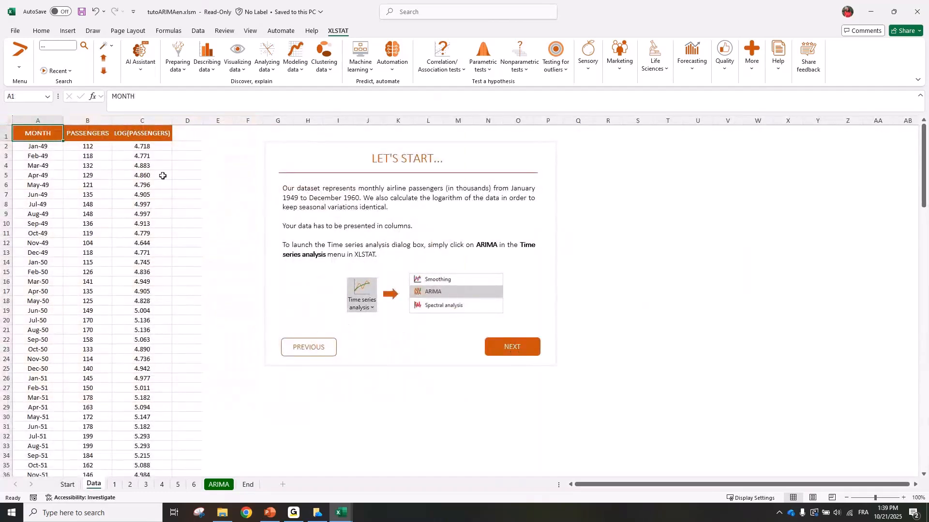
drag(50, 120, 134, 115)
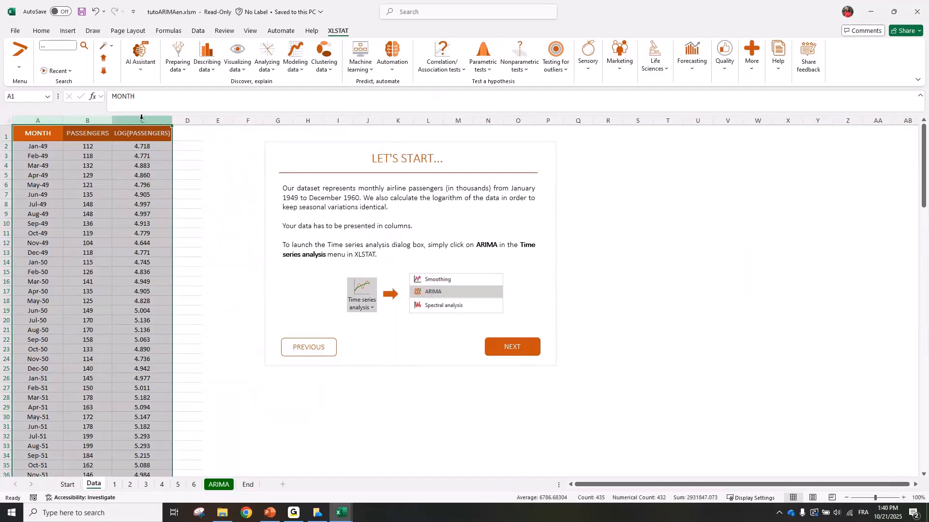
click(51, 119)
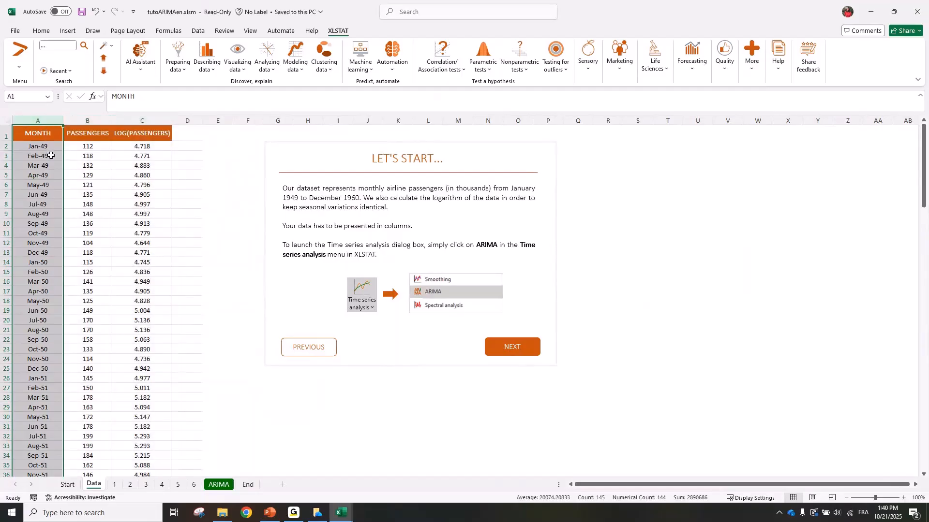
click(4, 147)
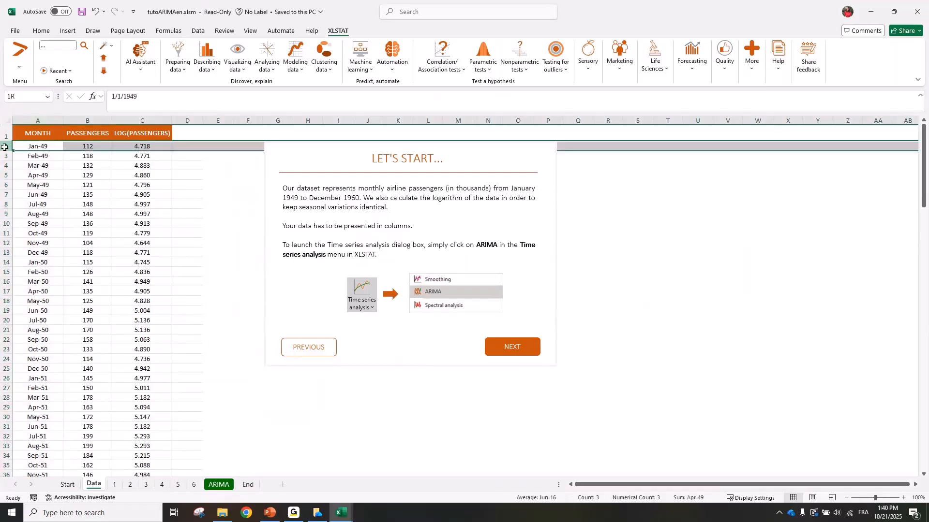
drag(4, 147, 8, 175)
click(121, 177)
mouse_move(87, 120)
mouse_down()
mouse_move(135, 126)
mouse_move(97, 121)
mouse_up()
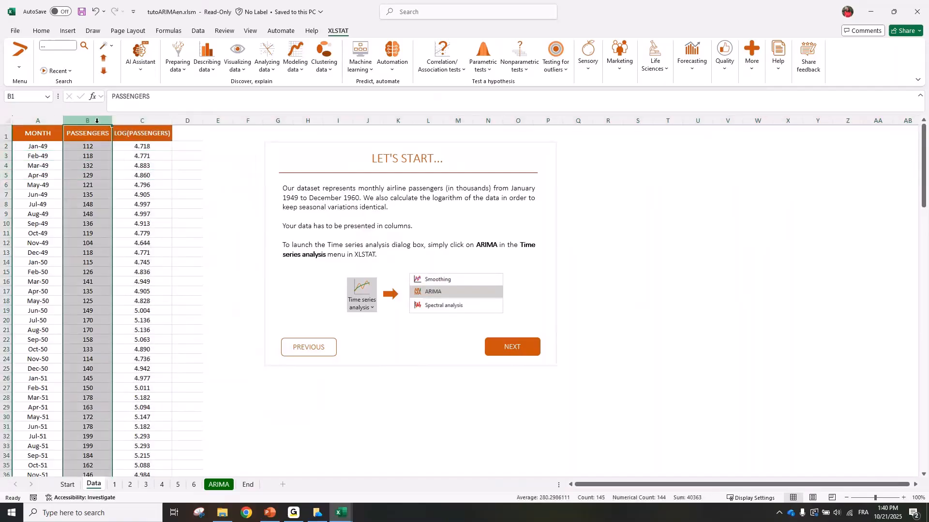
drag(189, 122, 248, 125)
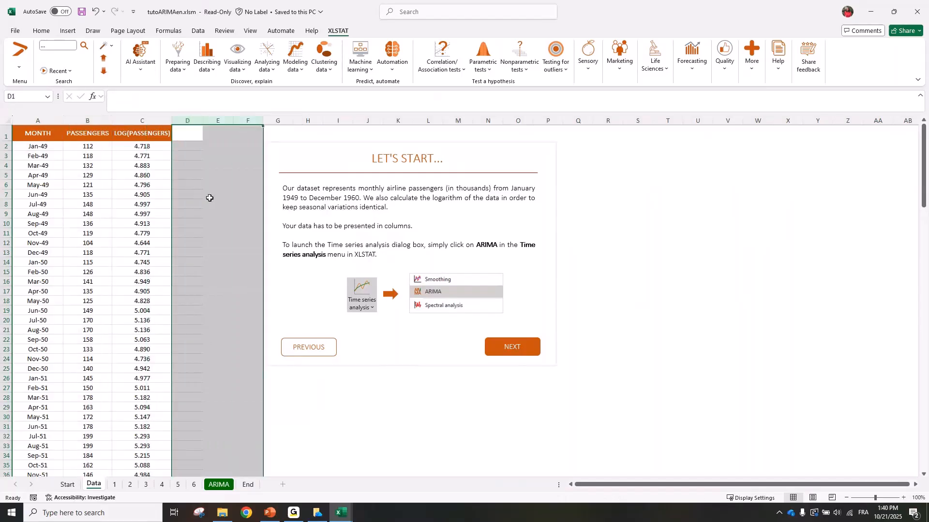
Advance through the tutorial's instruction pages 1 to 6 to the ARIMA output, and examine the goodness of fit statistics and model parameters.
click(515, 350)
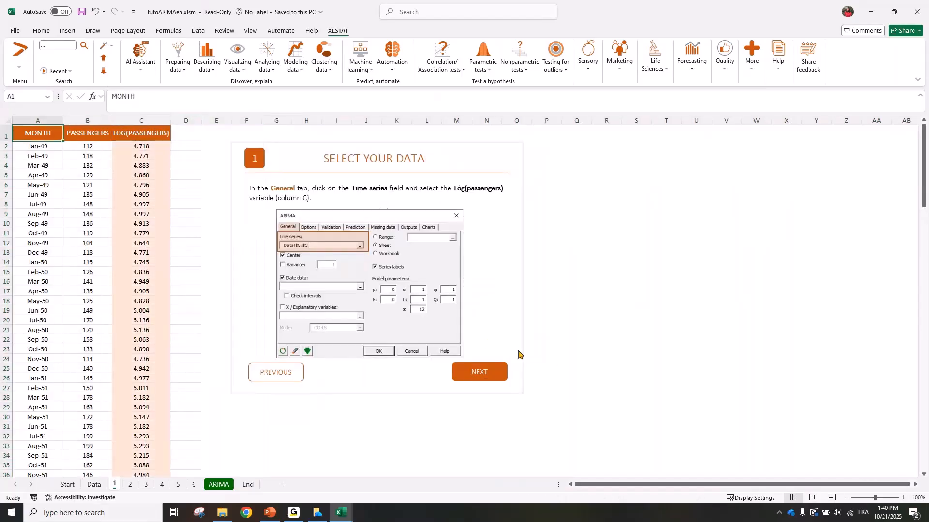
click(482, 372)
click(484, 374)
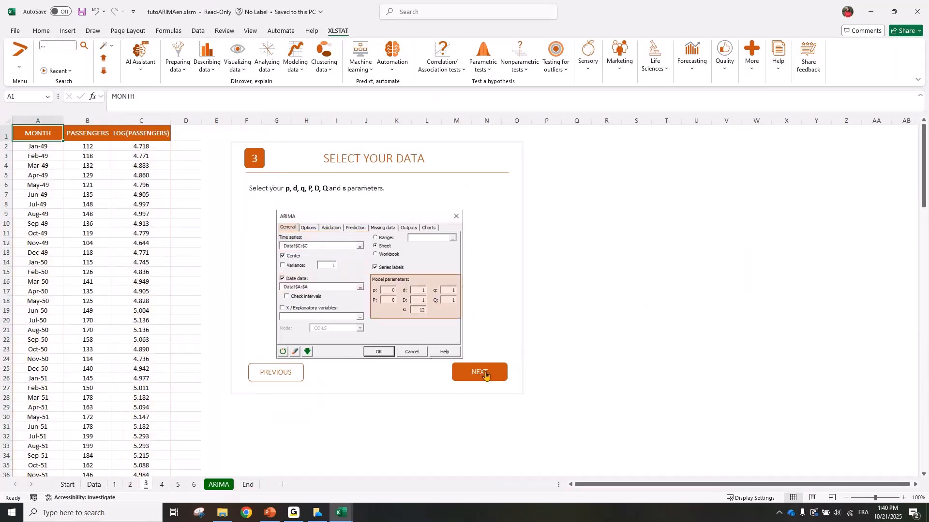
click(485, 376)
click(485, 376)
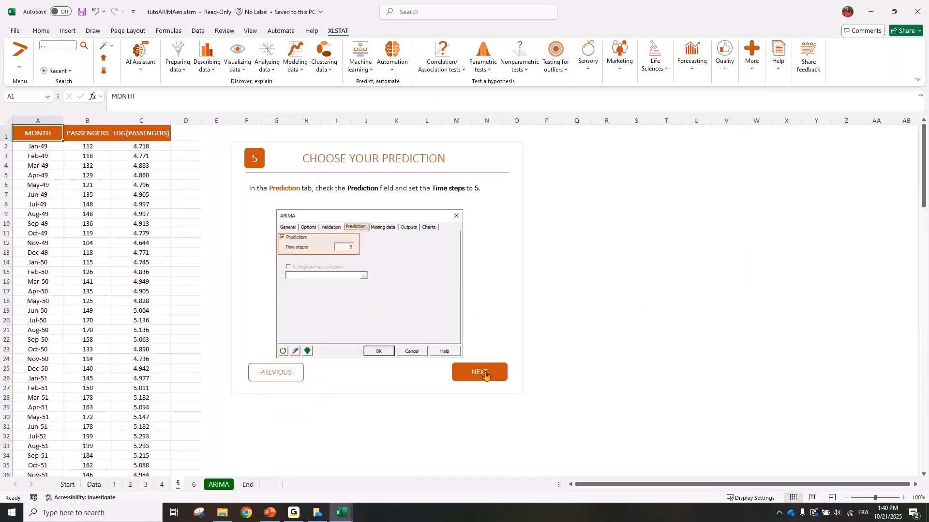
click(486, 376)
click(485, 375)
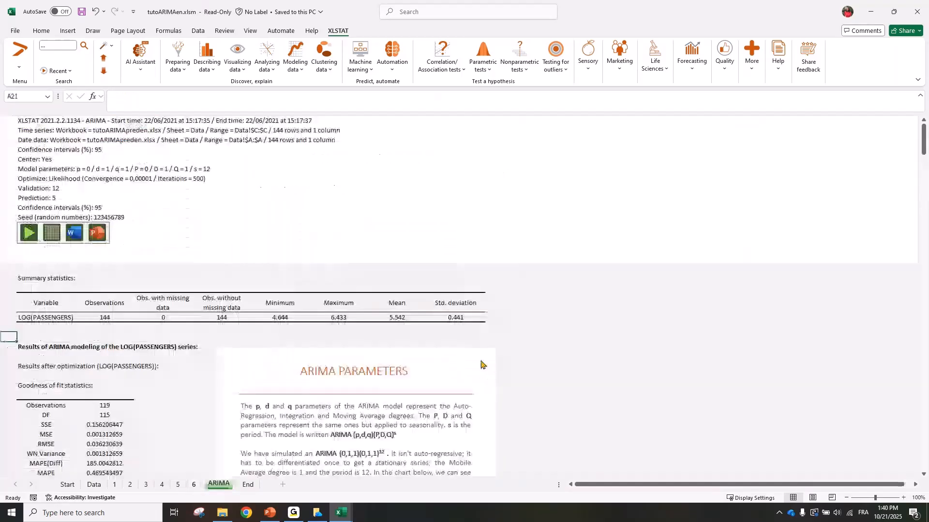
scroll(543, 331, down, 3)
scroll(320, 280, down, 2)
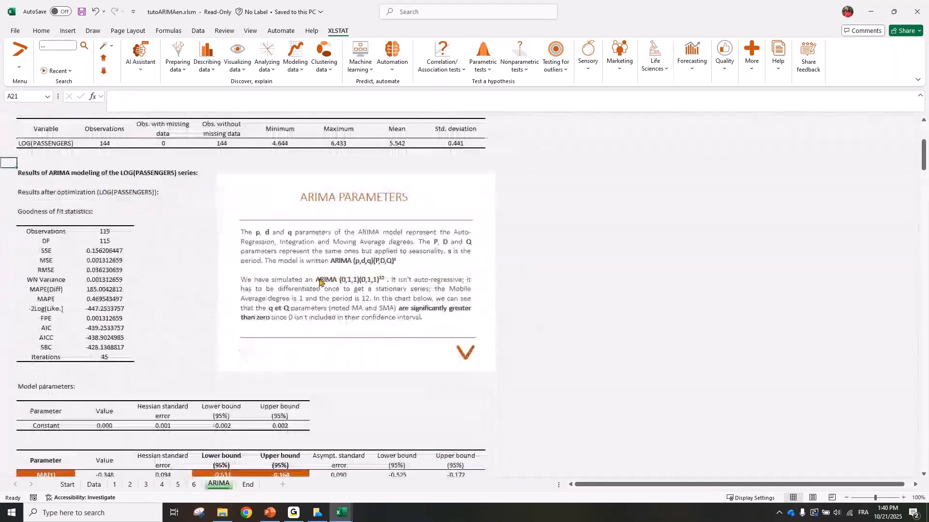
scroll(322, 311, down, 2)
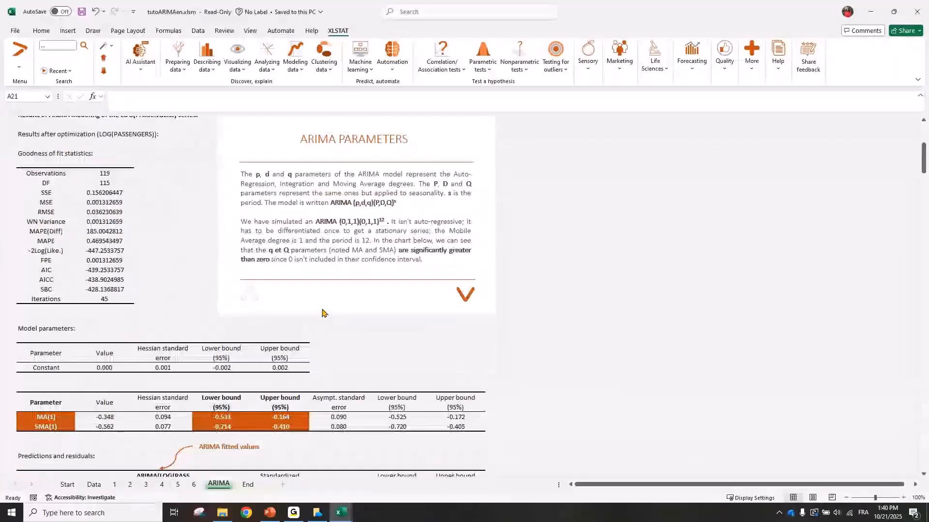
Examine the ARIMA predictions and residuals table down to the forecasts for the last five months and the charts below.
scroll(322, 311, down, 5)
scroll(321, 311, down, 3)
scroll(321, 311, down, 15)
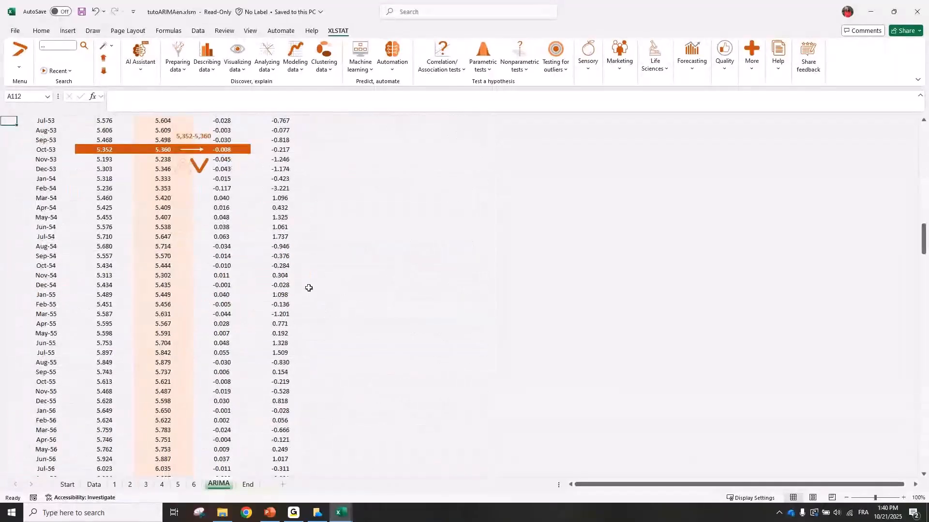
scroll(310, 290, down, 20)
scroll(310, 290, down, 11)
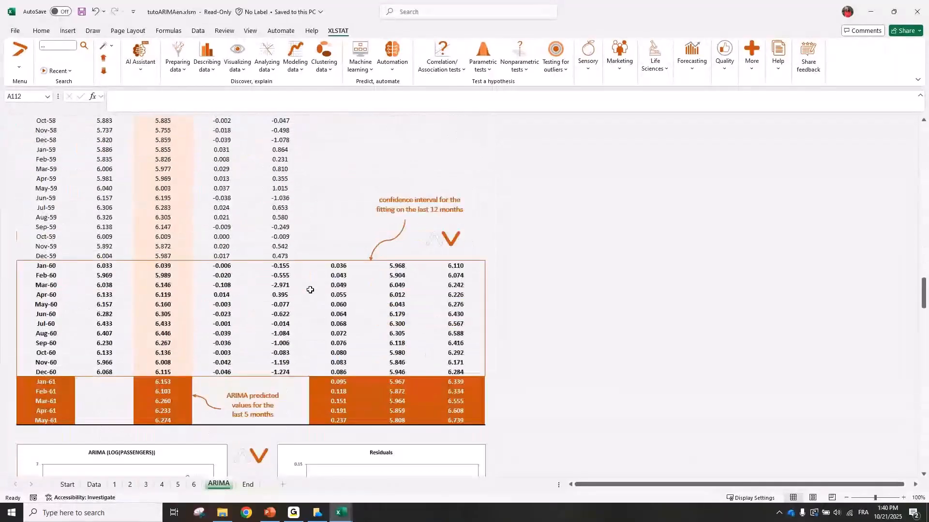
Look through the available forecasting features, covering the time series analysis methods and the Monte Carlo simulation commands.
click(691, 53)
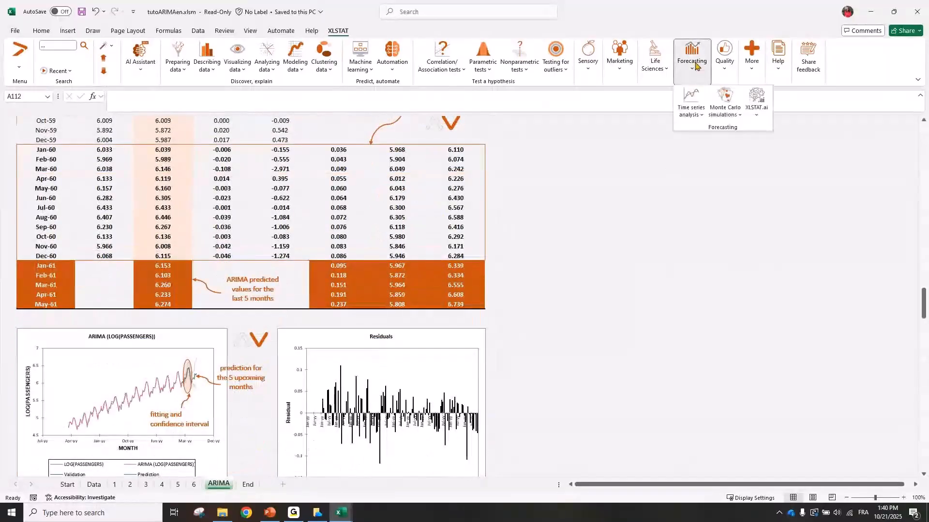
click(691, 116)
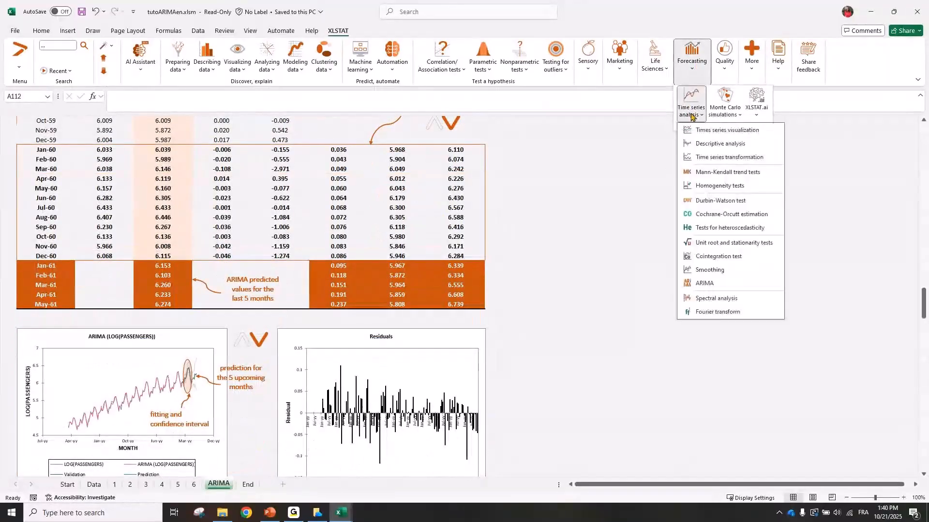
click(724, 114)
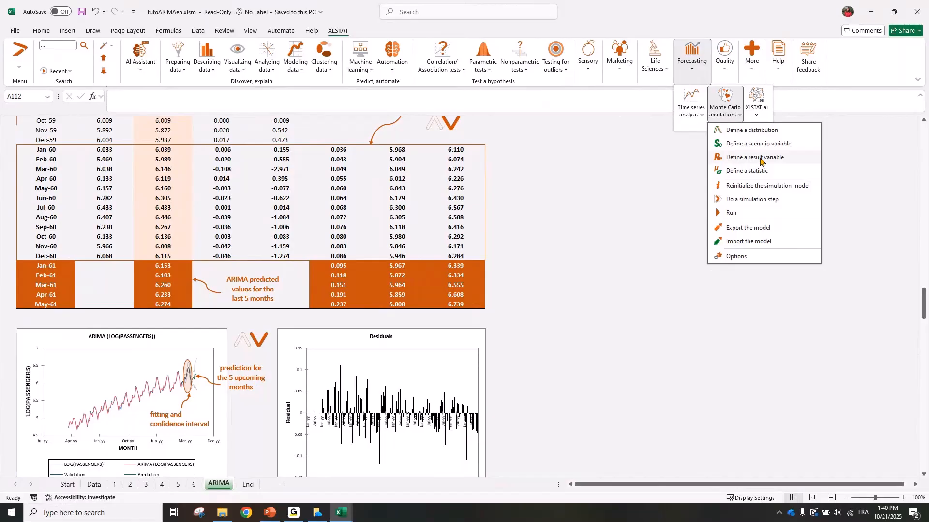
click(699, 109)
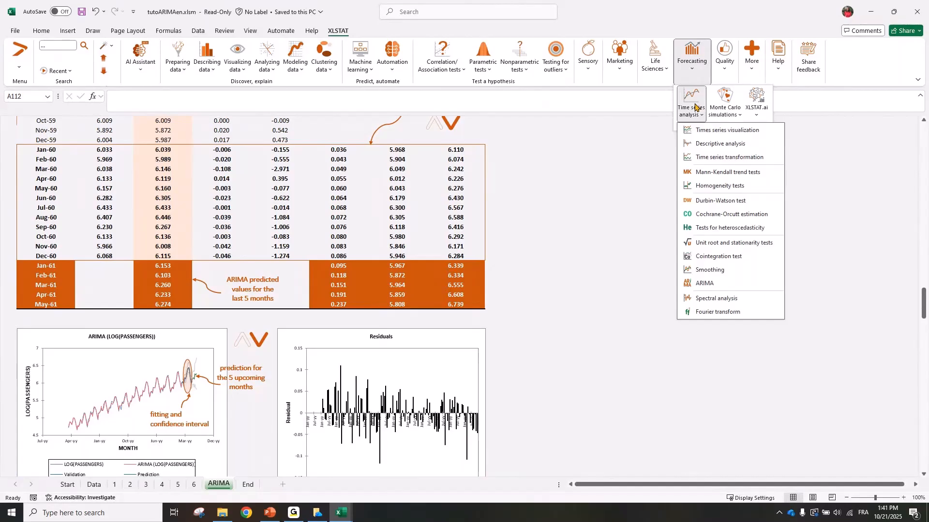
click(622, 151)
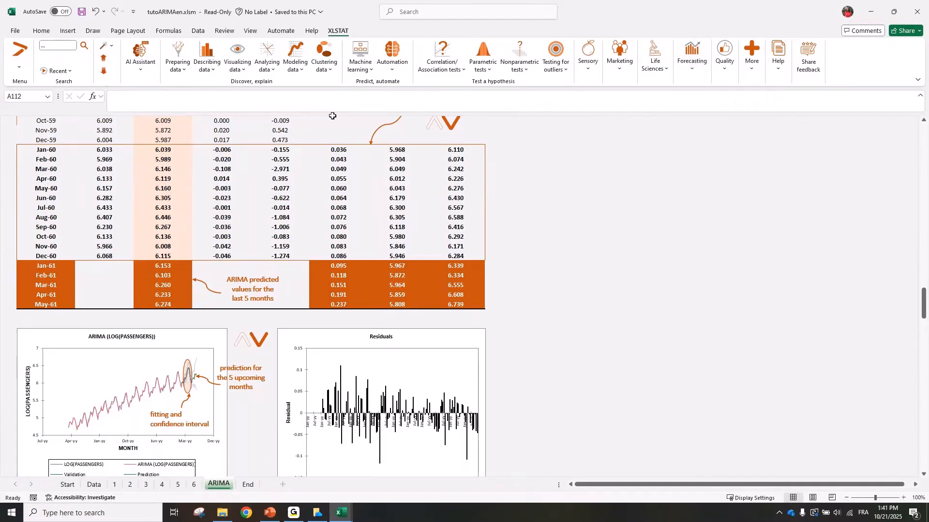
click(554, 158)
scroll(543, 187, up, 14)
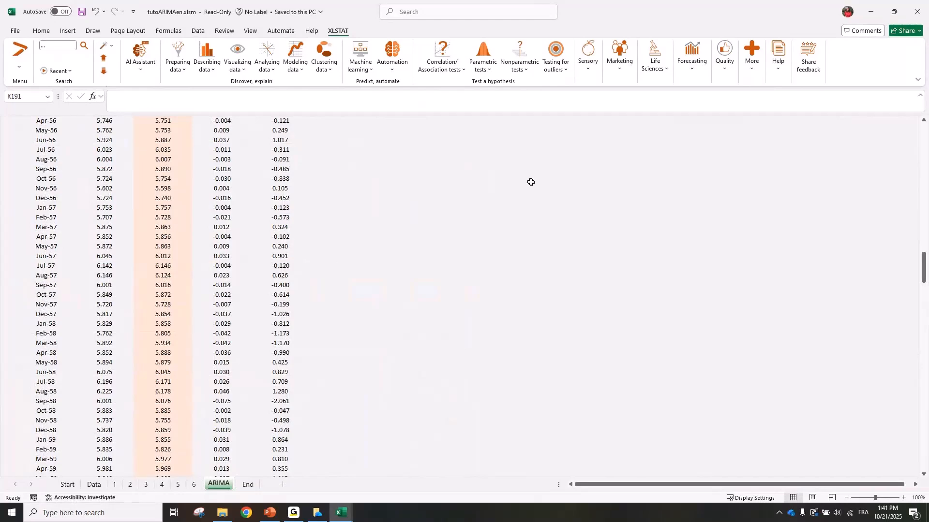
click(501, 180)
scroll(395, 178, up, 6)
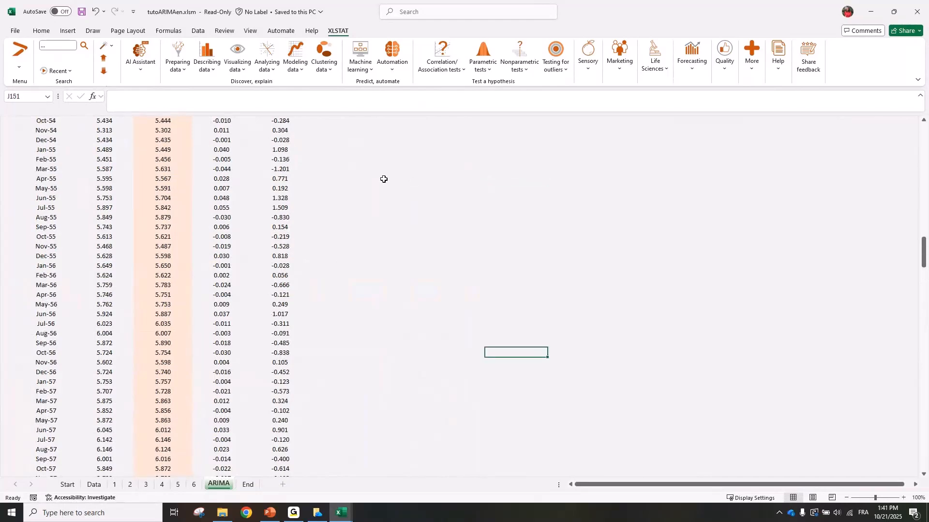
scroll(166, 203, up, 8)
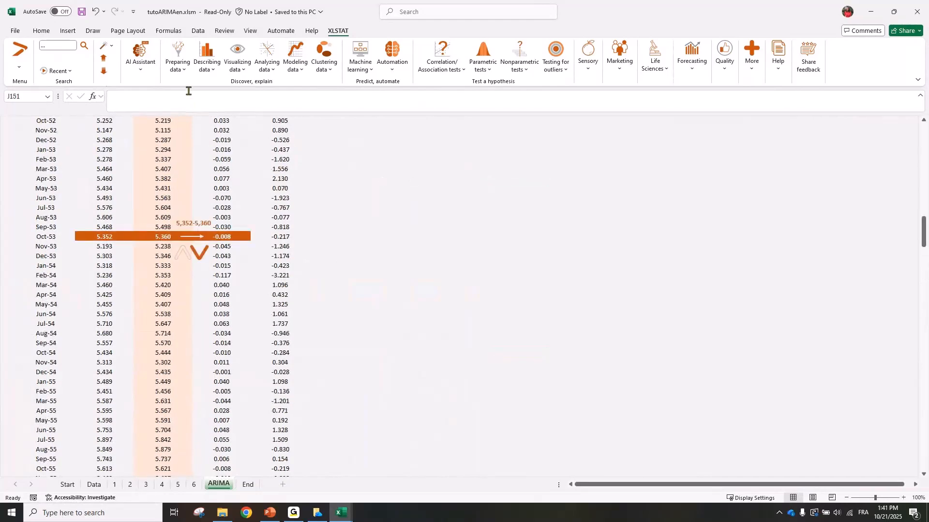
Browse the methods for data preparation and outlier testing, and the Sensory, Marketing, Life Sciences and Forecasting feature groups.
click(178, 57)
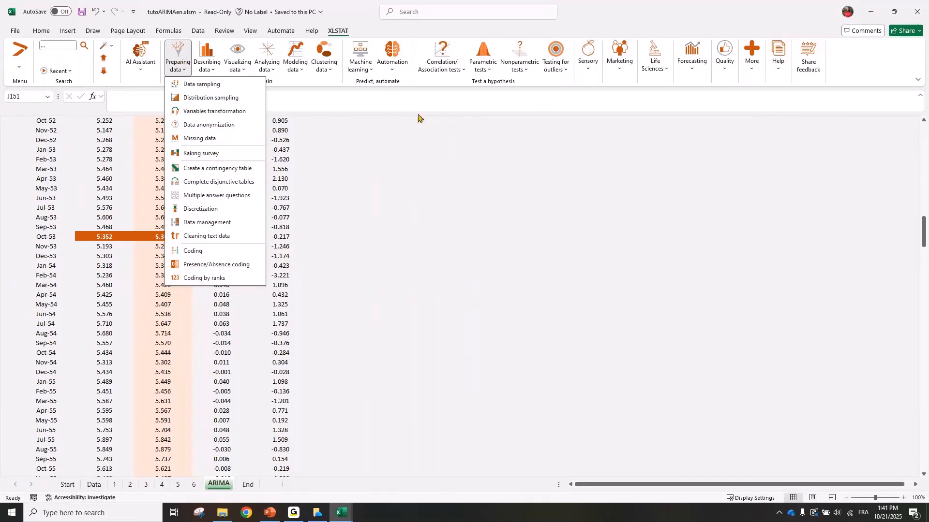
click(555, 60)
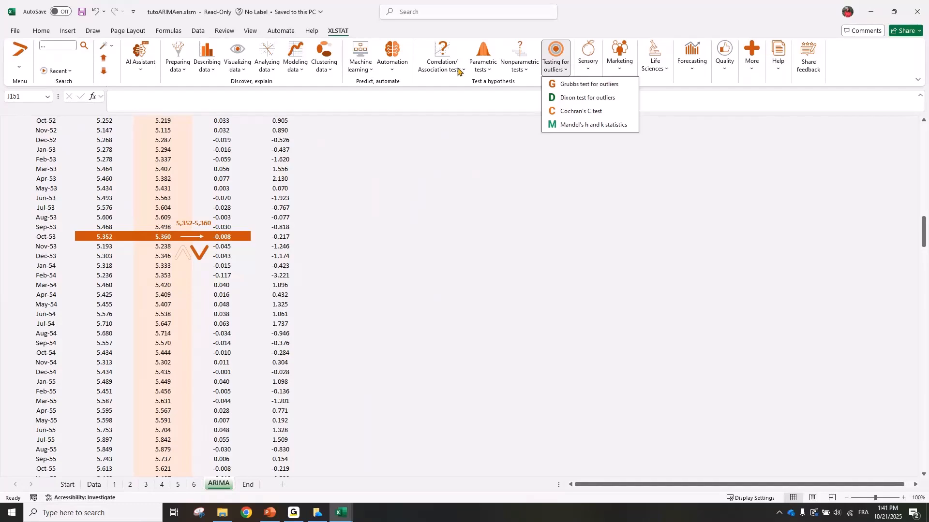
click(587, 54)
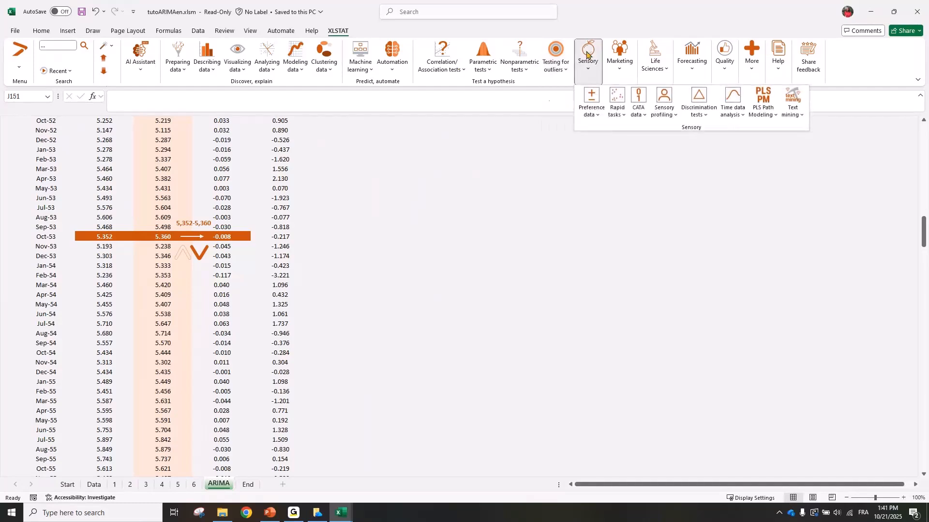
click(618, 67)
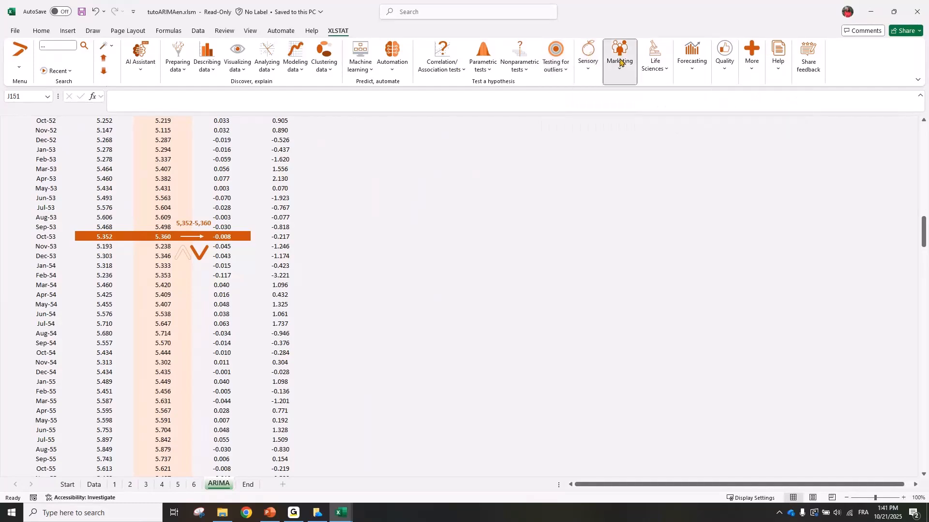
click(663, 173)
click(657, 57)
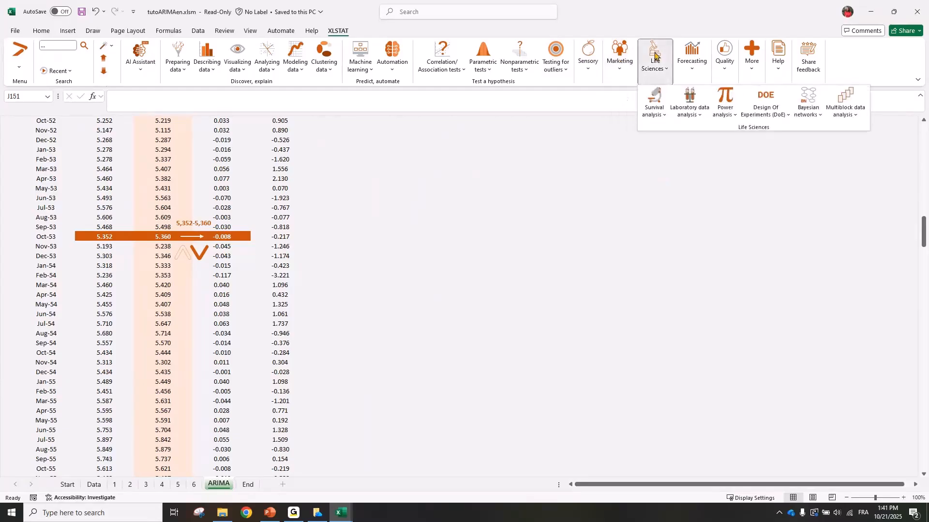
click(688, 56)
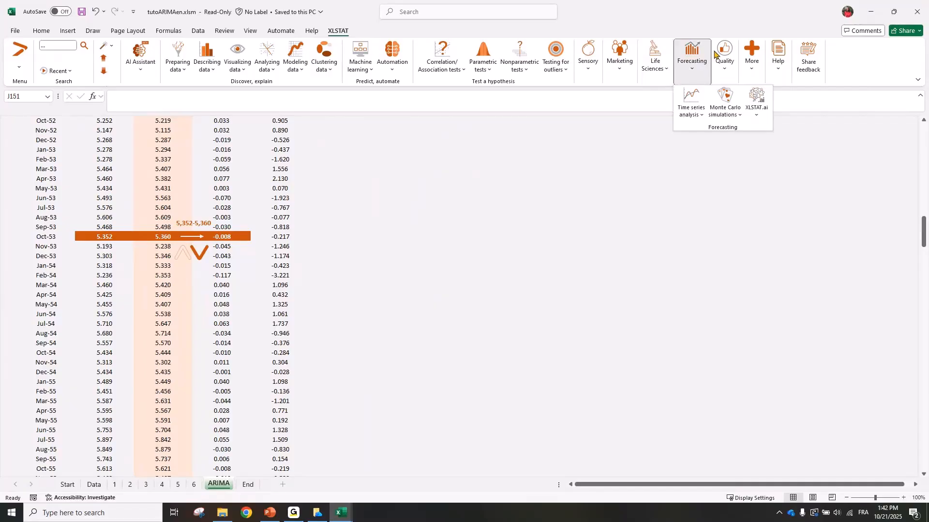
Show the additional XLSTAT tools and the list of R packages offered through XLSTAT-R.
click(751, 58)
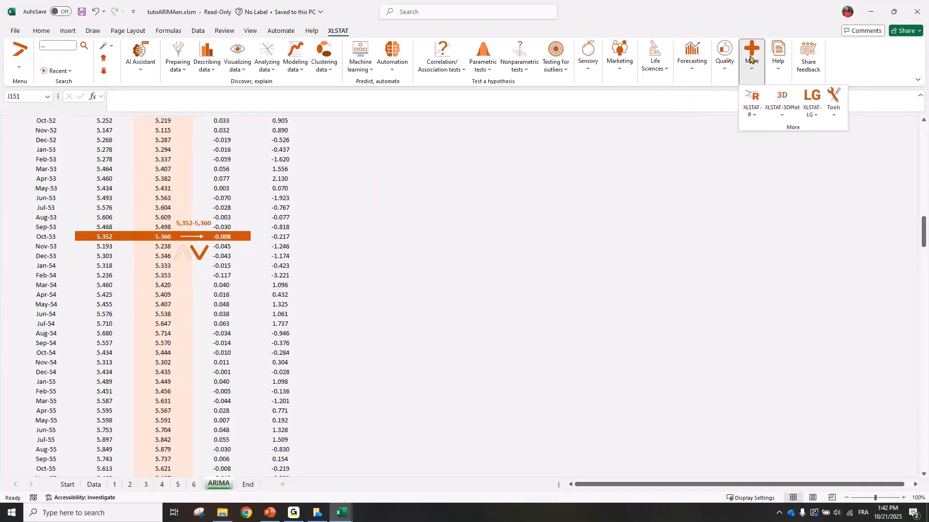
click(750, 112)
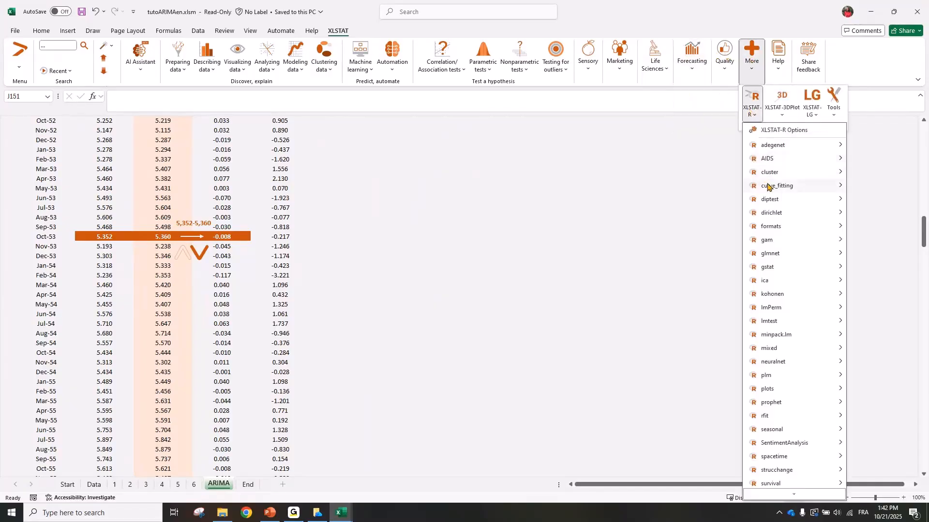
mouse_move(769, 183)
click(570, 141)
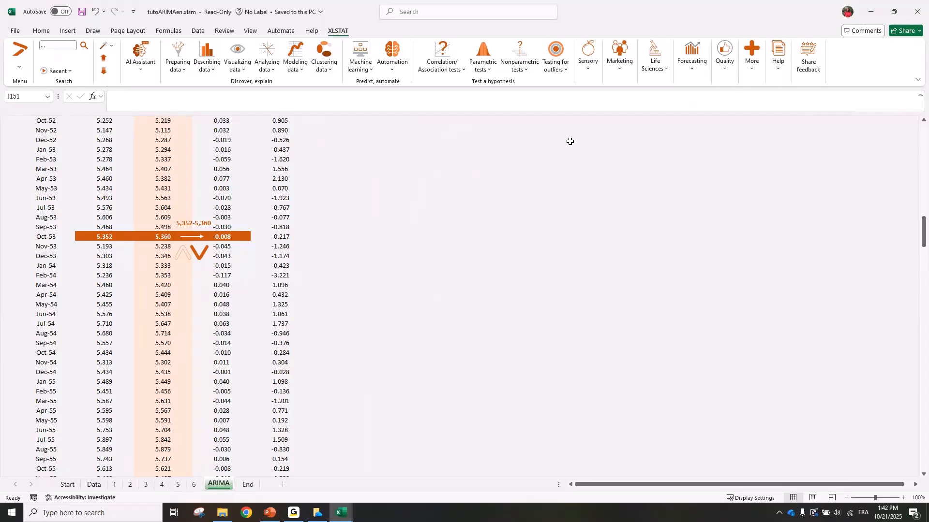
Show the AI Assistant's options, return to the insurance workbook's data sheet and clear its column selection.
click(145, 66)
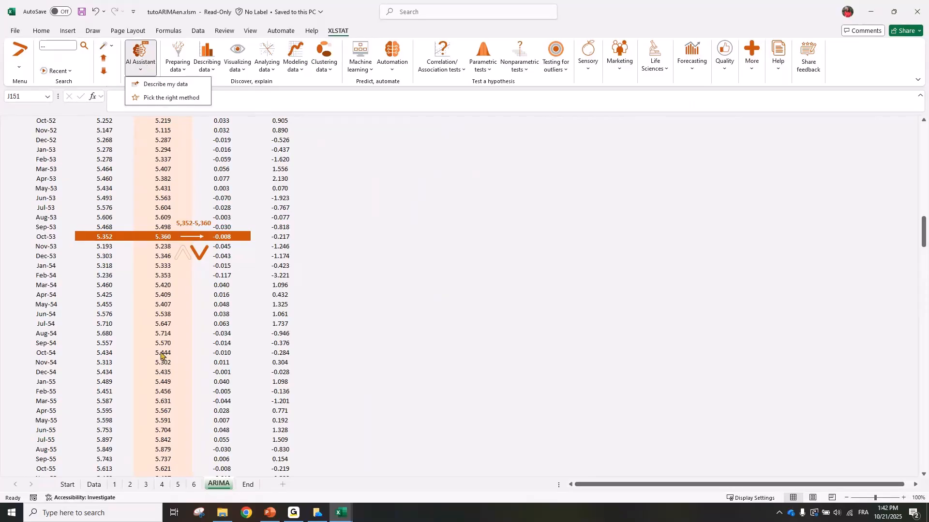
click(90, 485)
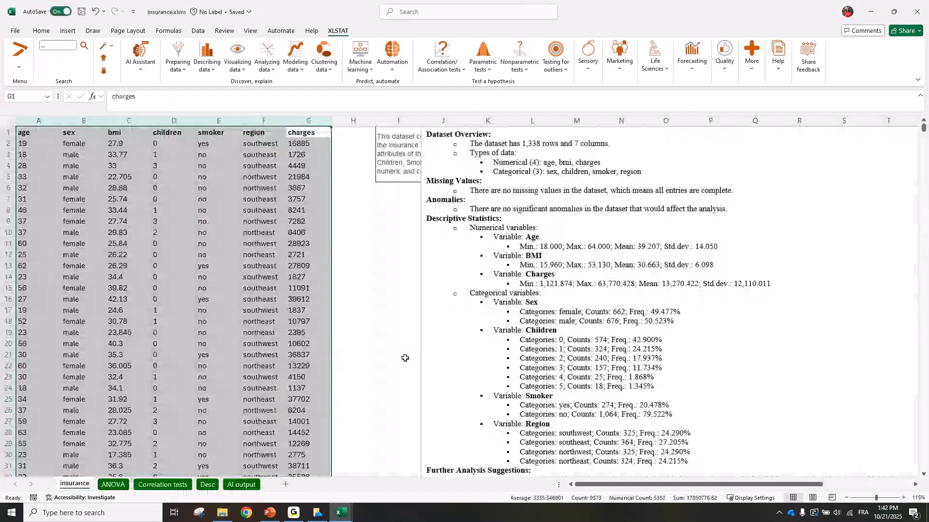
click(353, 277)
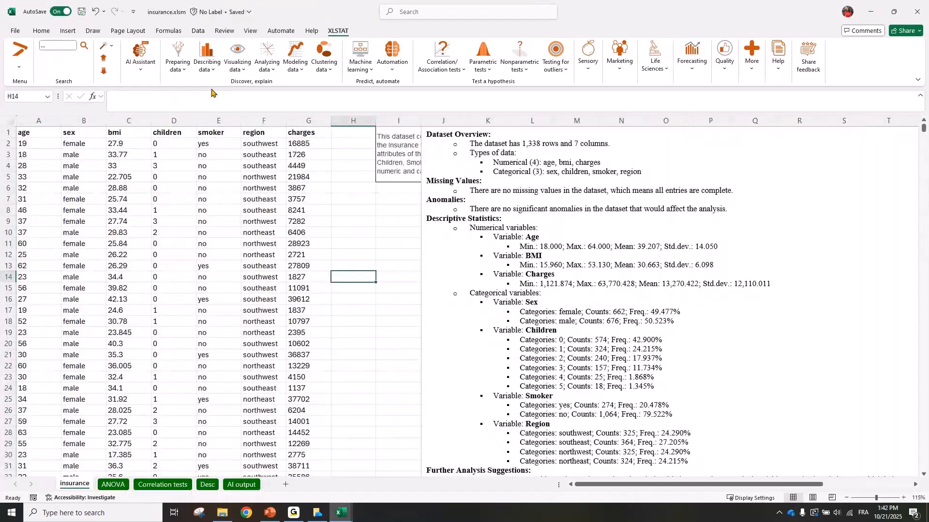
Show the data preparation methods and where the general XLSTAT options are found.
click(176, 59)
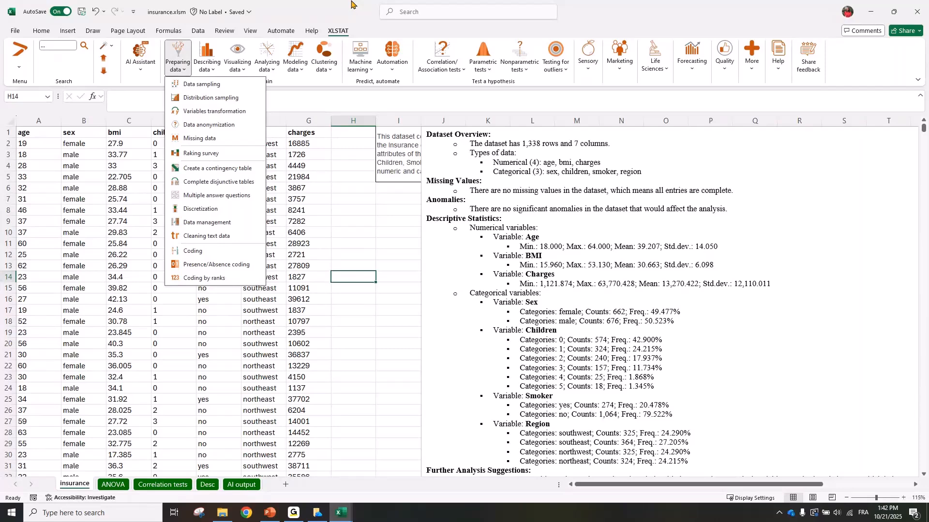
click(19, 53)
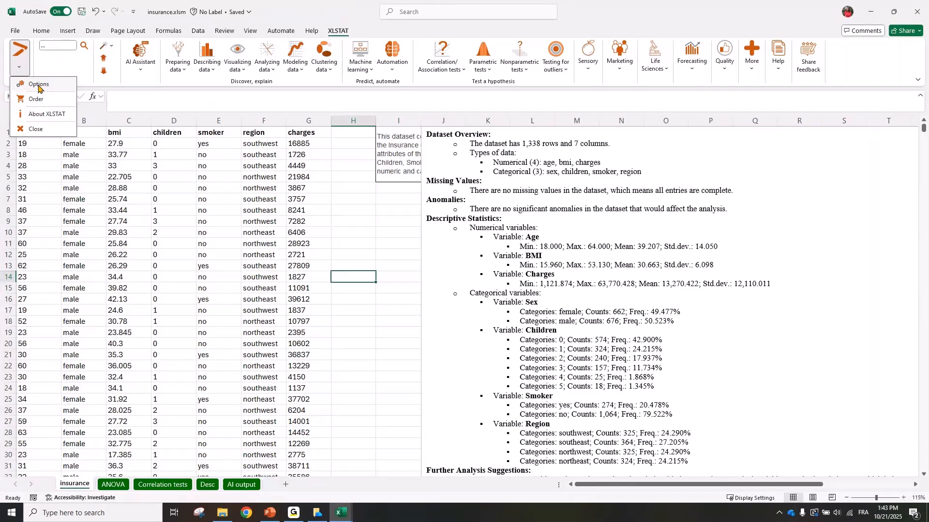
click(276, 294)
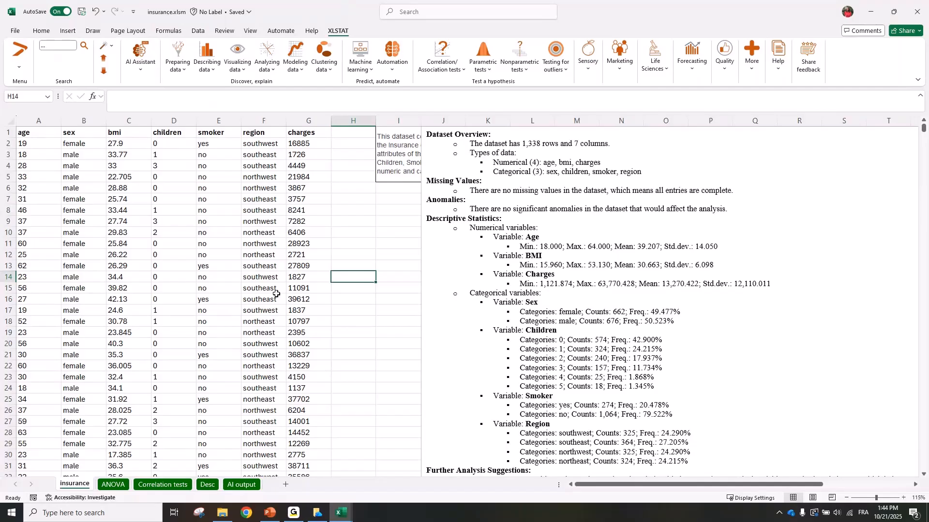
Review the AI output report, the descriptive statistics with box plots of charges, and the Pearson correlation test results.
click(172, 485)
click(208, 485)
click(242, 485)
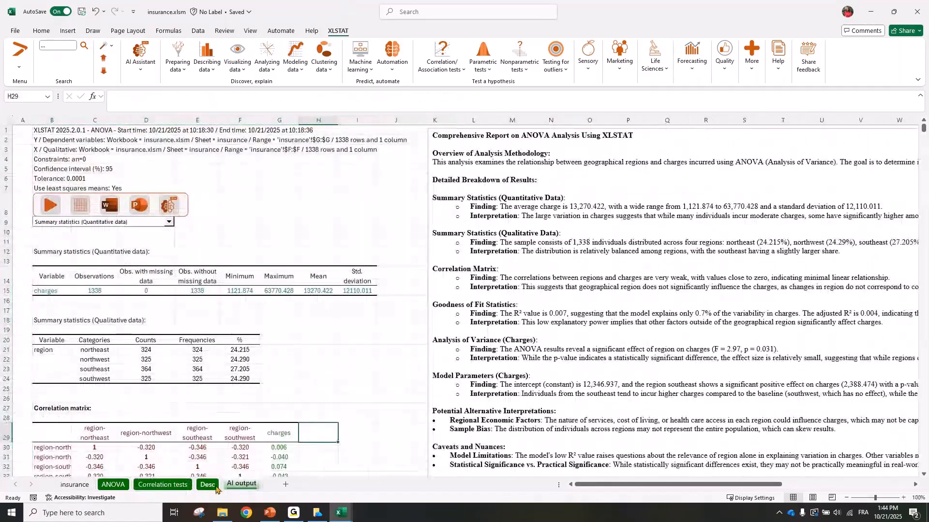
click(208, 485)
click(381, 321)
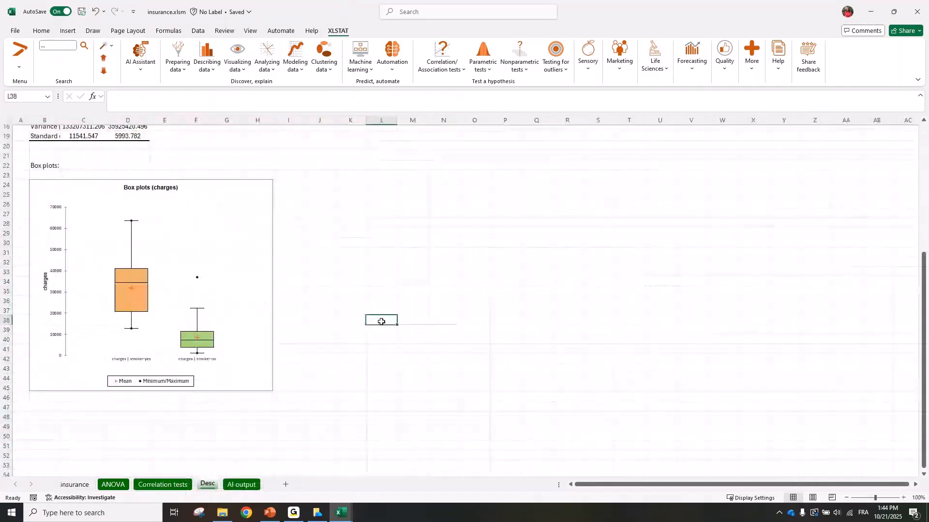
scroll(292, 271, up, 6)
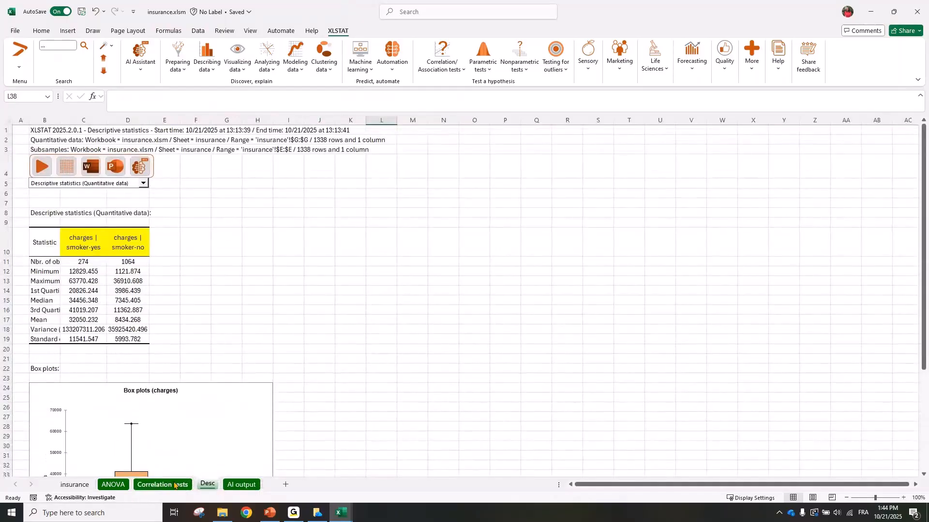
click(175, 484)
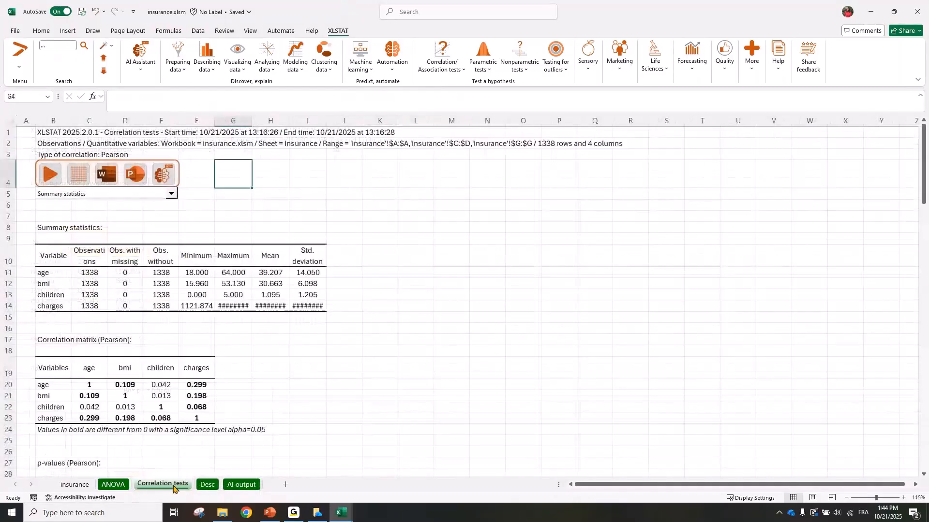
Go to the ANOVA results sheet and select its columns B to N.
click(120, 489)
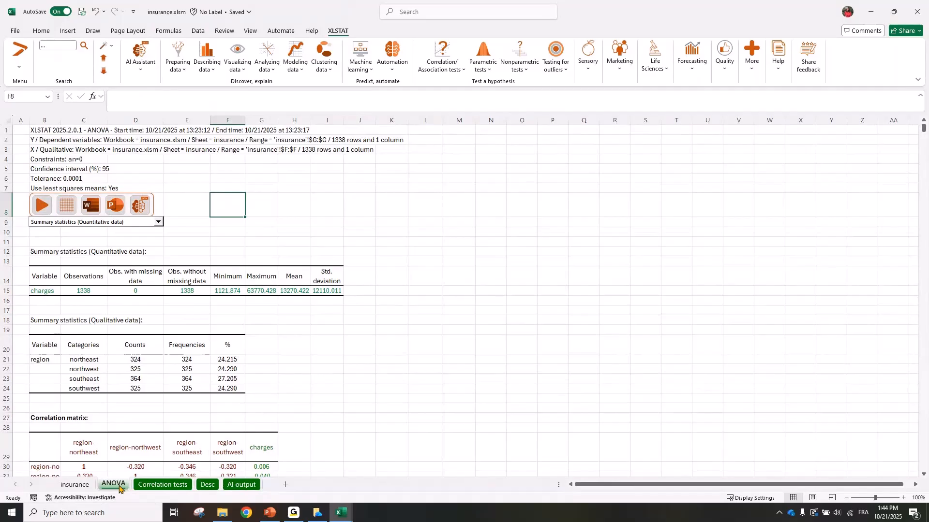
click(85, 130)
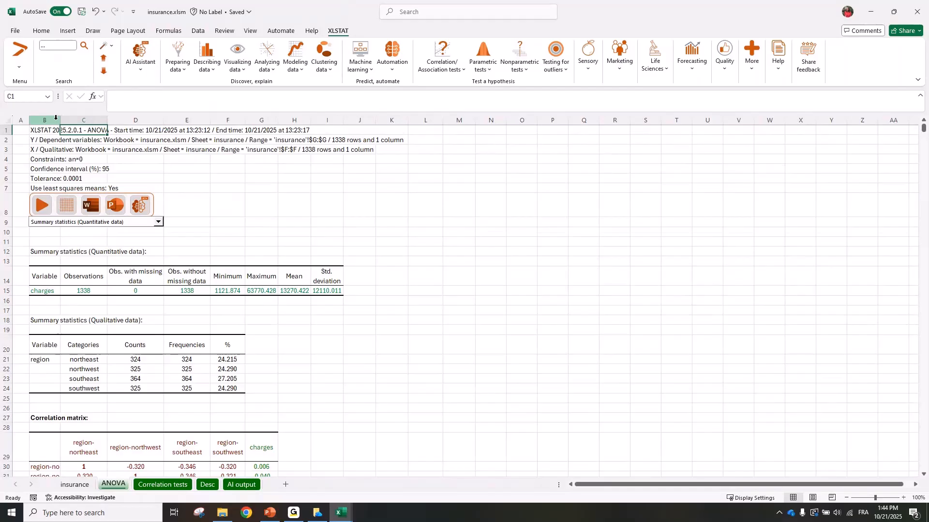
drag(56, 117, 488, 127)
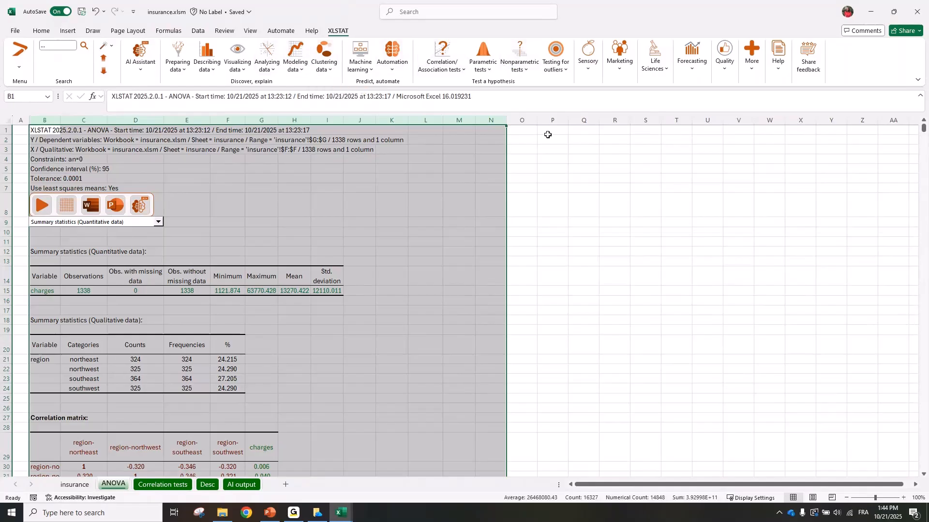
Show the available data analysis methods, such as Principal Component Analysis and k-means clustering.
click(236, 60)
click(270, 57)
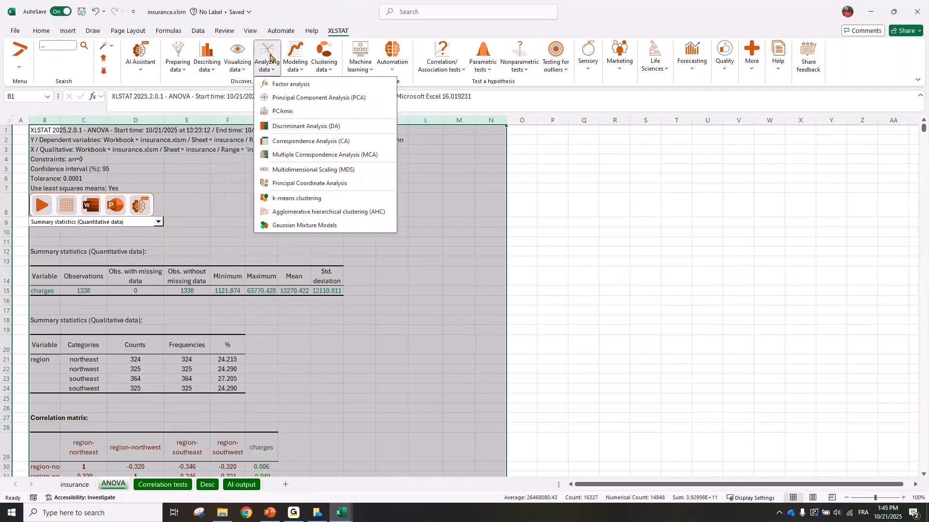
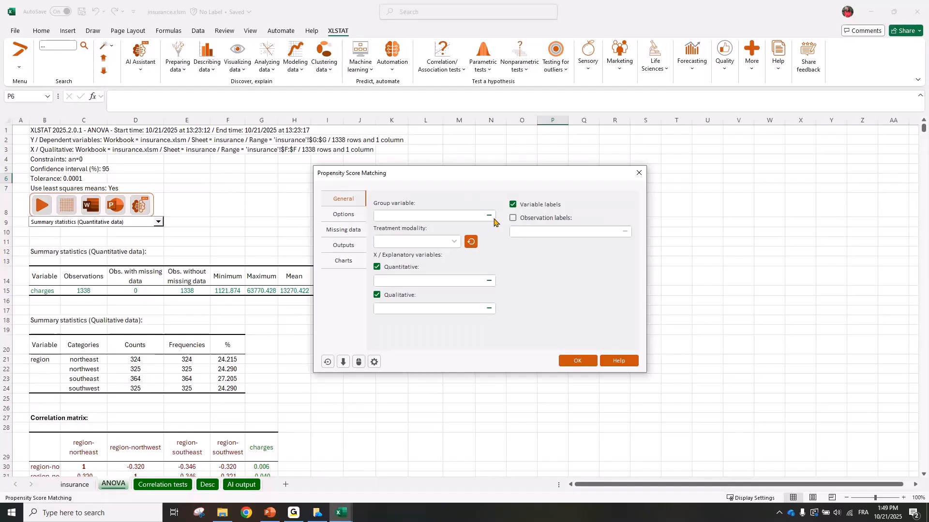
Point out the group variable setting of the Propensity Score Matching analysis.
click(424, 215)
click(444, 202)
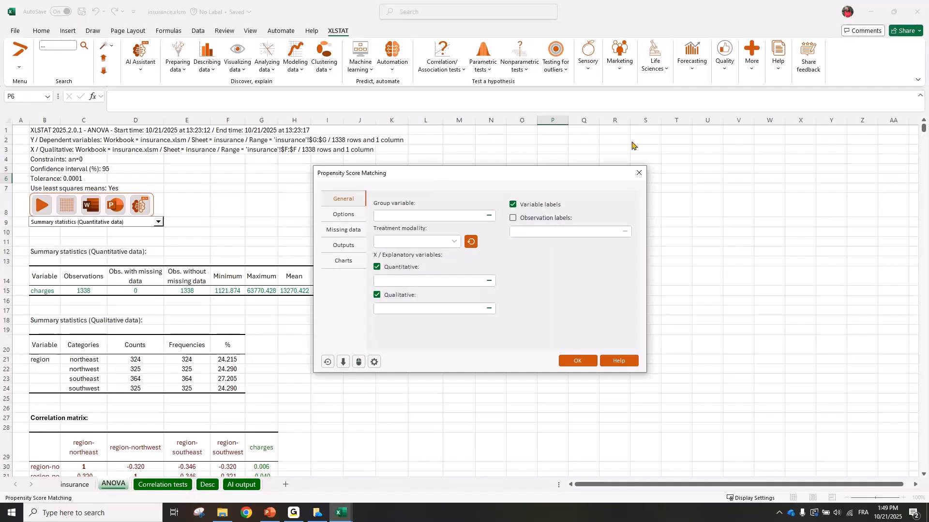
Show the Life Sciences methods and the available Design of Experiments options, such as screening, mixture and Taguchi designs.
click(656, 67)
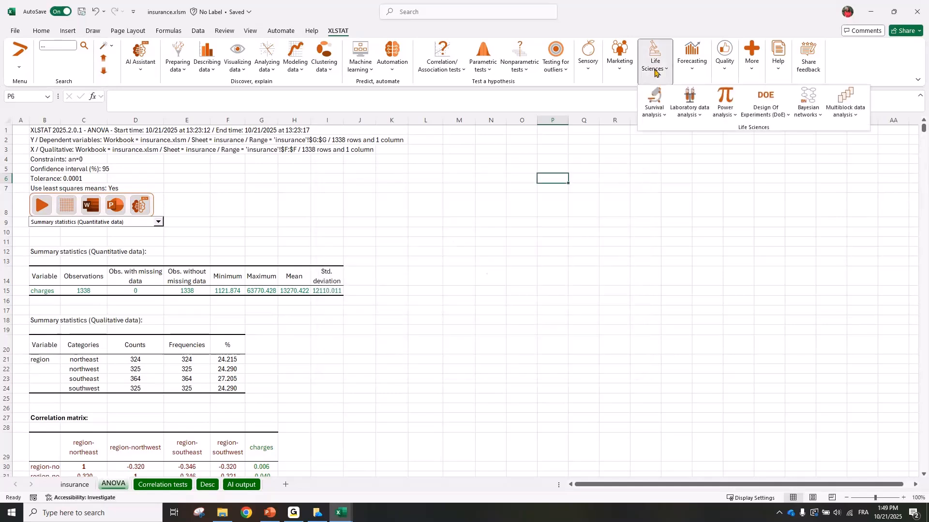
click(759, 109)
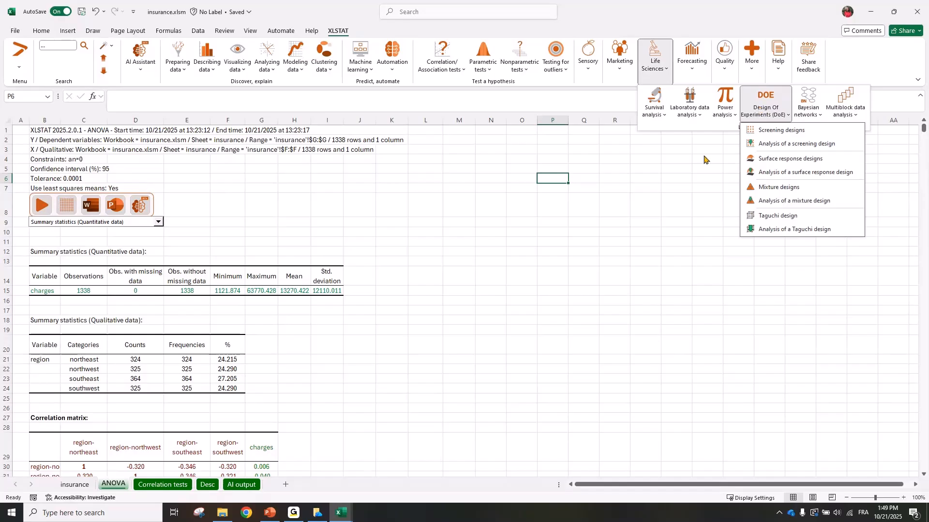
click(641, 144)
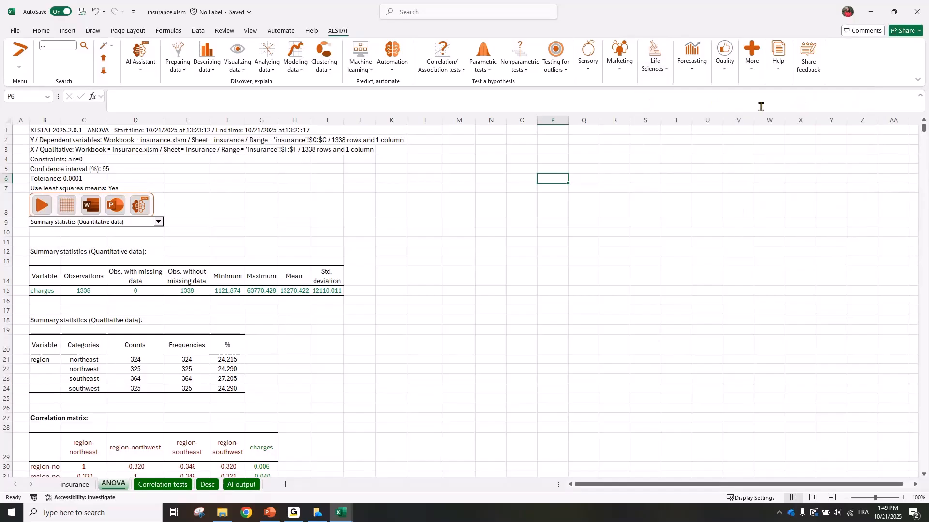
View the introduction of the XLSTAT help documentation, close it, and show the other Help center resources.
click(779, 69)
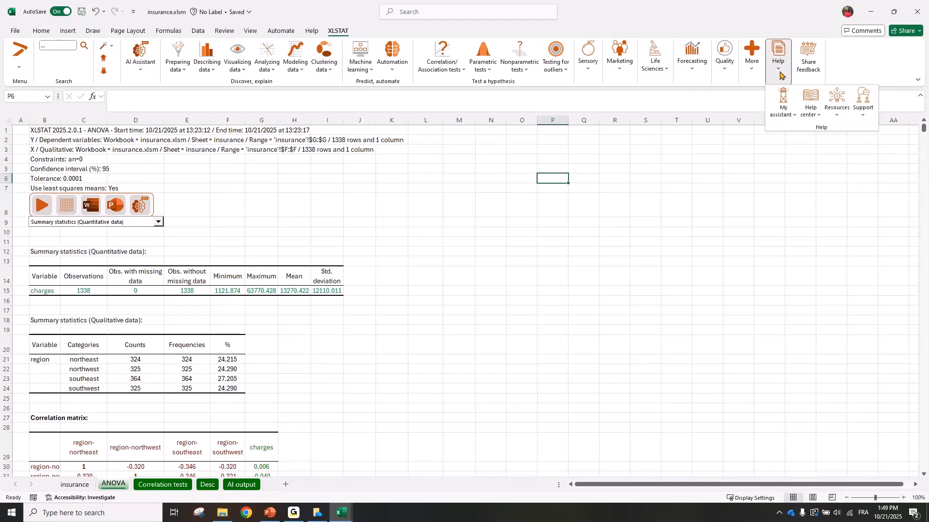
click(806, 109)
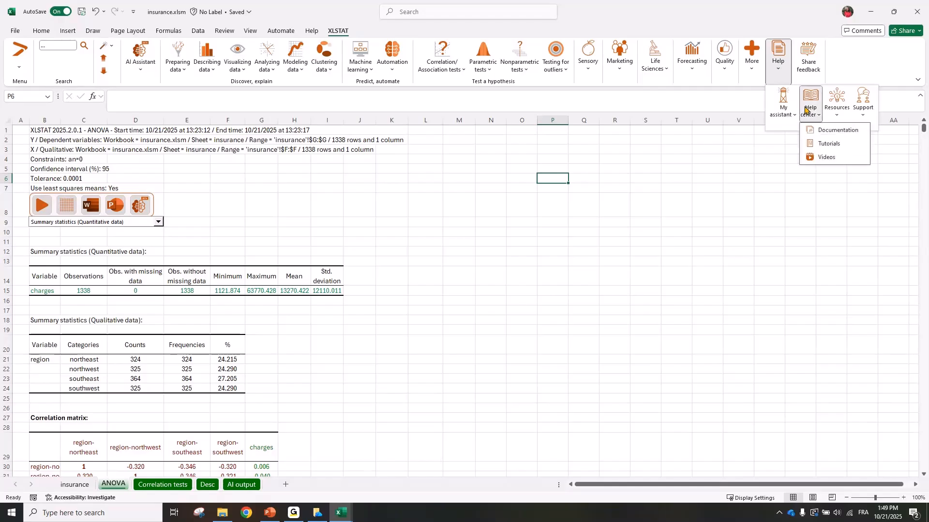
click(822, 130)
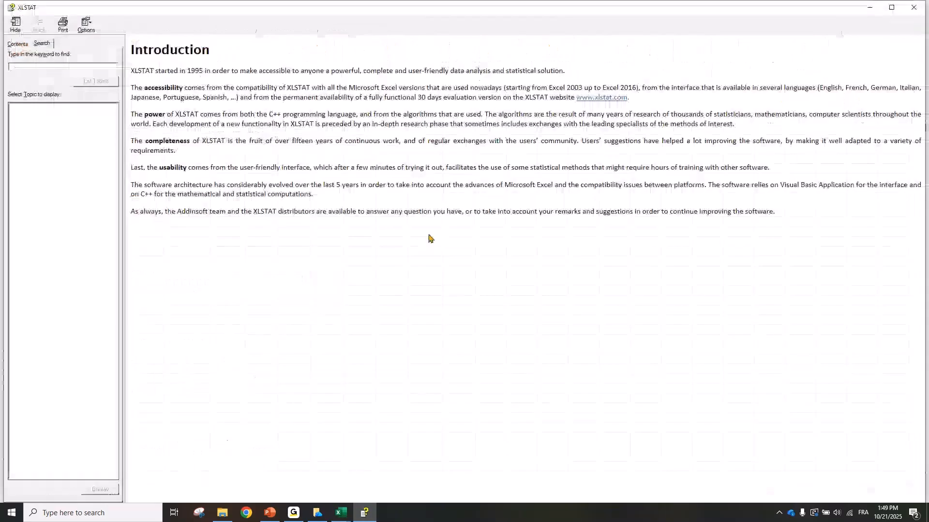
click(914, 8)
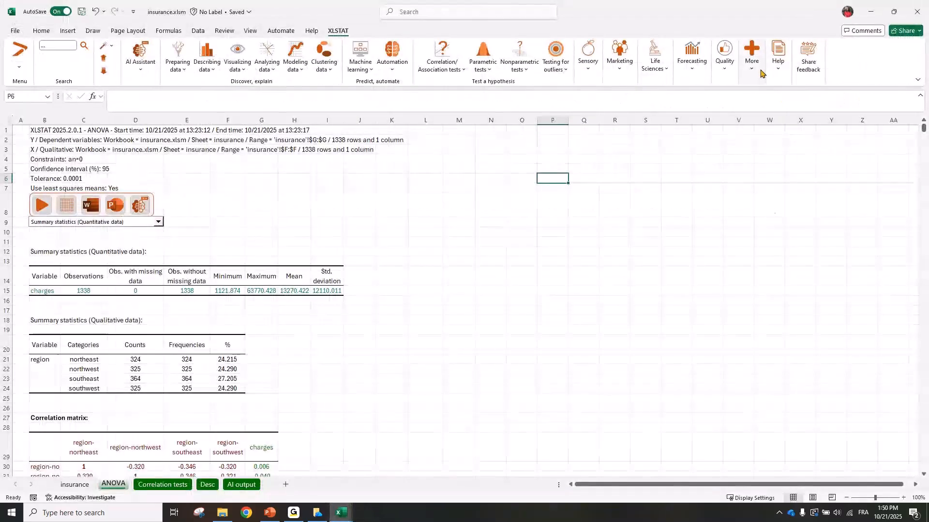
click(778, 65)
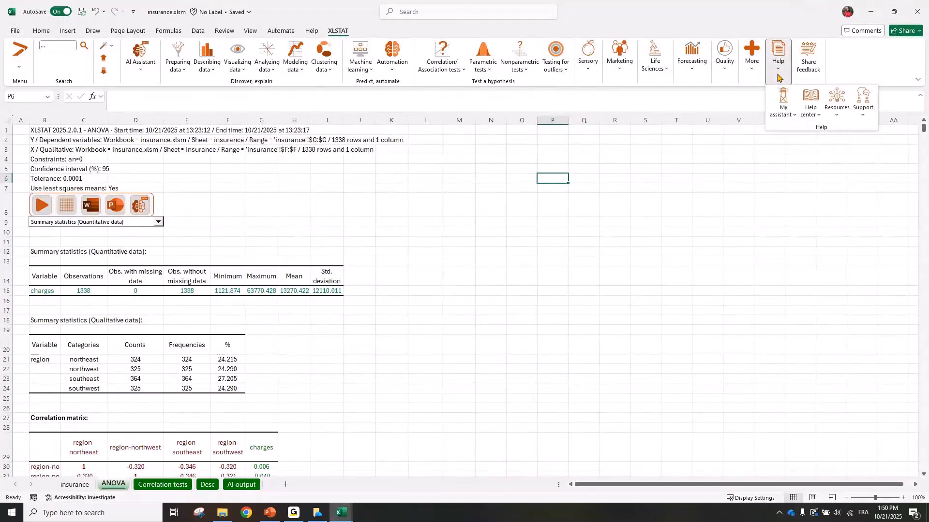
click(803, 104)
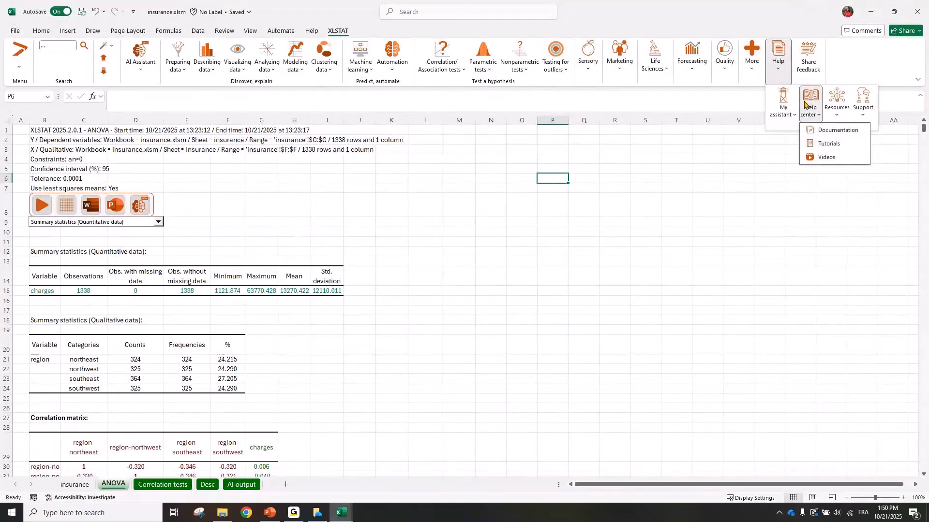
click(341, 116)
Start the Distribution fitting analysis from the data modeling methods and open its help documentation.
click(296, 71)
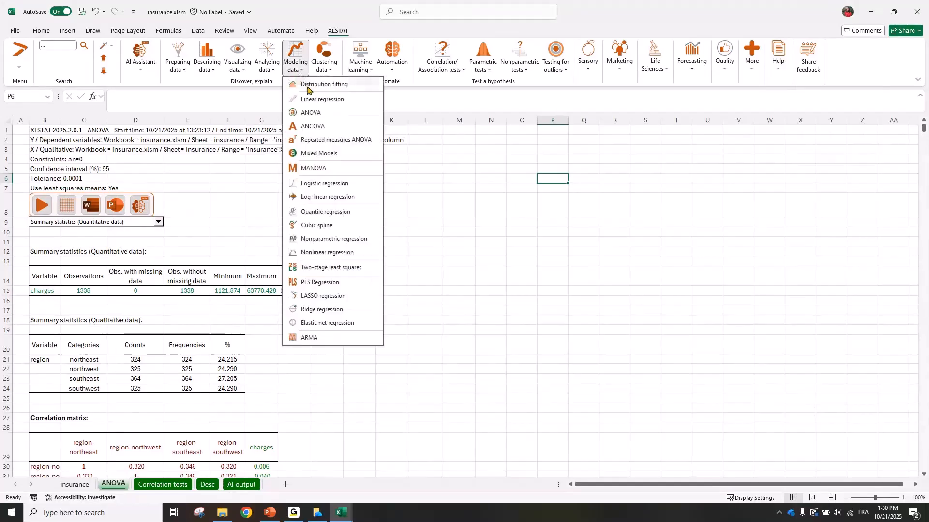
click(323, 116)
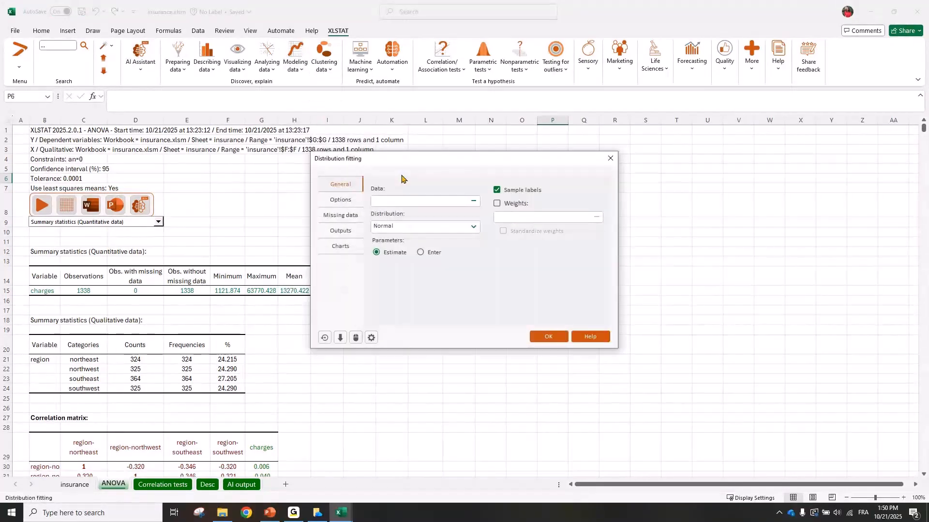
click(590, 337)
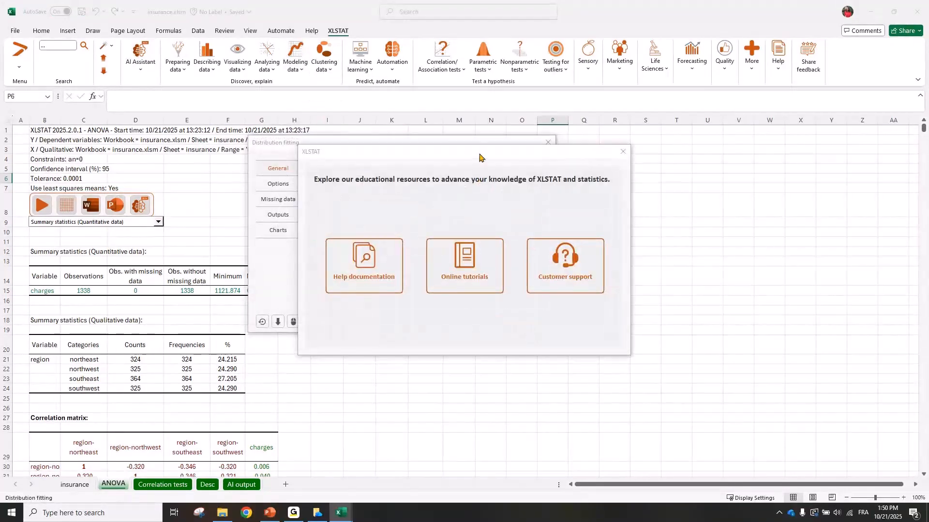
drag(479, 158, 424, 143)
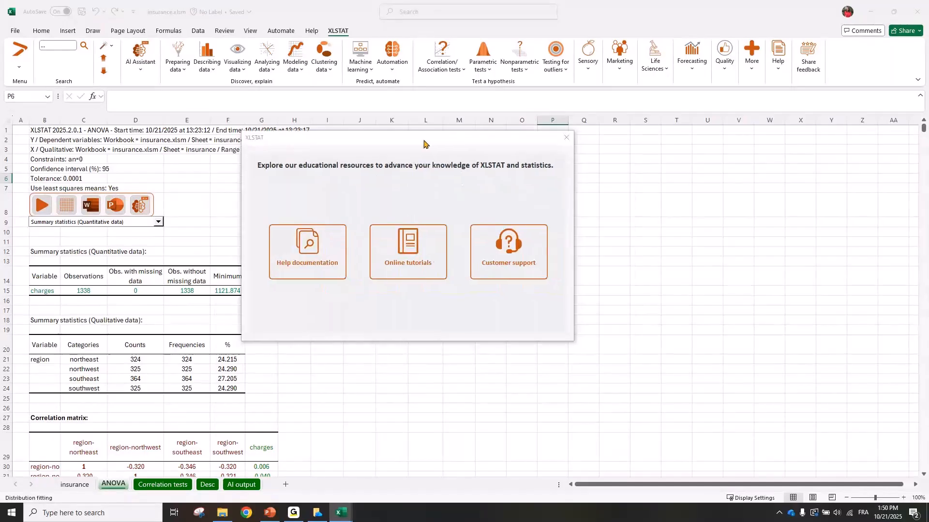
click(311, 261)
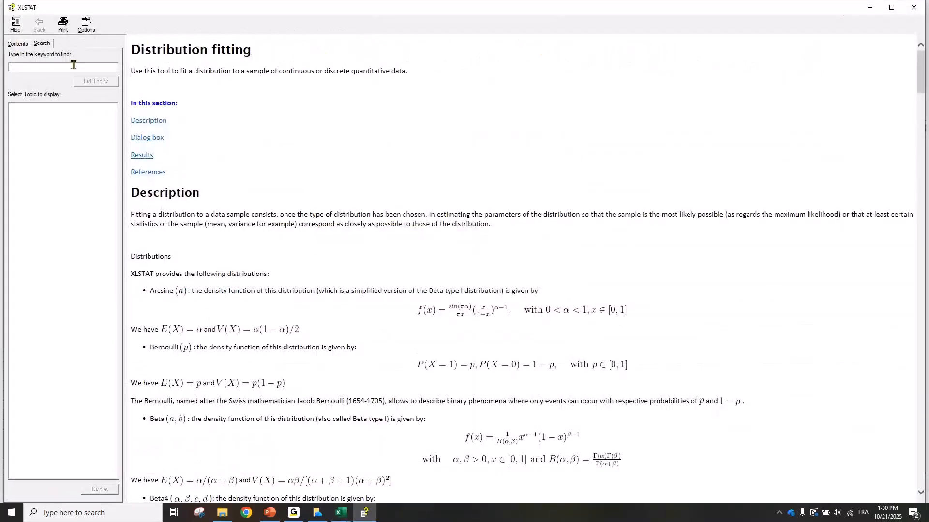
Search the help documentation for "anova" and display the ANOVA topic.
text(anova)
key(Return)
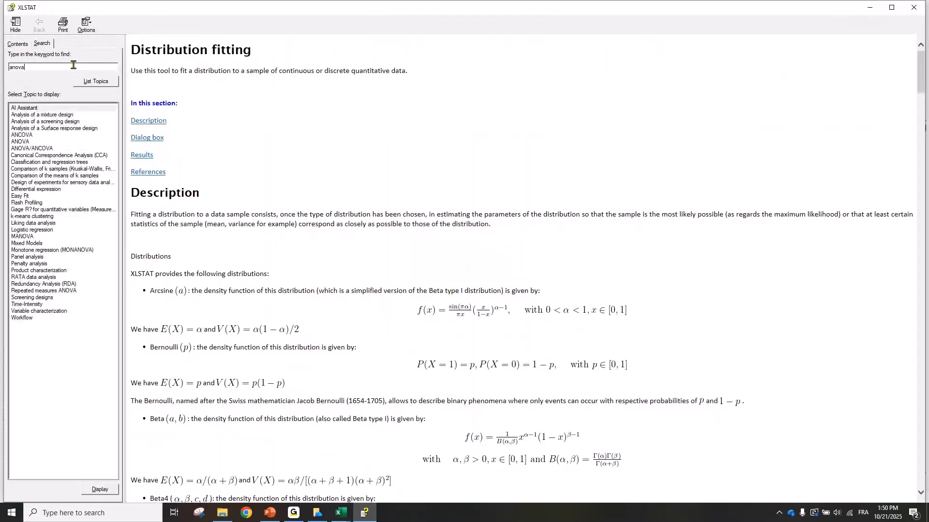
click(23, 143)
double_click(23, 143)
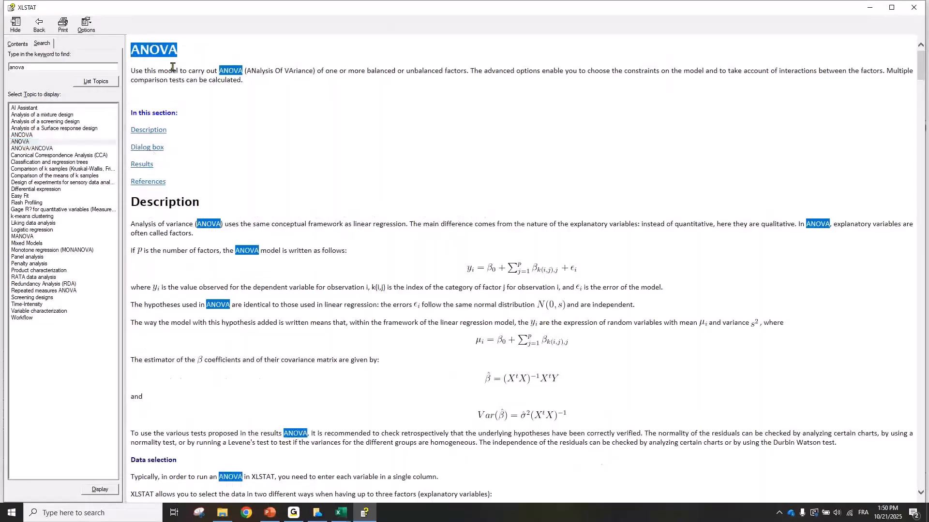
Clear the search keyword and examine the ANOVA help topic, from its description formulas and dialog box options to the references.
double_click(58, 69)
key(BackSpace)
scroll(182, 199, down, 3)
scroll(505, 159, up, 1)
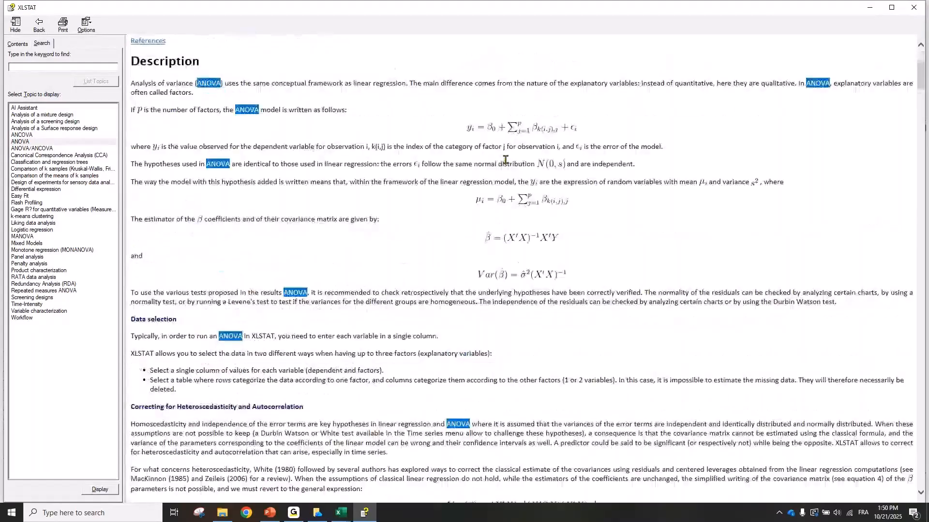
drag(465, 126, 565, 276)
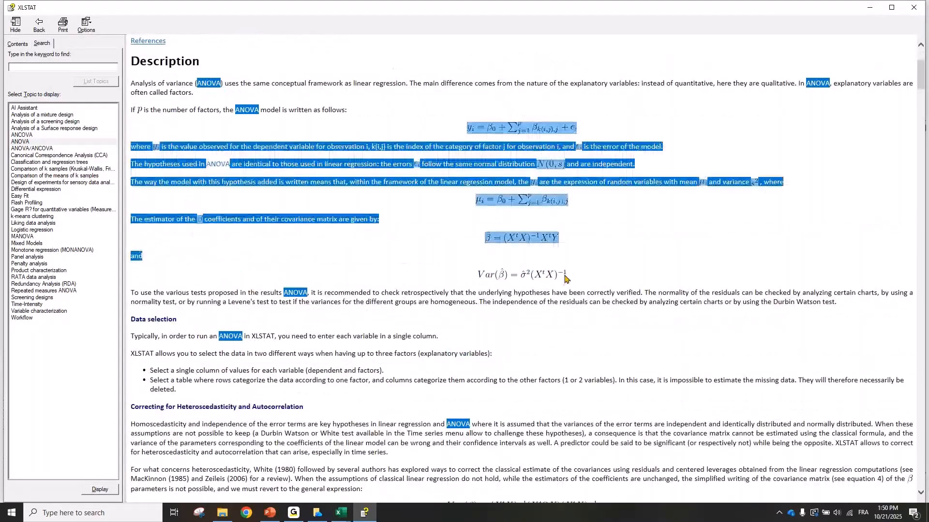
click(568, 278)
scroll(340, 314, down, 3)
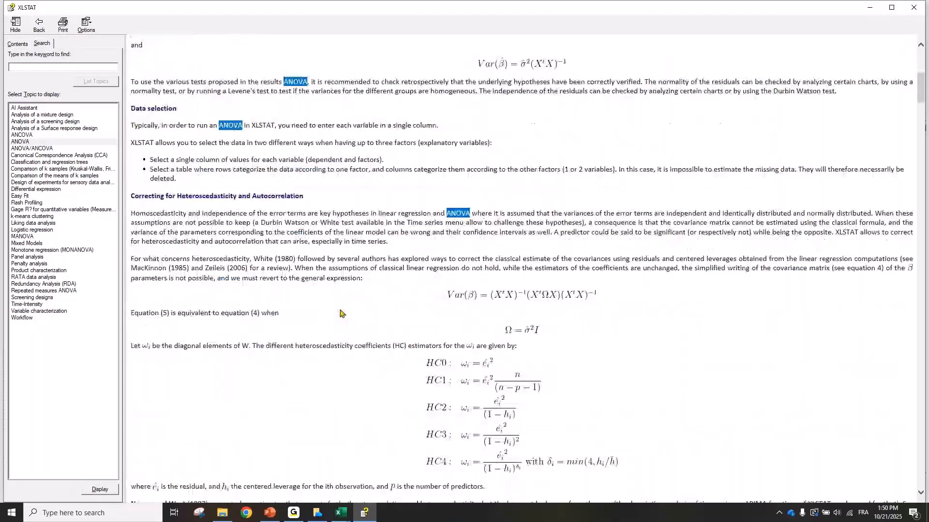
scroll(340, 313, down, 6)
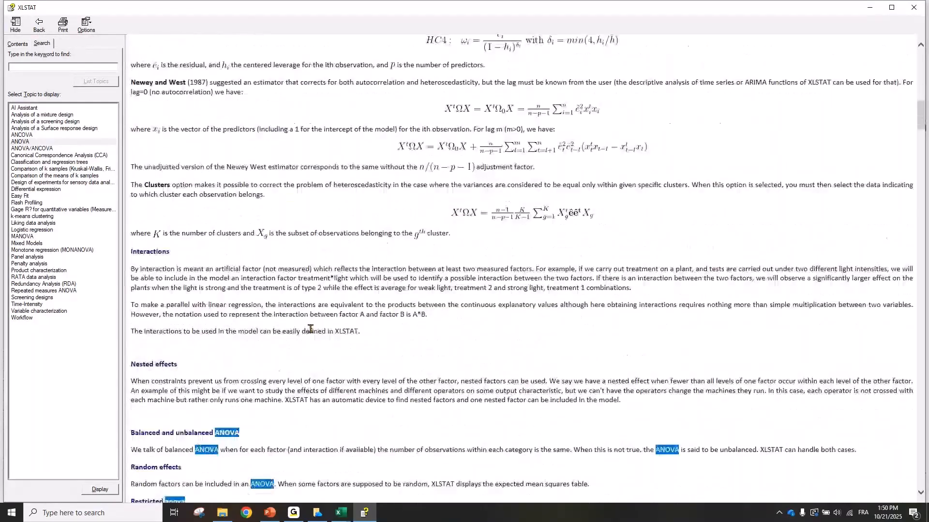
scroll(310, 328, down, 3)
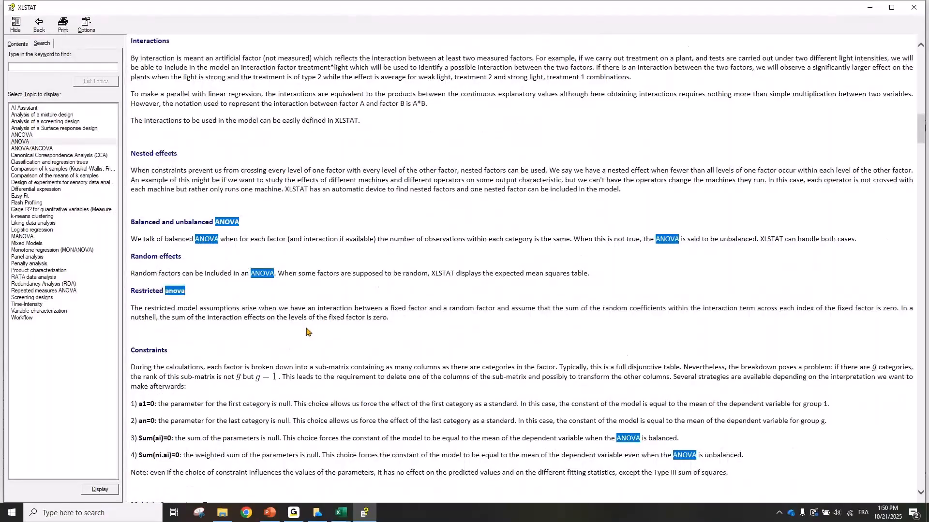
scroll(307, 331, down, 5)
scroll(297, 333, down, 8)
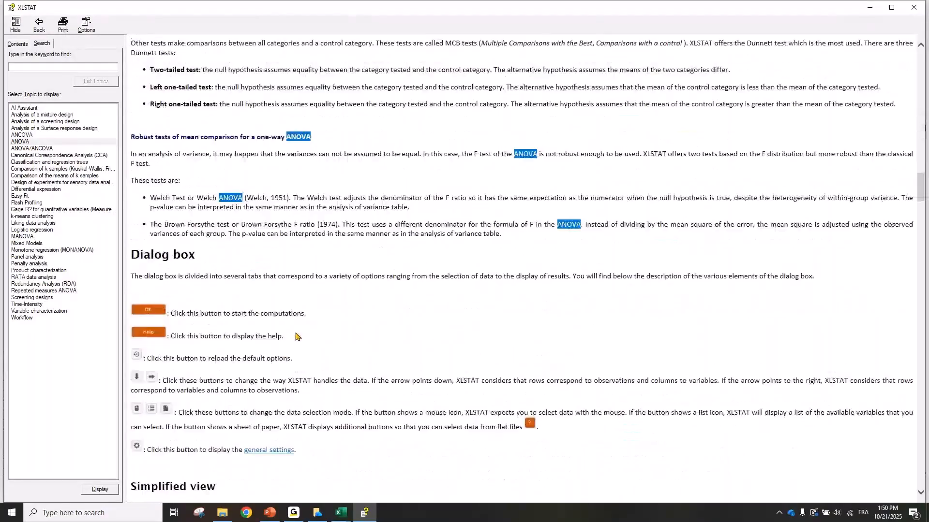
scroll(297, 336, down, 9)
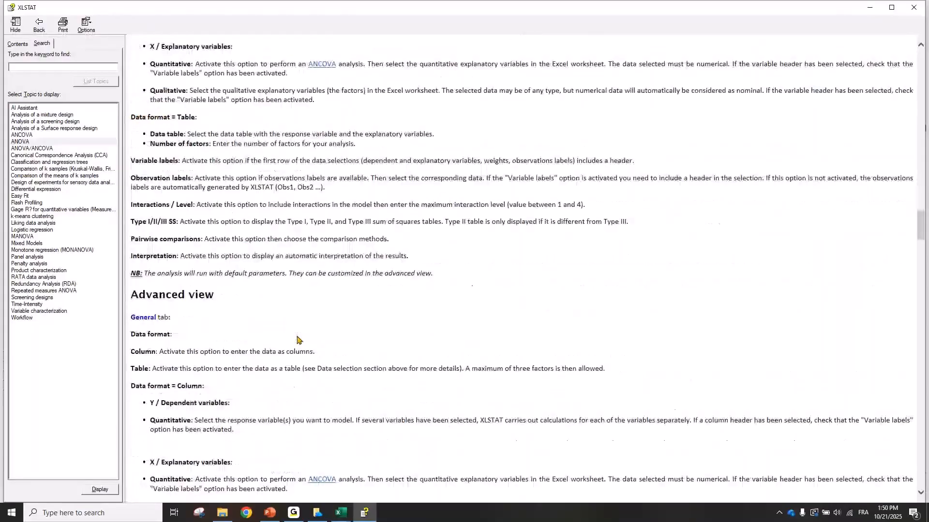
scroll(290, 358, down, 10)
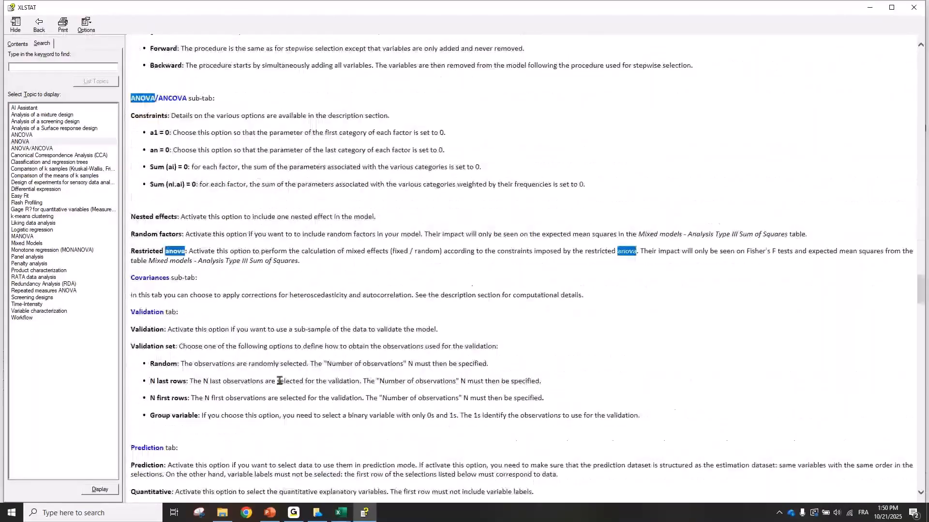
scroll(280, 381, down, 6)
scroll(286, 394, down, 15)
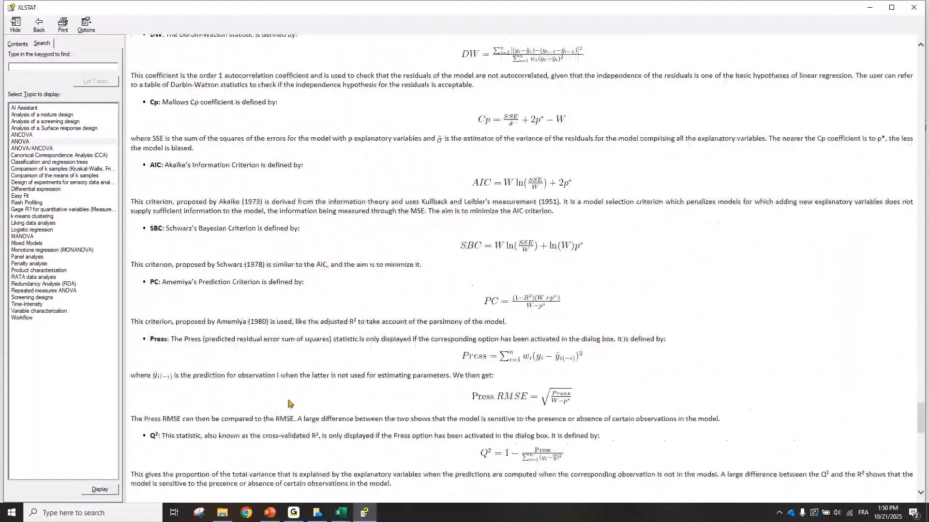
scroll(289, 404, down, 15)
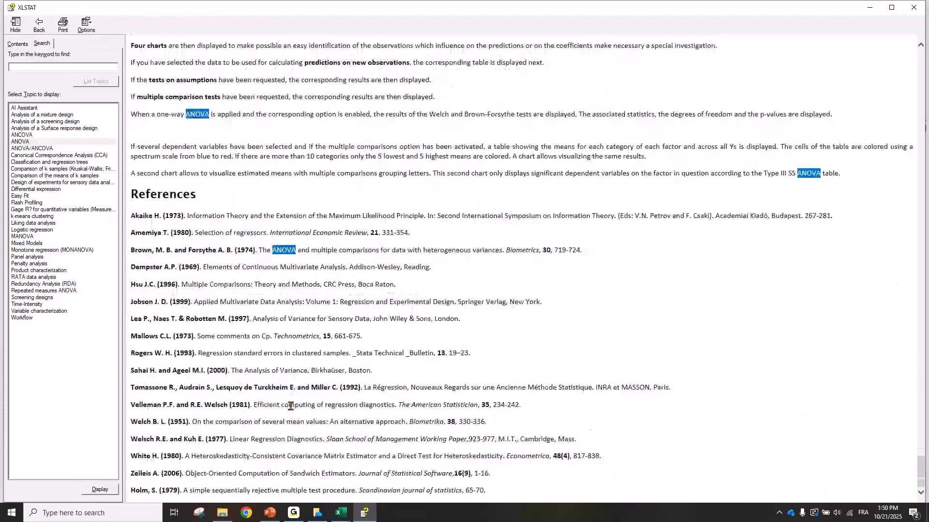
scroll(290, 406, up, 15)
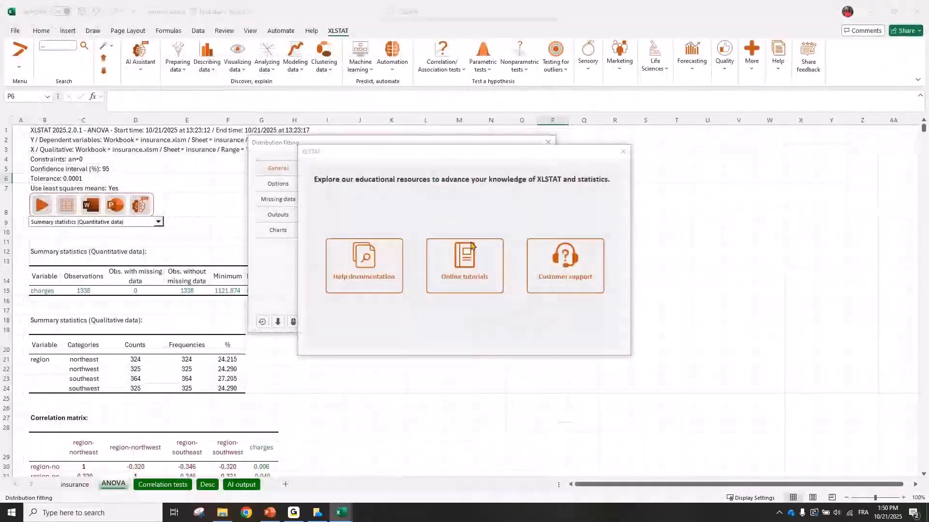
Open the online tutorial for Distribution fitting in the browser and dismiss the translation offer.
drag(473, 155, 410, 149)
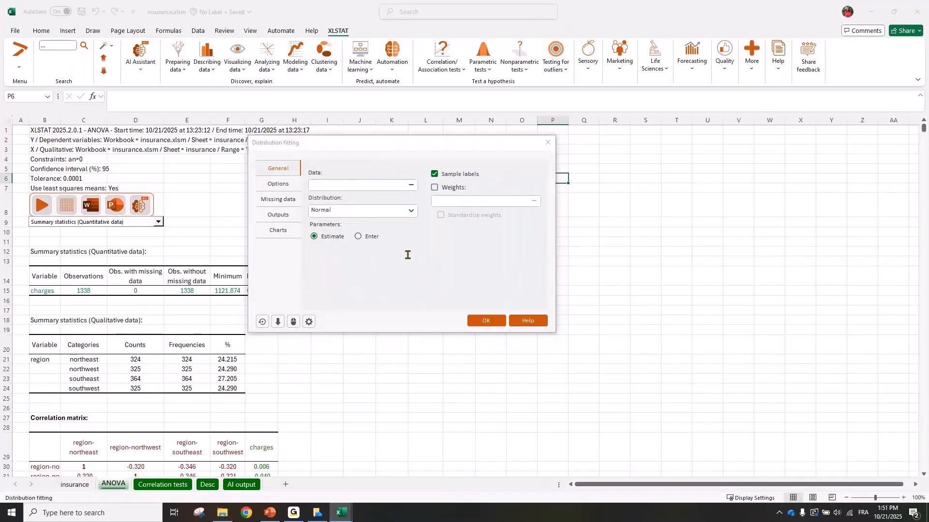
click(535, 284)
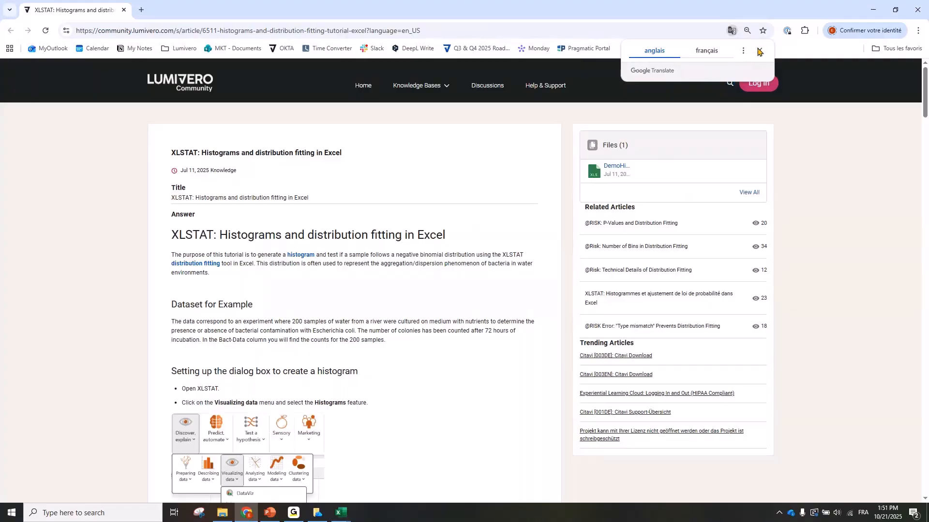
click(759, 51)
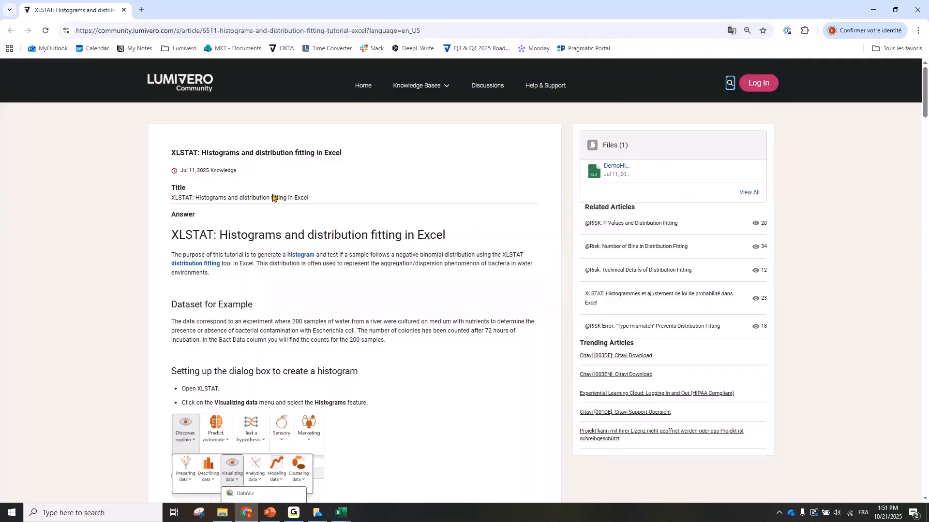
Visit the Lumivero Community's Help & Support page, and go to the XLSTAT Knowledge Base.
click(545, 86)
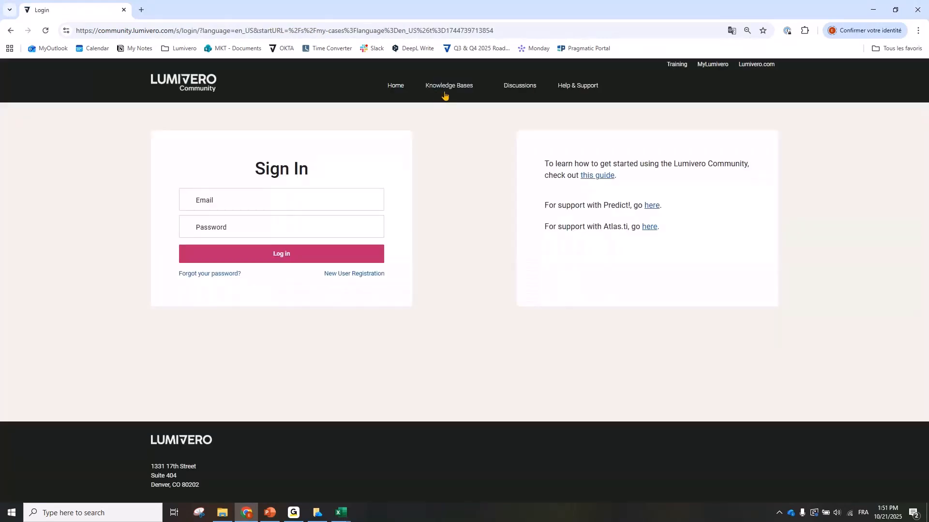
click(442, 92)
click(477, 189)
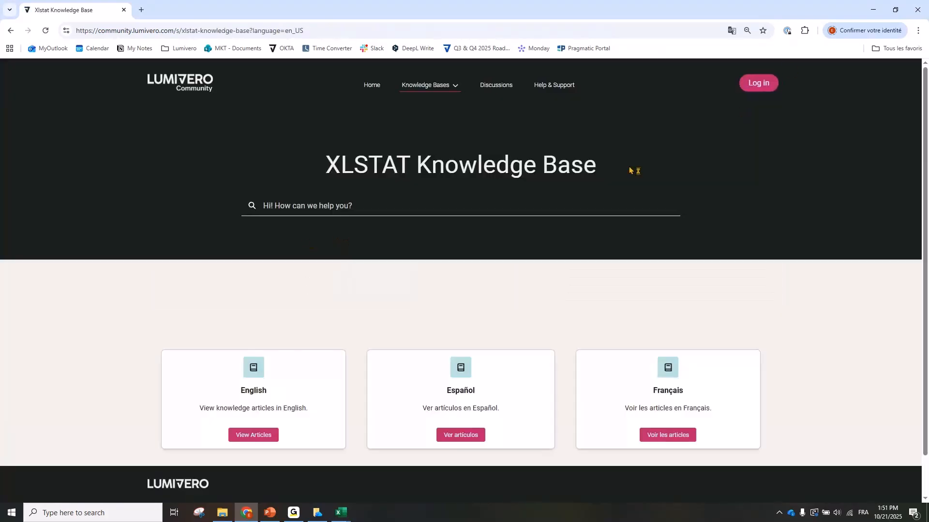
View the English knowledge base articles by category and highlight the Tutorials heading.
scroll(288, 359, down, 1)
click(251, 394)
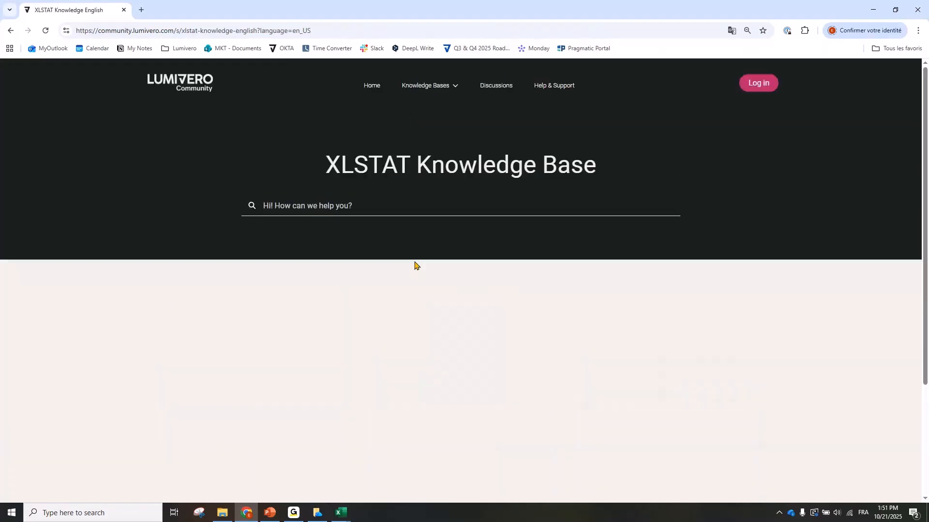
scroll(492, 253, down, 3)
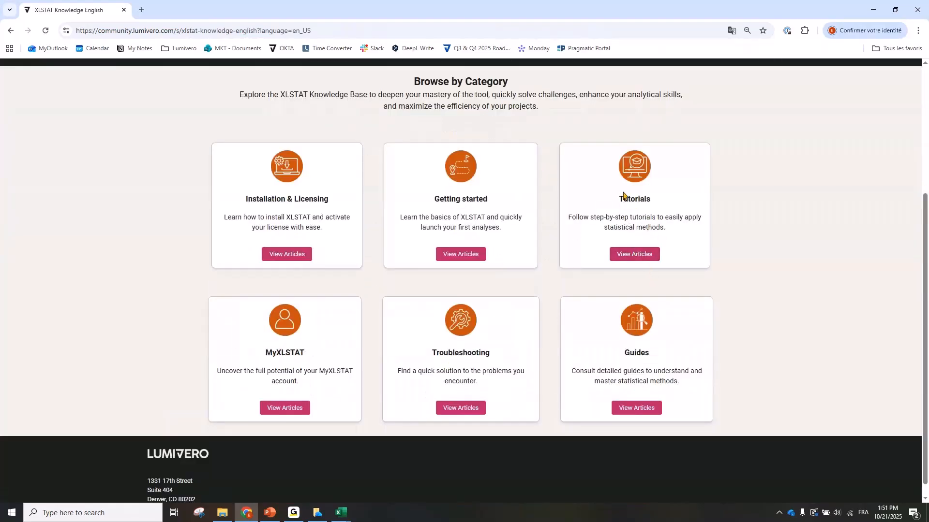
drag(620, 199, 659, 201)
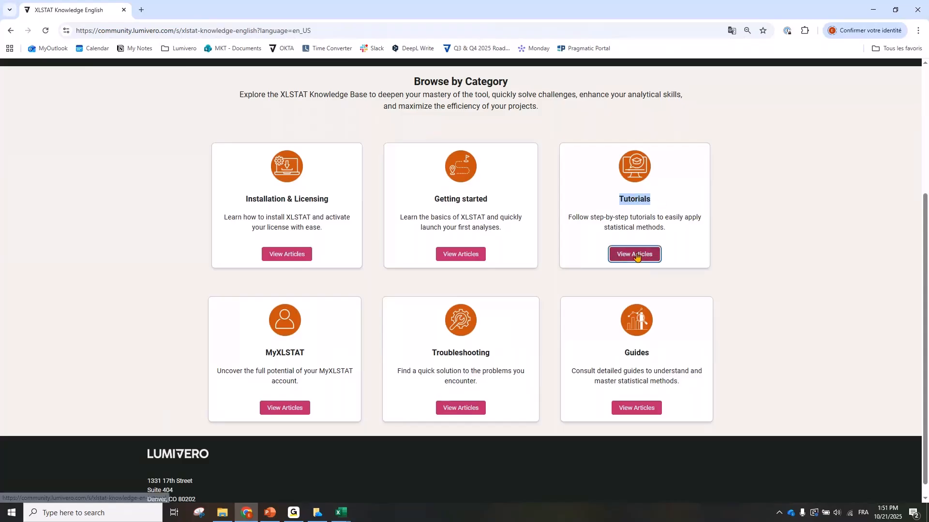
Open the tutorial "XLSTAT: Principal Component Analysis (PCA) in Excel" from the Tutorials articles and highlight its "Dataset for Example" heading.
click(635, 255)
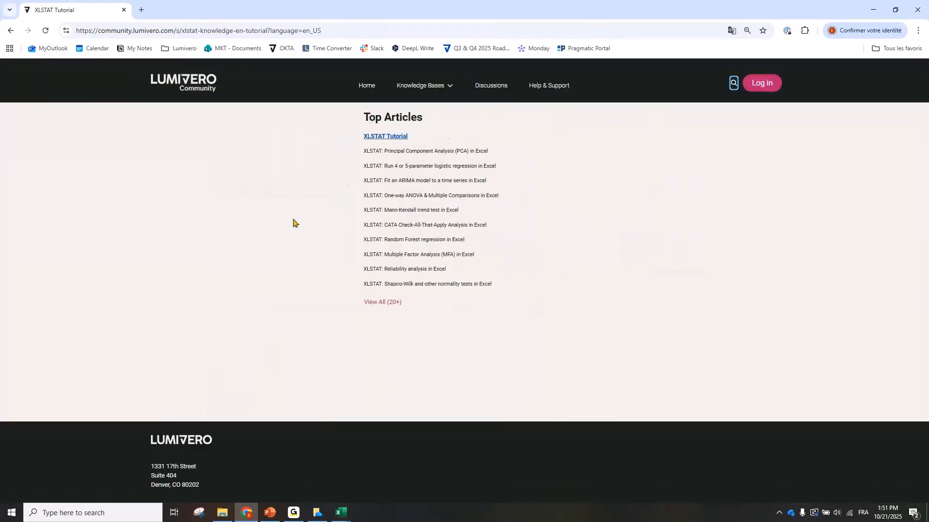
click(409, 153)
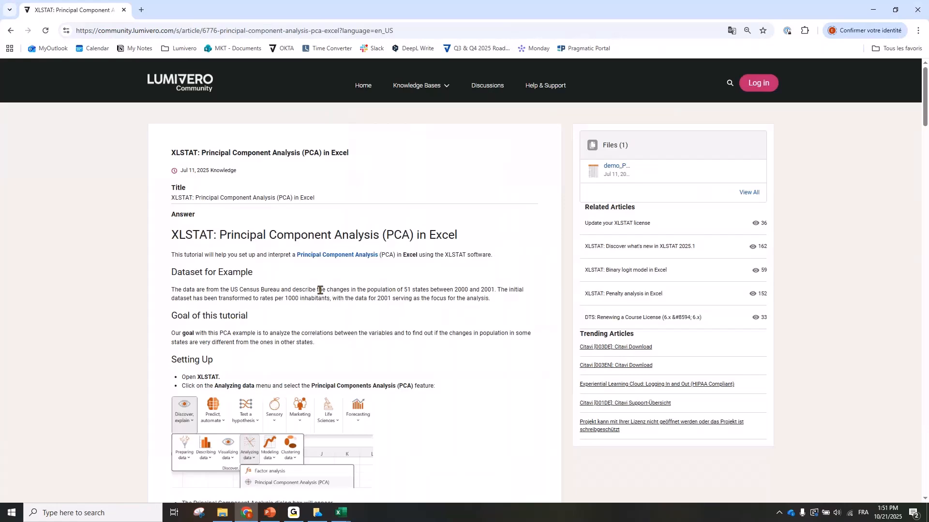
scroll(320, 289, down, 1)
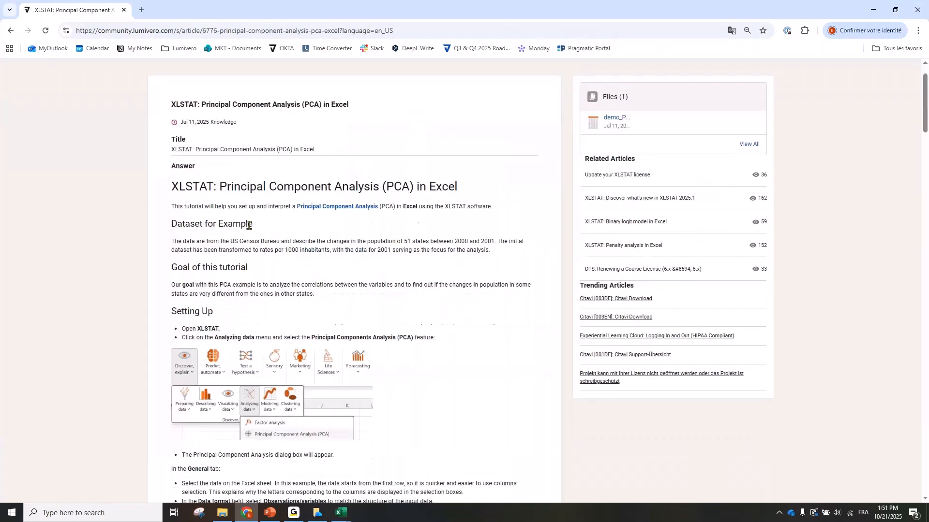
drag(251, 224, 171, 224)
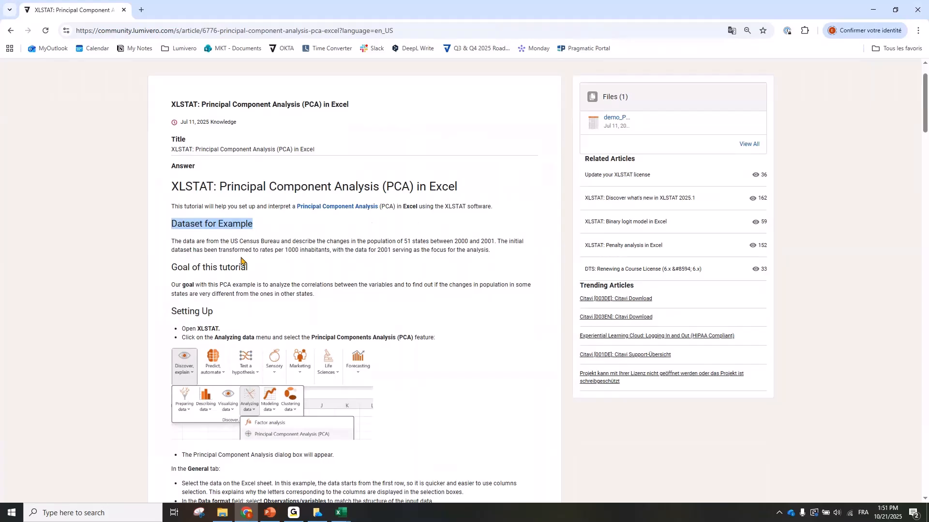
scroll(629, 194, up, 1)
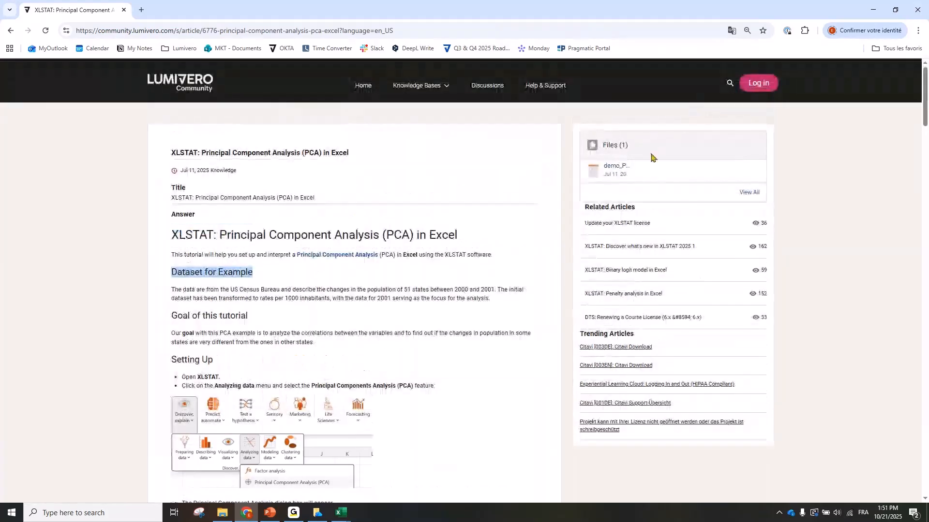
Read the PCA tutorial's setup instructions for the dialog box down to the "Interpreting the Results" section.
scroll(285, 266, down, 2)
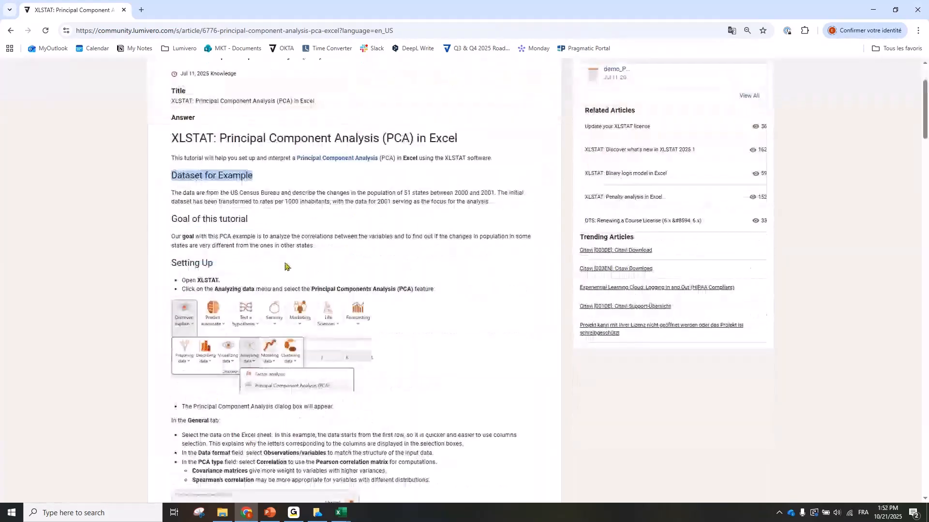
scroll(286, 266, down, 2)
scroll(248, 261, down, 2)
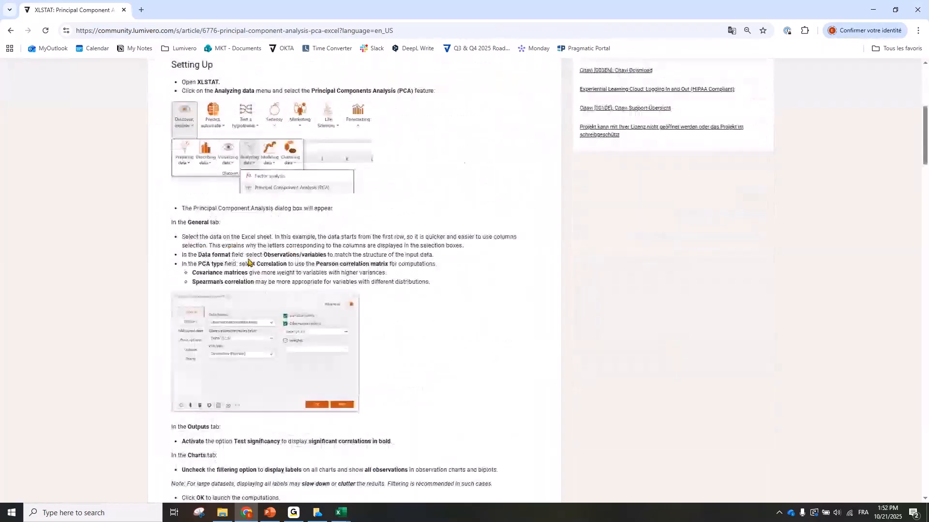
scroll(248, 262, down, 3)
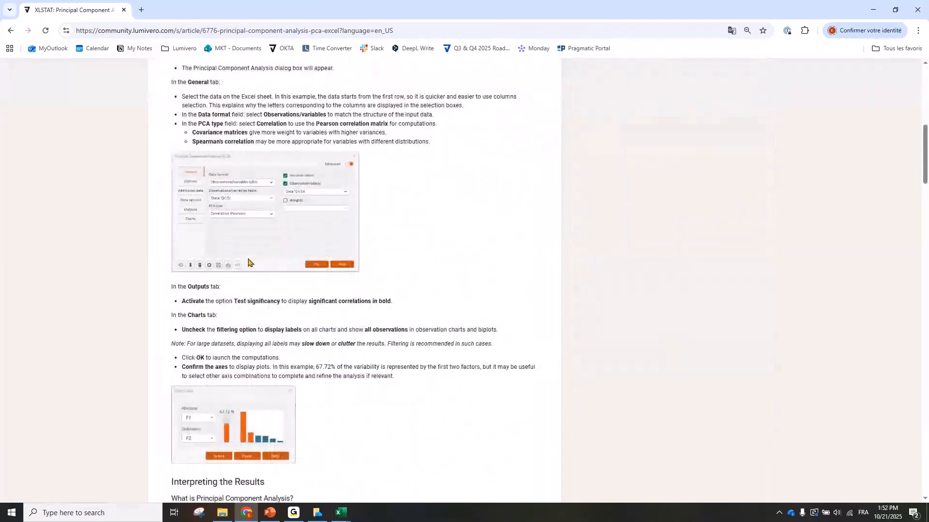
scroll(248, 262, down, 2)
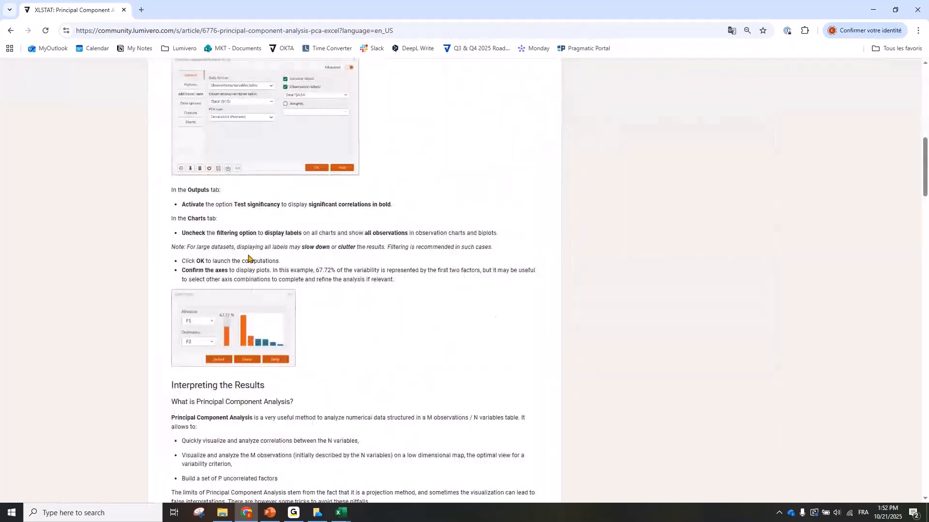
scroll(249, 258, down, 4)
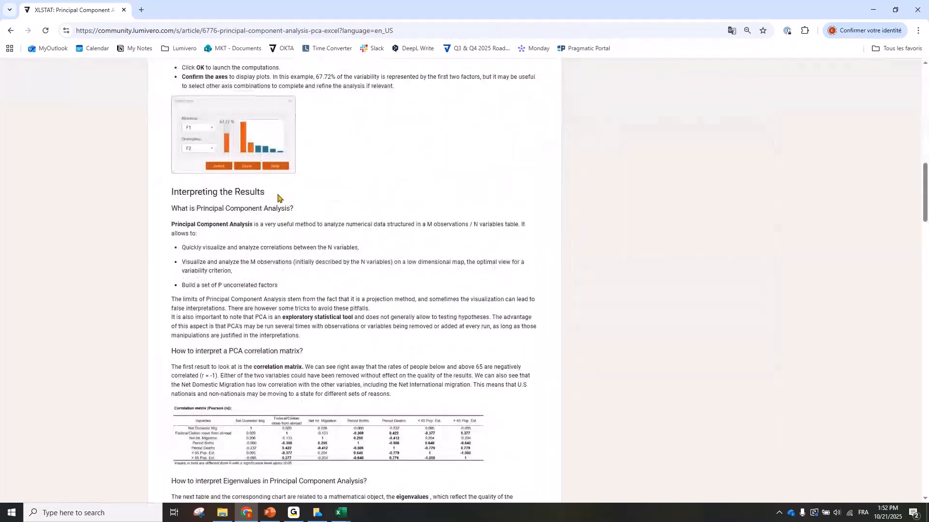
drag(279, 198, 170, 198)
Examine the PCA tutorial's interpretation sections, from the correlation matrix and eigenvalues to the video at the end, and return to the article's start.
scroll(306, 357, down, 4)
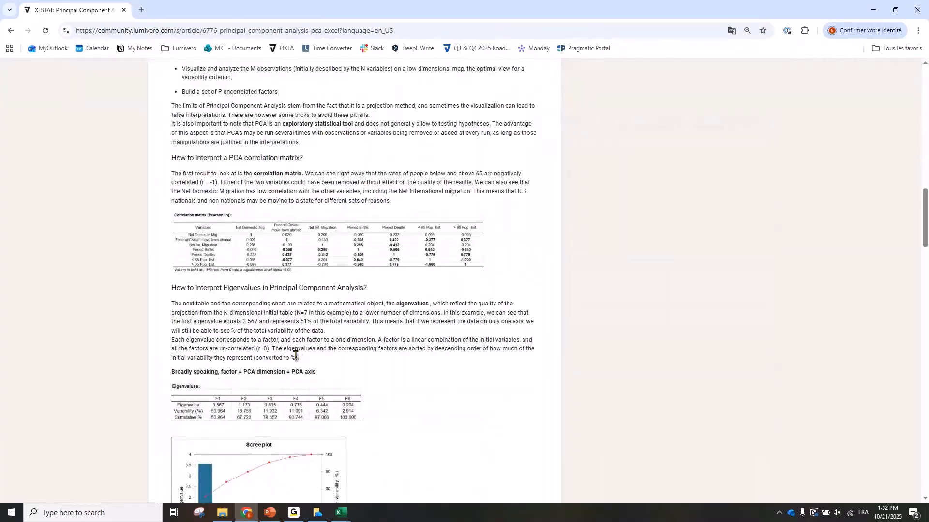
drag(298, 358, 172, 305)
click(273, 190)
scroll(302, 347, down, 5)
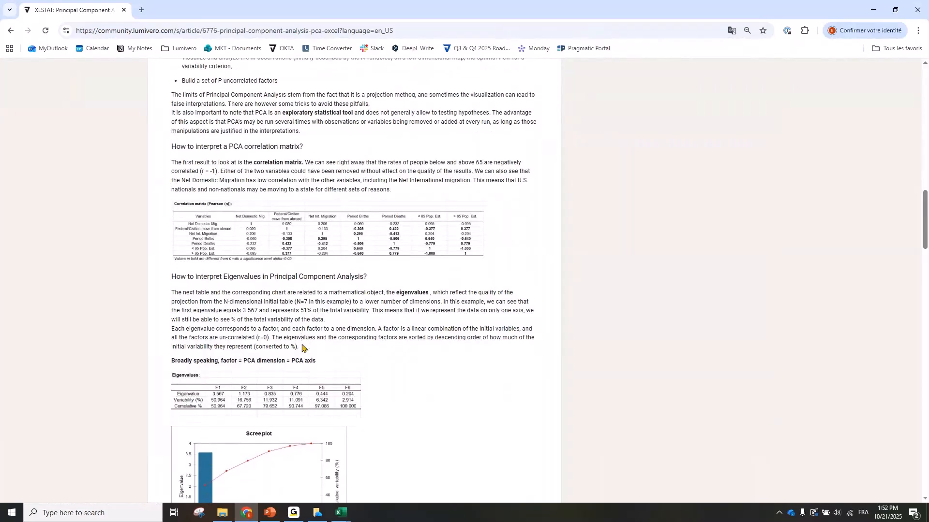
scroll(302, 346, down, 8)
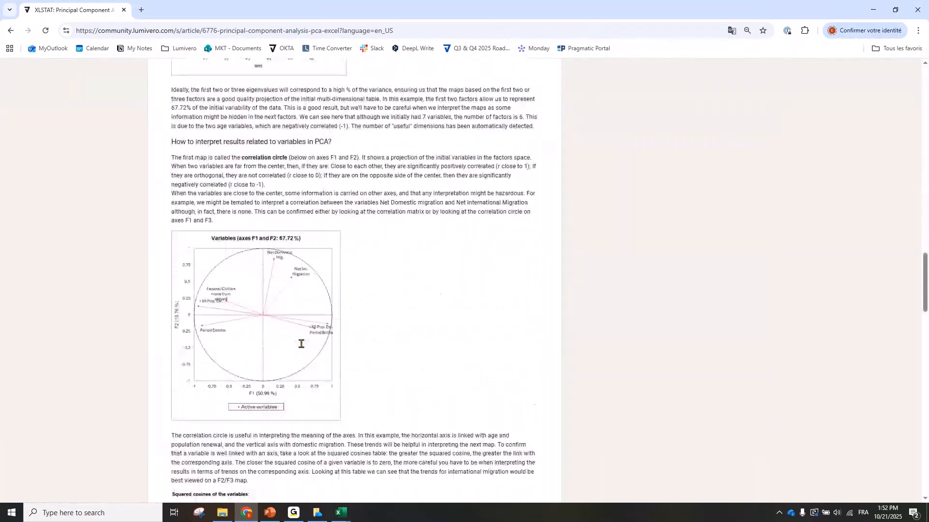
scroll(301, 344, down, 10)
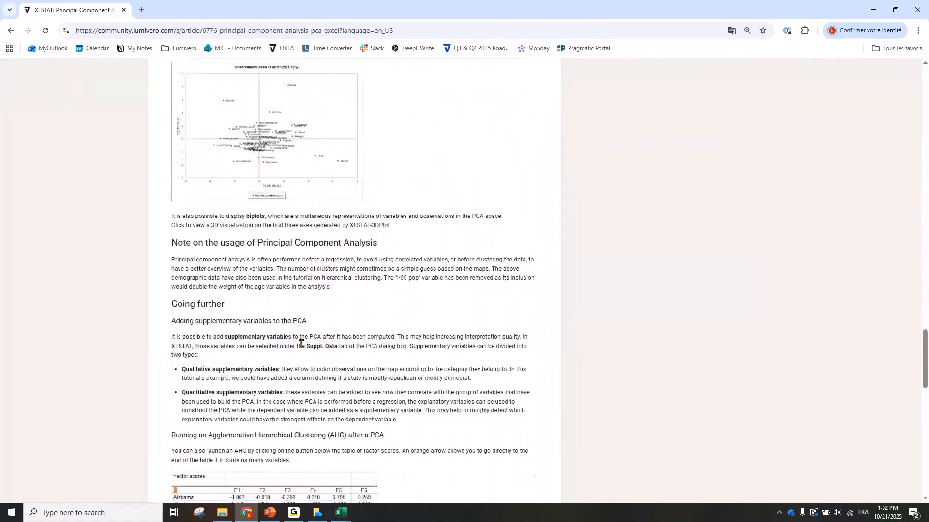
scroll(301, 344, down, 13)
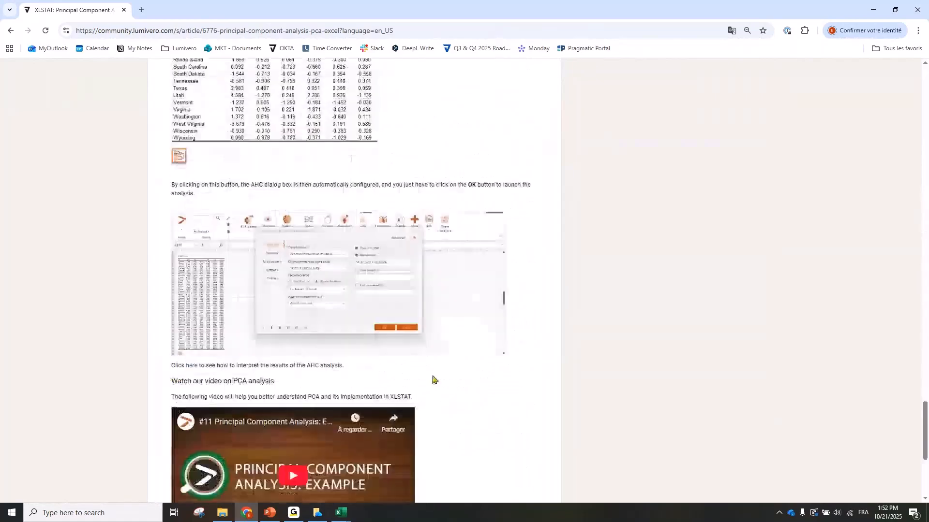
scroll(504, 320, up, 20)
scroll(504, 321, up, 17)
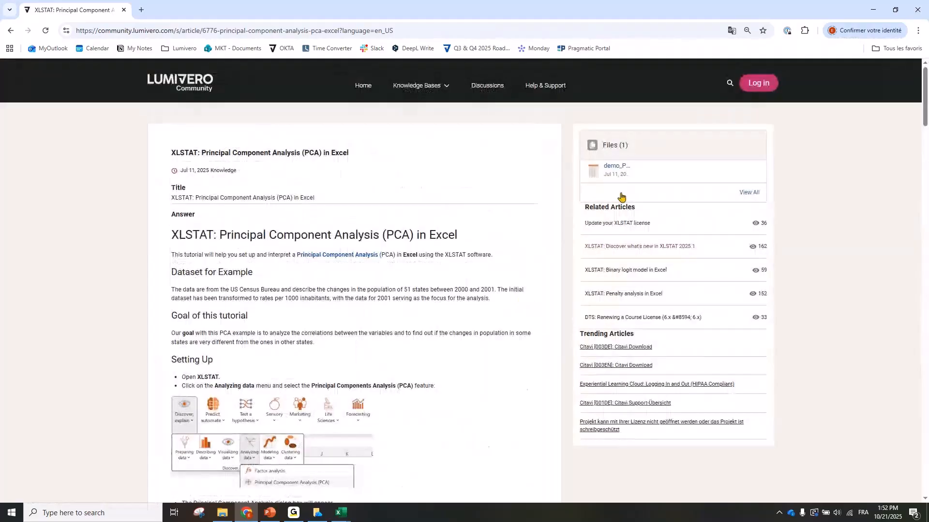
Preview and download the tutorial's attached demo_PCA file, open demo_PCA.xlsx in Excel and inspect its PCA sheet.
click(616, 167)
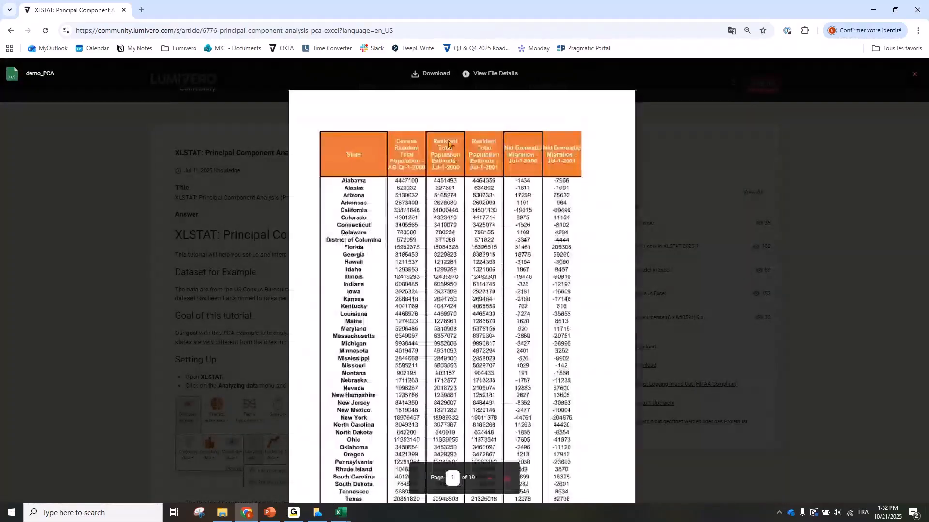
click(430, 74)
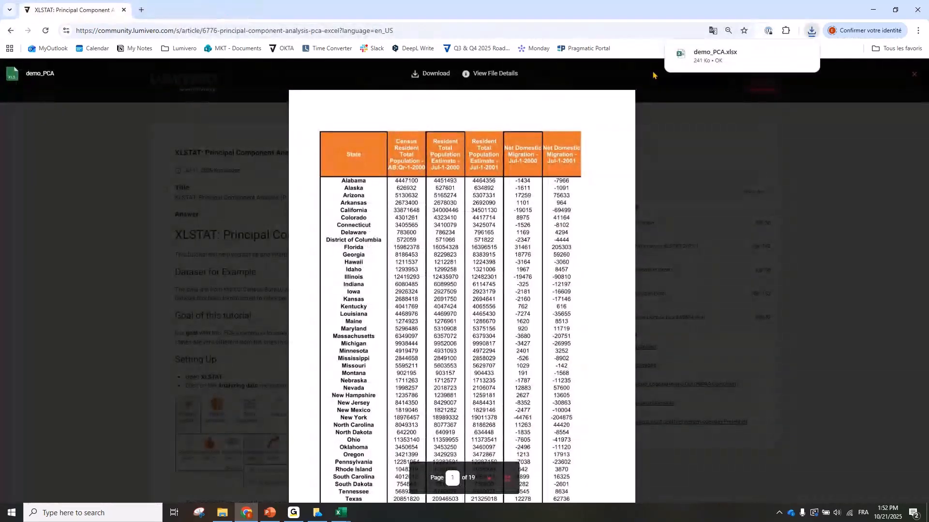
click(711, 54)
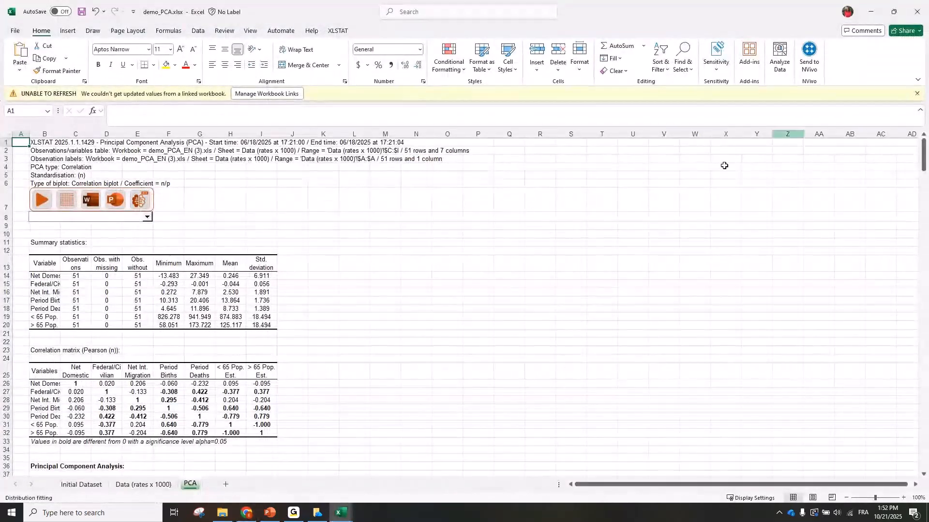
click(540, 226)
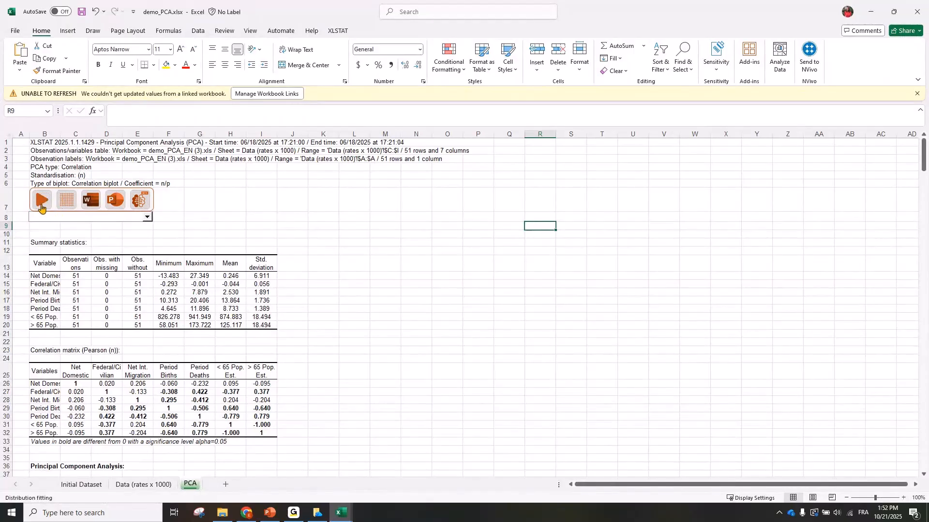
click(289, 143)
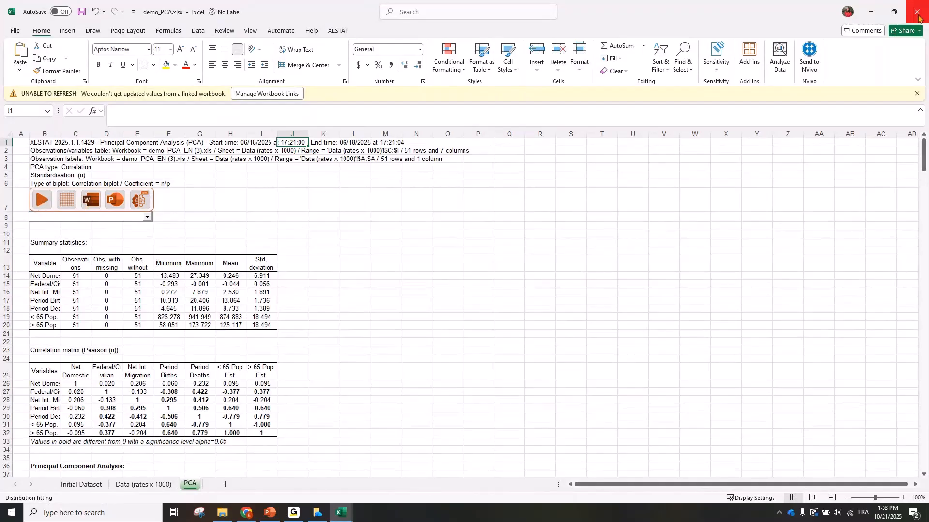
click(324, 382)
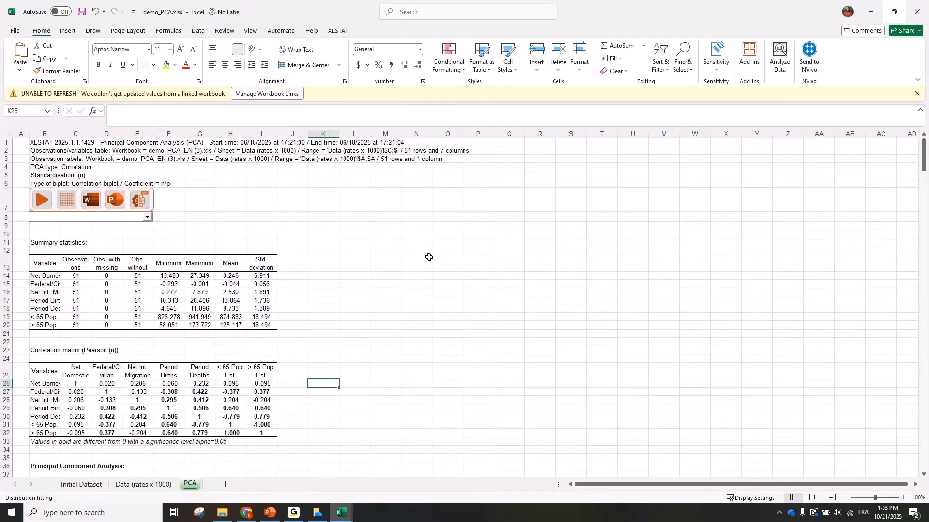
Return to the browser, close the demo_PCA preview and go to the XLSTAT Knowledge Base page with its language choices.
click(245, 512)
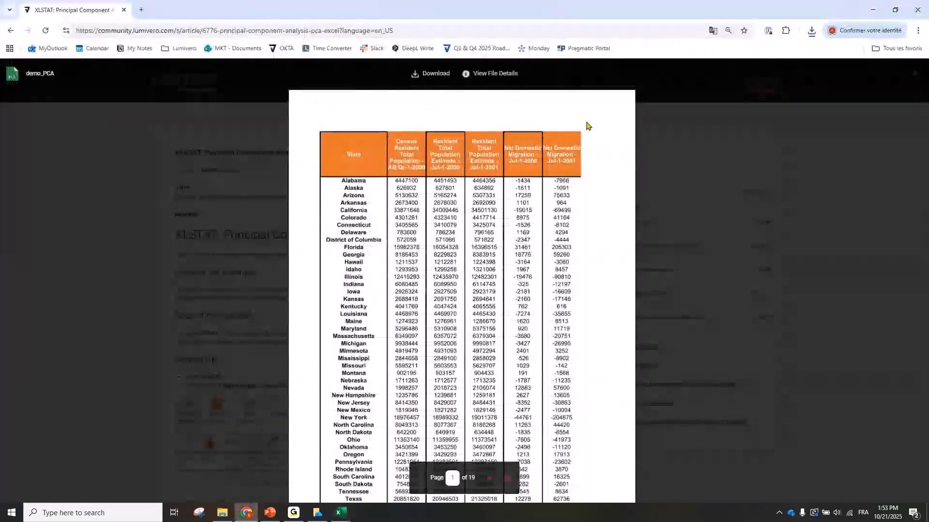
key(Escape)
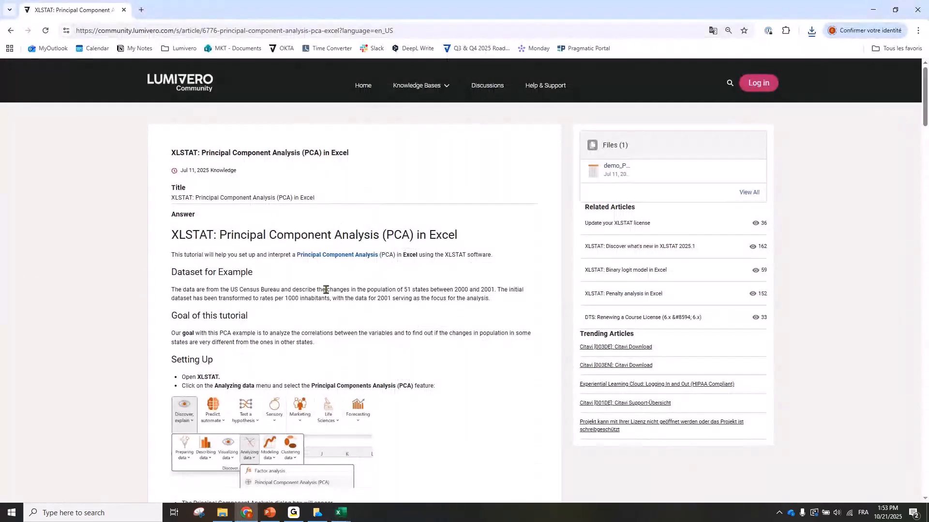
click(419, 87)
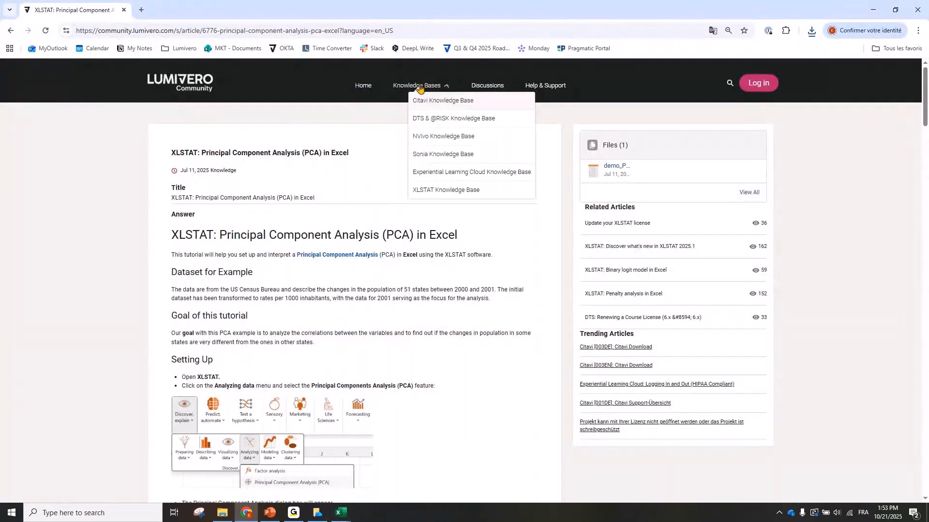
click(448, 189)
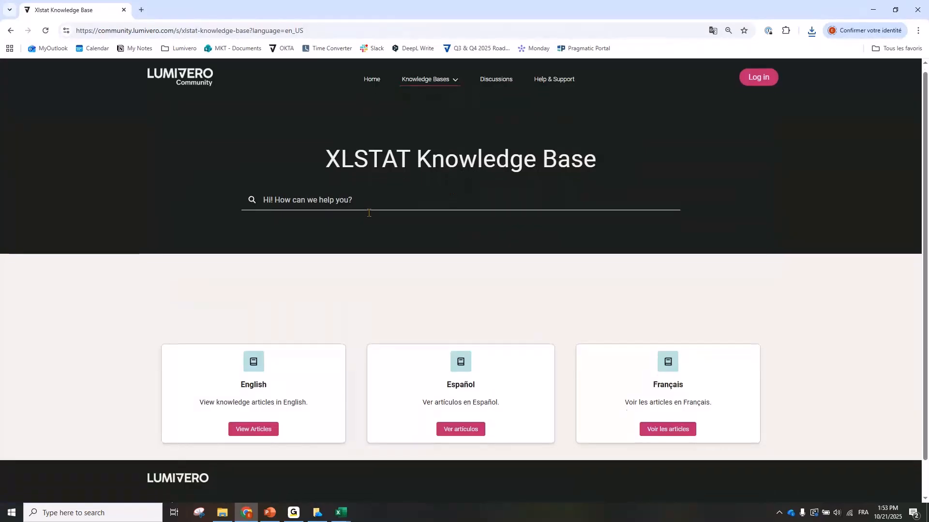
scroll(369, 213, down, 1)
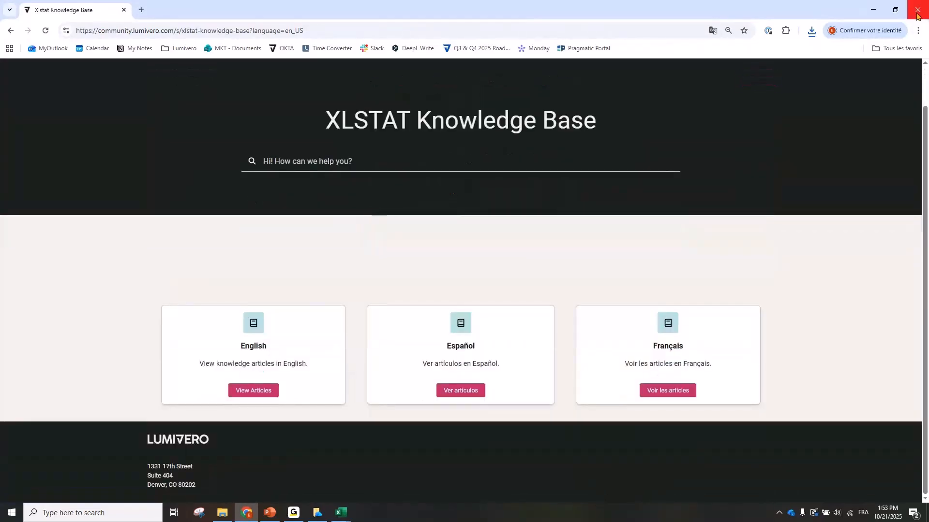
Go to the xlstat.com website in the same browser tab.
click(401, 33)
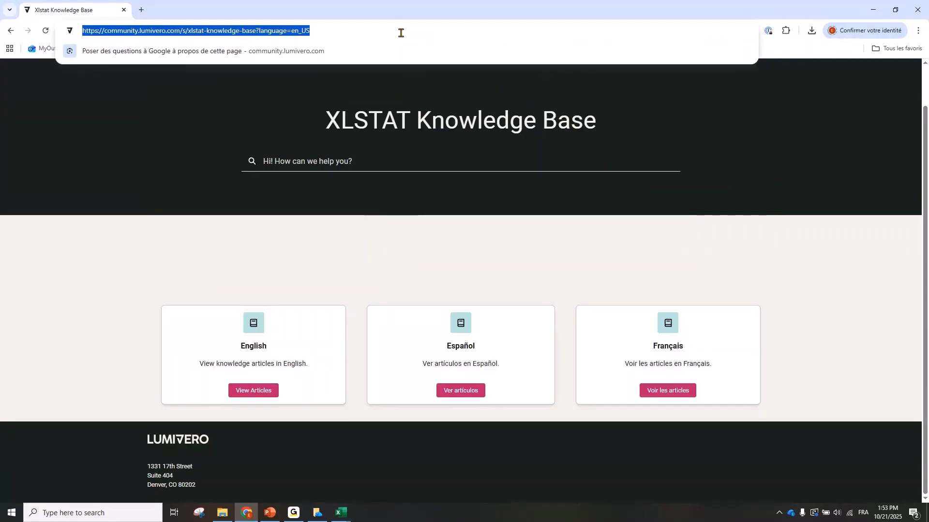
text(xlstat.com)
key(Return)
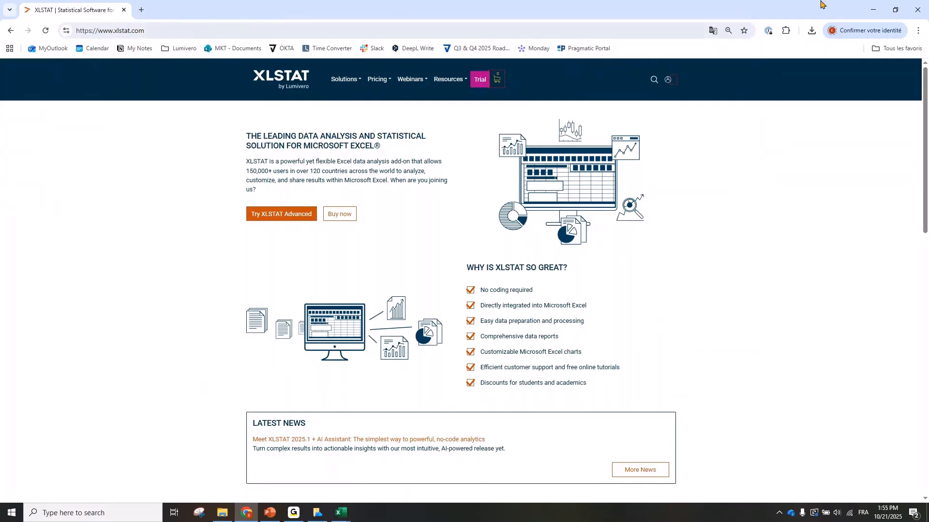
Switch to Excel, view the Initial Dataset sheet of demo_PCA.xlsx, and bring up the insurance sheet of insurance.xlsm.
click(342, 511)
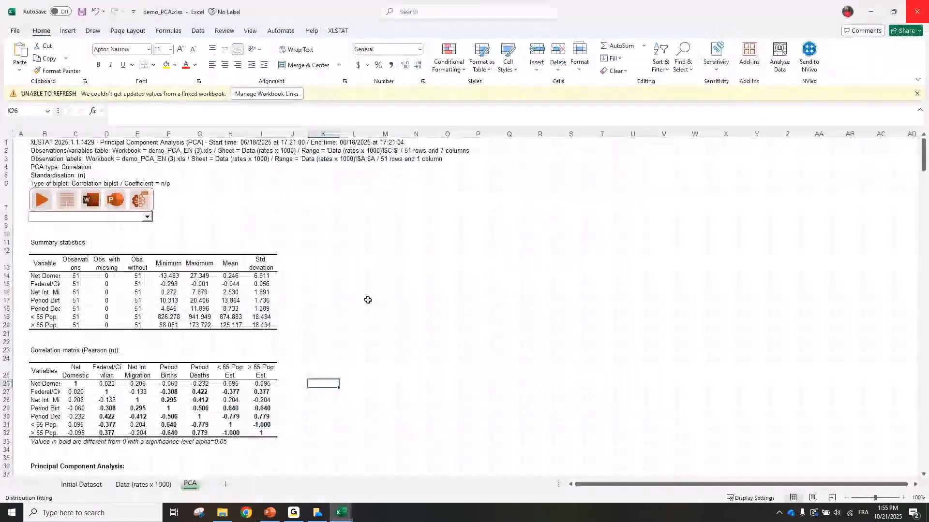
click(82, 484)
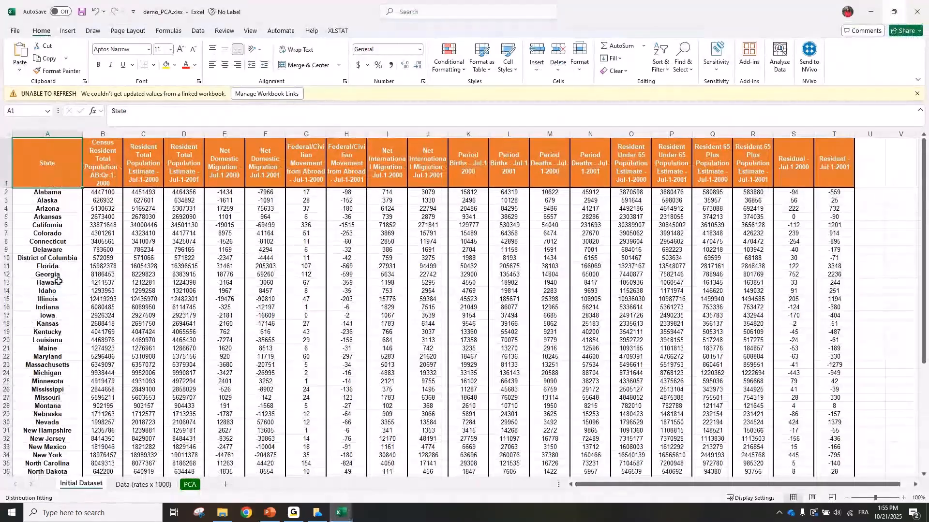
click(338, 517)
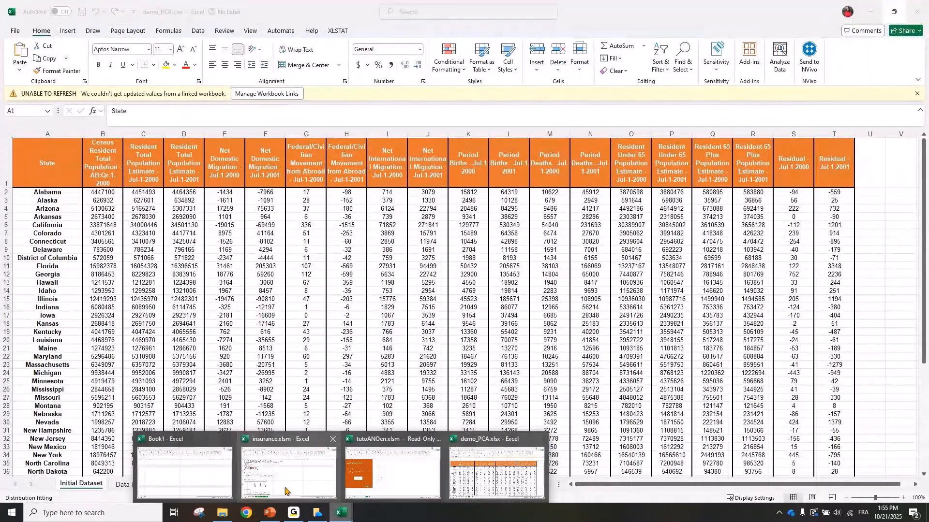
click(289, 472)
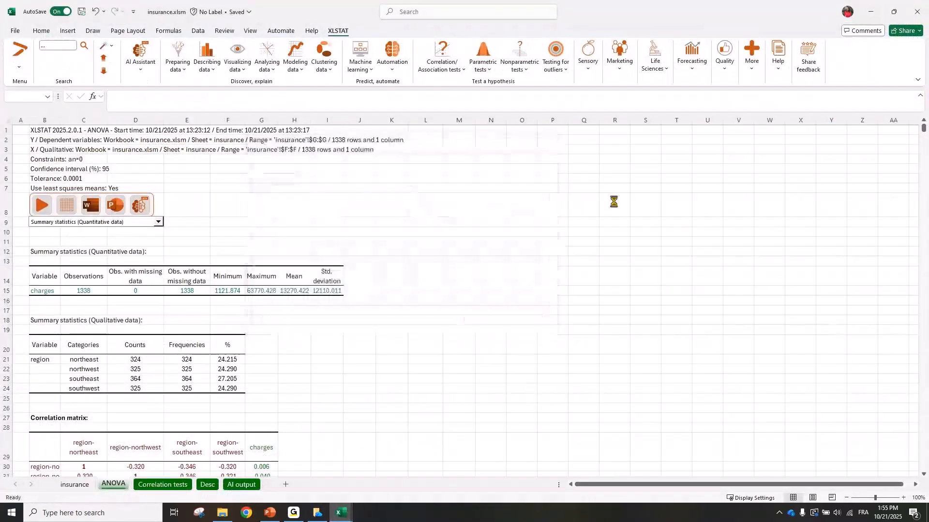
click(382, 262)
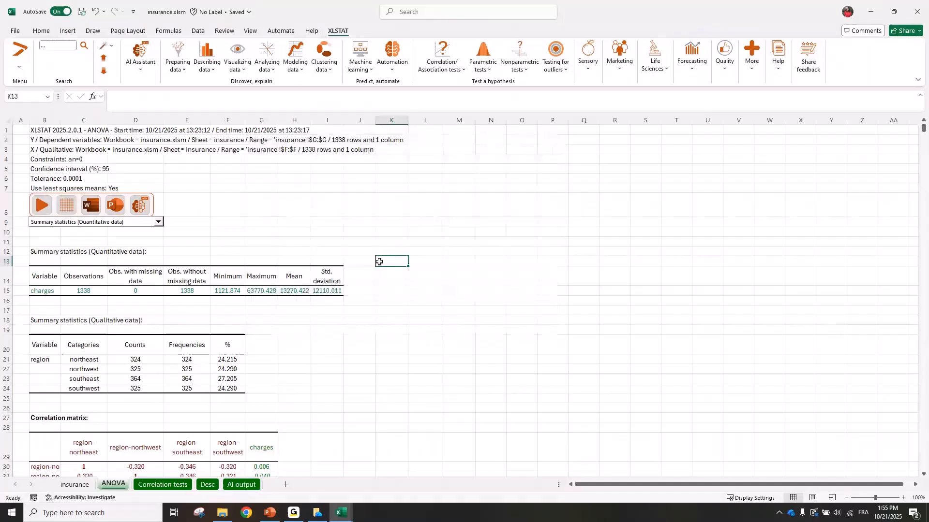
click(75, 489)
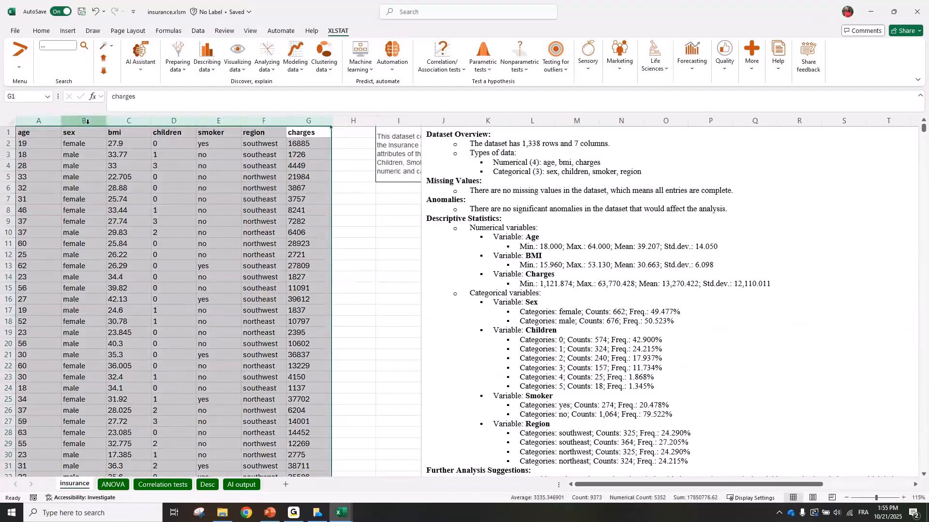
Look through the AI Assistant options and the XLSTAT methods for describing data.
click(141, 71)
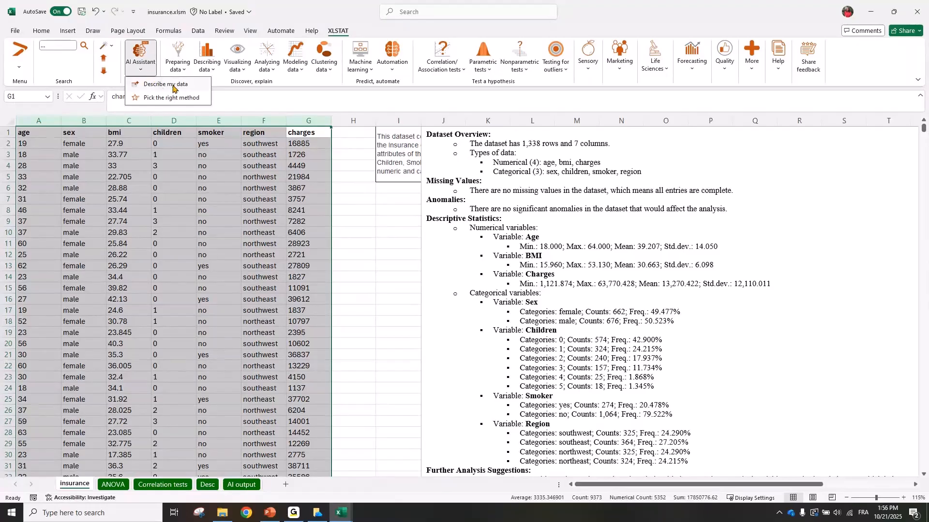
click(264, 122)
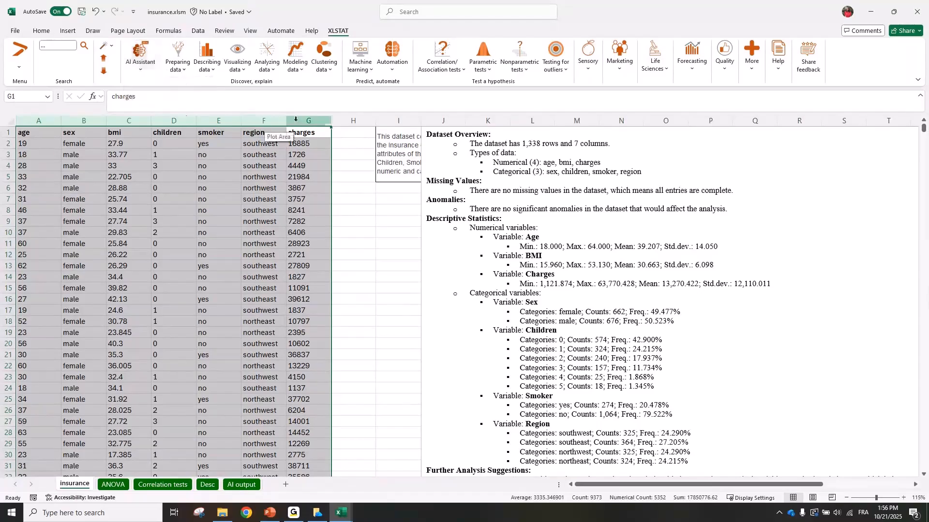
click(211, 70)
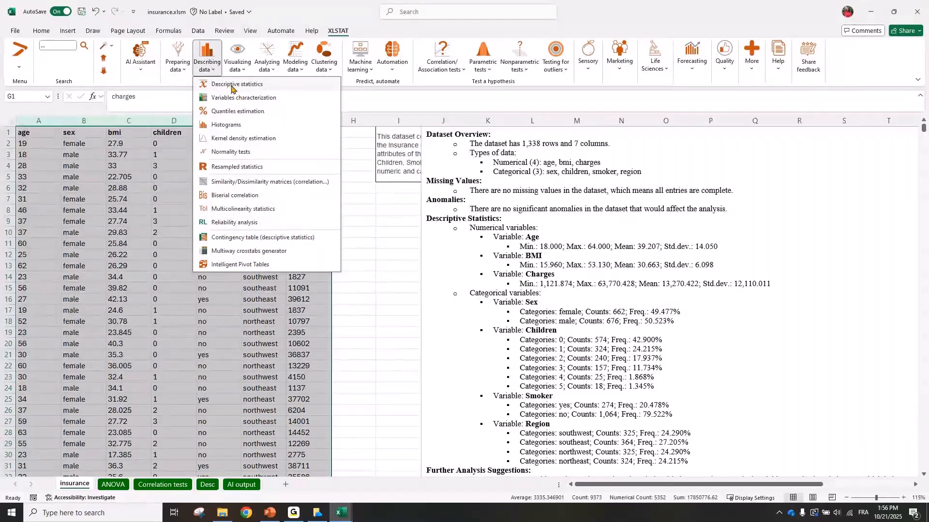
click(154, 169)
Select the charges column and view the XLSTAT methods for modeling data, such as ANCOVA.
click(308, 121)
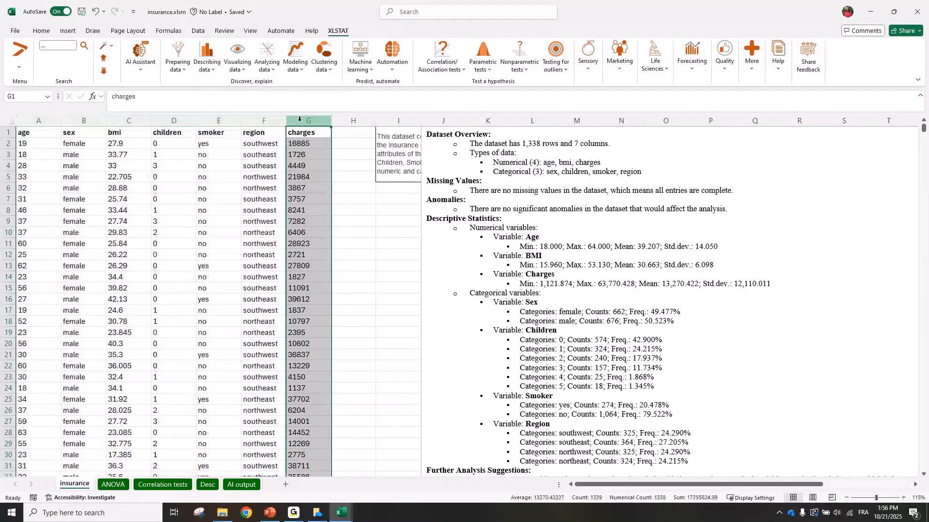
click(295, 58)
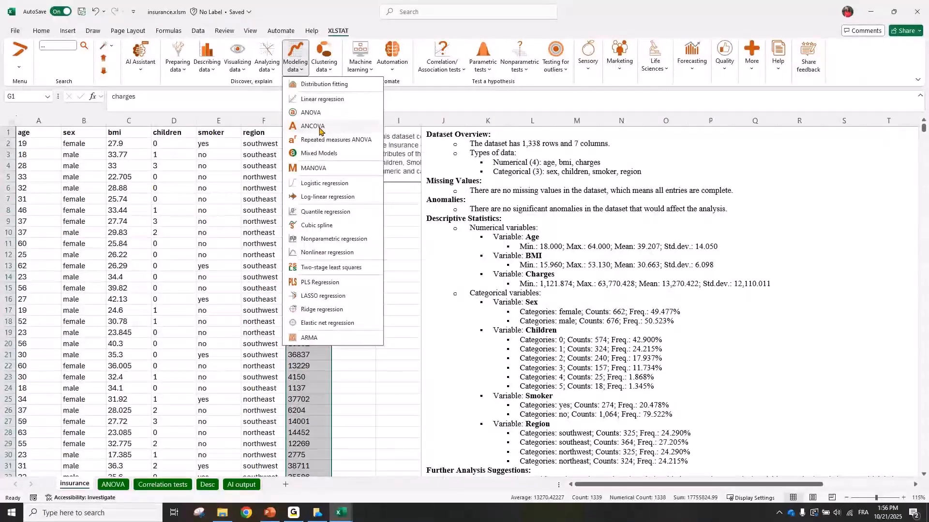
click(320, 129)
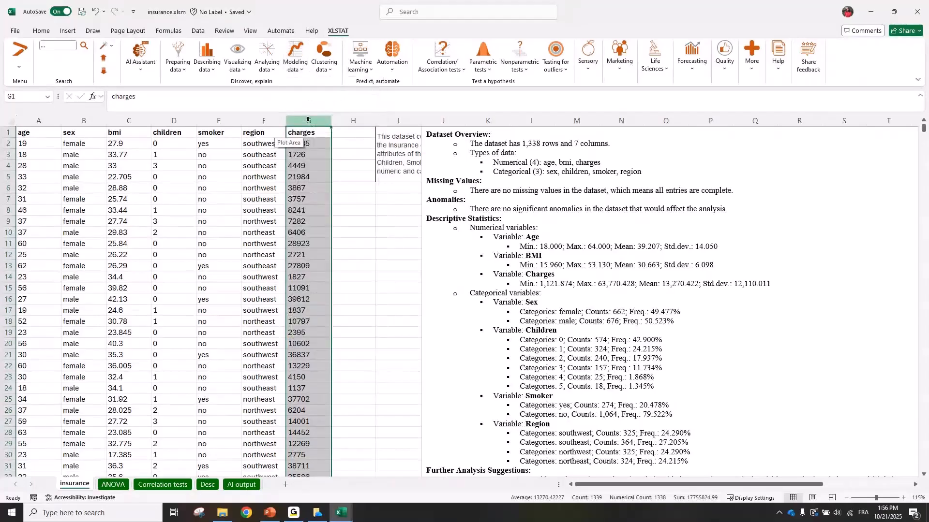
Select the age through charges columns, view the Distribution fitting dialog, close it and clear the column selection.
drag(308, 120, 34, 121)
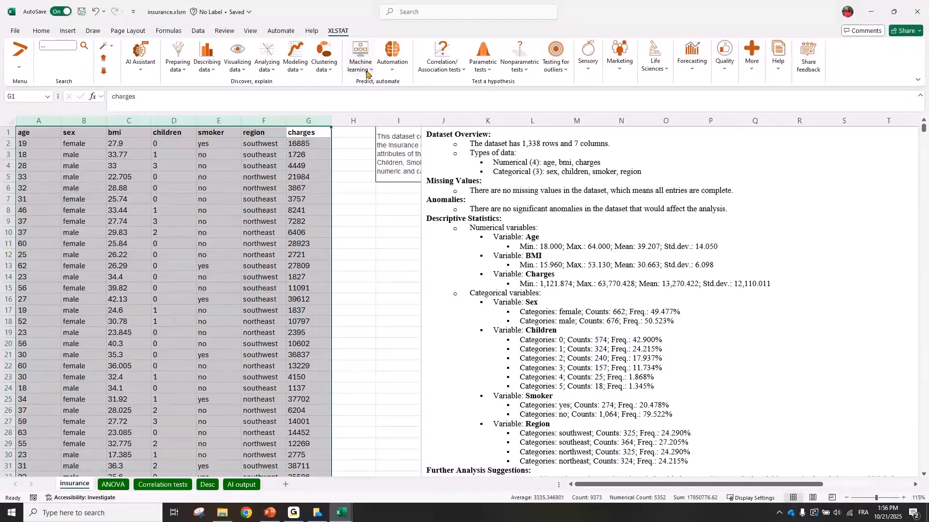
click(294, 61)
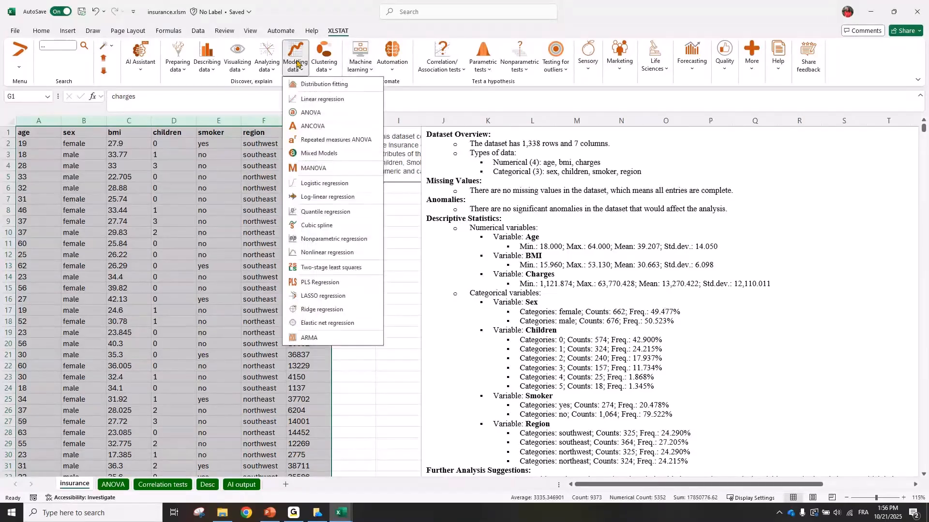
click(344, 90)
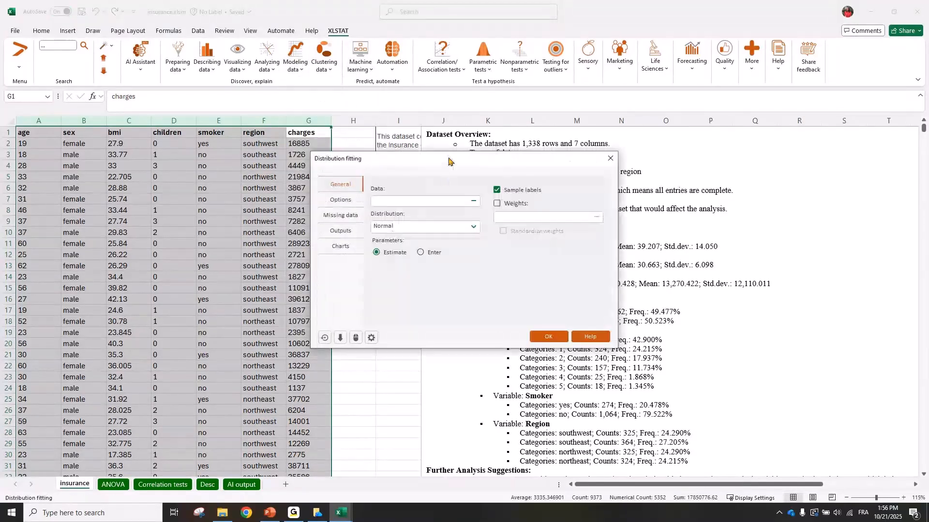
drag(448, 160, 385, 161)
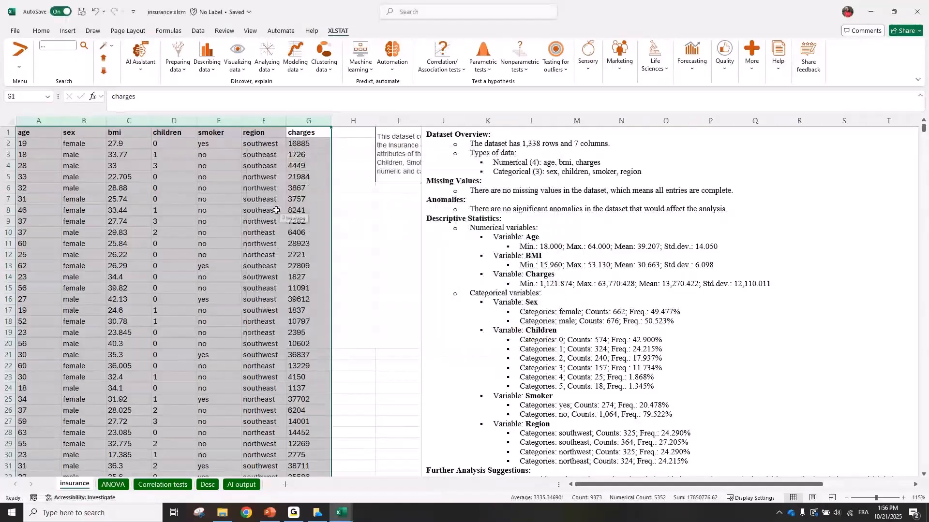
click(276, 211)
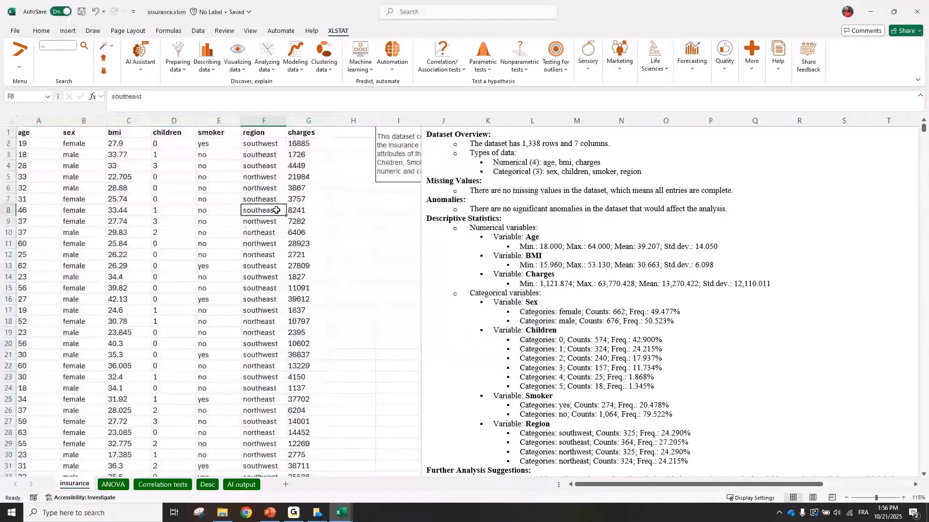